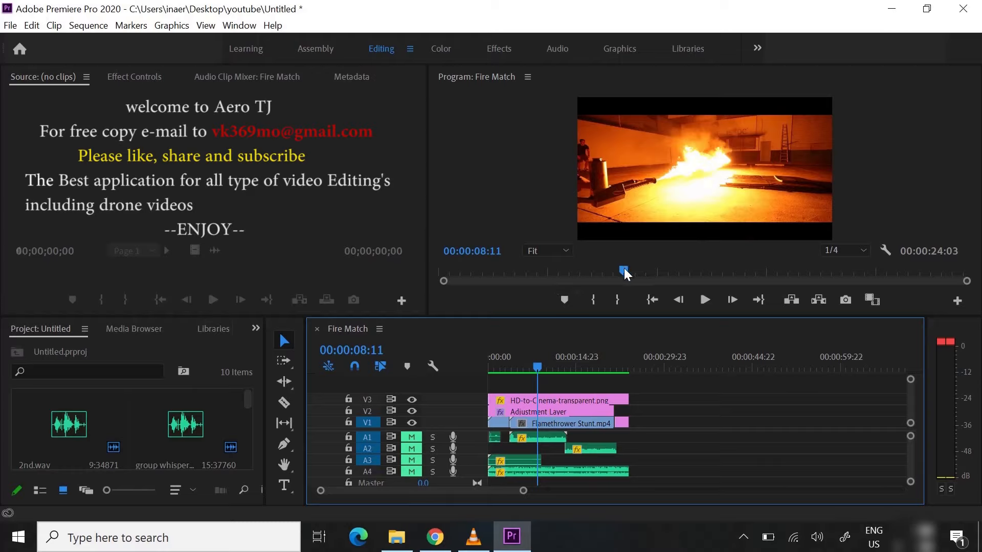
Scrub through the finished Fire Match sequence to preview the edit and return the playhead to the start
drag(624, 271, 694, 274)
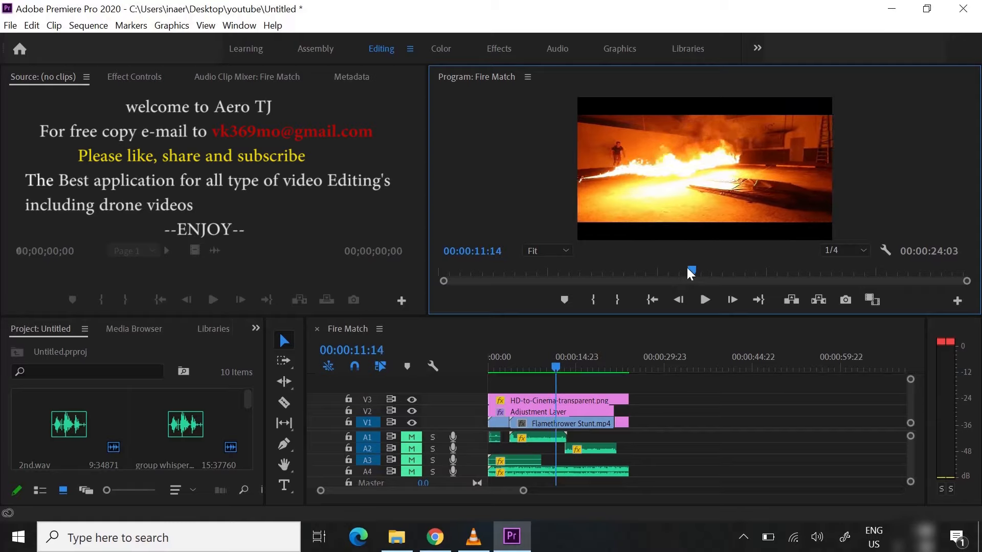
drag(690, 274, 679, 275)
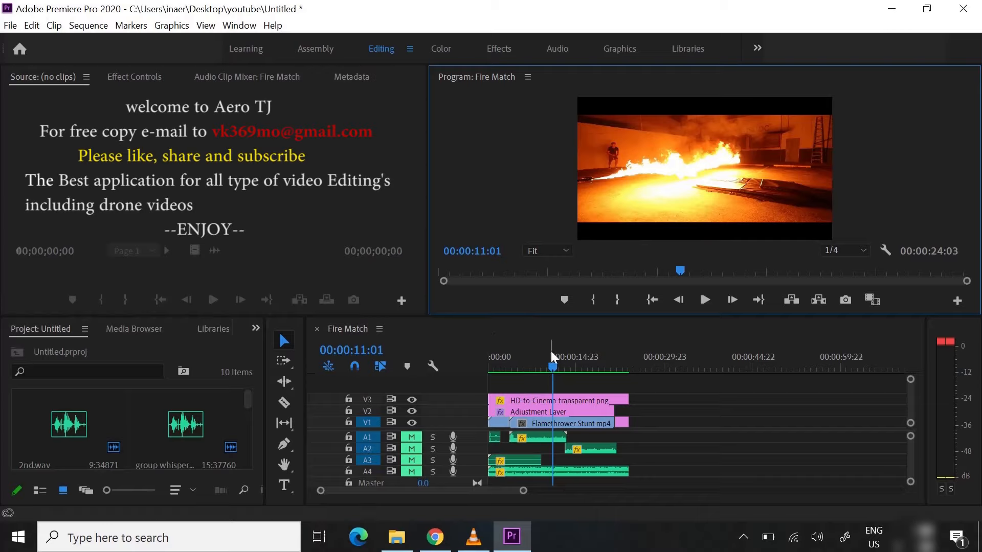
drag(556, 367, 481, 364)
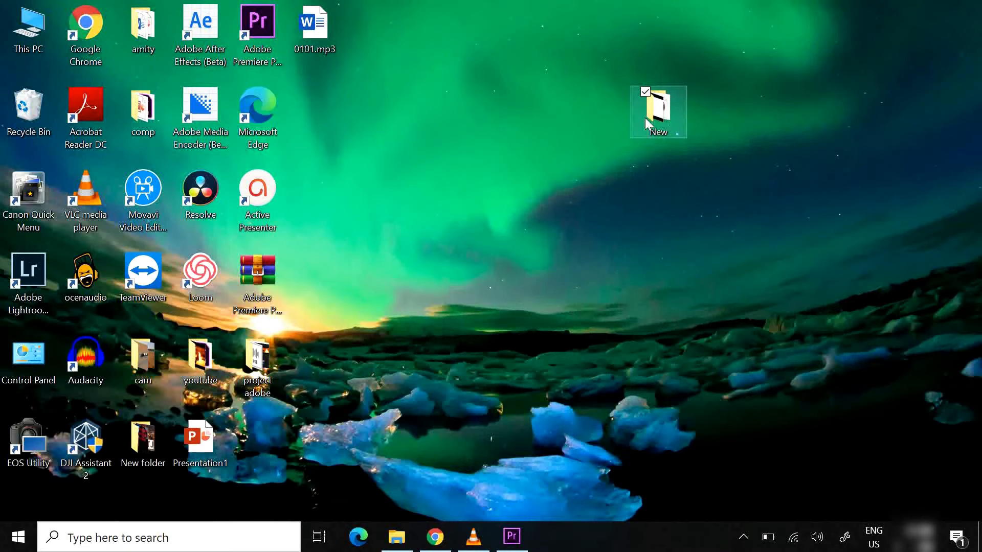
Open the New folder on the desktop to examine its media files, and close it again
mouse_move(651, 122)
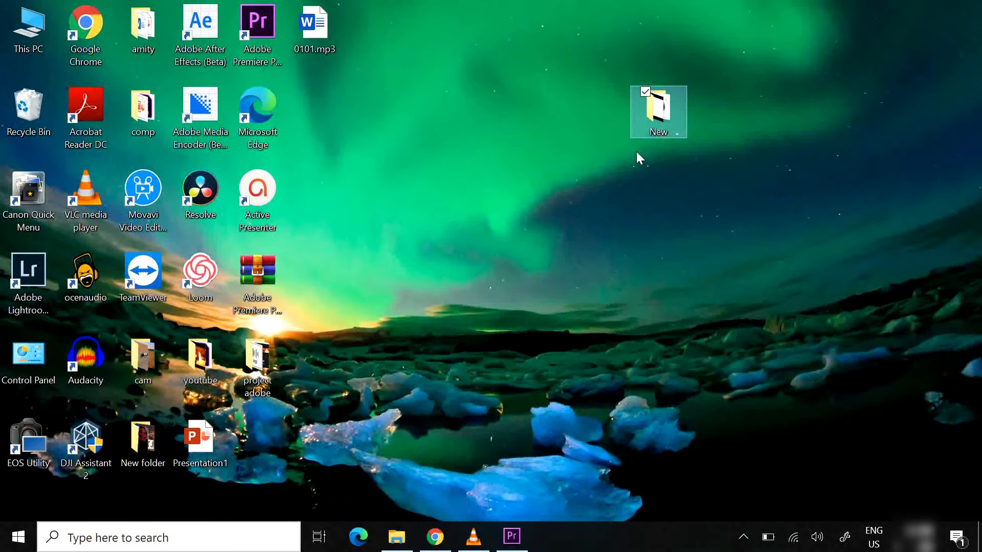
double_click(667, 112)
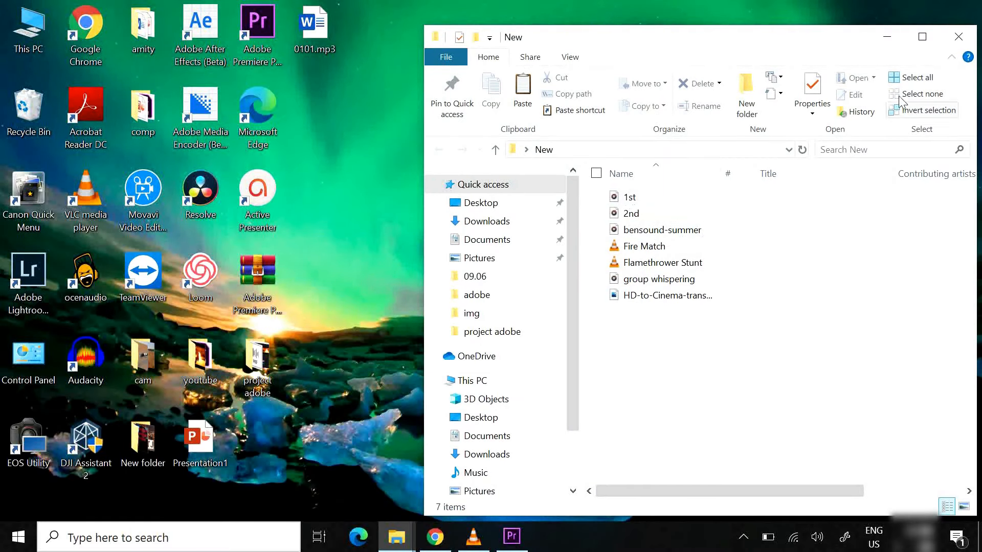
click(952, 40)
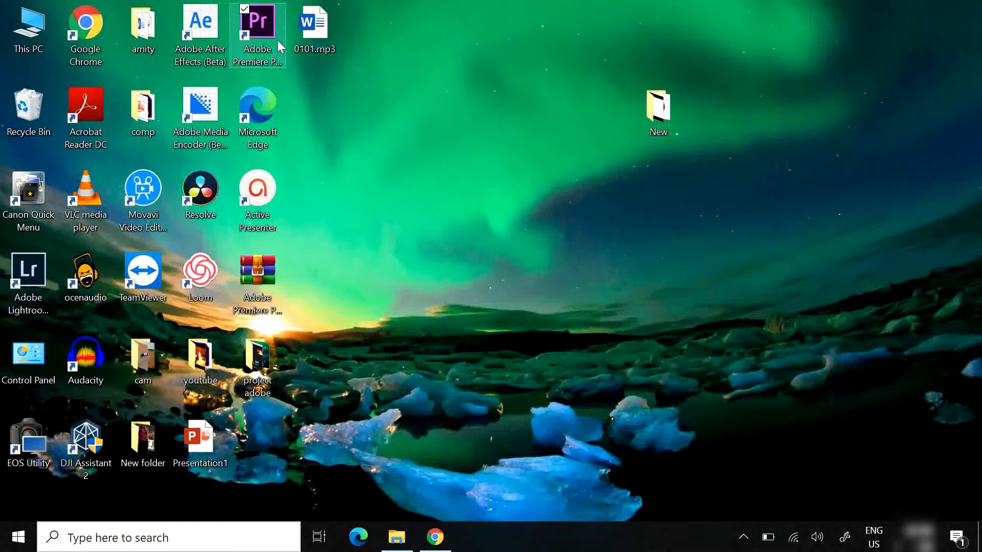
Launch Adobe Premiere Pro from the desktop and start a new project named "new"
click(259, 29)
double_click(259, 28)
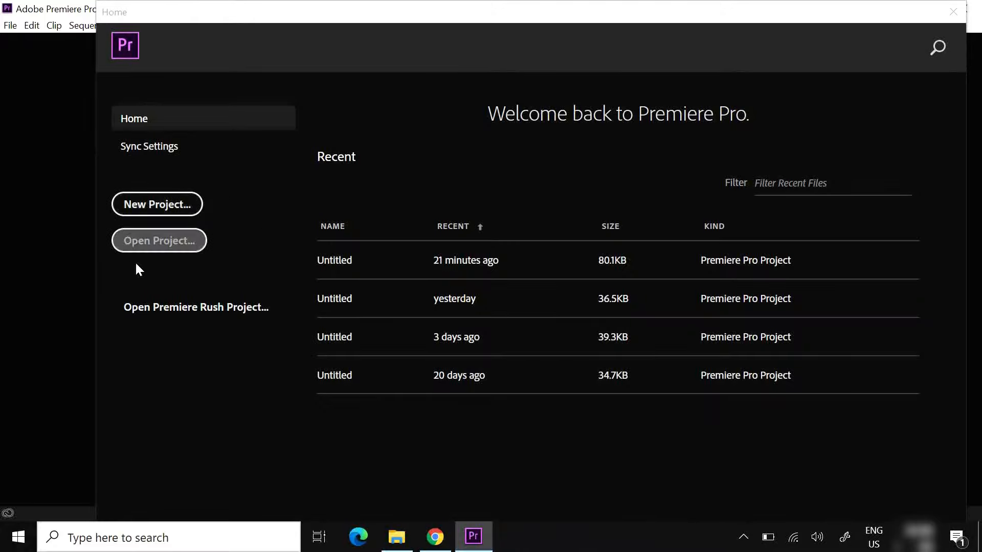
click(160, 206)
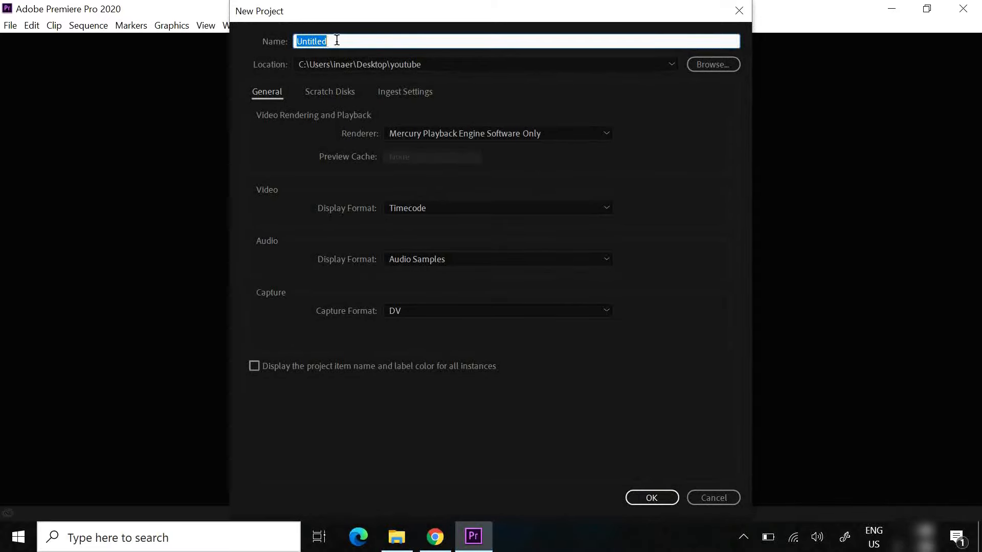
text(new)
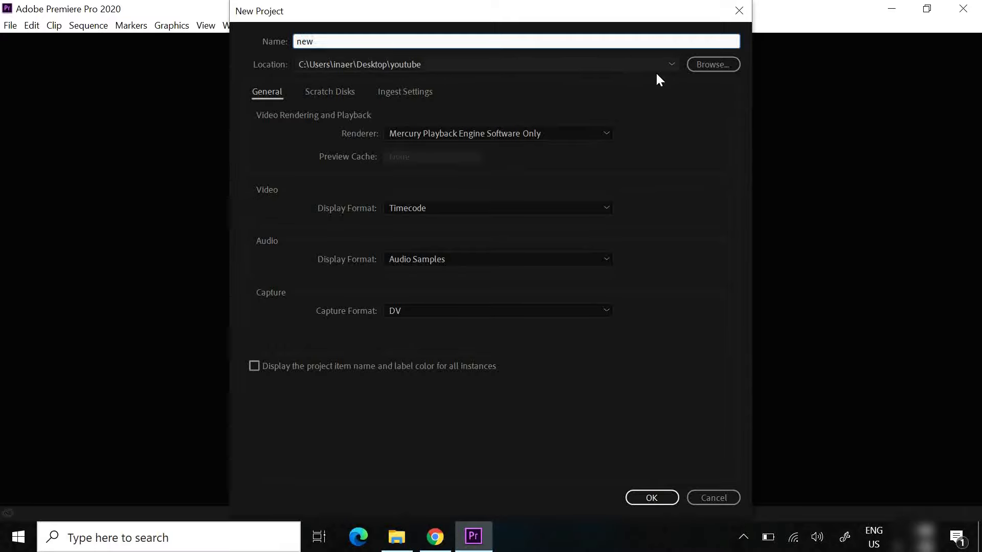
Set the project location to the New folder on the Desktop and create the project
click(707, 62)
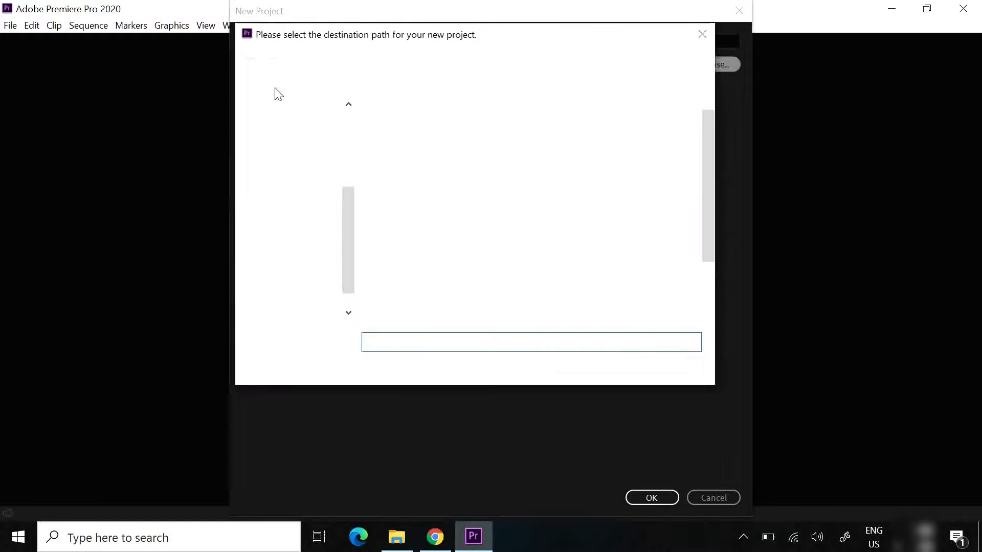
click(291, 192)
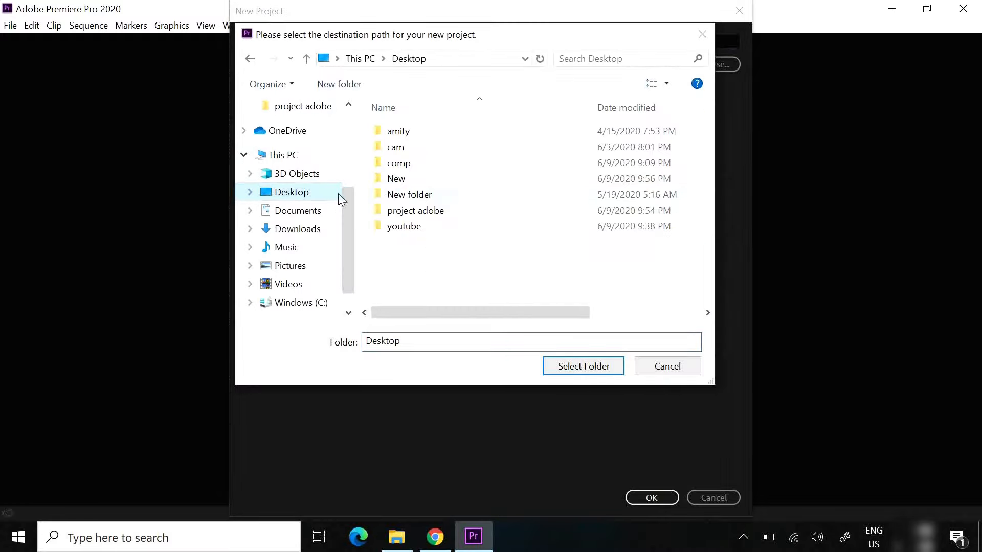
double_click(397, 179)
click(581, 369)
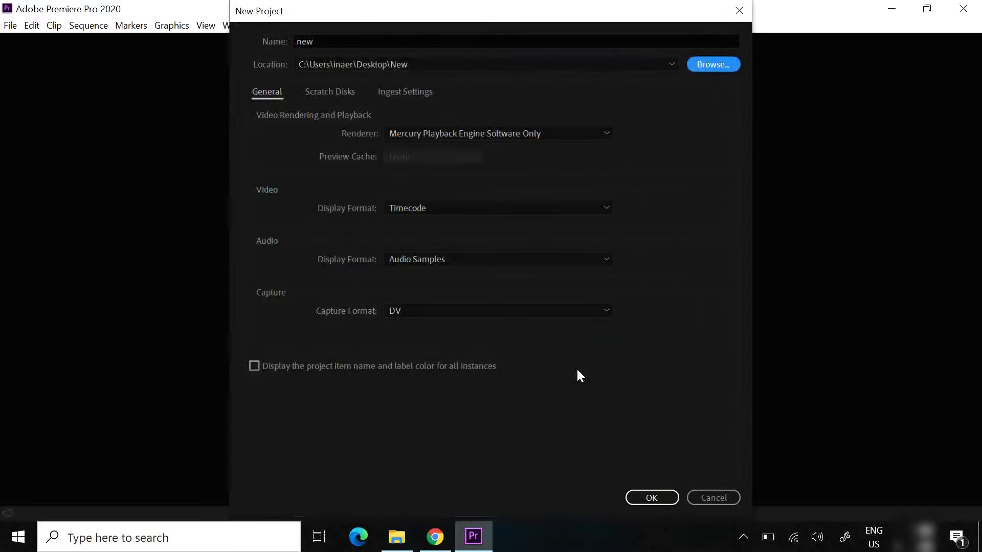
click(652, 497)
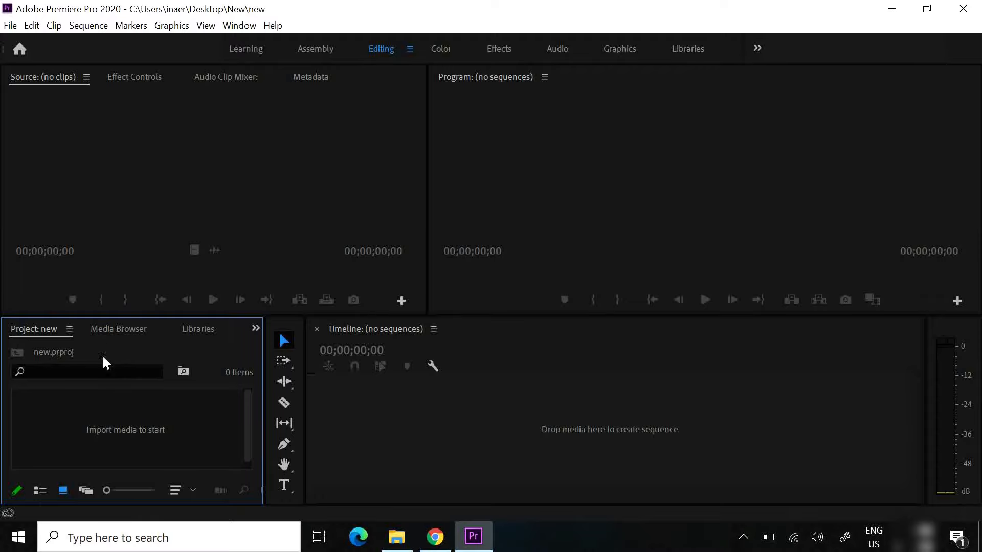
click(125, 331)
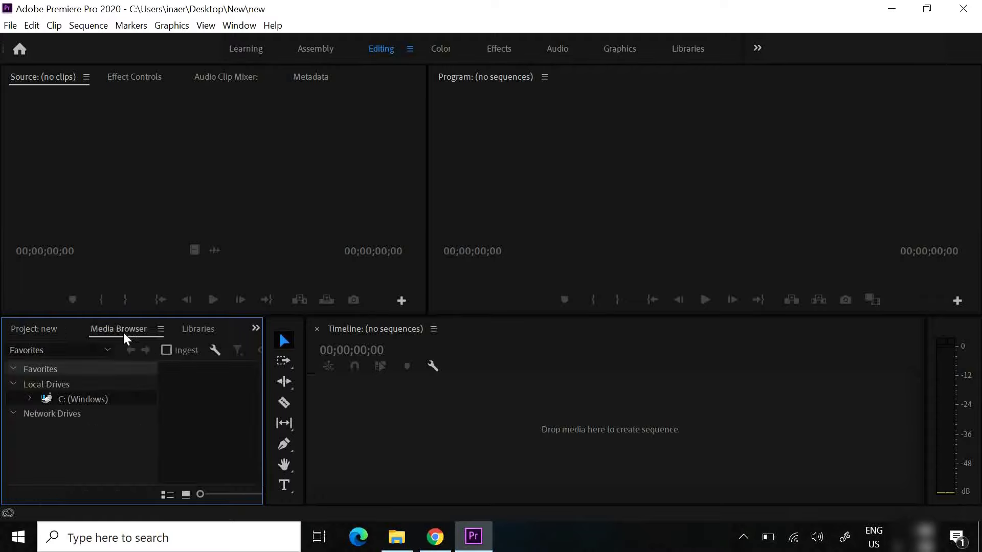
click(39, 330)
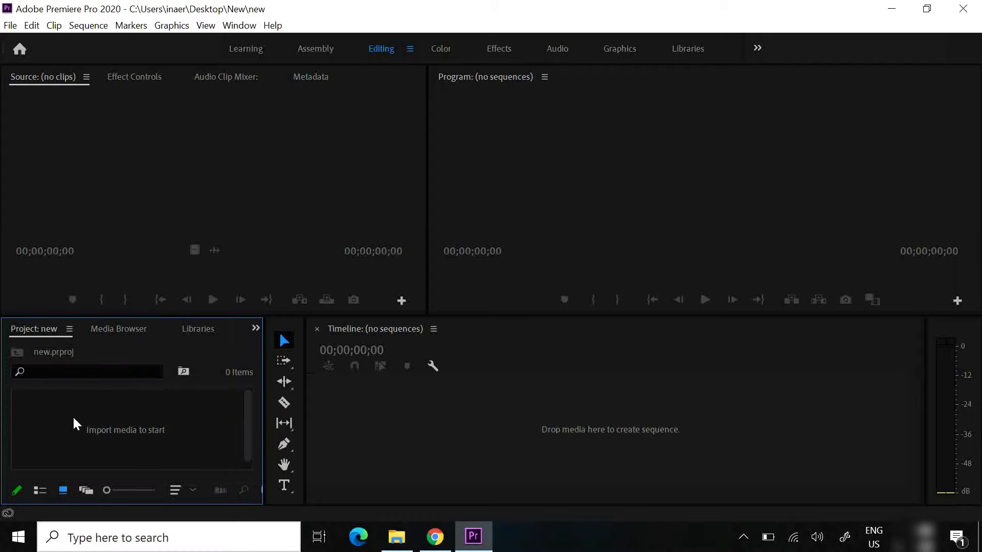
right_click(106, 407)
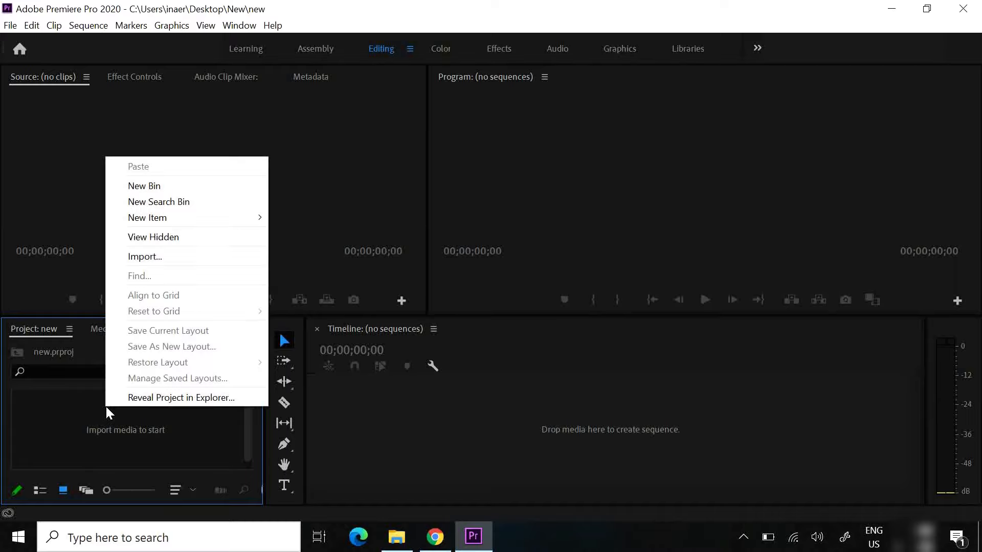
click(145, 258)
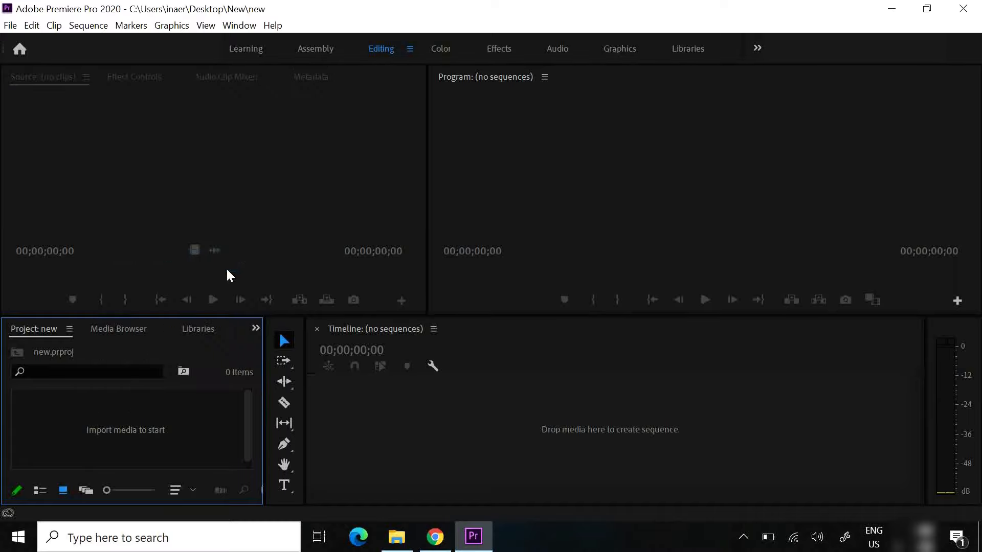
click(472, 45)
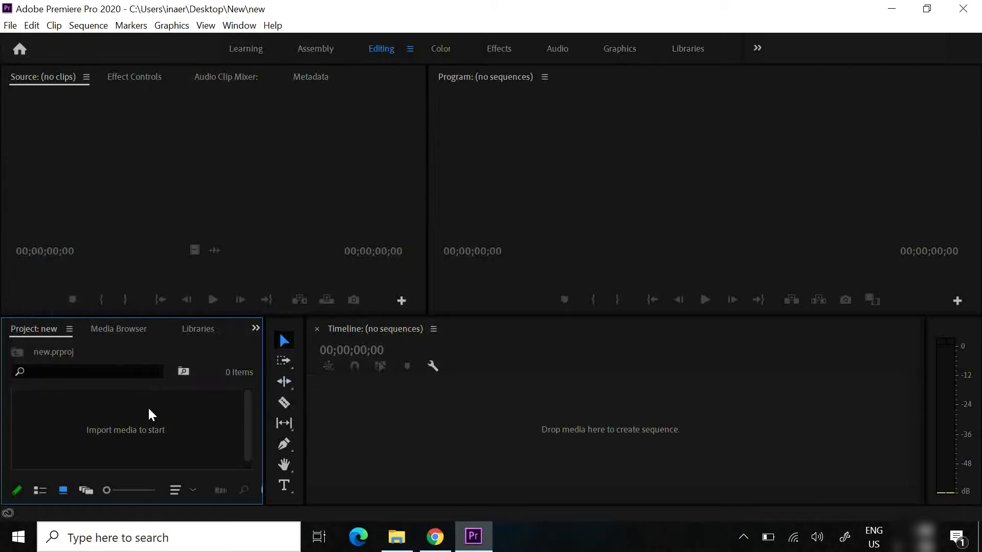
Import all the audio, video and image files from the youtube\adobe folder into the project
double_click(148, 406)
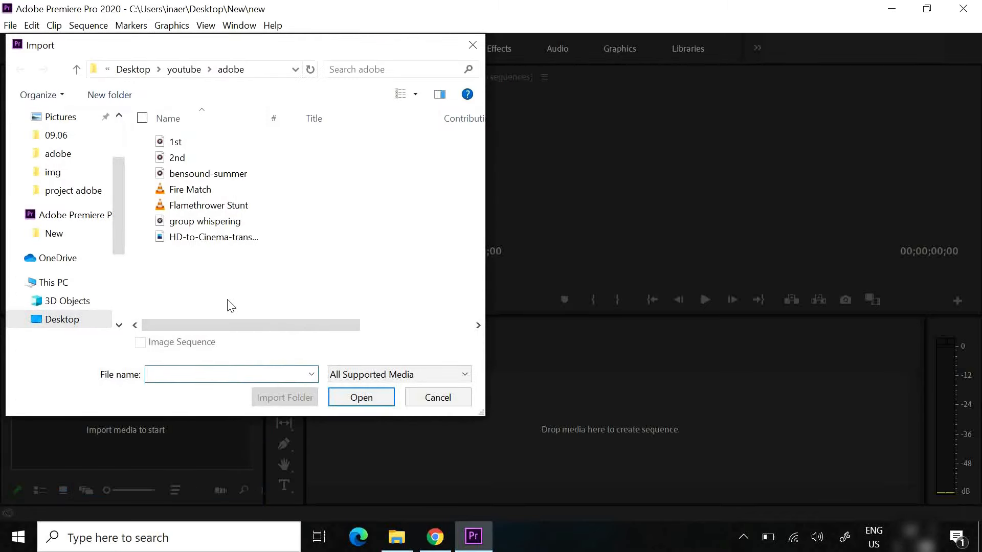
drag(253, 280, 147, 130)
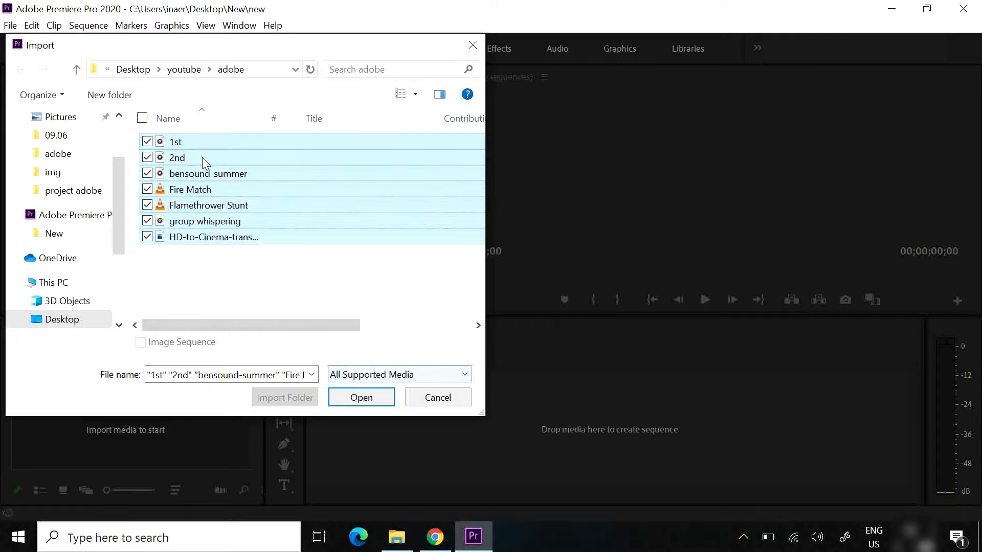
click(356, 405)
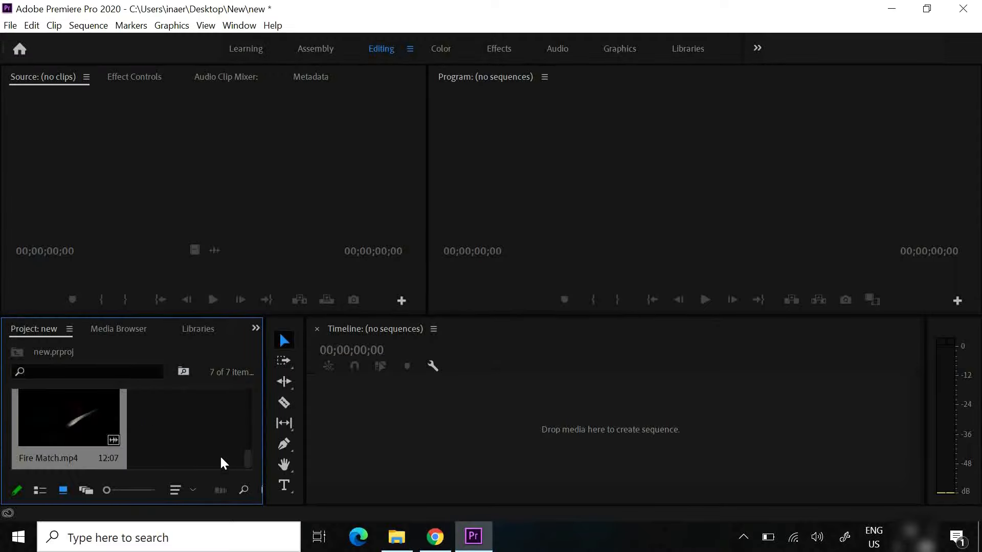
mouse_move(247, 455)
mouse_down()
mouse_move(243, 378)
mouse_move(227, 467)
mouse_move(230, 458)
mouse_up()
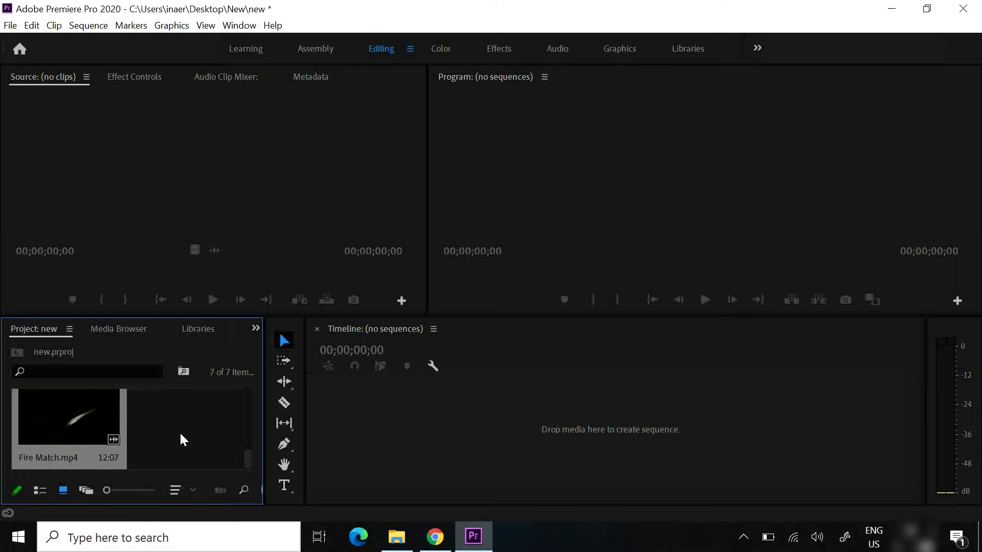
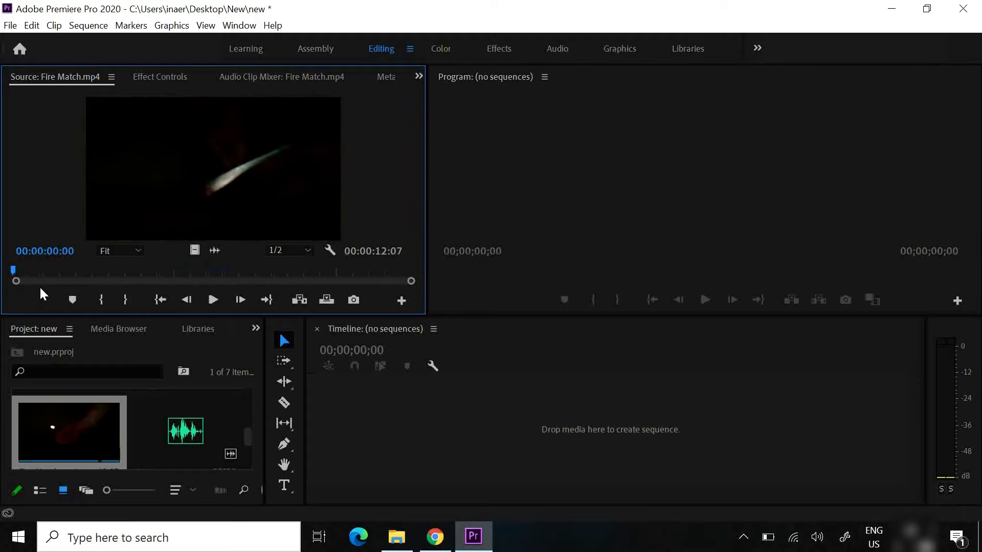
Play the Fire Match.mp4 source clip to preview its footage
click(216, 300)
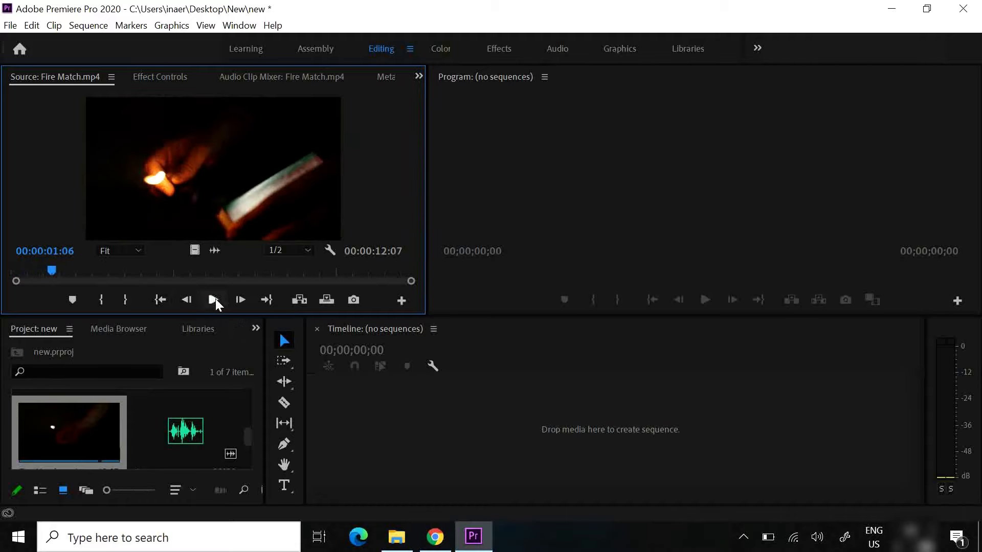
click(213, 298)
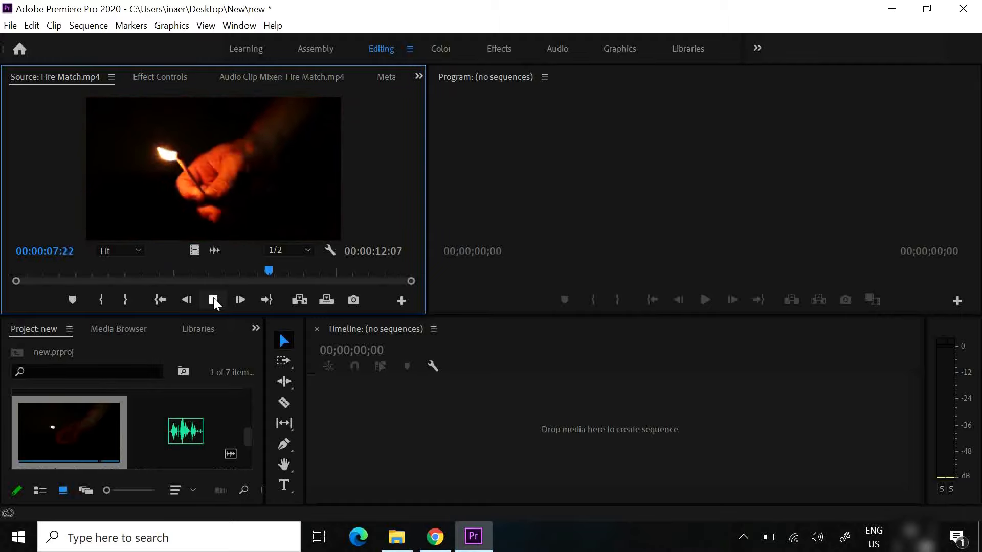
click(214, 299)
Mark the source clip's In point at 00:00:00:00 and its Out point at 00:00:04:12
drag(291, 271, 10, 273)
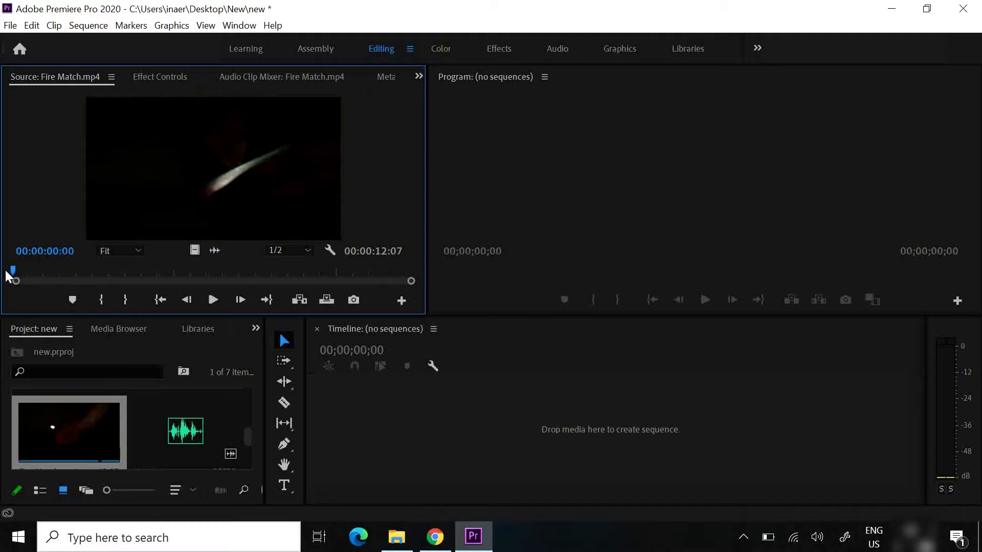
click(100, 301)
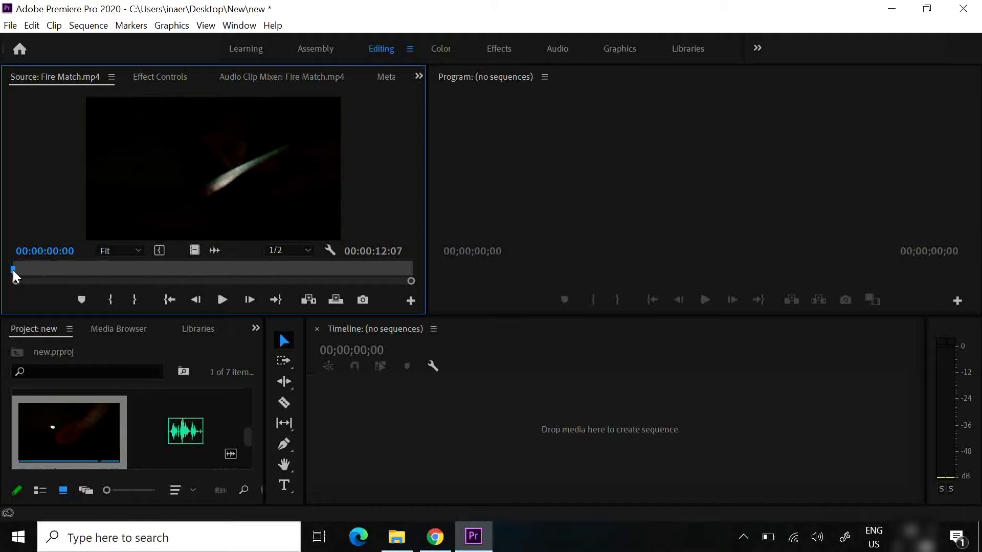
drag(13, 270, 157, 274)
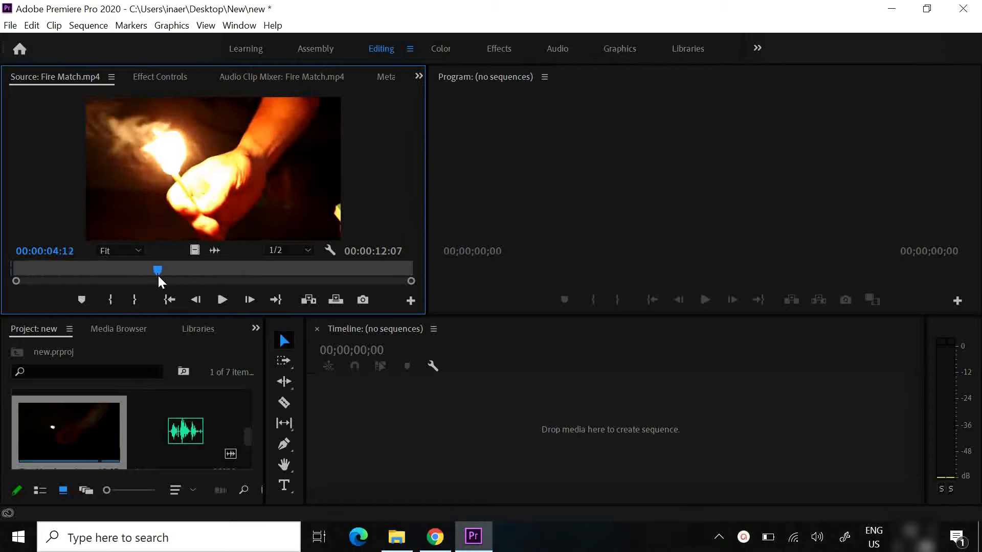
click(134, 299)
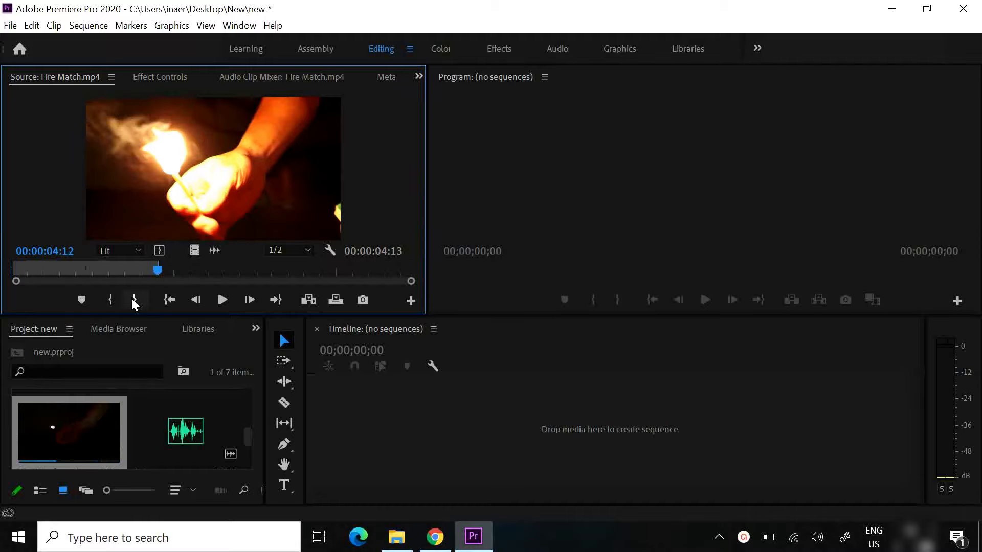
Place the marked range of Fire Match.mp4 in the empty timeline as a new sequence
drag(150, 270, 130, 280)
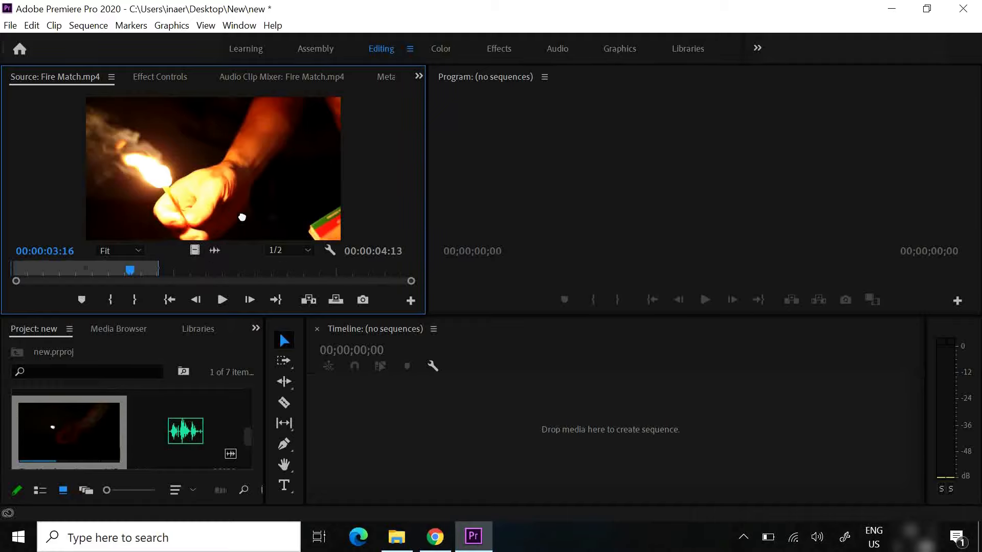
drag(241, 217, 251, 169)
drag(209, 192, 436, 427)
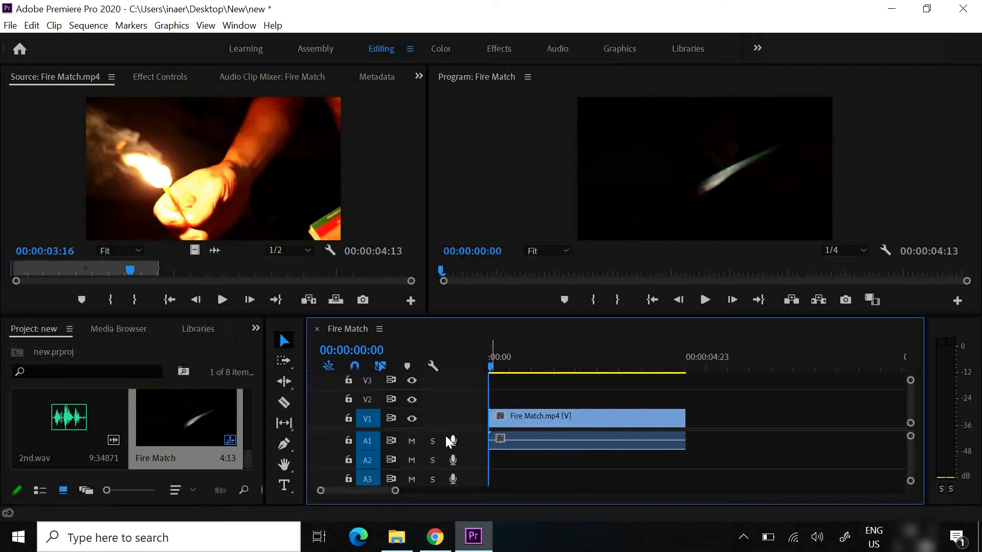
scroll(449, 437, down, 2)
scroll(451, 438, up, 2)
mouse_move(491, 366)
mouse_down()
mouse_move(614, 373)
mouse_move(653, 388)
mouse_move(490, 384)
mouse_up()
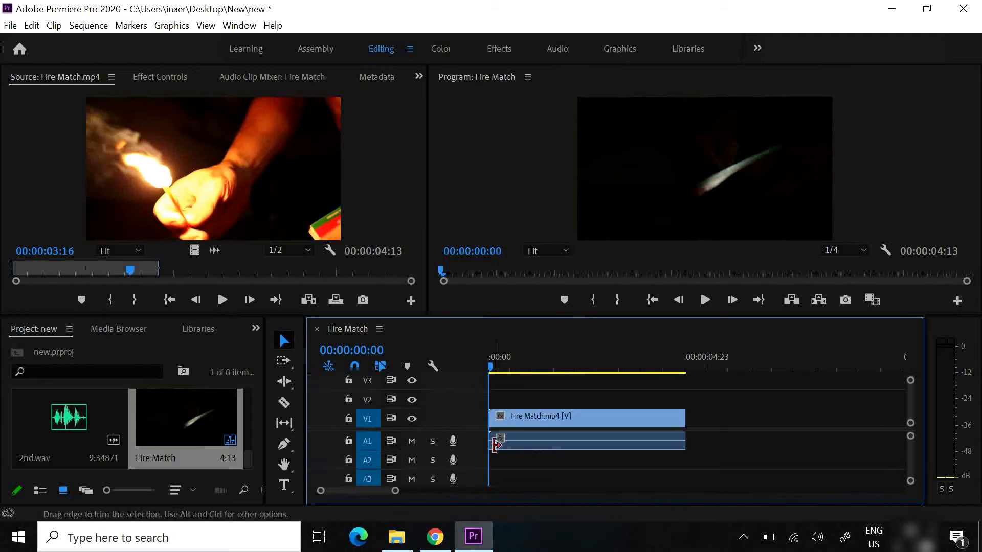
Try out solo and mute on audio track A1, and turn both off again
click(514, 423)
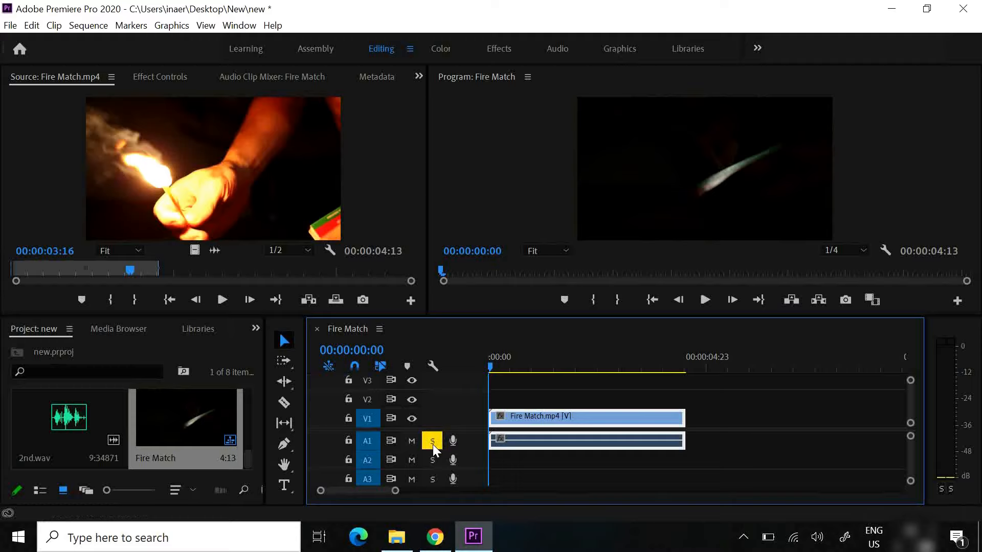
drag(518, 369, 531, 367)
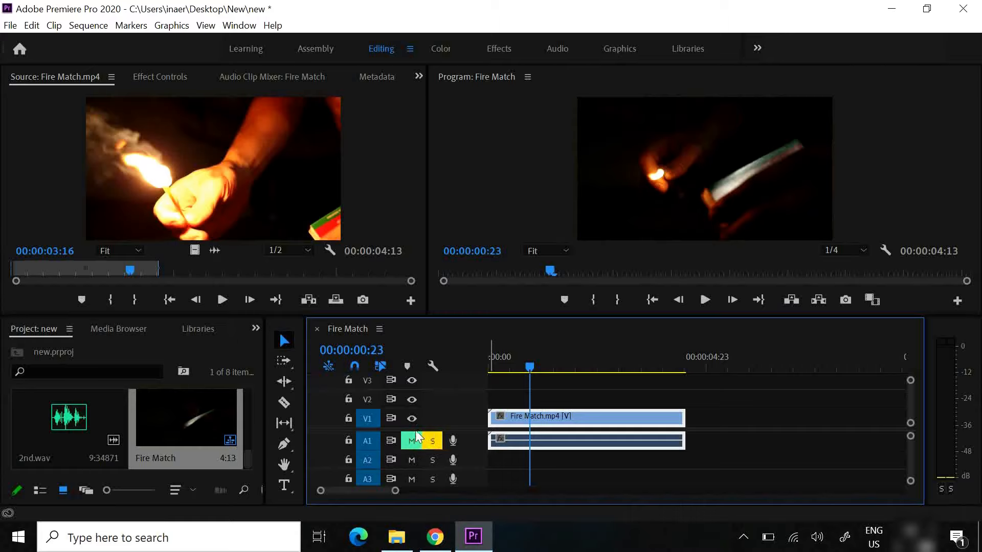
click(433, 441)
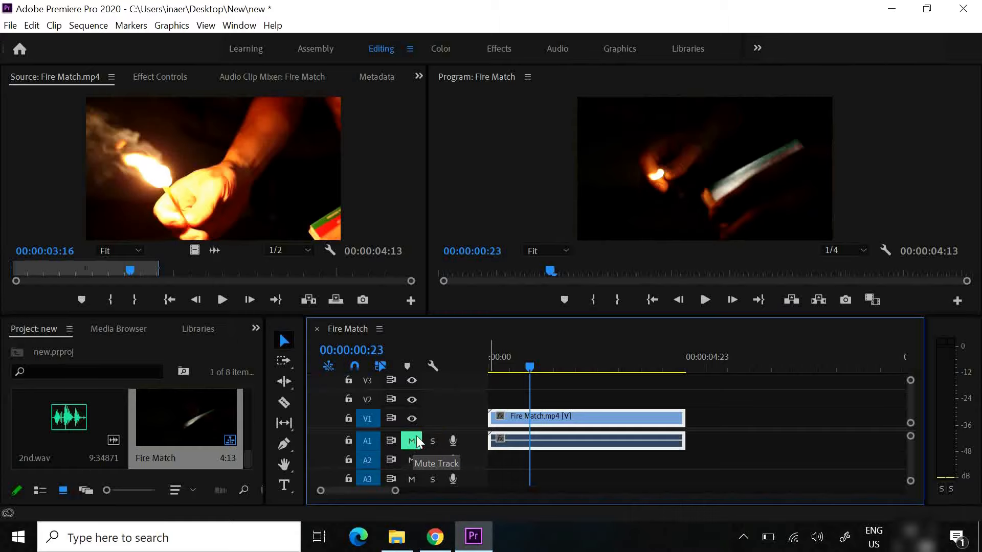
click(412, 442)
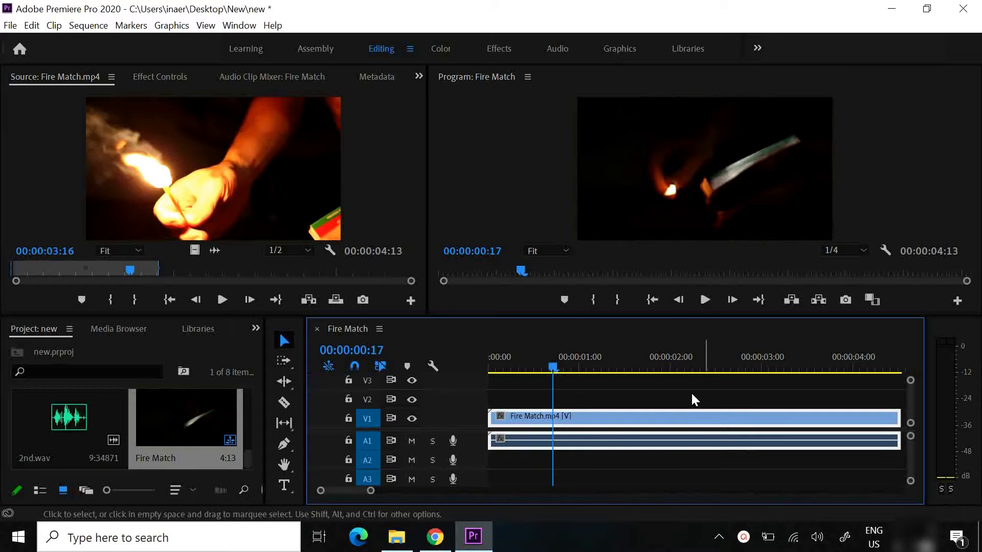
Lower the volume of the Fire Match clip's audio on an enlarged A1 track and play the sequence to check it
drag(910, 483, 909, 475)
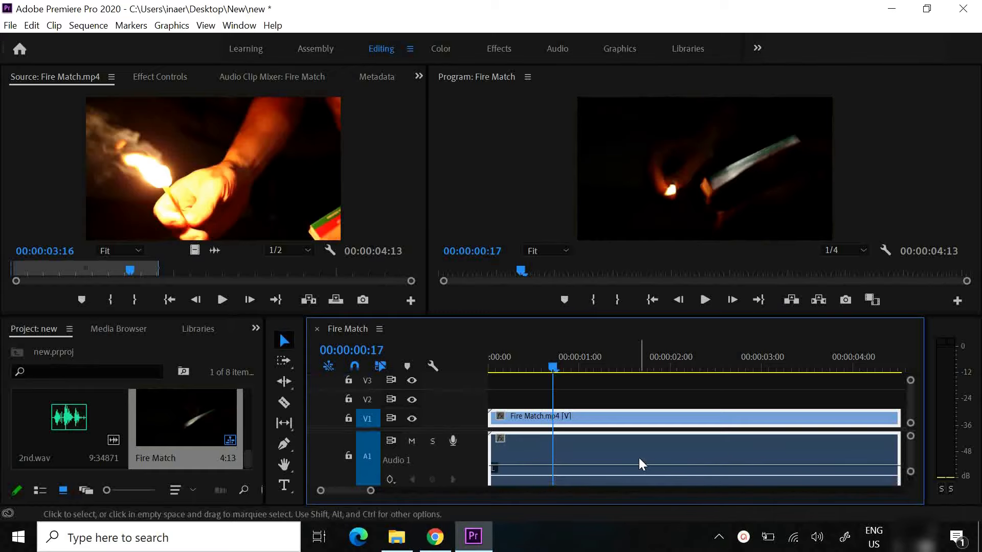
mouse_move(643, 461)
mouse_down()
mouse_move(650, 479)
mouse_move(650, 468)
mouse_up()
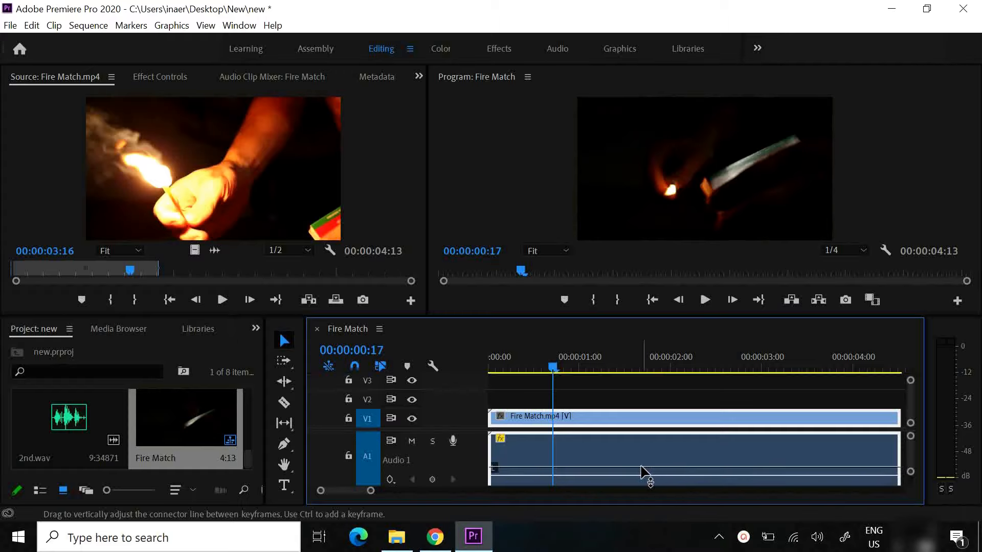
click(704, 300)
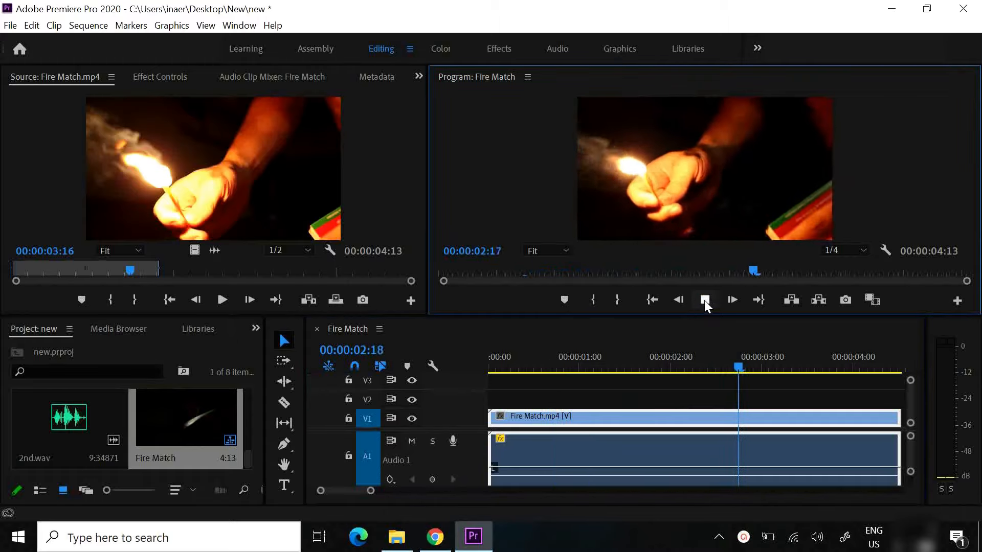
click(705, 300)
drag(781, 366, 656, 384)
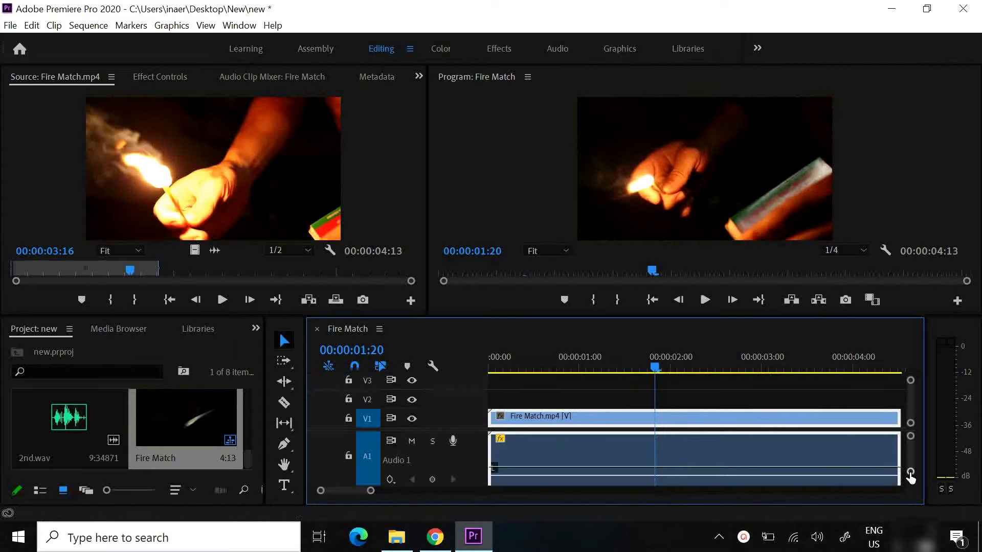
mouse_move(910, 472)
mouse_down()
mouse_move(908, 486)
mouse_move(910, 478)
mouse_up()
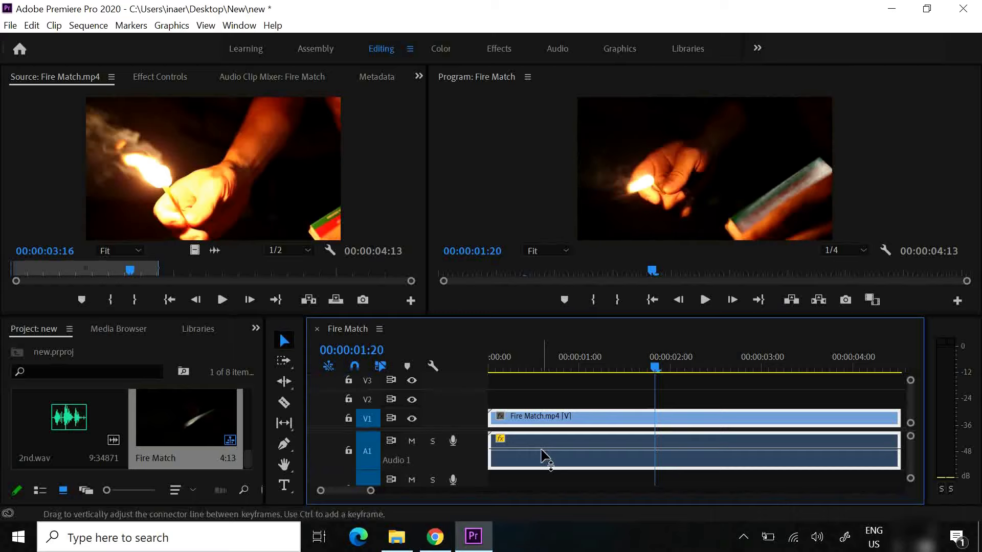
Delete the linked Fire Match clip from the timeline and undo the deletion
key(Delete)
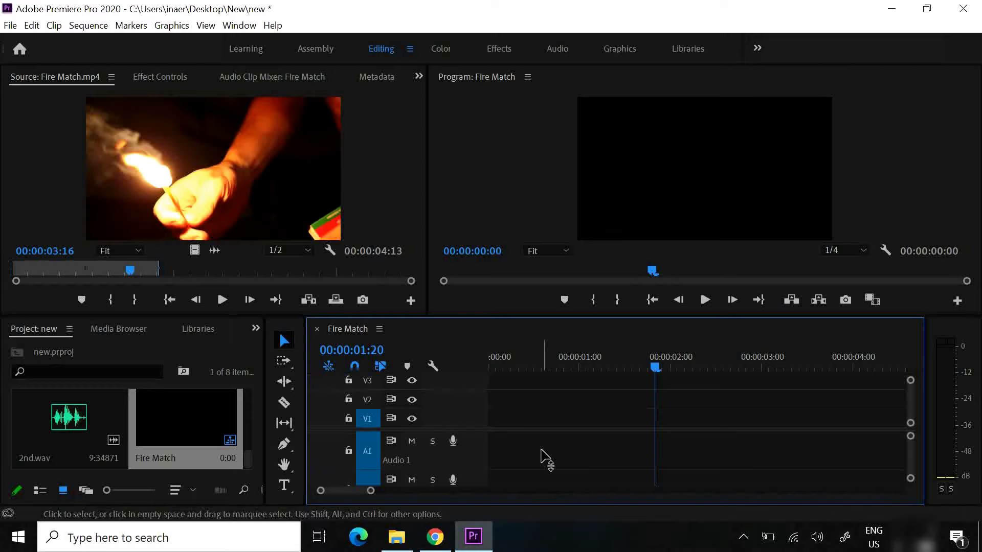
key(ctrl+z)
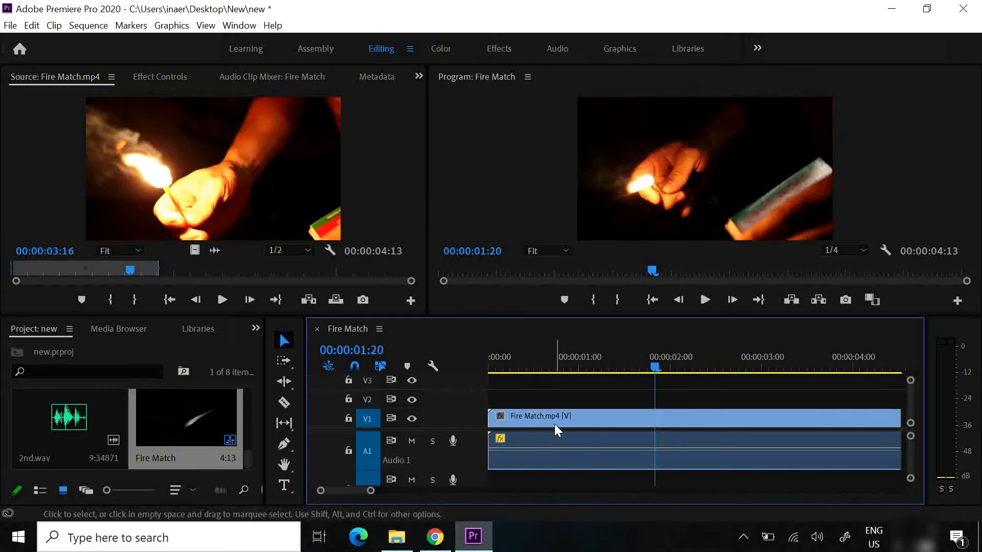
Unlink the Fire Match clip's audio from its video and delete the audio from track A1
right_click(593, 419)
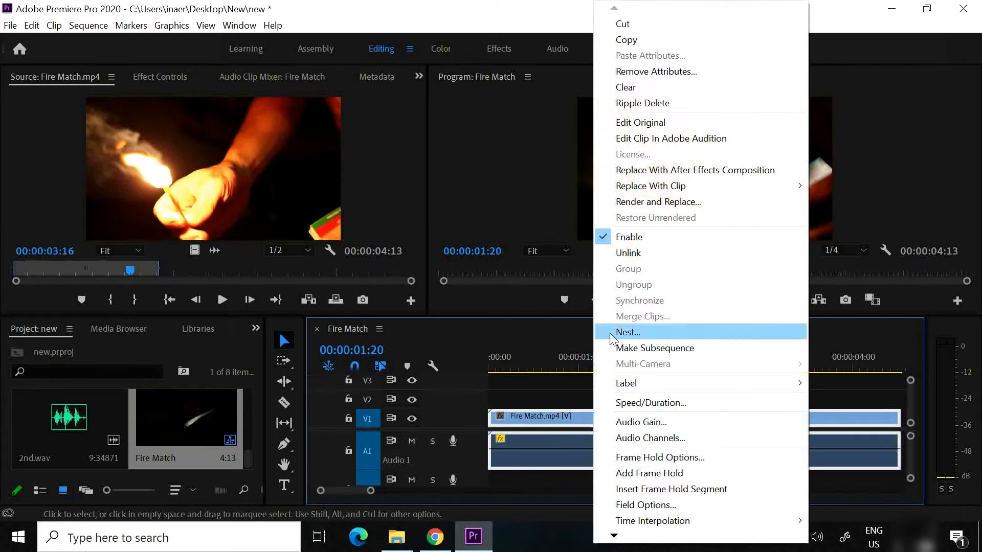
click(641, 253)
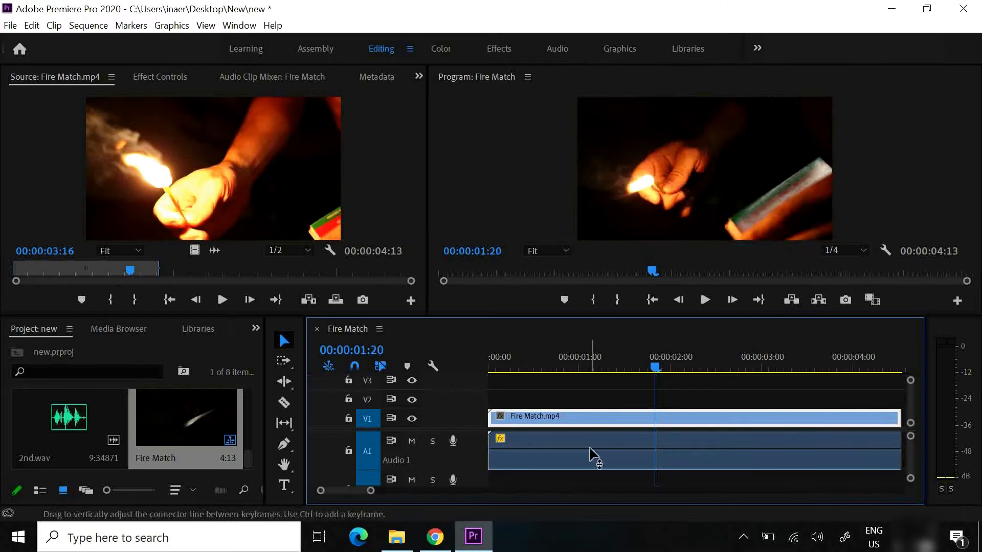
drag(583, 436, 642, 455)
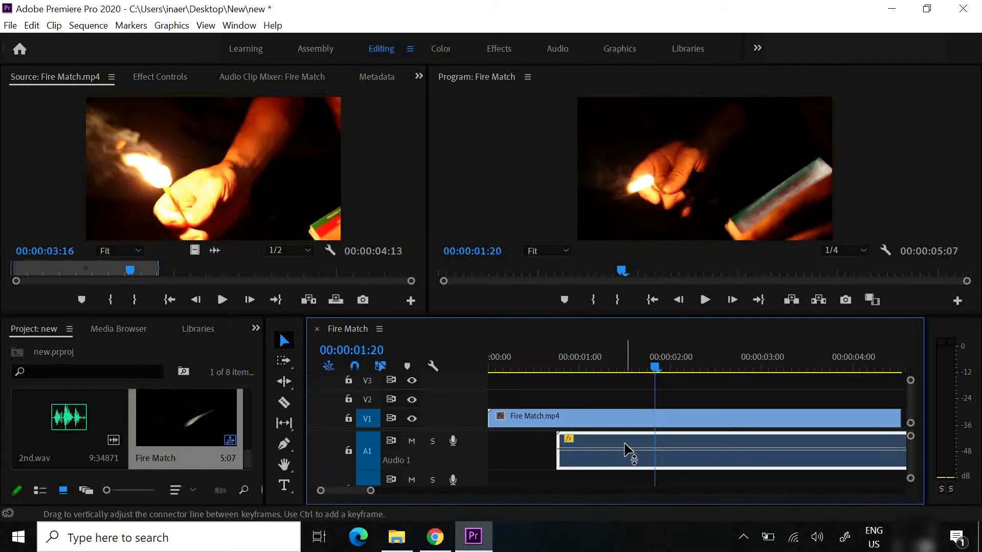
key(Delete)
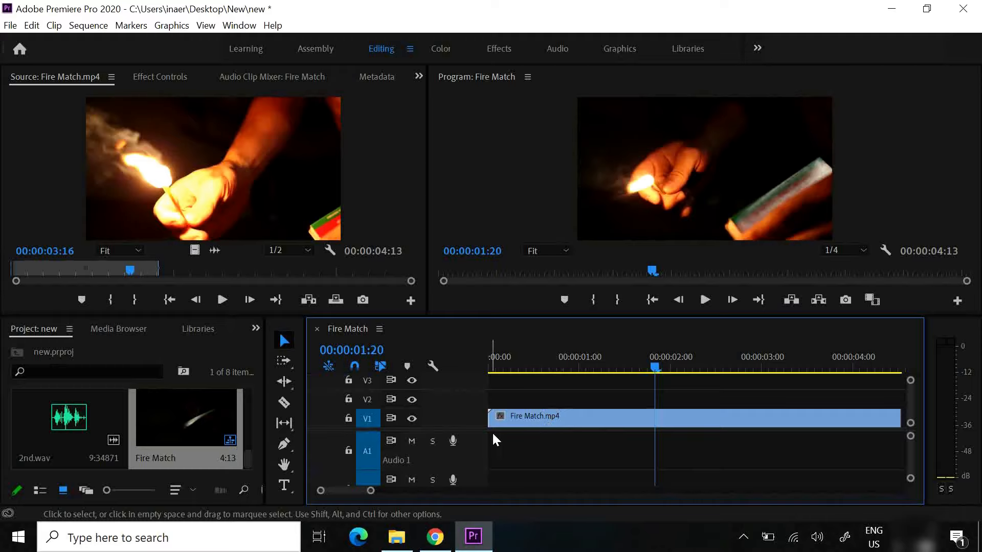
Split the Fire Match clip on V1 at 00:00:04:05 with the Razor tool and delete the short end piece
drag(655, 367, 657, 392)
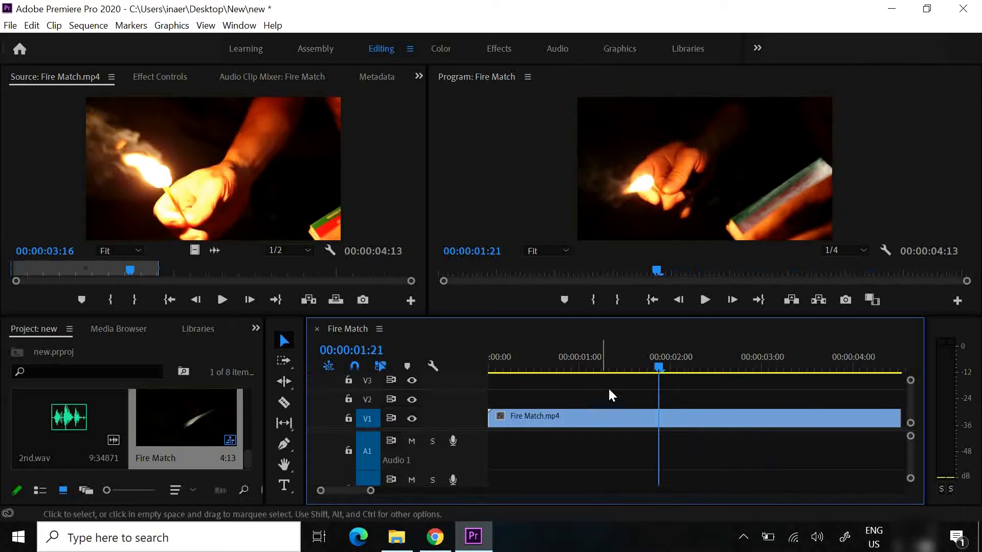
drag(657, 368, 851, 400)
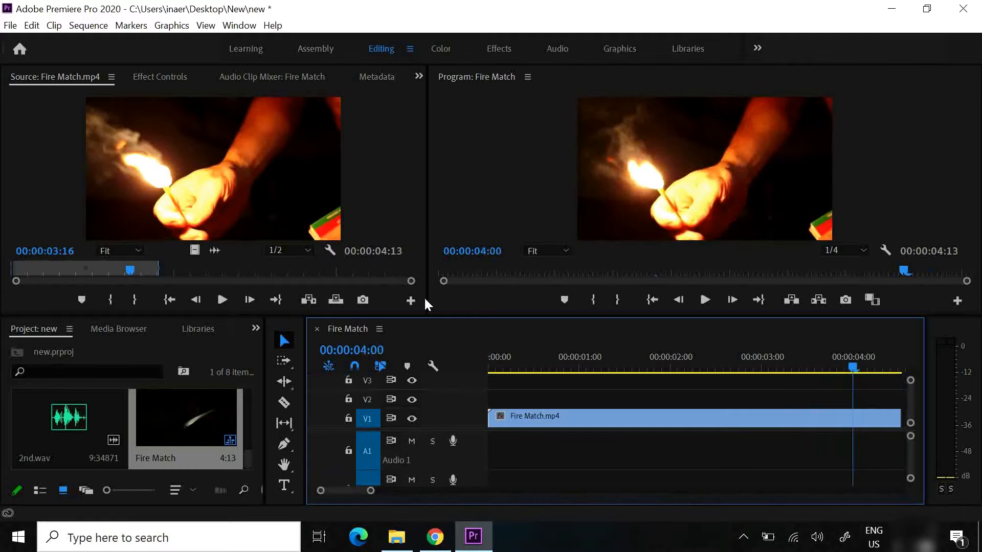
click(285, 404)
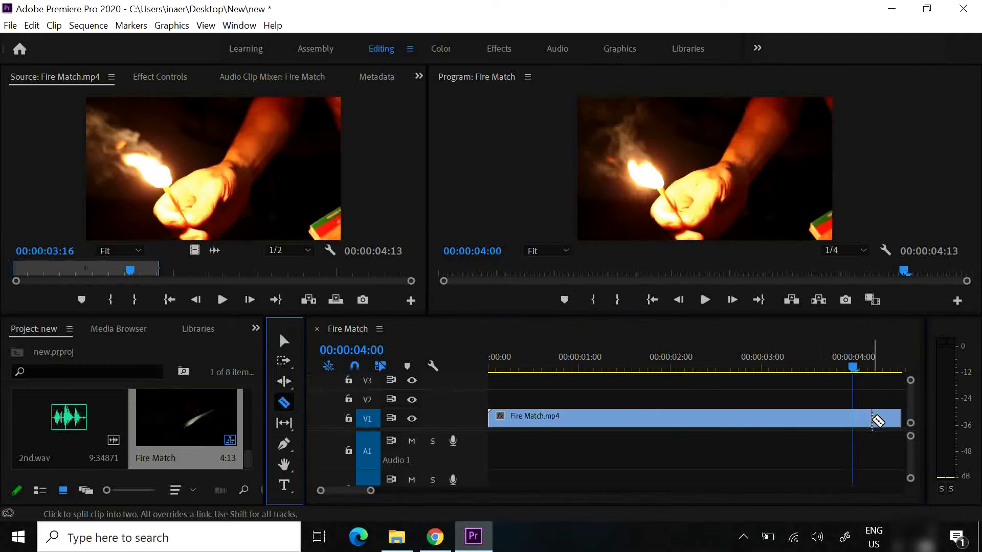
click(872, 418)
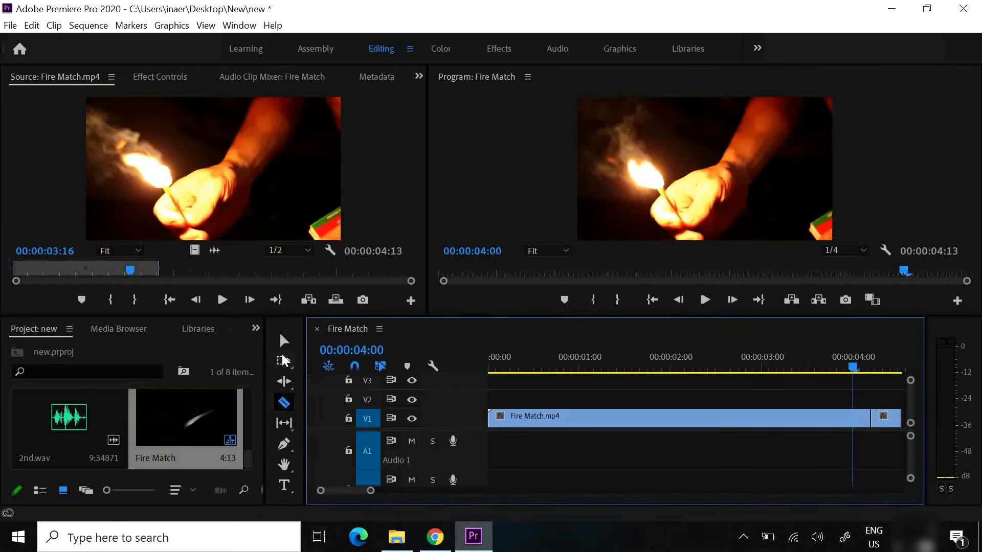
click(284, 341)
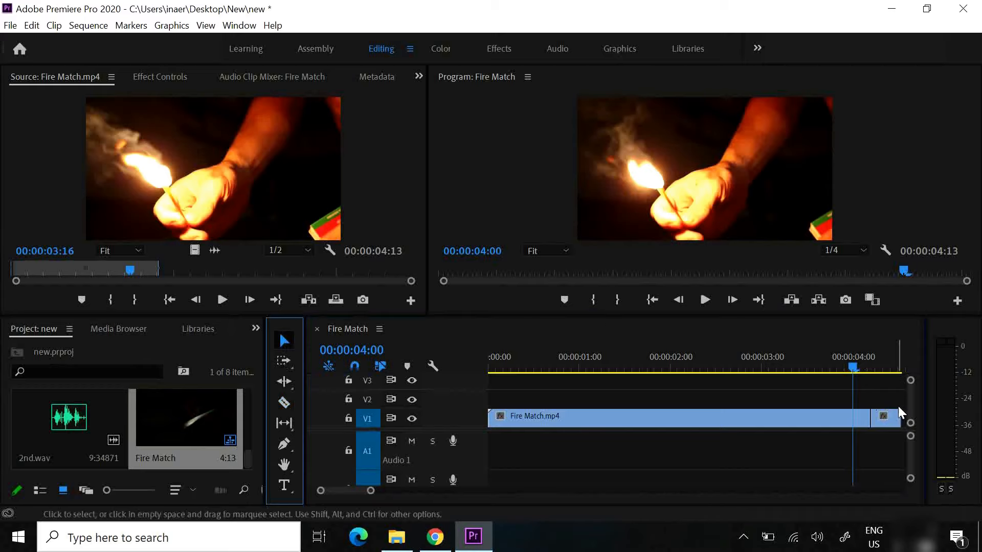
click(885, 422)
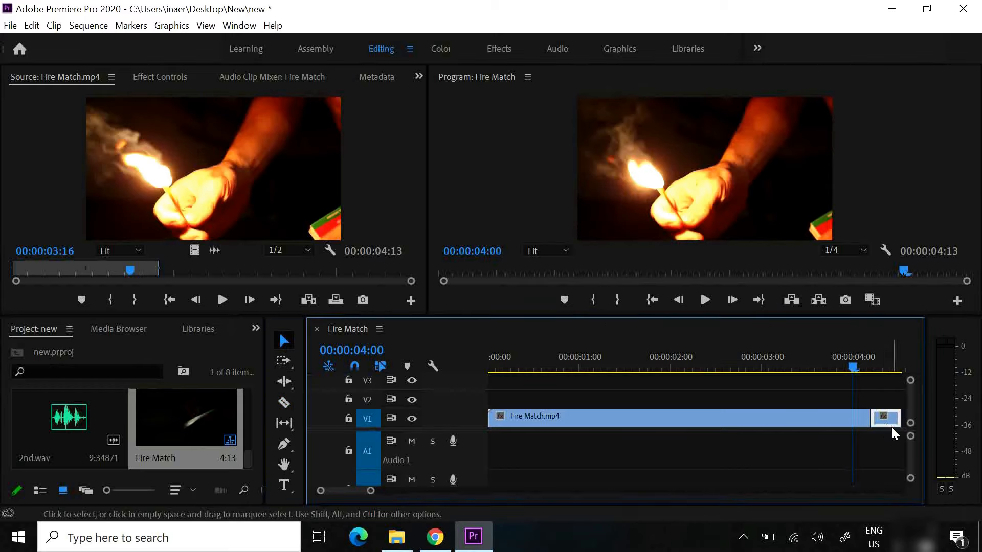
key(Delete)
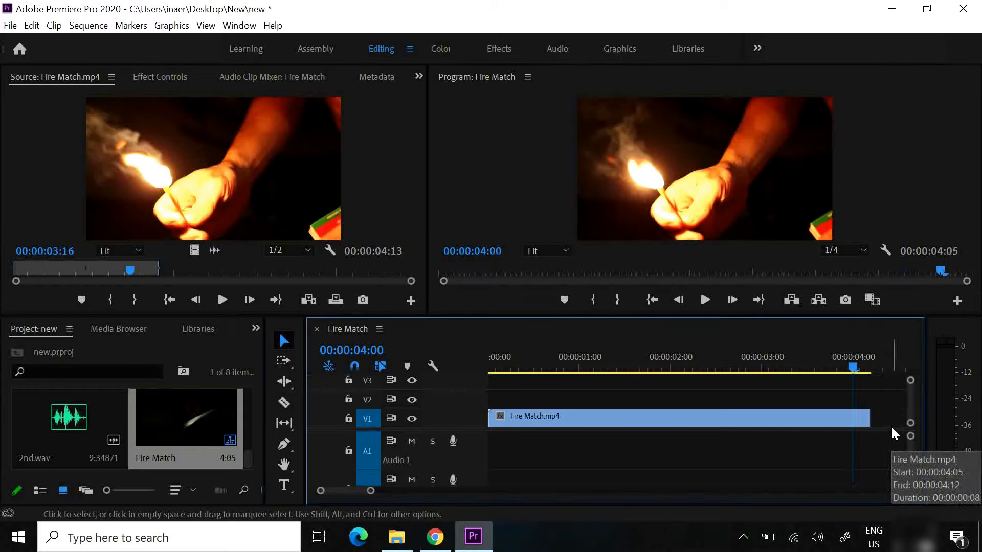
Try trimming the Fire Match clip on V1 by its end edge, and restore its end to 00:00:04:05
drag(852, 372, 792, 385)
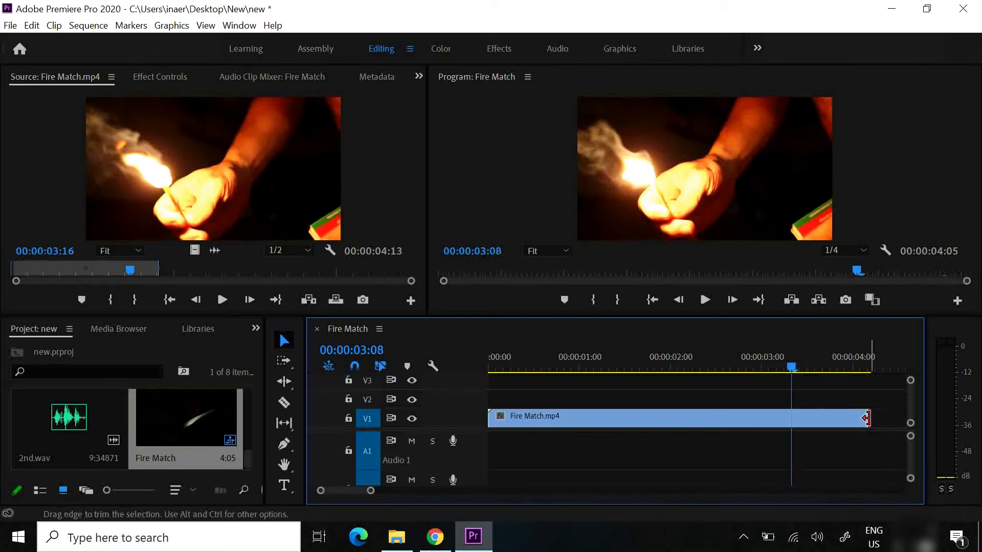
mouse_move(867, 418)
mouse_down()
mouse_move(897, 420)
mouse_move(808, 423)
mouse_move(898, 425)
mouse_move(697, 420)
mouse_move(851, 428)
mouse_up()
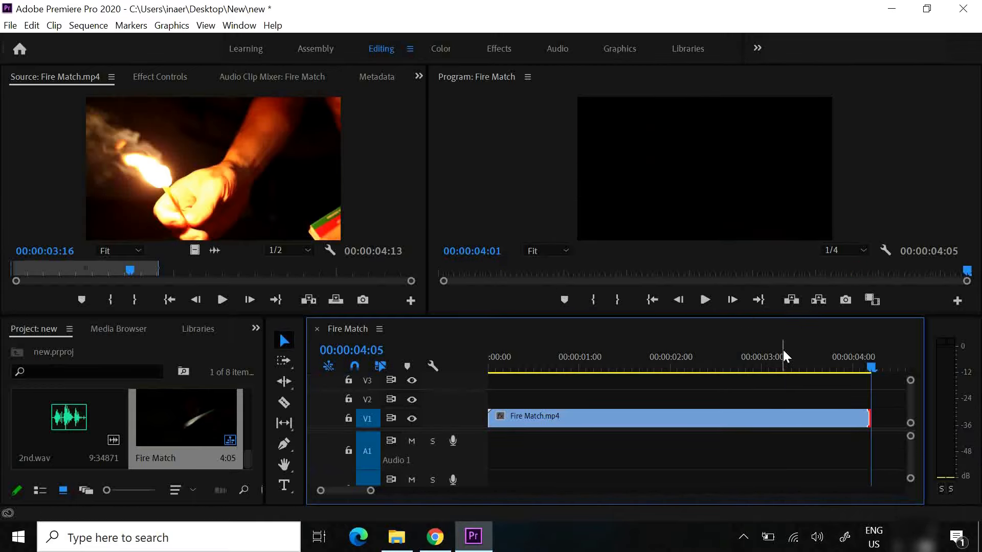
Play back the Fire Match sequence from near its middle to review the cut
drag(741, 356, 718, 356)
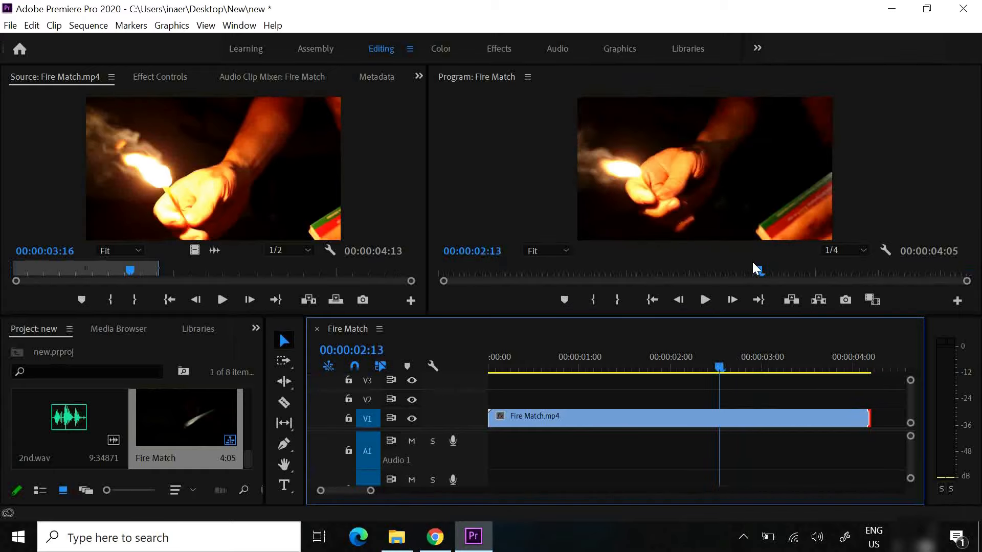
drag(756, 269, 652, 267)
click(706, 301)
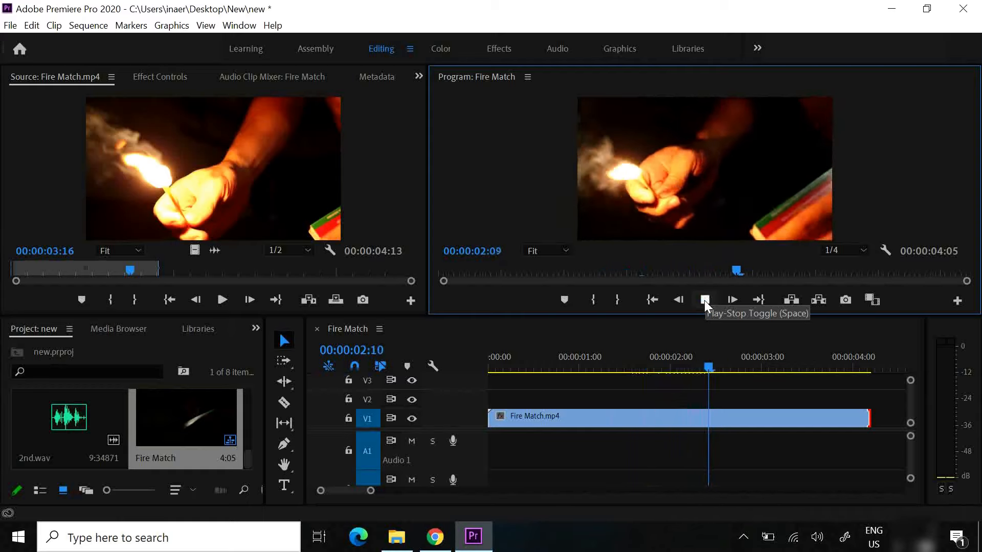
Stop the Fire Match playback, step through nearby frames in both directions, and scrub the playhead to 00:00:02:09
click(705, 301)
click(730, 300)
click(730, 300)
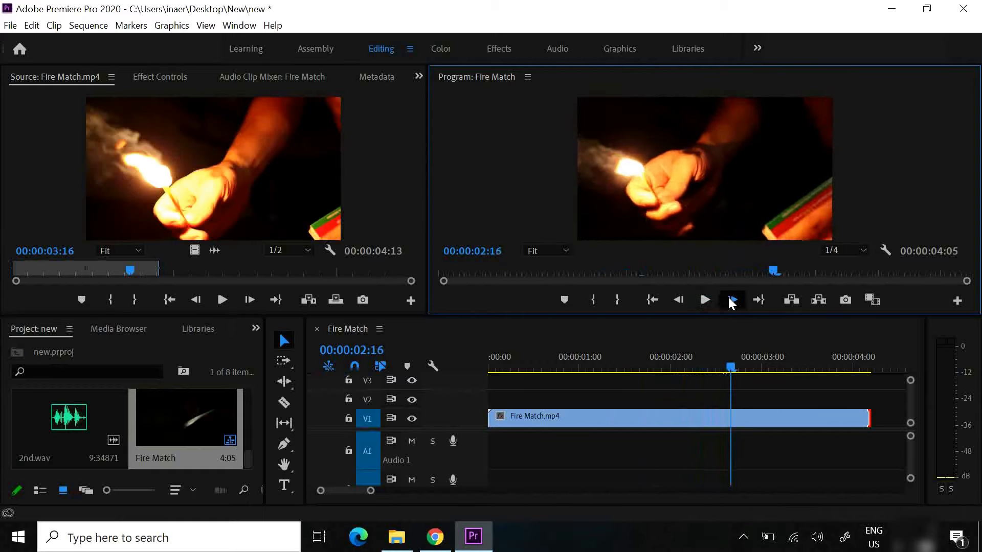
click(730, 301)
click(679, 301)
click(679, 301)
click(679, 301)
click(679, 301)
click(679, 300)
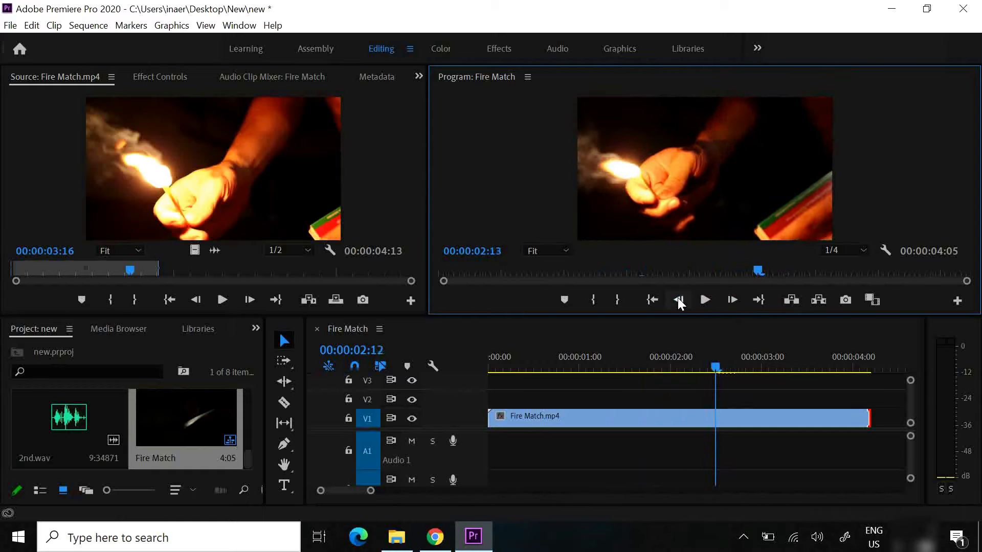
click(681, 300)
click(681, 300)
click(681, 300)
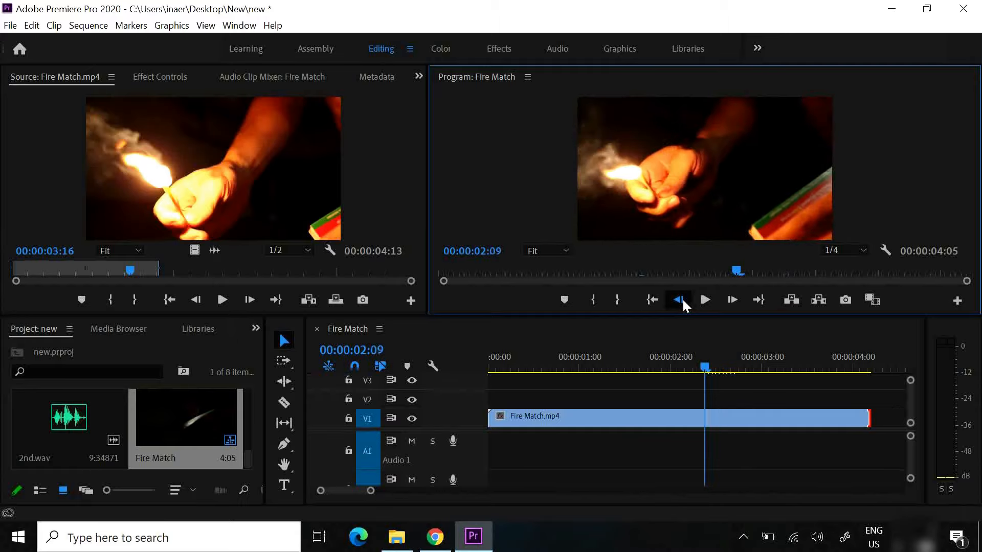
click(681, 300)
click(681, 300)
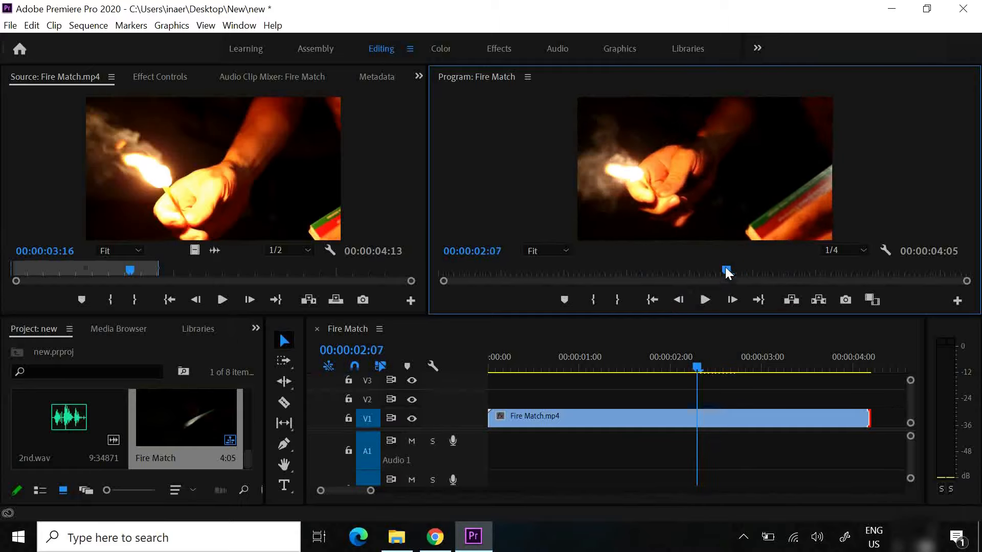
drag(720, 268, 750, 283)
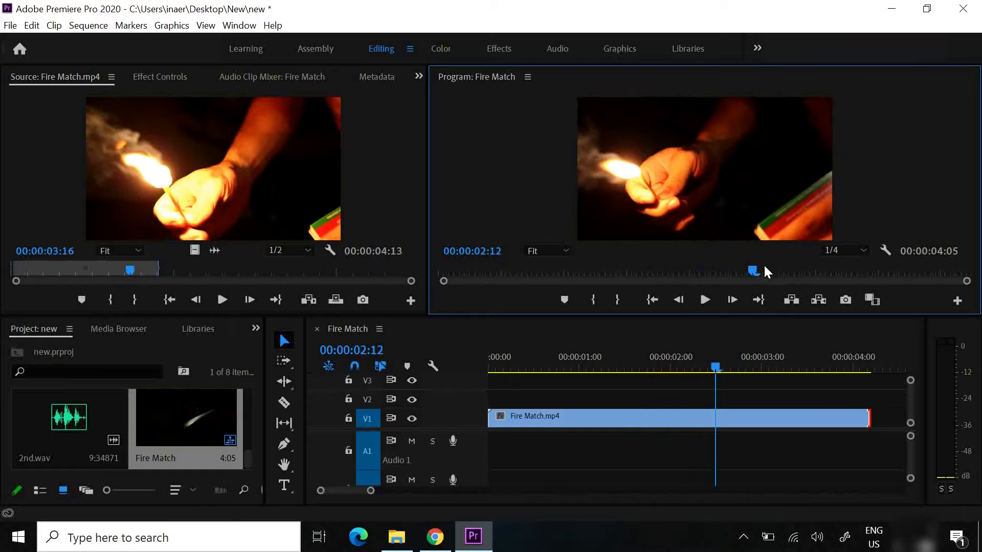
drag(759, 268, 741, 268)
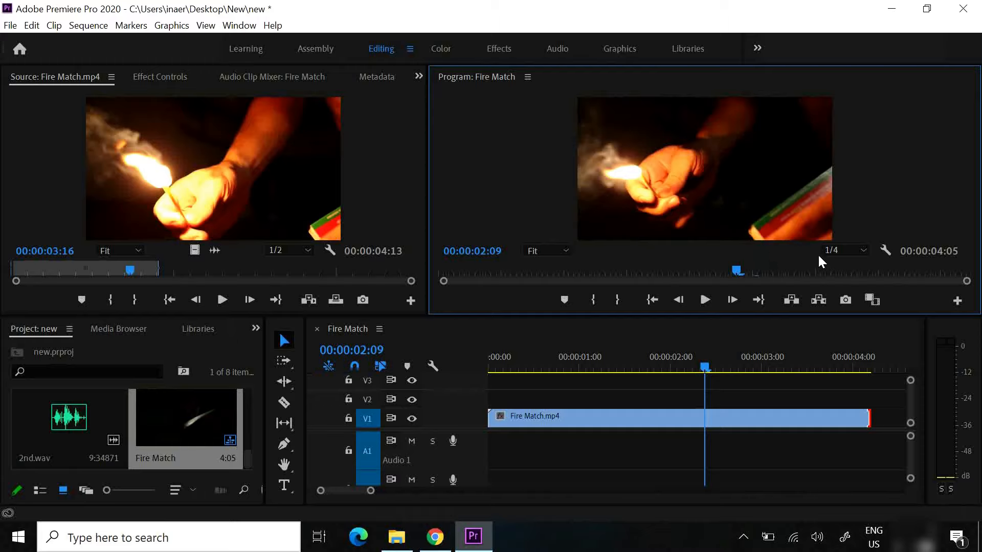
Try the Full and 1/8 playback resolutions in the Program monitor, and return it to 1/4
click(864, 252)
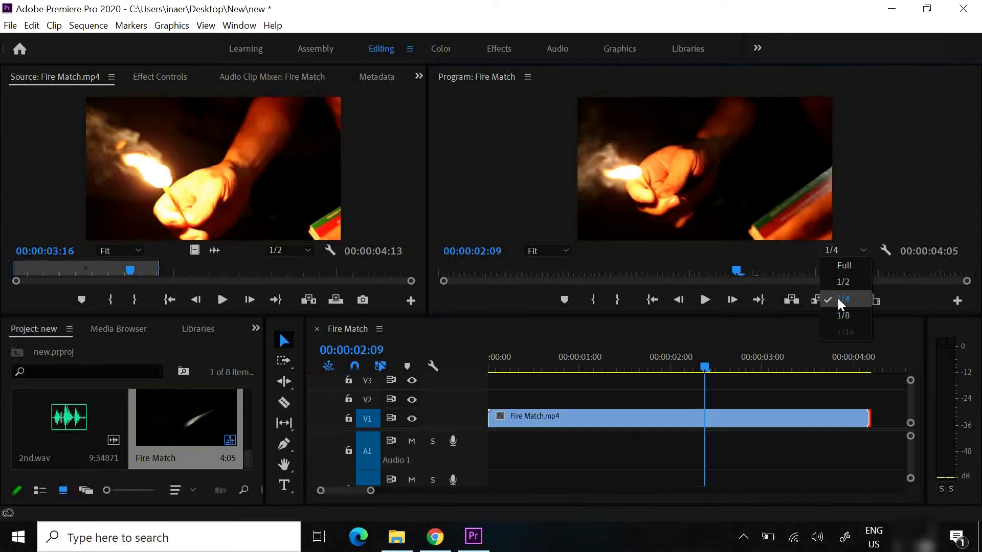
click(845, 267)
click(864, 251)
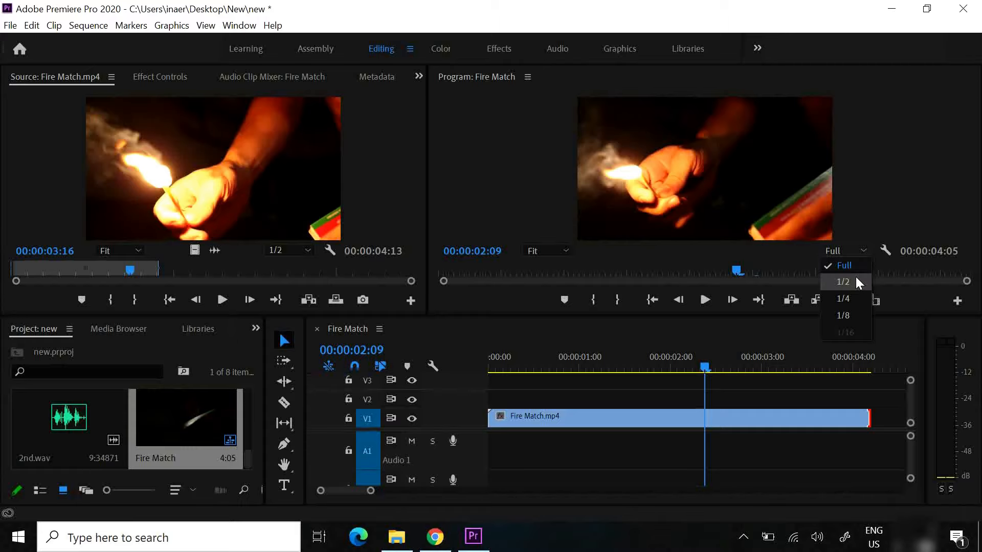
click(844, 313)
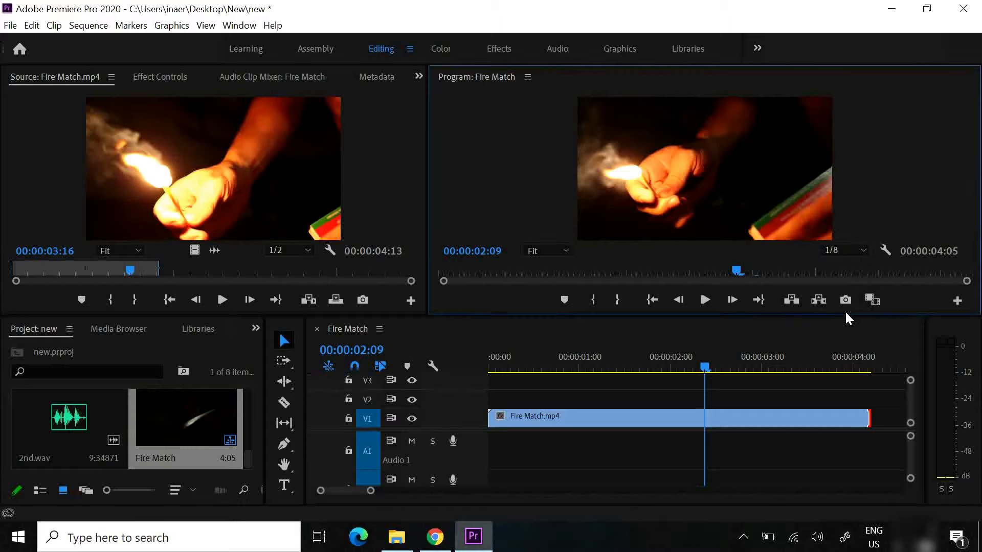
click(863, 250)
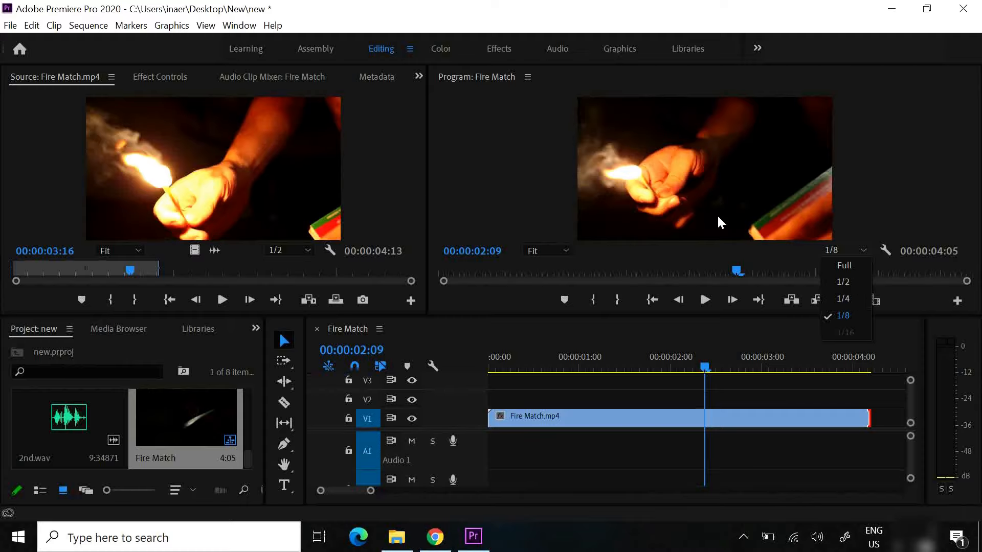
click(842, 298)
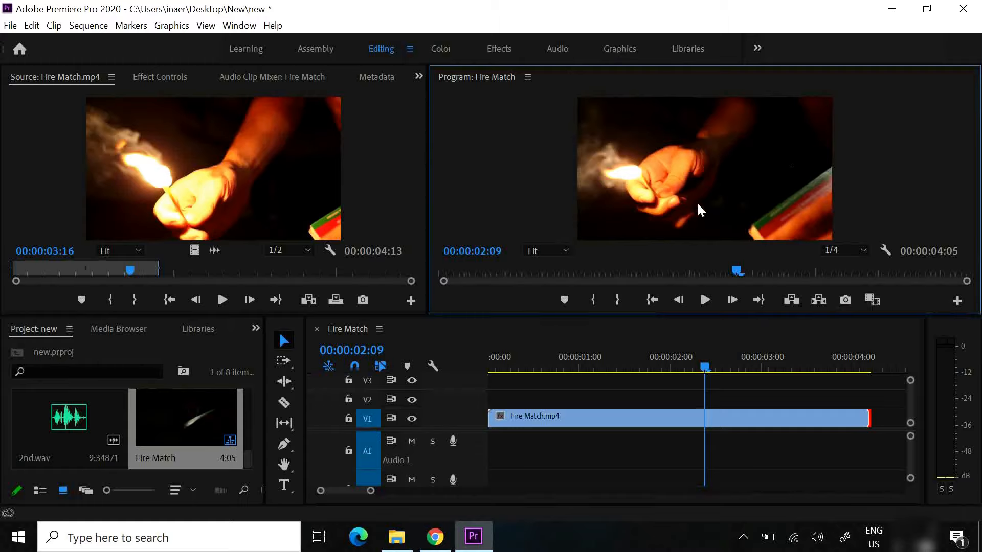
mouse_move(737, 268)
mouse_down()
mouse_move(718, 272)
mouse_move(732, 271)
mouse_up()
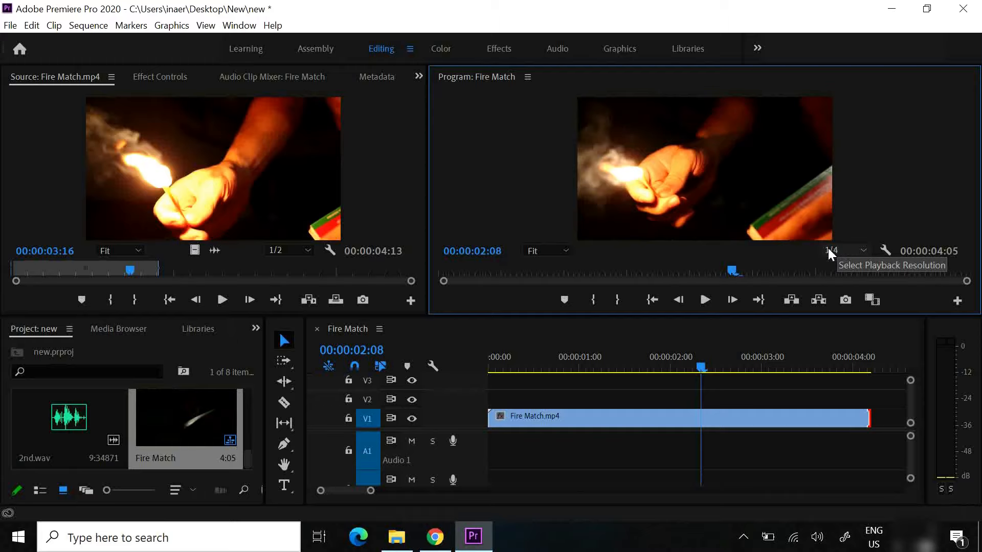
Inspect the Program monitor image at 75% zoom, then restore the Fit view and scrub back to 00:00:01:19
click(562, 250)
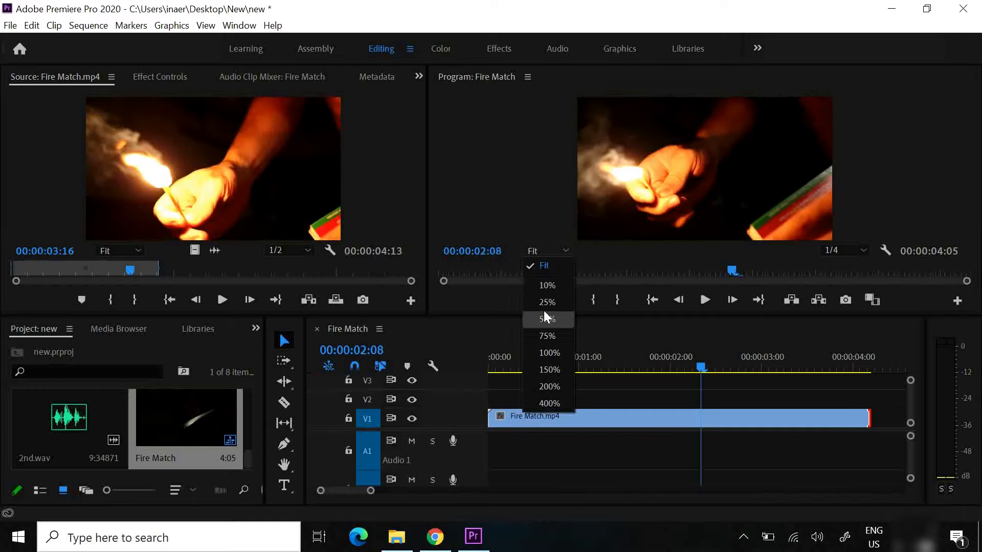
click(552, 336)
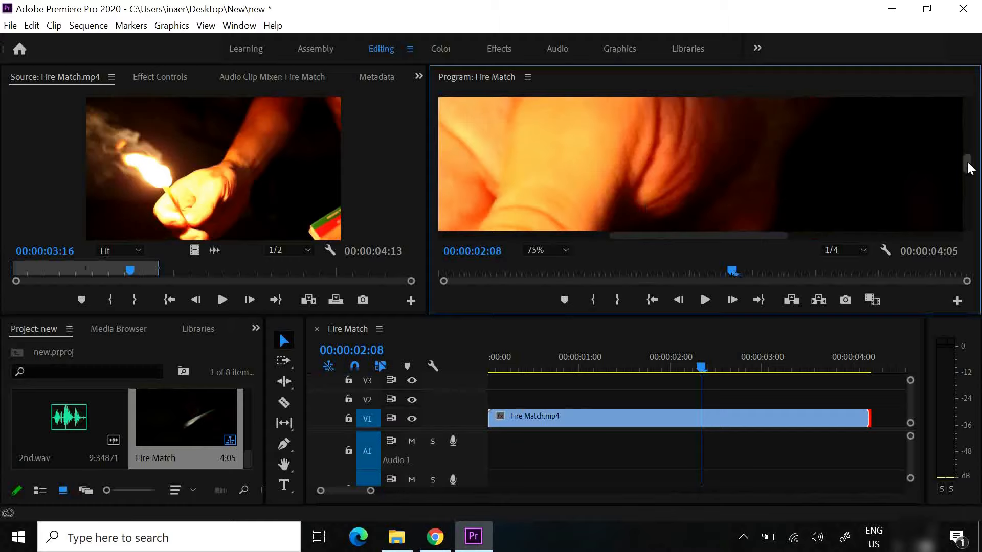
drag(966, 160, 947, 175)
drag(807, 225, 701, 247)
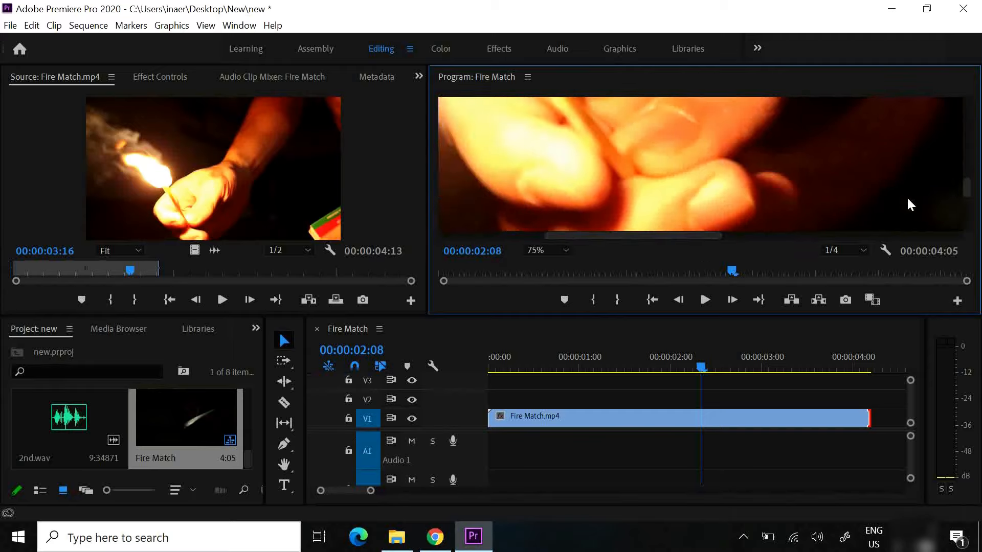
drag(966, 192, 970, 176)
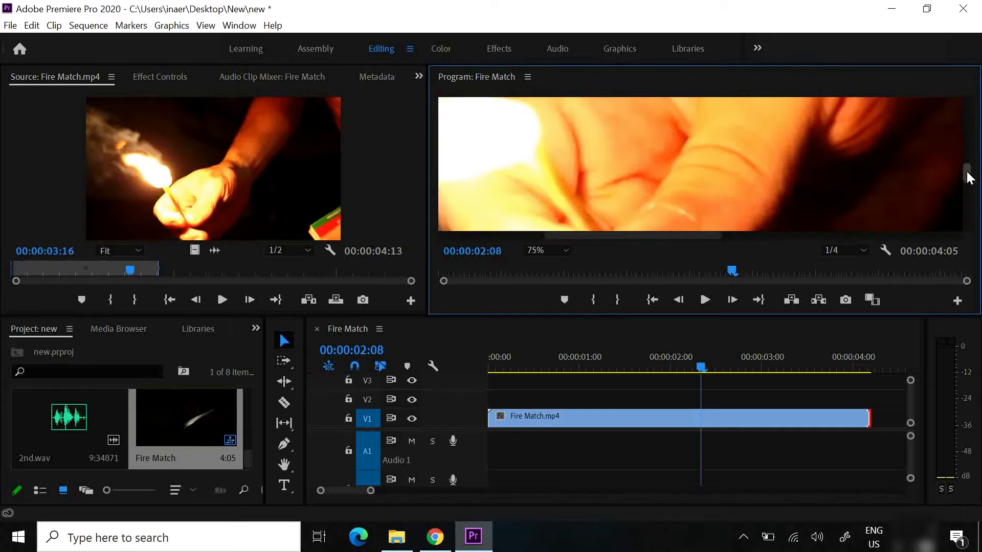
click(566, 251)
click(560, 262)
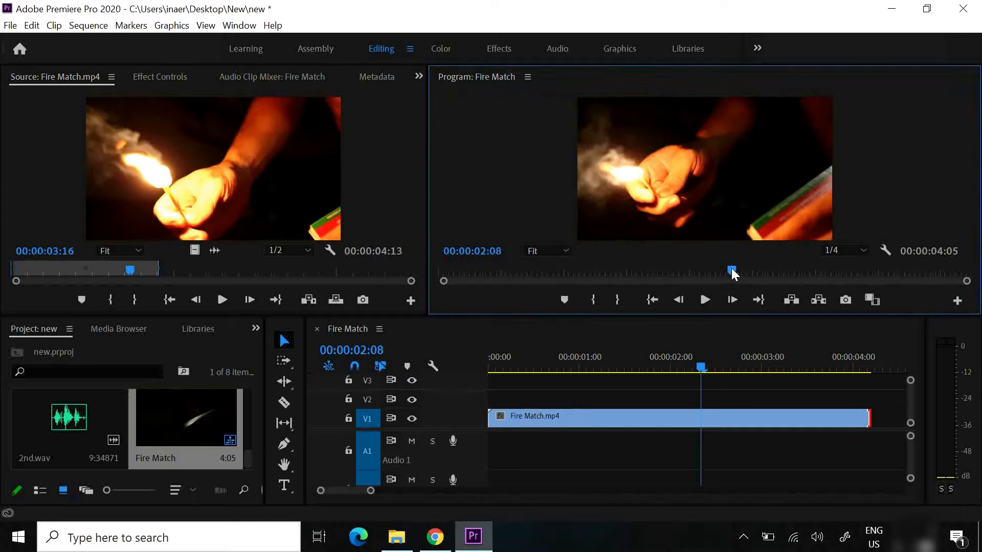
drag(732, 269, 663, 283)
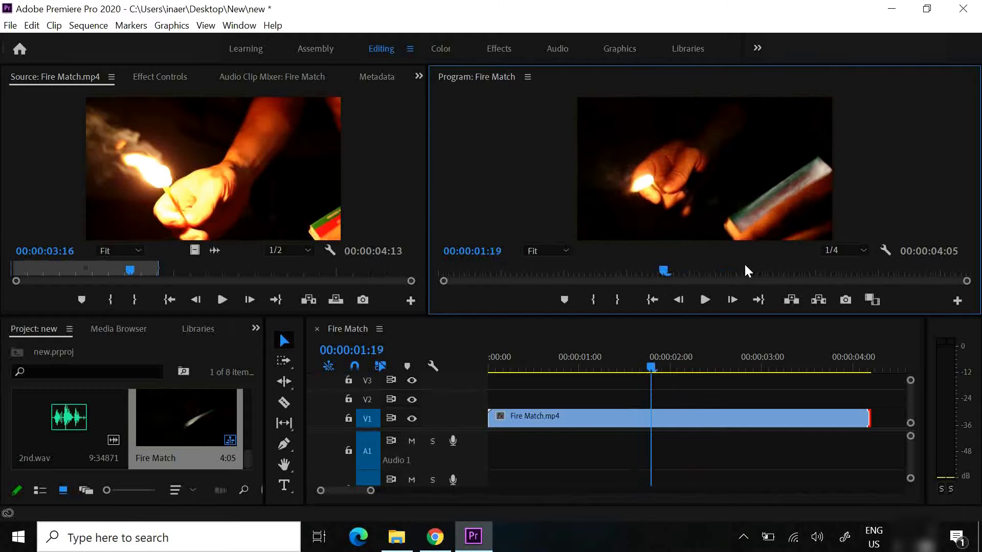
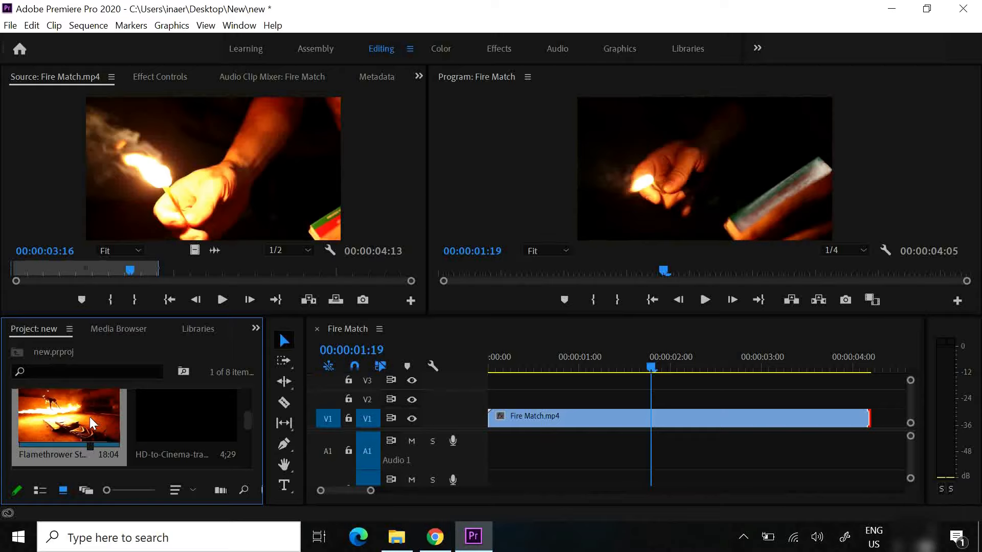
Open the Flamethrower Stunt clip in the Source monitor, preview it, and scrub through to 00:00:35:02
double_click(63, 422)
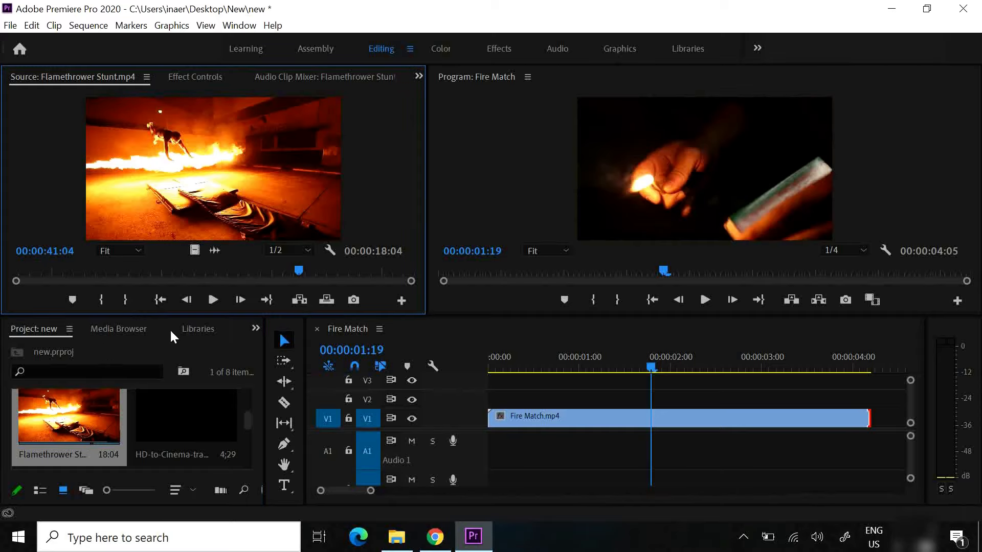
click(209, 300)
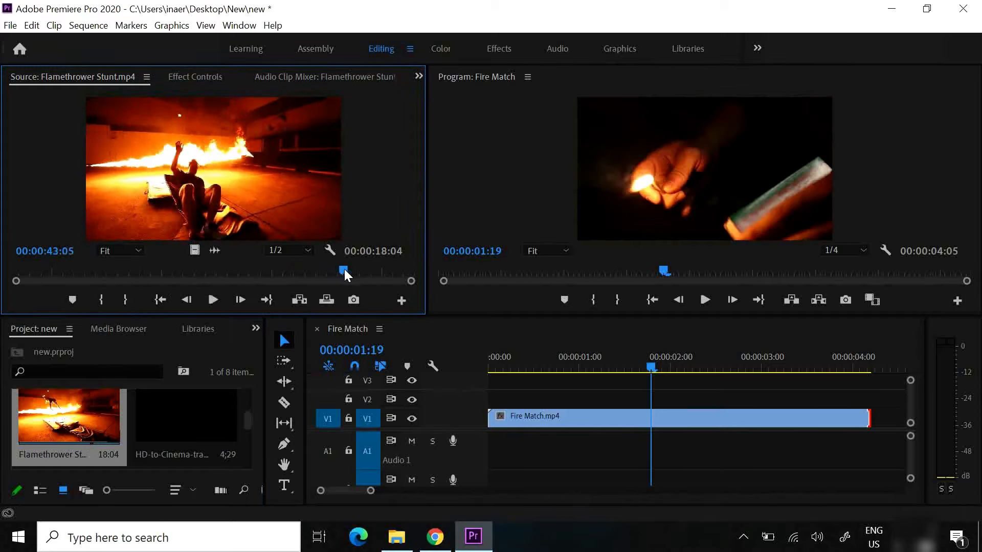
drag(344, 269, 85, 270)
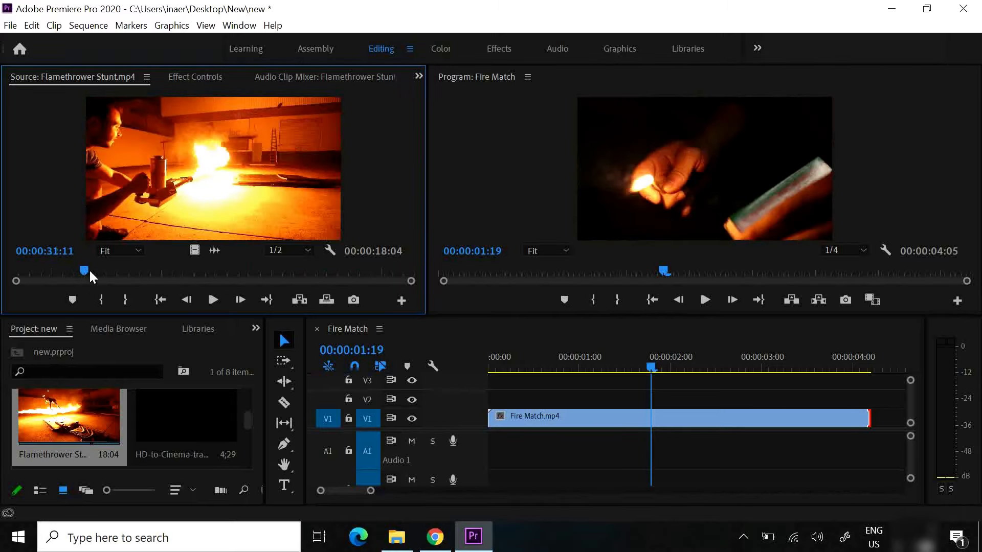
drag(88, 270, 217, 282)
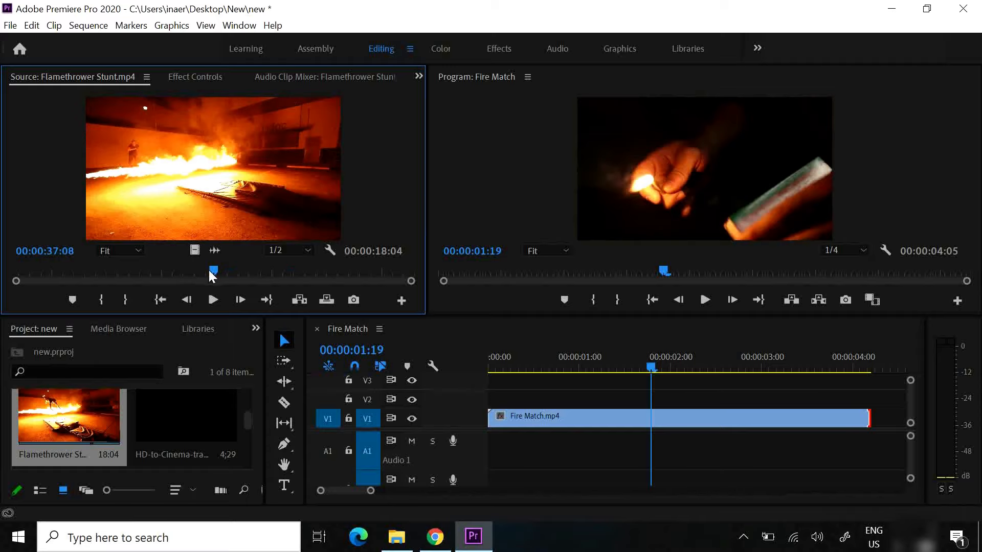
drag(210, 271, 163, 275)
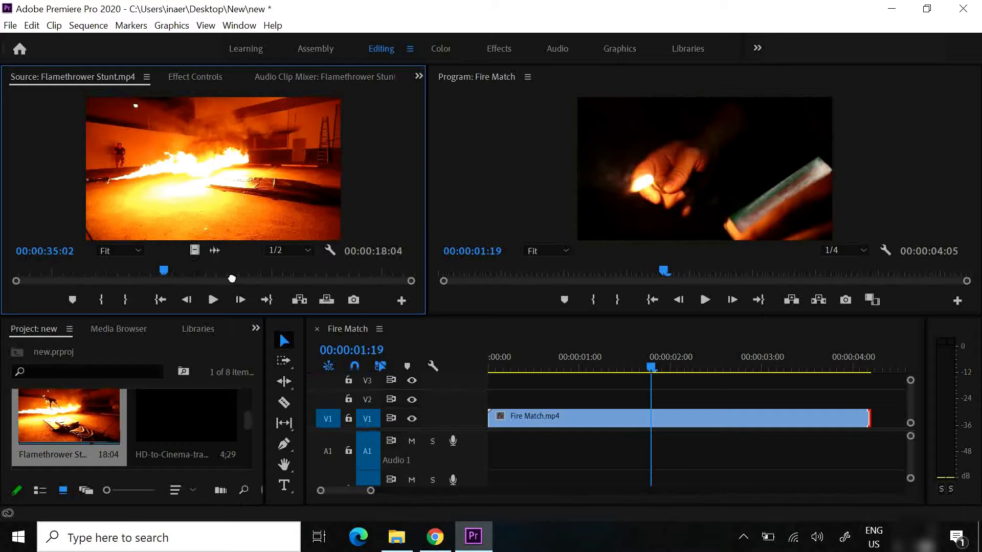
Place only the video of the Flamethrower Stunt clip on V1 after Fire Match and ripple delete the gap between them
drag(714, 356, 899, 422)
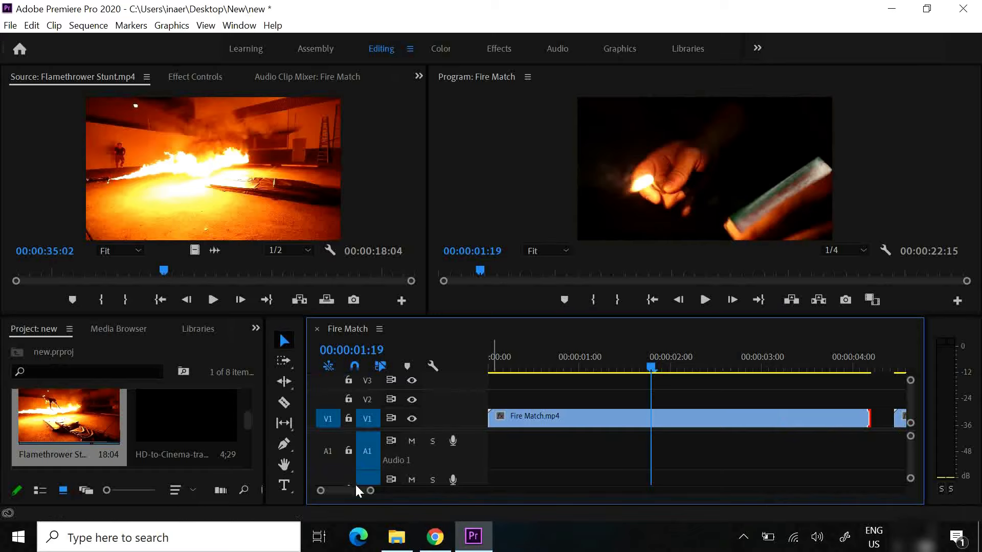
drag(371, 491, 500, 485)
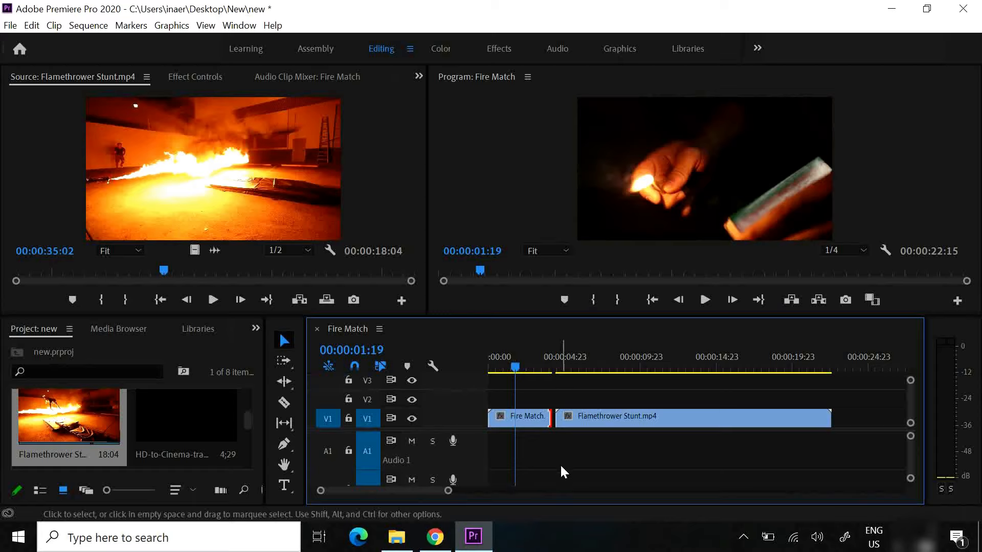
click(552, 420)
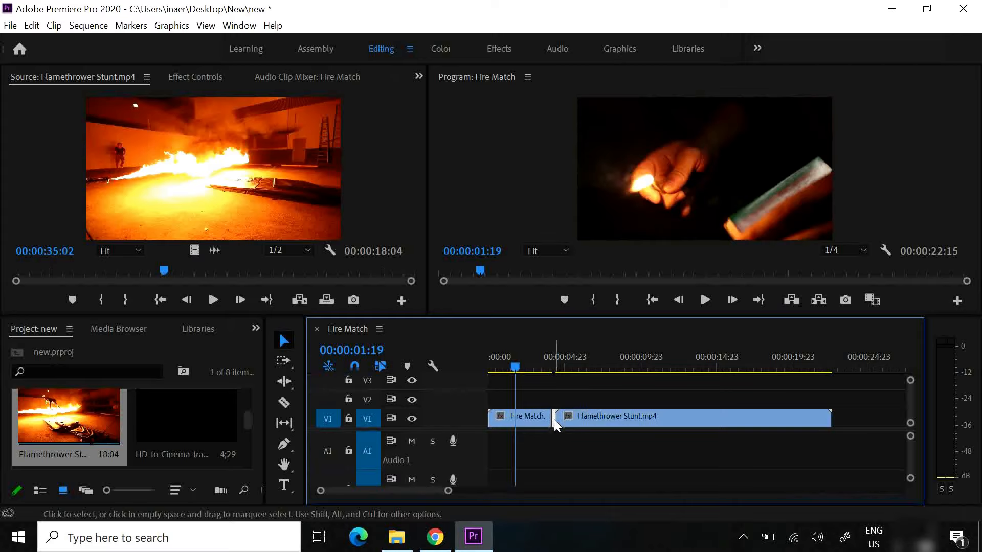
right_click(554, 419)
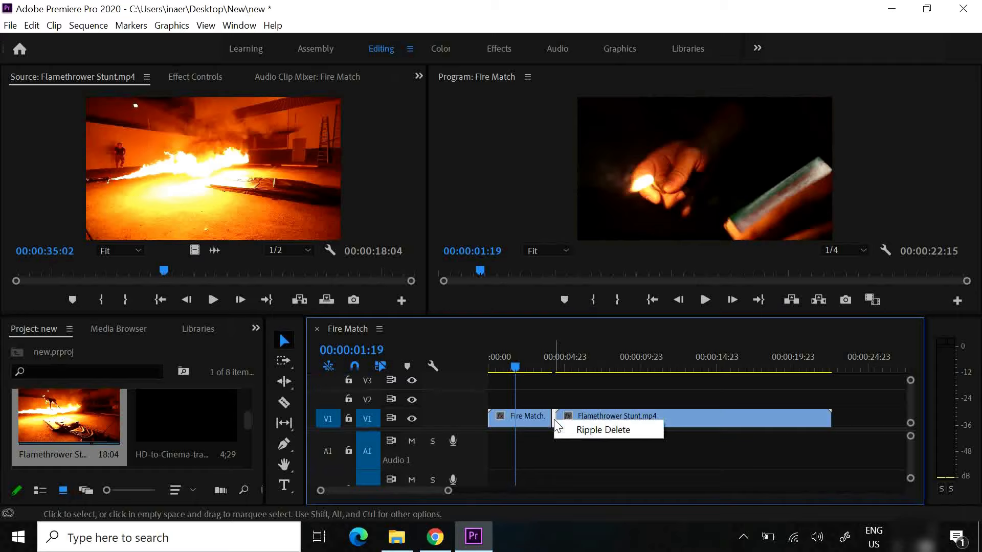
click(580, 432)
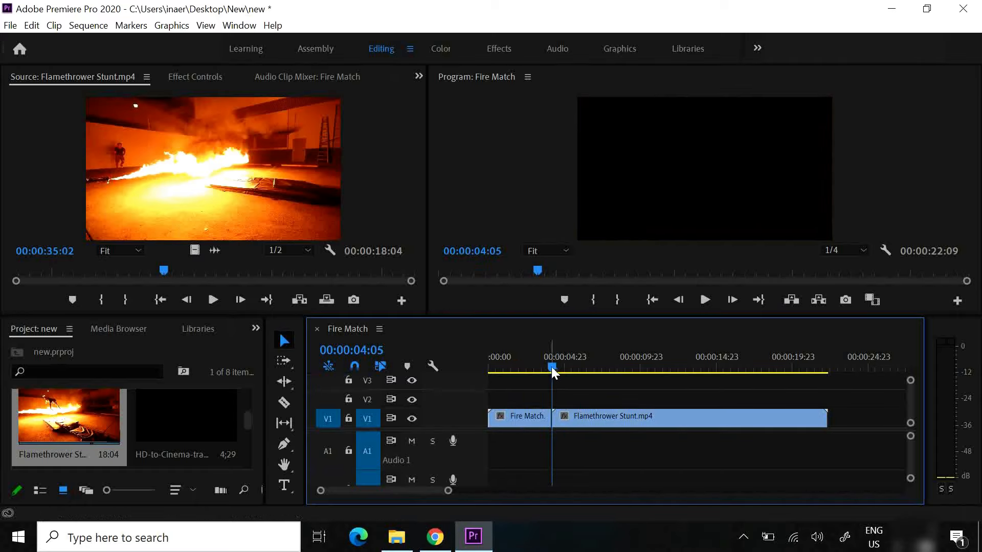
Play the sequence across the cut between Fire Match and Flamethrower Stunt, and return the playhead to 00:00:03:19
drag(556, 374, 546, 373)
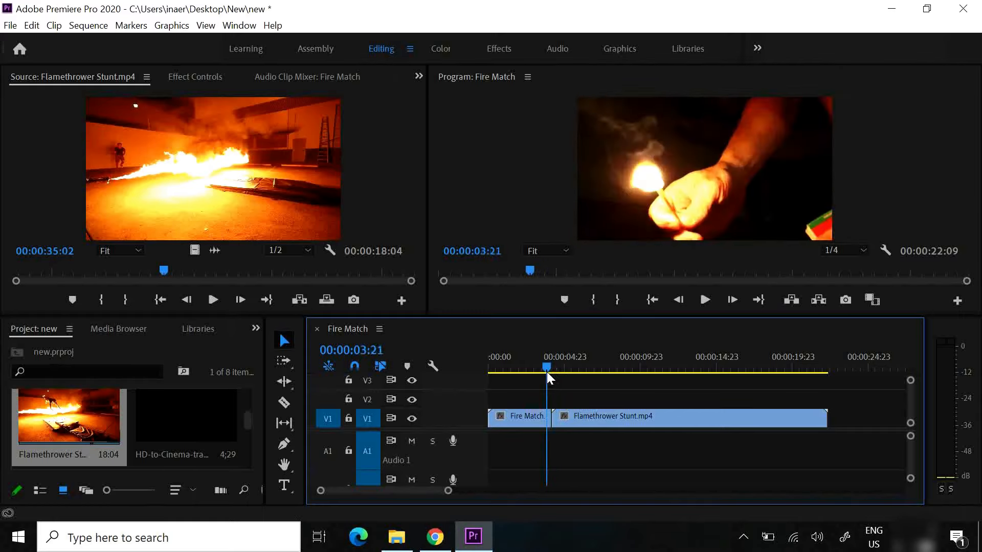
click(704, 300)
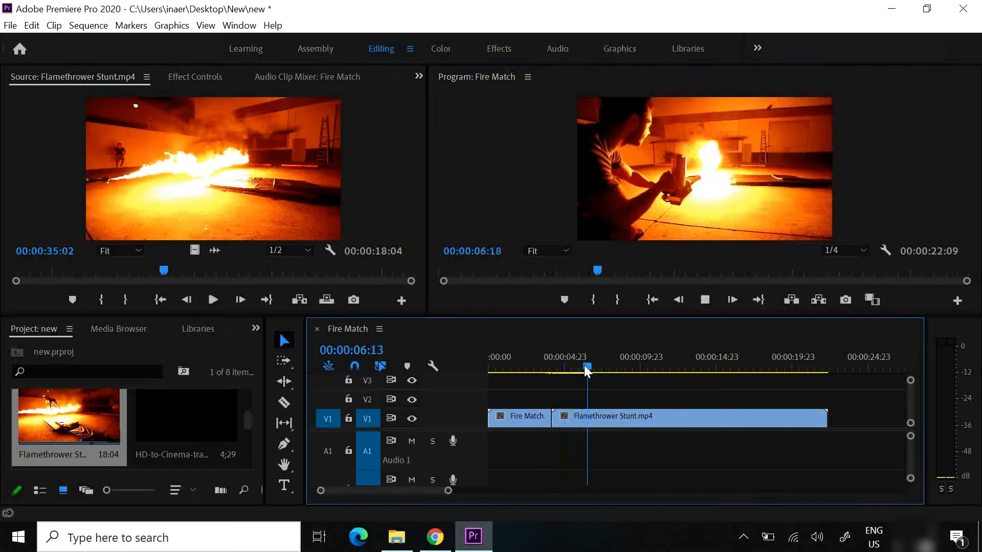
drag(588, 372, 546, 370)
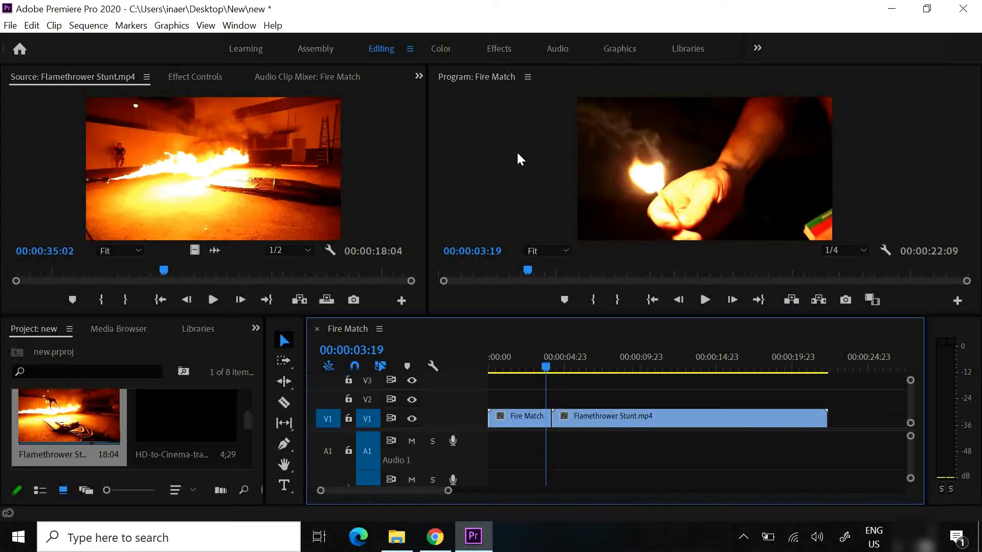
Switch to the Effects workspace and apply the Gaussian Blur video effect to the Fire Match clip
click(495, 52)
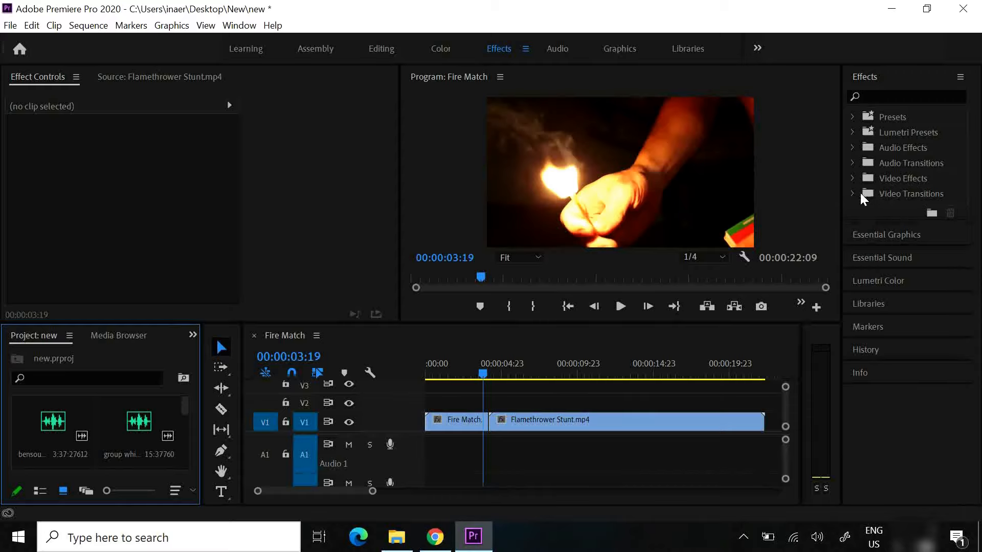
click(852, 179)
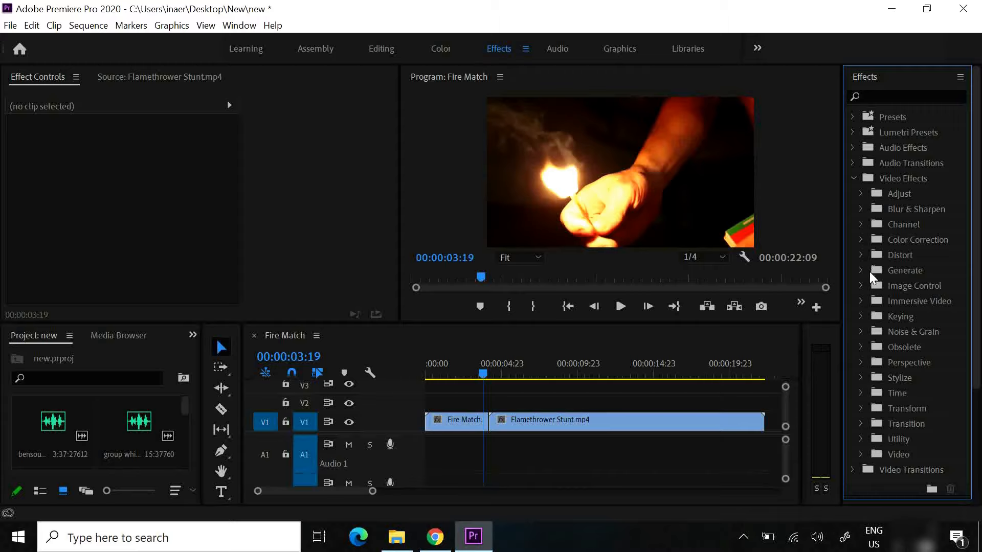
click(861, 209)
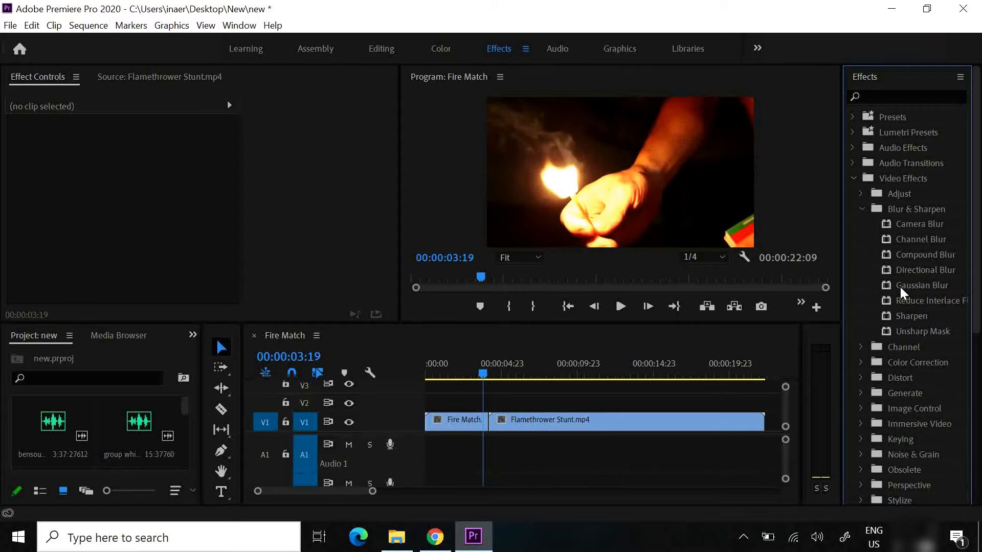
drag(915, 286, 463, 417)
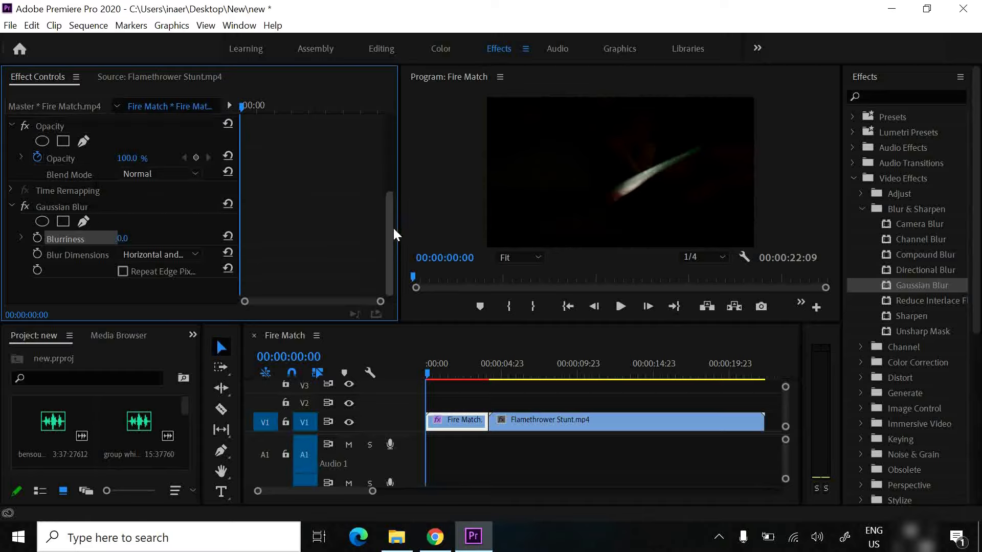
Set the Gaussian Blur's Blurriness to 291 with the playhead at 00:00:01:07
drag(392, 226, 388, 261)
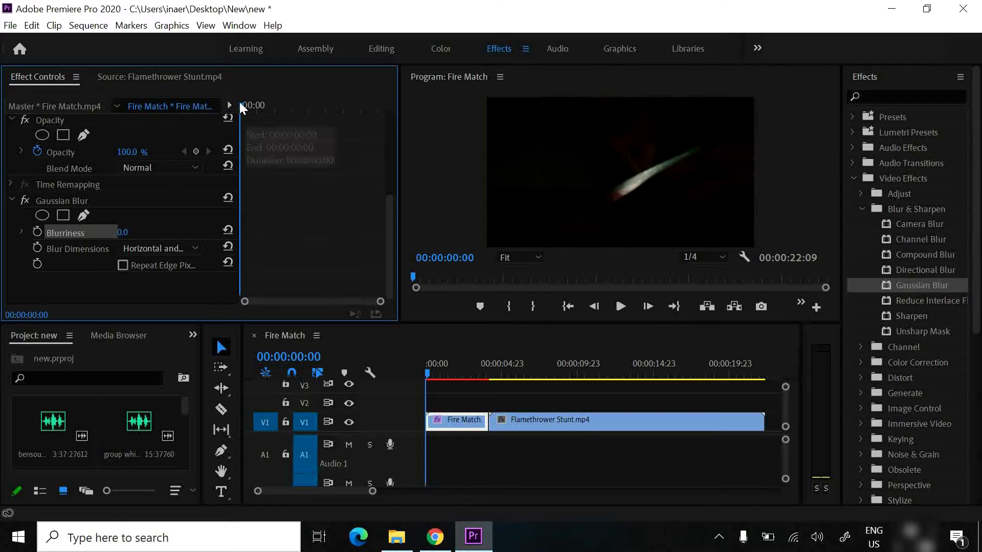
drag(241, 103, 288, 124)
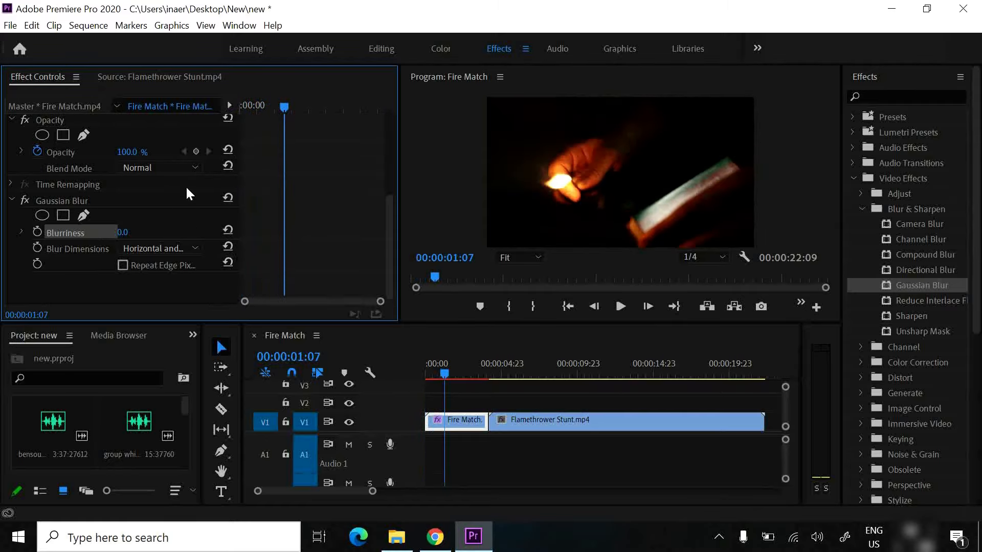
drag(122, 235, 371, 253)
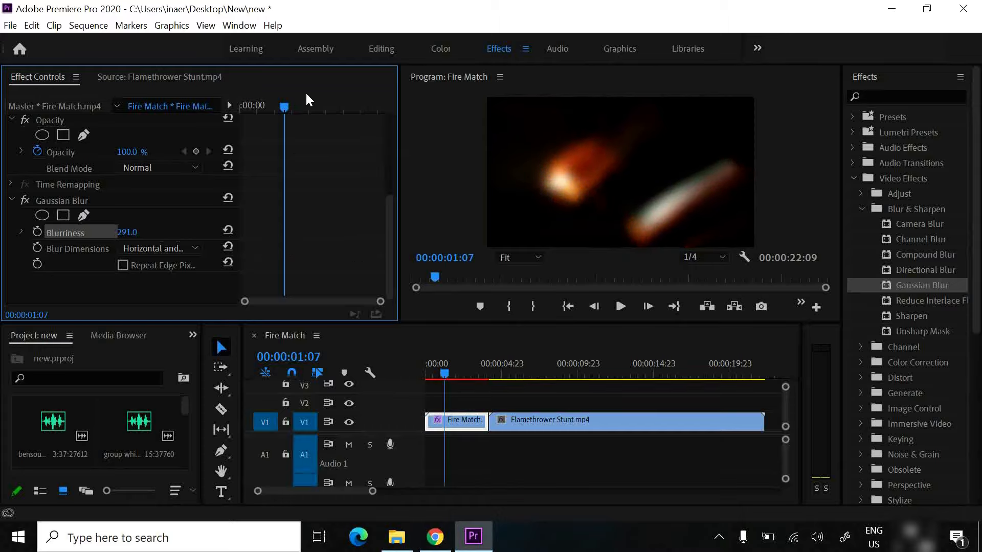
Keyframe the Fire Match clip's Blurriness from 291 at 00:00:00:00 to 0 at 00:00:02:13, and scrub through the fade
drag(285, 105, 235, 187)
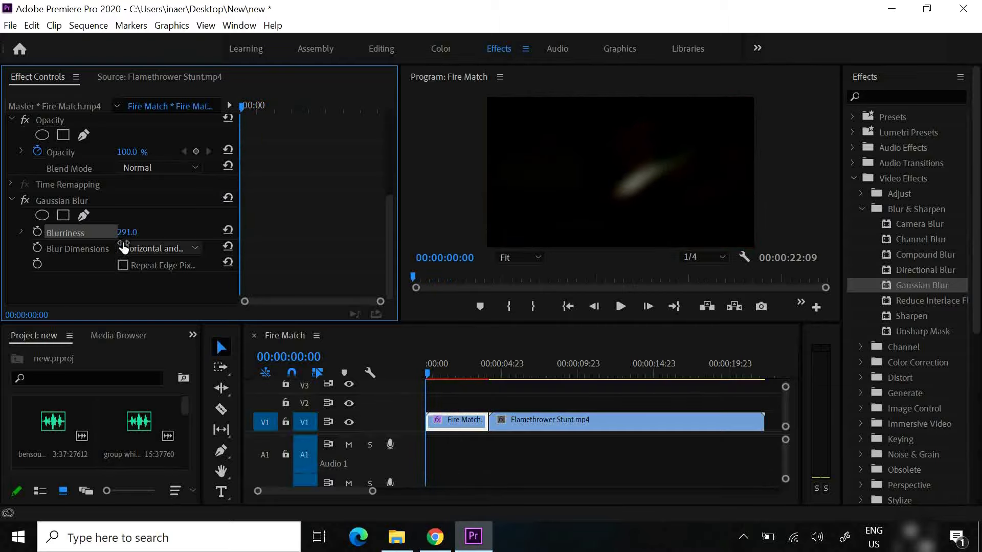
click(36, 230)
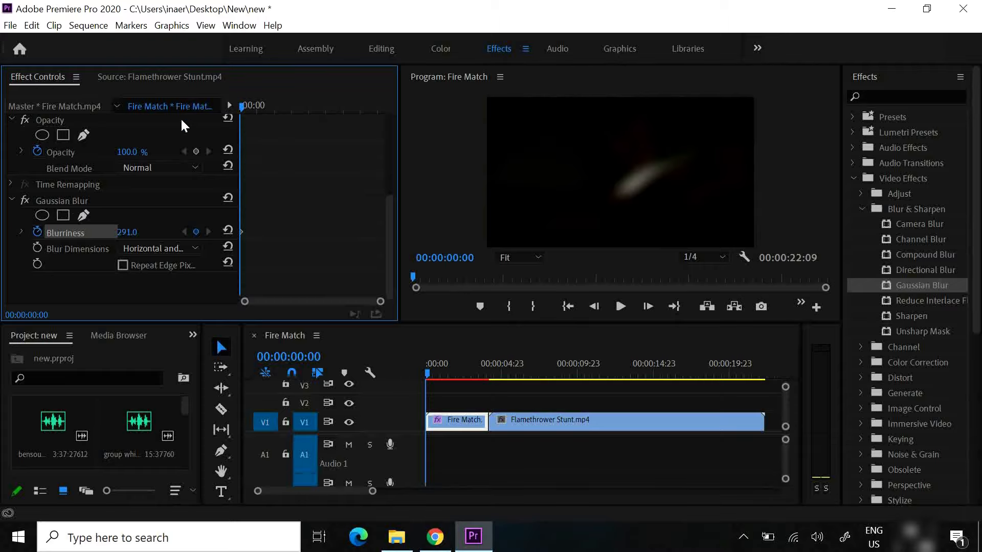
drag(240, 105, 327, 112)
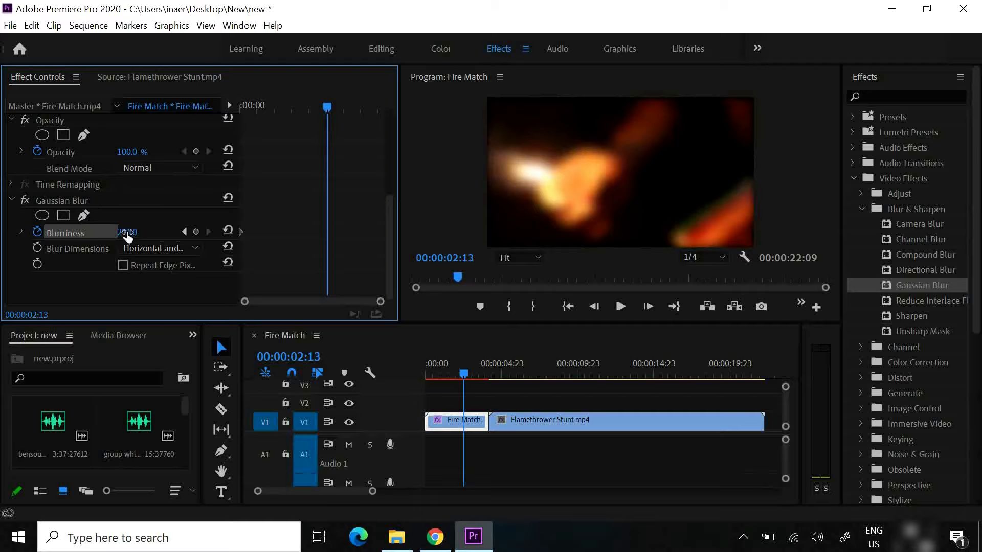
drag(125, 233, 13, 264)
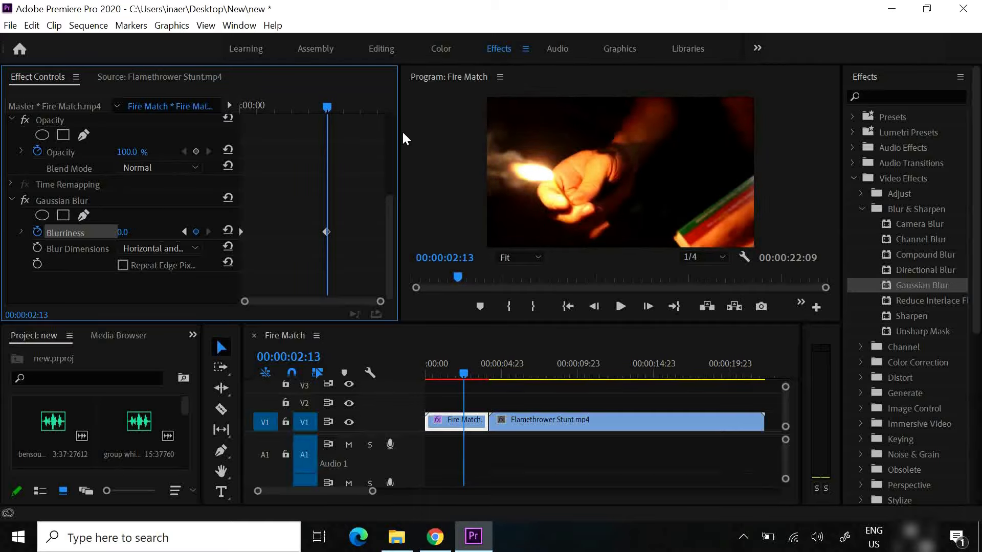
drag(327, 112, 328, 142)
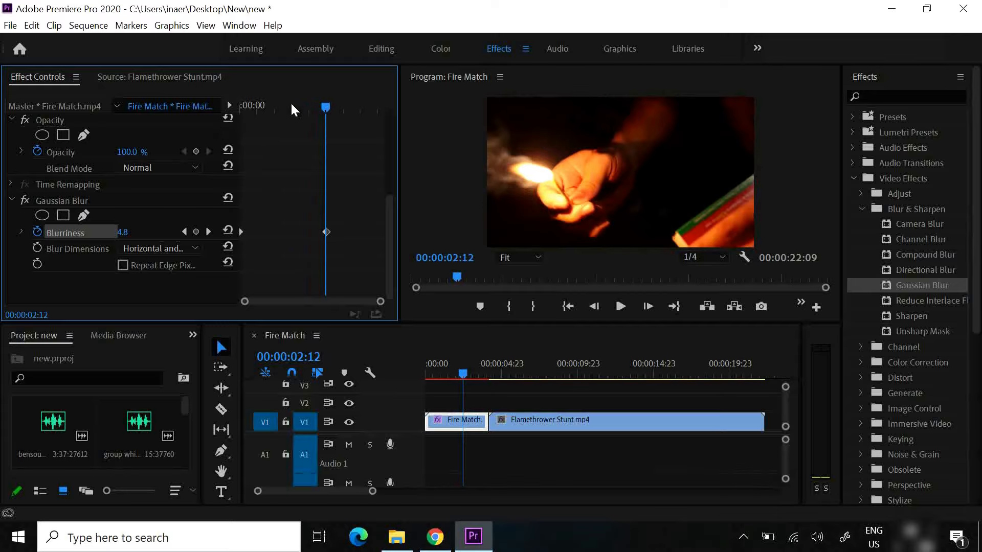
mouse_move(328, 105)
mouse_down()
mouse_move(294, 106)
mouse_move(332, 107)
mouse_up()
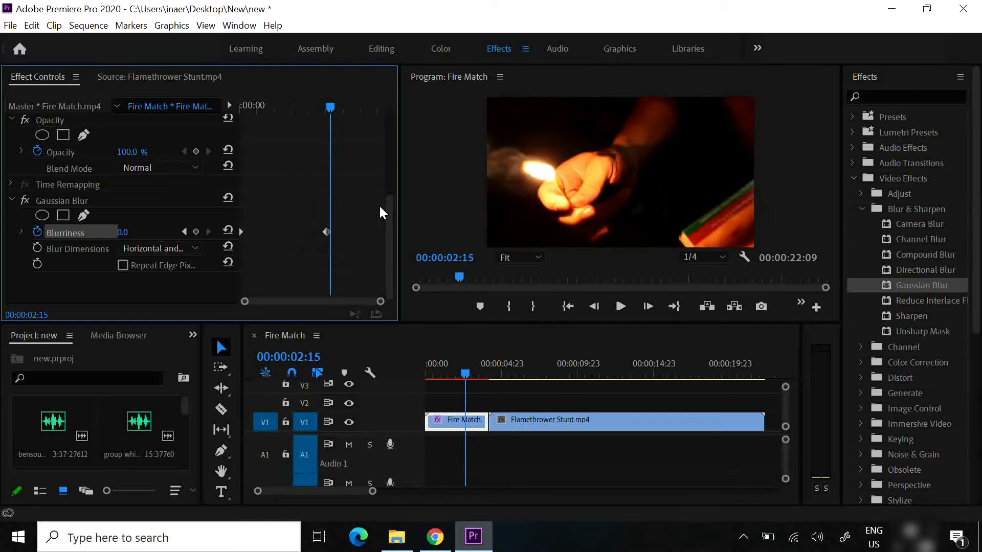
Remove the Gaussian Blur effect from the Fire Match clip and move the playhead to 00:00:01:21
right_click(47, 201)
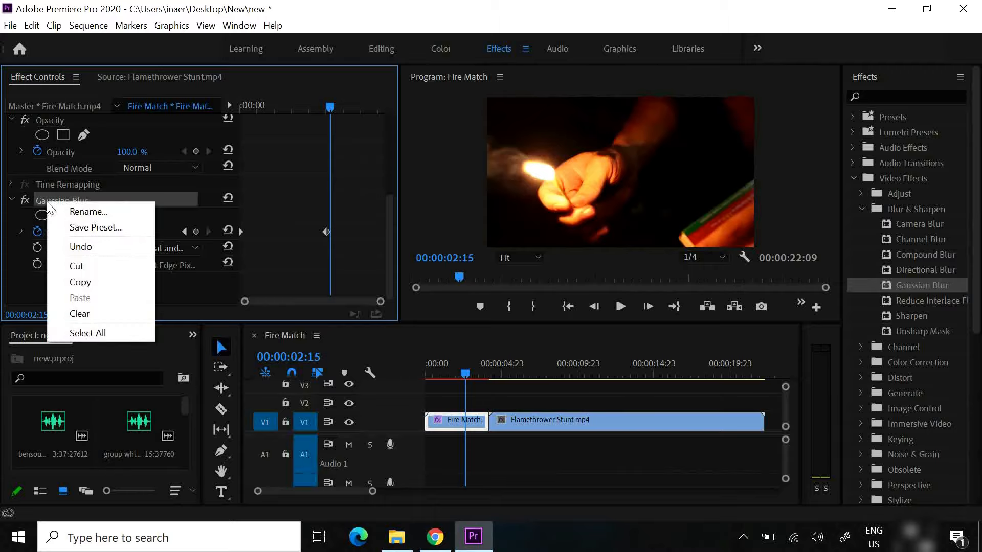
click(82, 314)
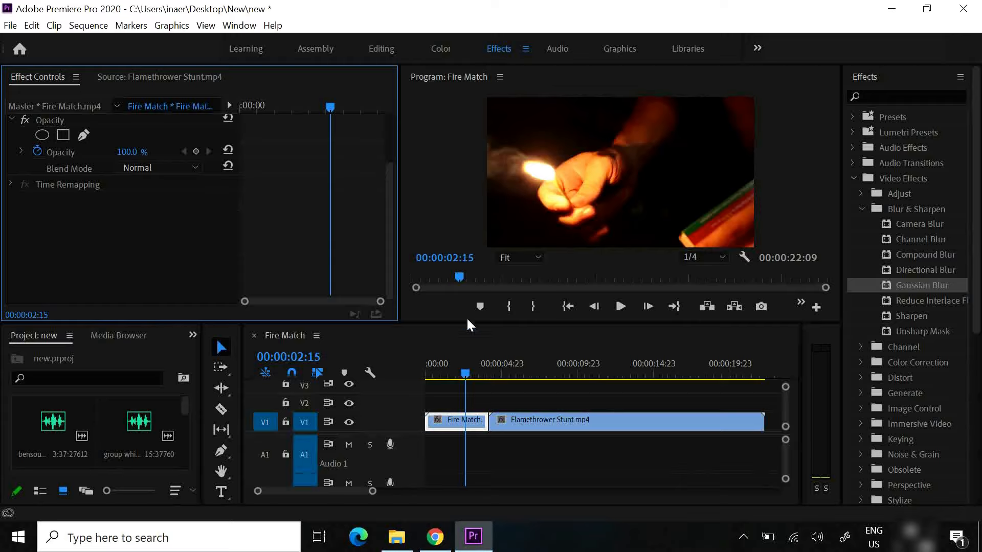
click(466, 376)
mouse_move(465, 376)
mouse_down()
mouse_move(445, 376)
mouse_move(453, 376)
mouse_up()
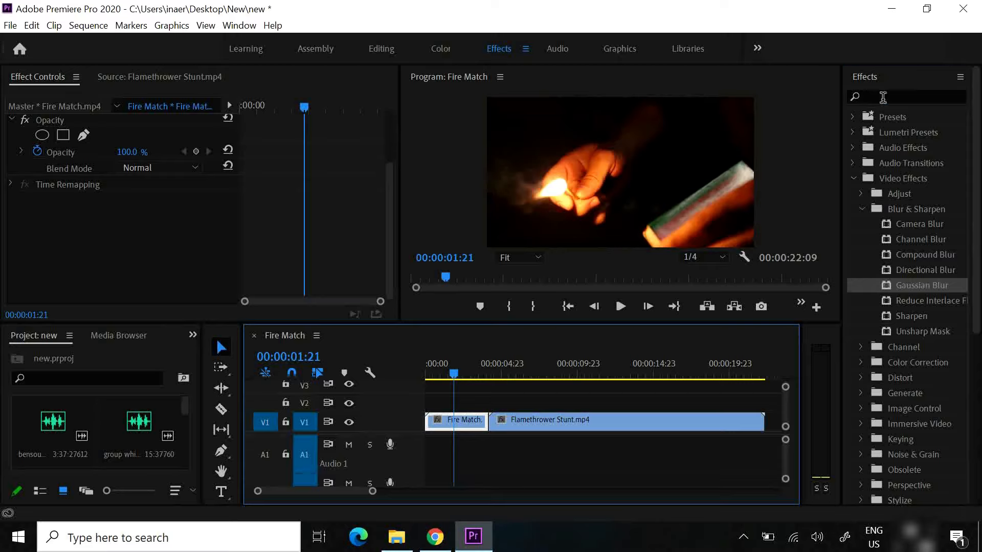
Search the effects for "warp s" and select the Warp Stabilizer effect
click(882, 97)
text(war)
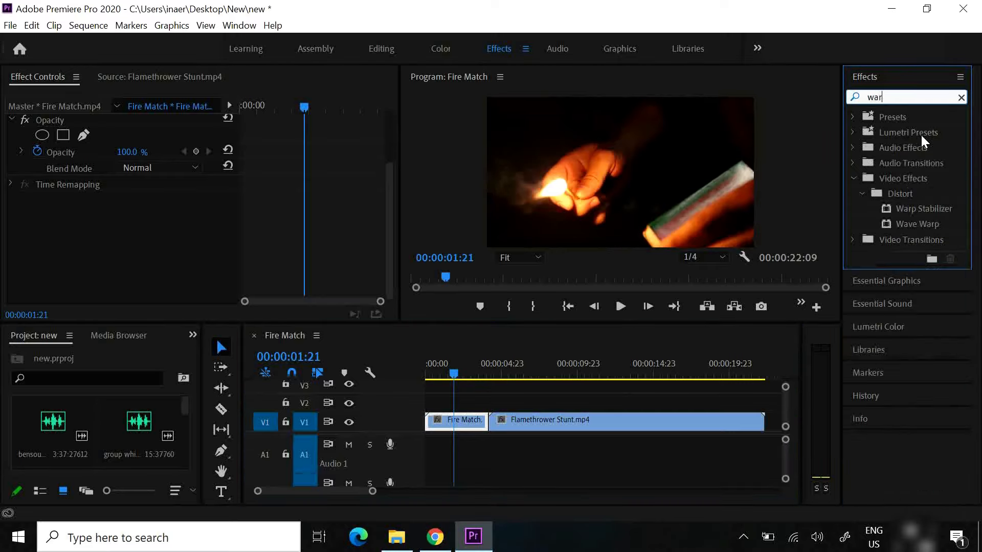
text(p s)
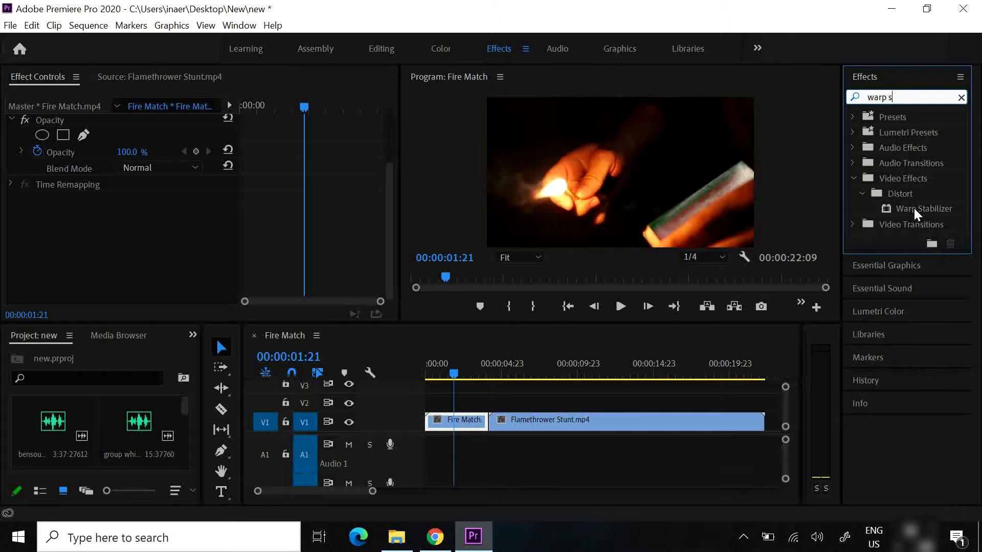
drag(913, 206, 916, 209)
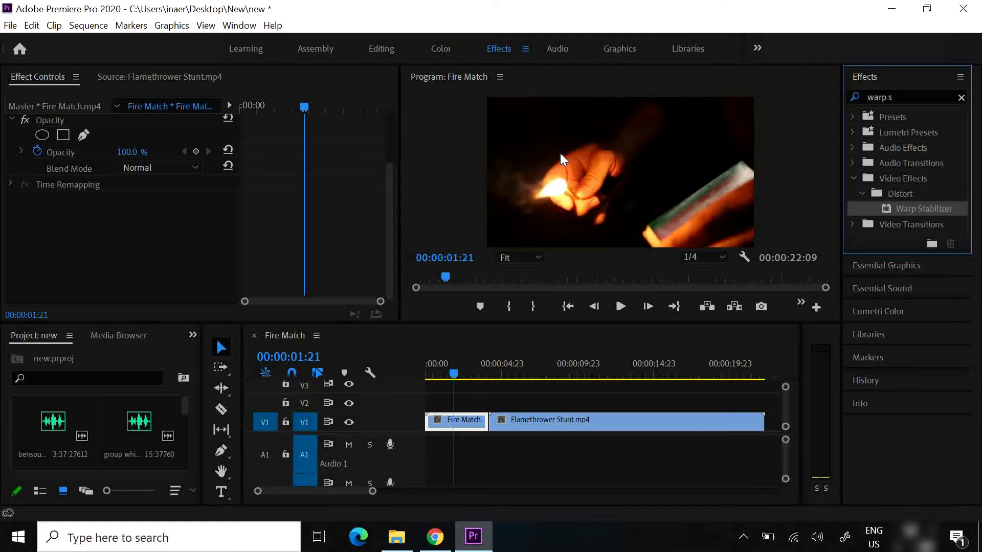
Return to the Editing workspace and open the 1st.wav audio clip in the Source monitor
click(382, 48)
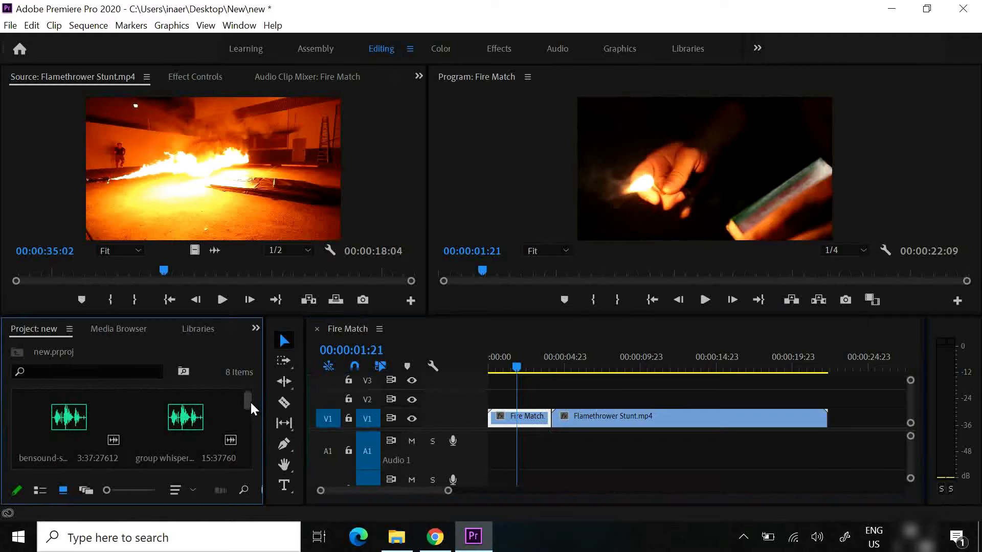
drag(250, 400, 255, 440)
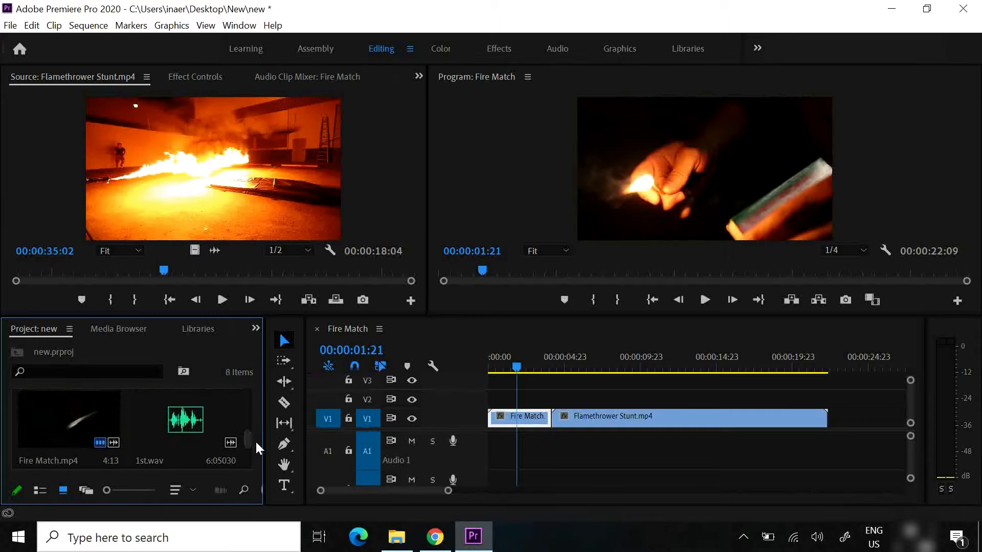
double_click(195, 424)
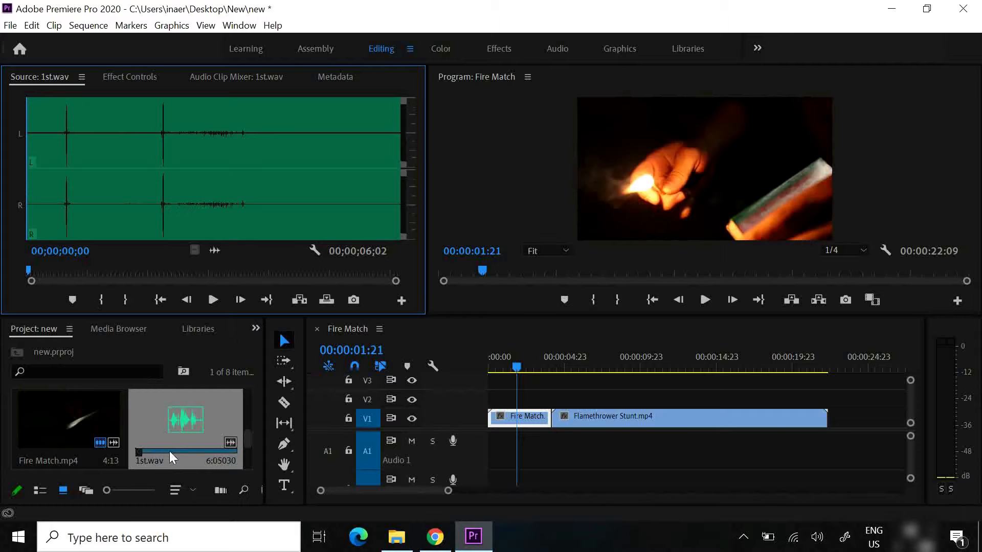
Preview 1st.wav in the Source monitor and mark its In point at 00;00;01;28 and its Out point at 00;00;06;02
click(213, 299)
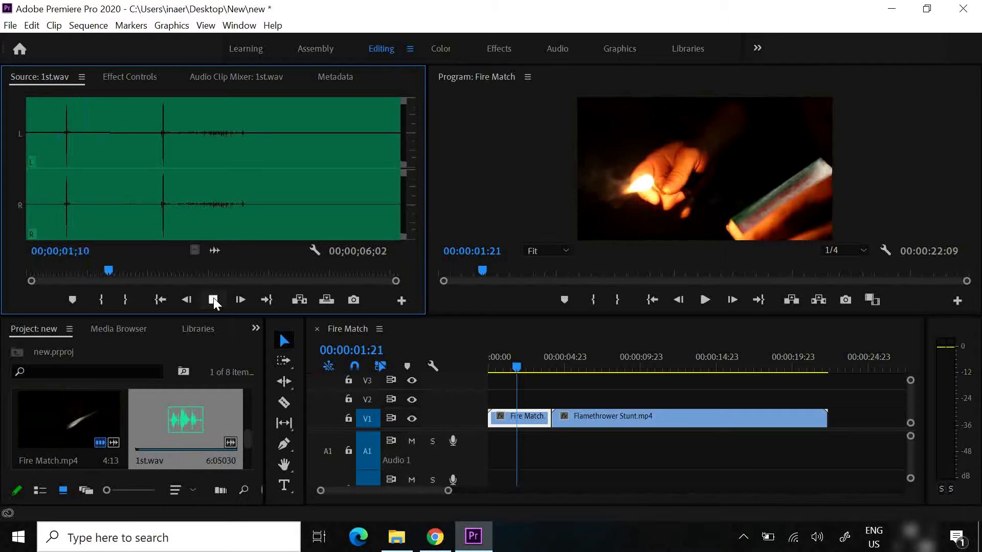
click(213, 299)
drag(189, 271, 147, 264)
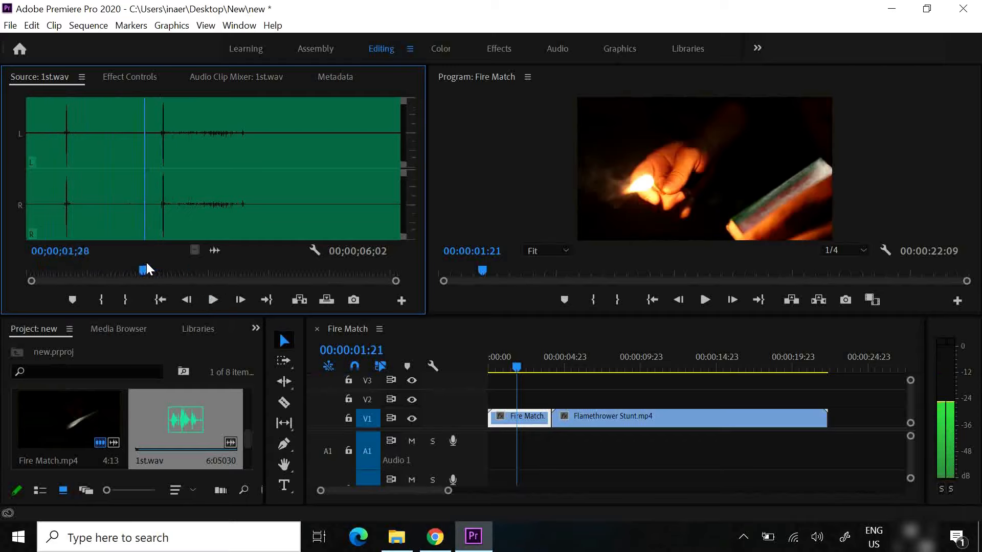
click(101, 299)
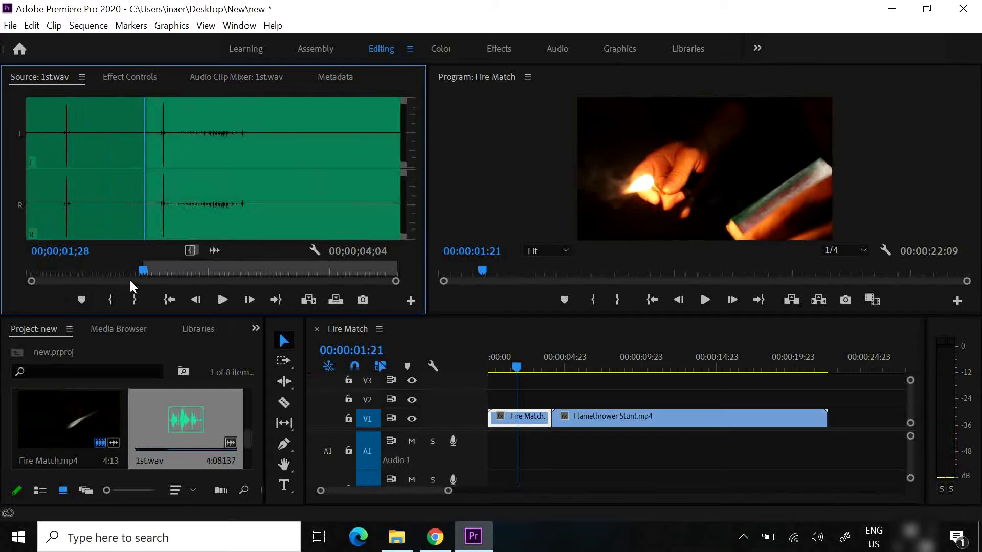
drag(141, 271, 393, 289)
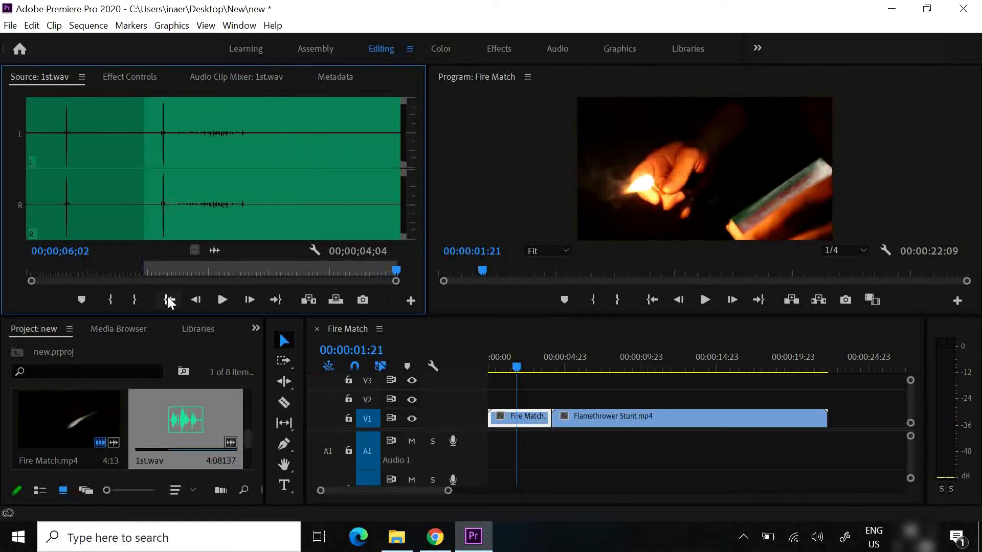
click(137, 300)
Place the marked 1st.wav section at the start of track A1 beneath the Fire Match clip, and enlarge the A1 and V1 tracks
drag(212, 252, 489, 447)
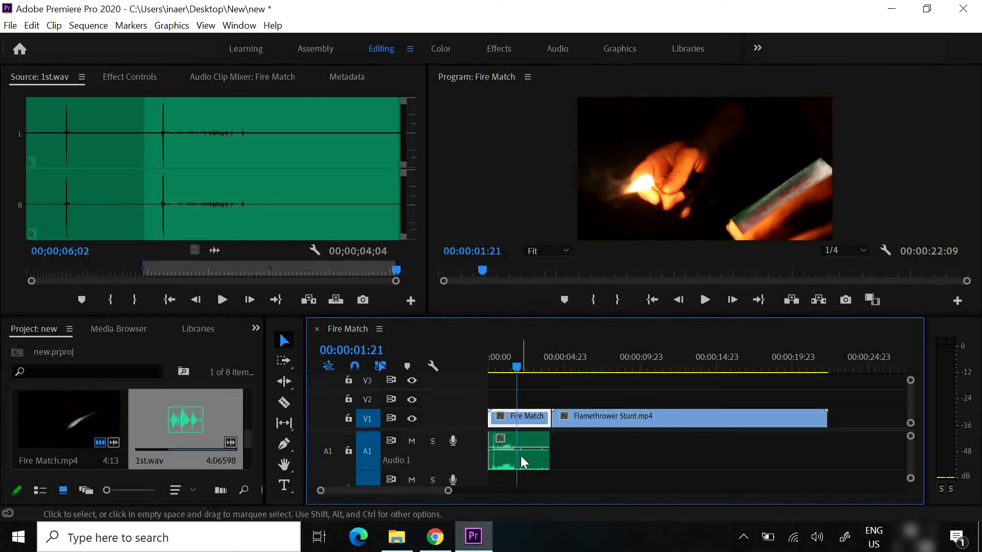
drag(513, 367, 498, 368)
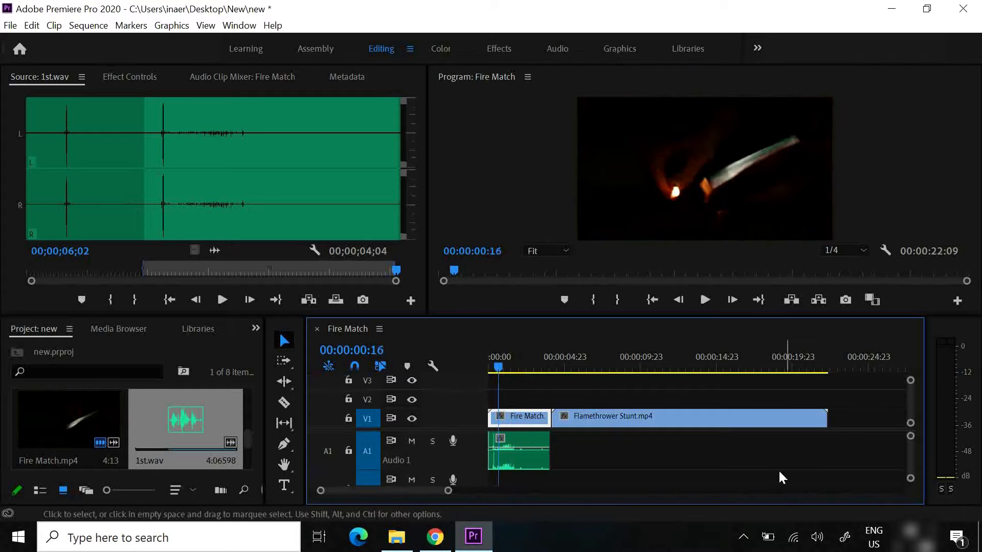
drag(908, 475, 906, 468)
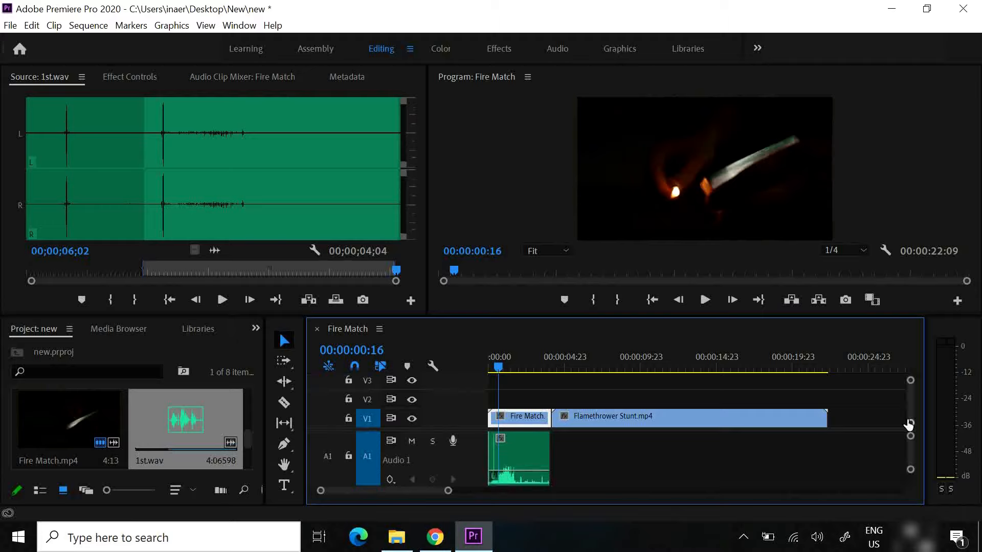
drag(910, 424, 909, 436)
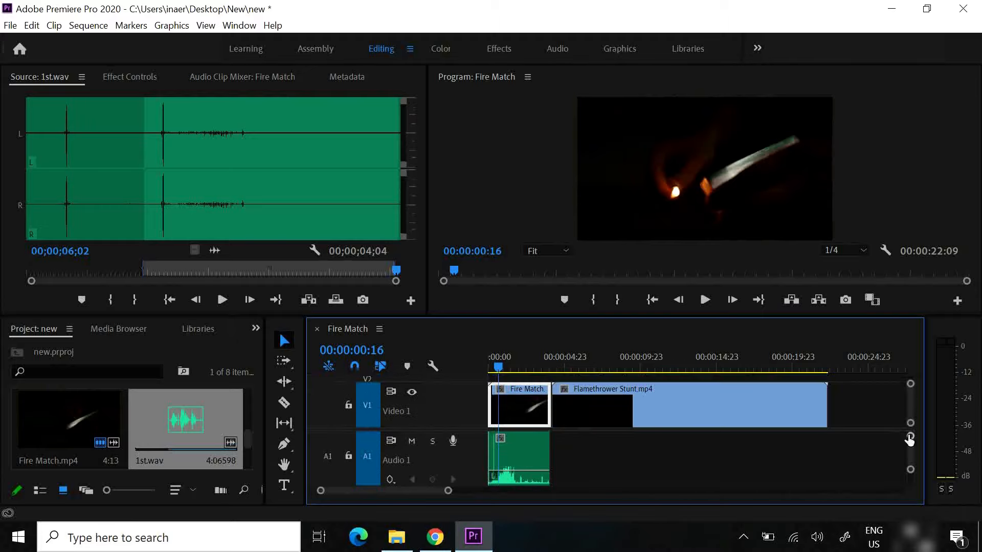
Find the match strike at 00:00:00:10 and shift the 1st.wav clip slightly later on track A1
click(503, 368)
drag(504, 369, 495, 370)
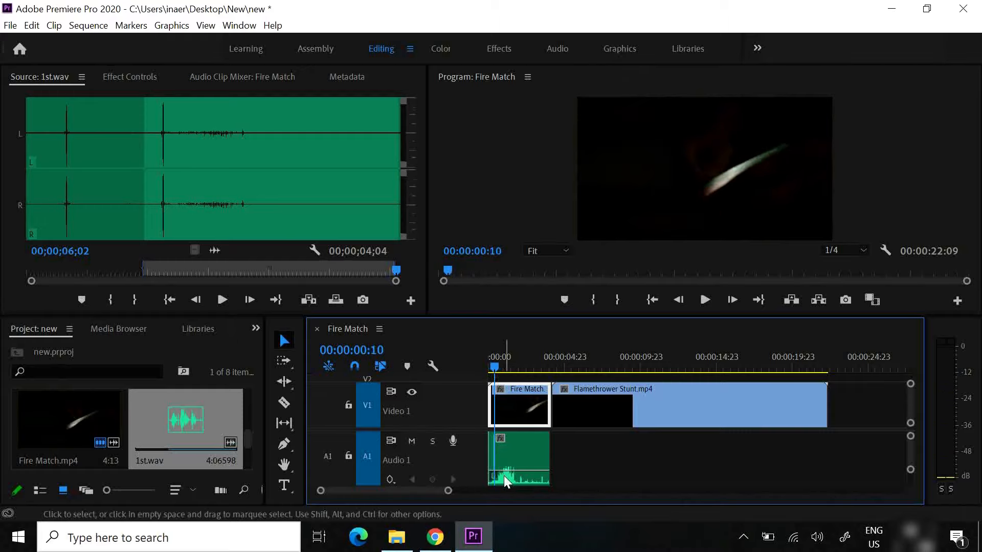
mouse_move(507, 479)
mouse_down()
mouse_move(533, 480)
mouse_move(507, 481)
mouse_up()
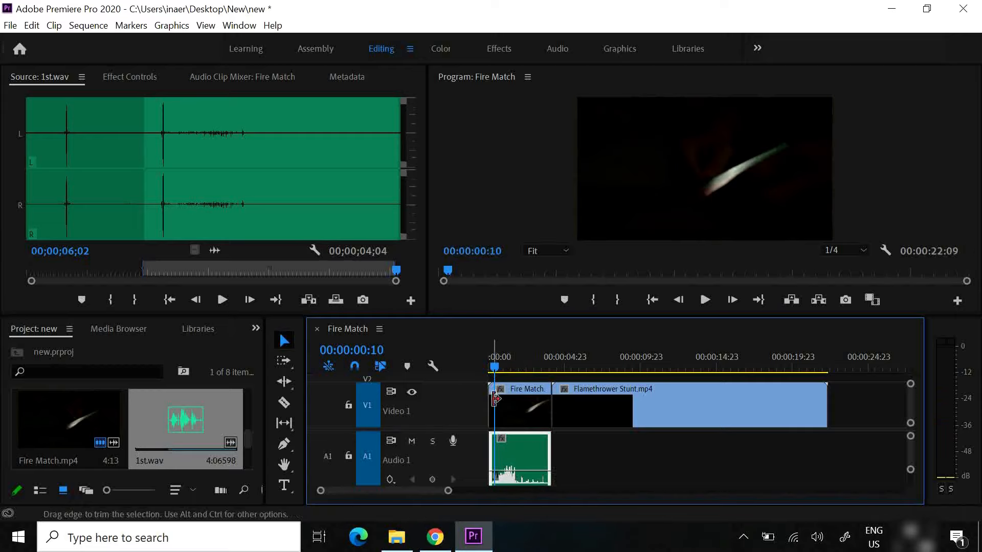
Play the opening of the sequence twice and scrub over the strike to check the sound against the picture
click(696, 303)
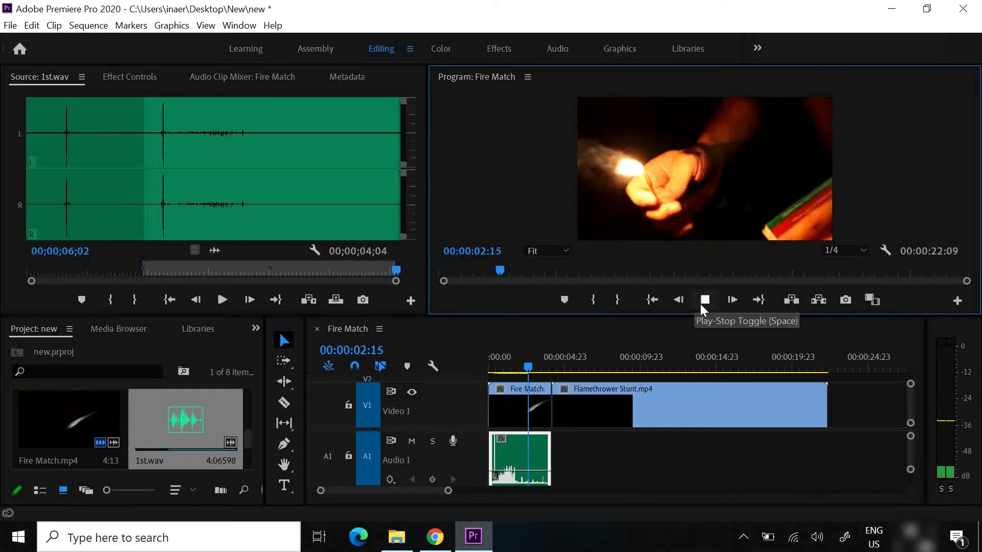
click(700, 302)
drag(532, 367, 489, 367)
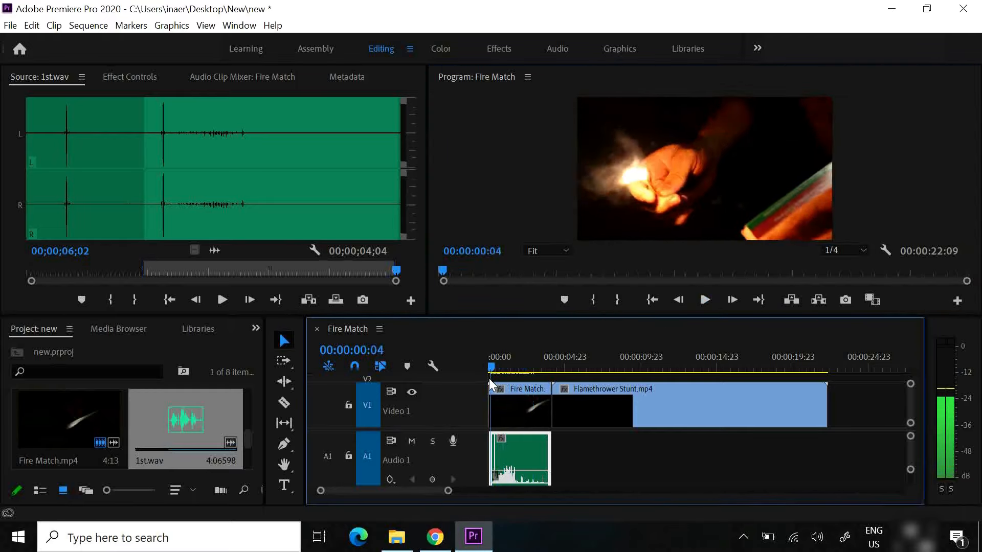
click(700, 303)
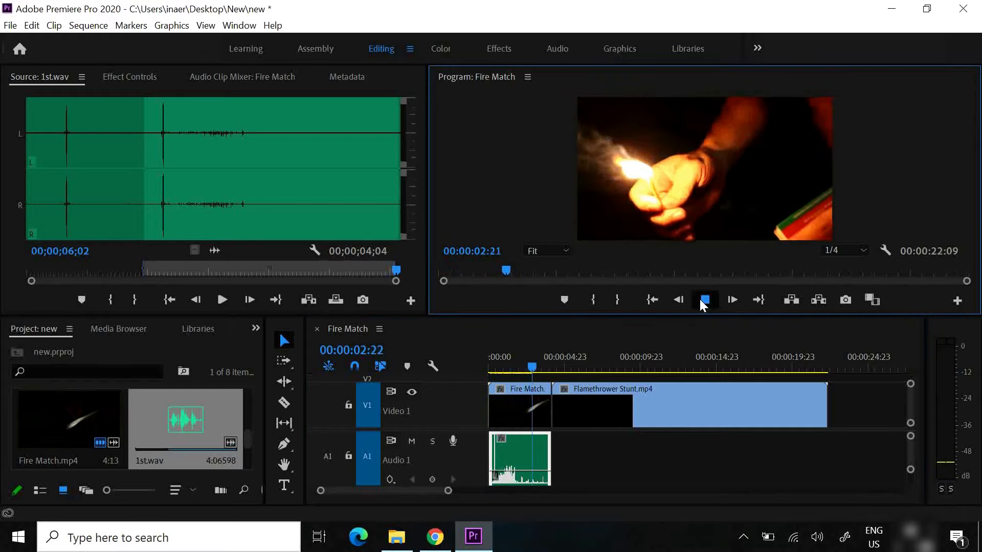
click(701, 304)
drag(534, 366, 493, 369)
drag(498, 373, 502, 373)
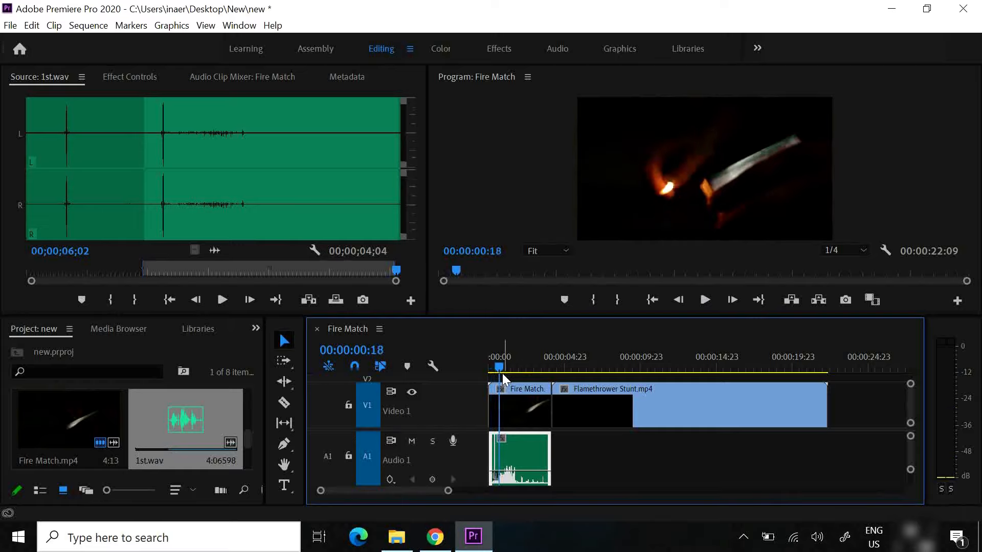
Lower the 1st.wav clip's volume line on track A1, and raise it back to about -0.1 dB
drag(447, 490, 340, 493)
click(410, 493)
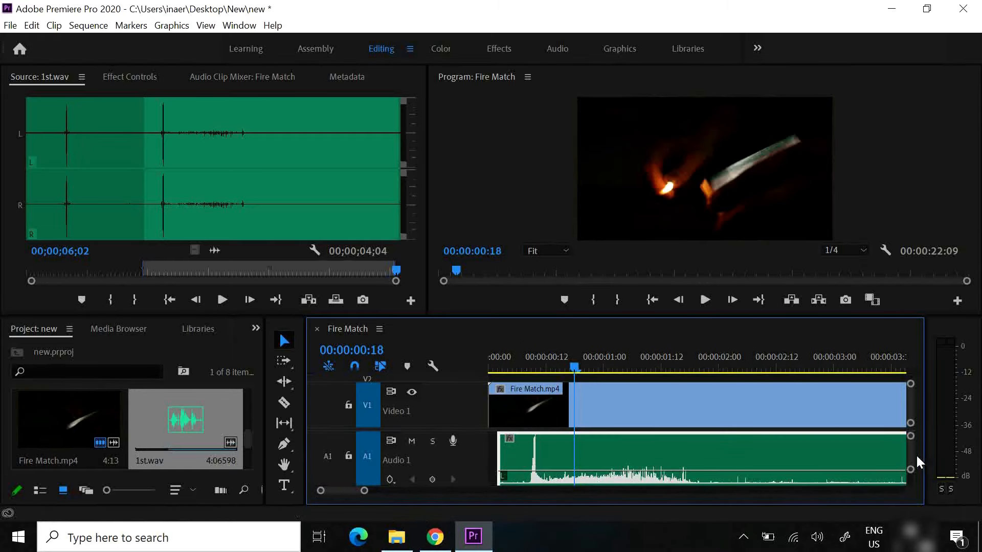
drag(910, 453, 910, 454)
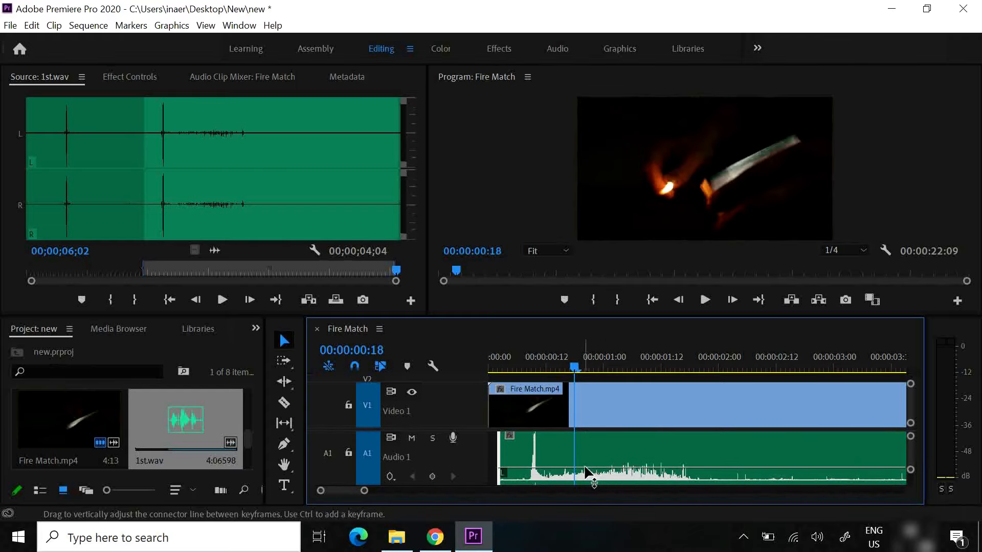
drag(583, 475, 584, 475)
drag(574, 369, 537, 386)
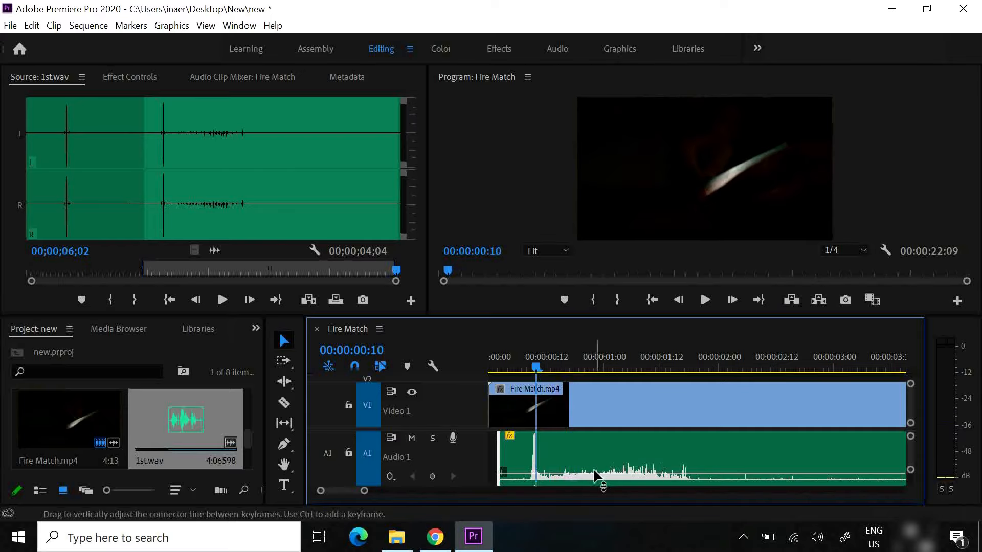
drag(597, 472, 596, 468)
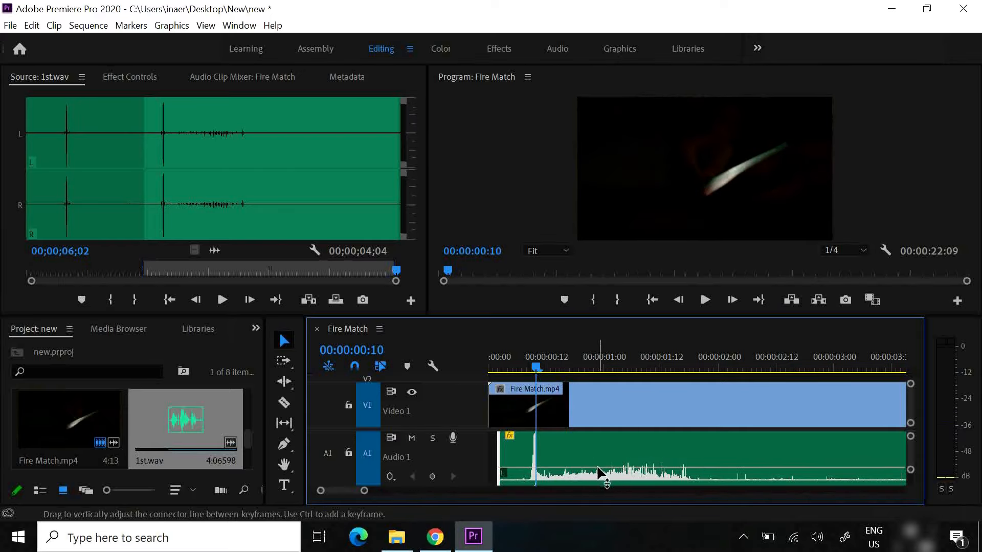
Play the match strike from 00:00:00:09 to check its sync with the audio waveform
scroll(909, 453, down, 2)
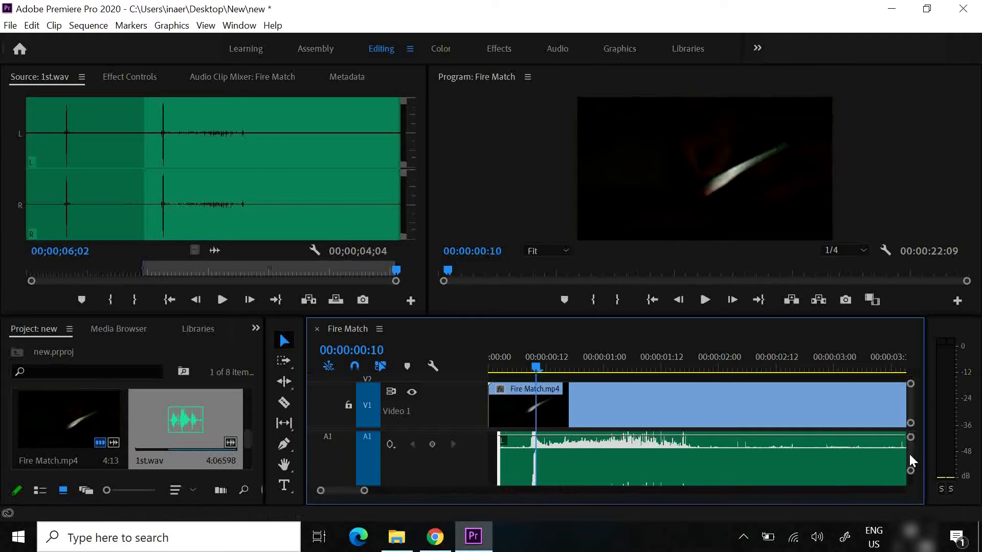
scroll(909, 454, up, 2)
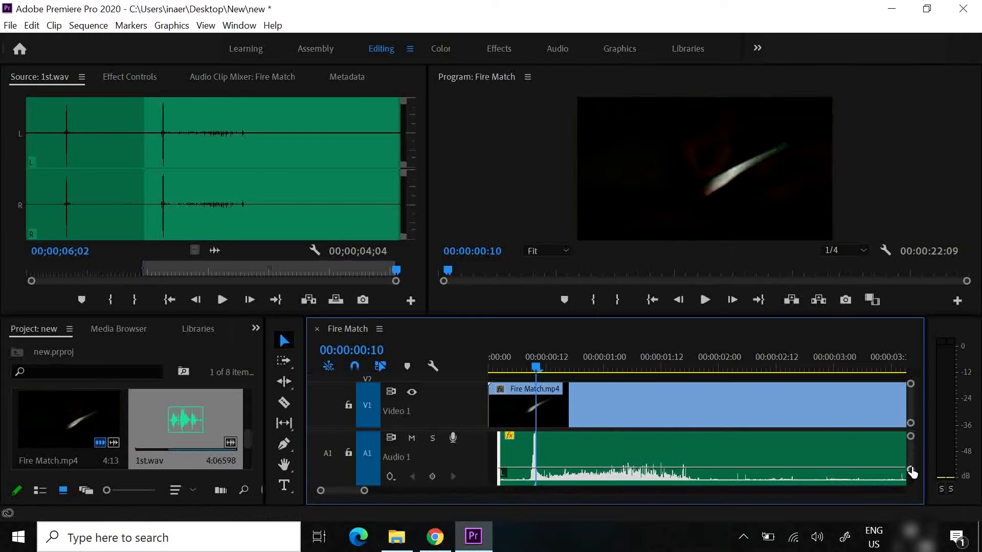
drag(911, 469, 911, 473)
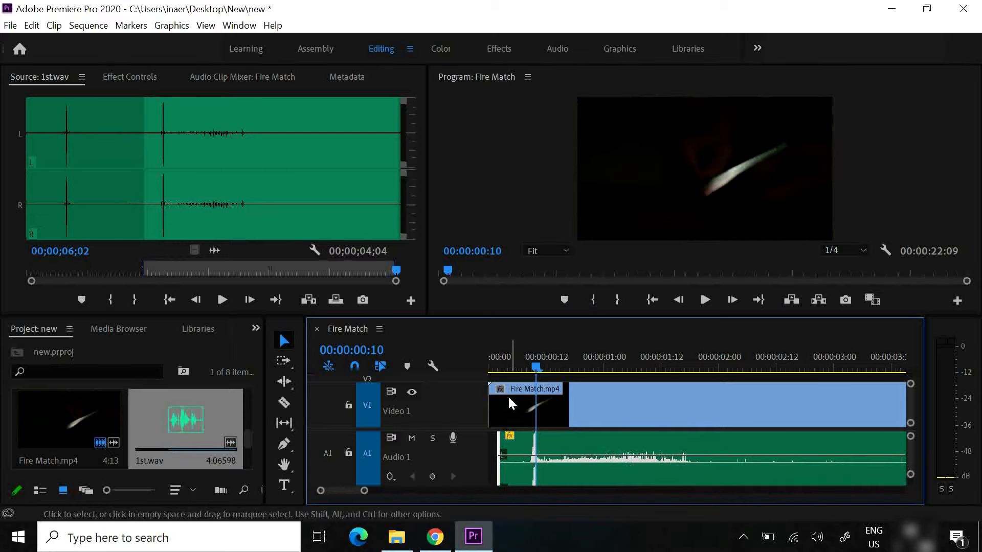
click(532, 365)
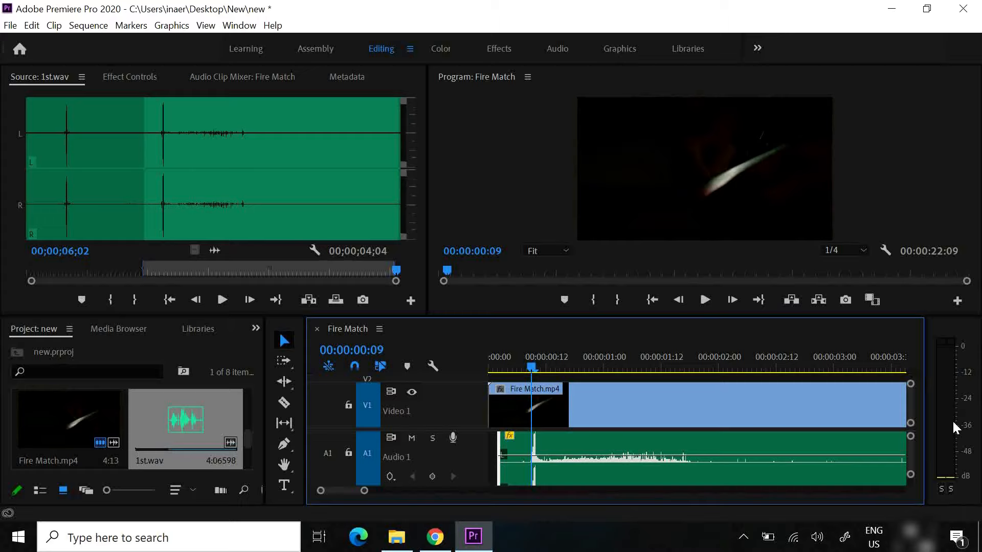
click(704, 302)
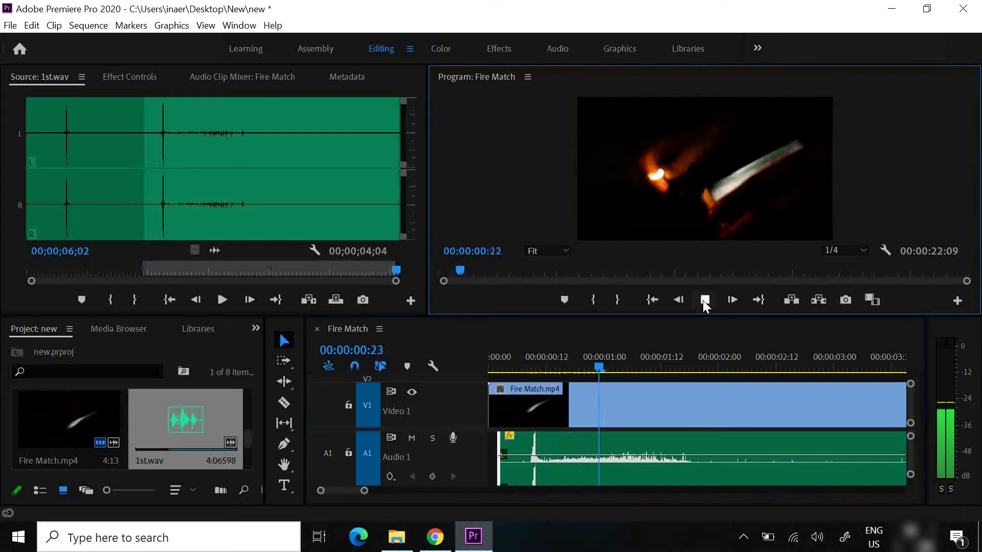
click(704, 301)
click(704, 301)
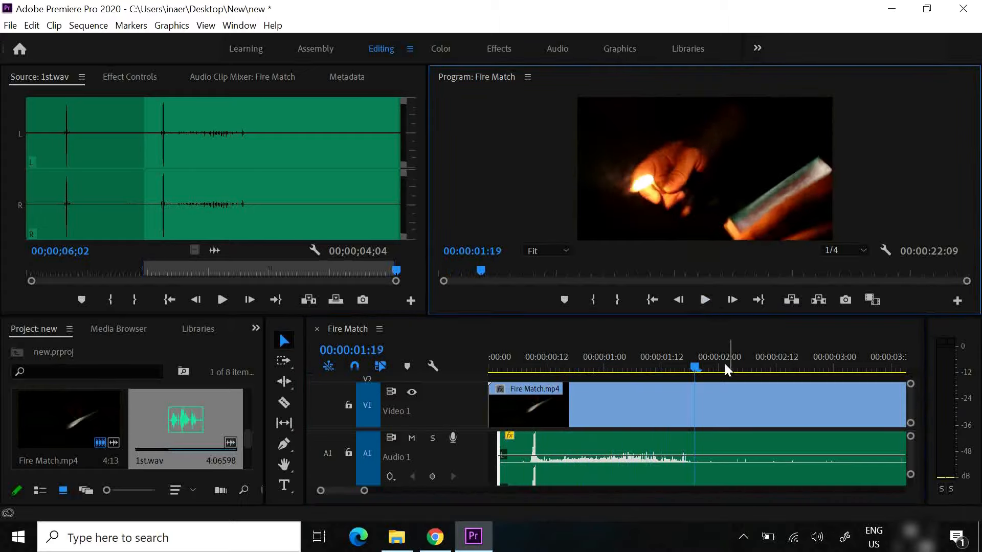
Scrub around the waveform's strike peak frame by frame, and leave the playhead at 00:00:00:06
click(696, 364)
drag(696, 368, 532, 373)
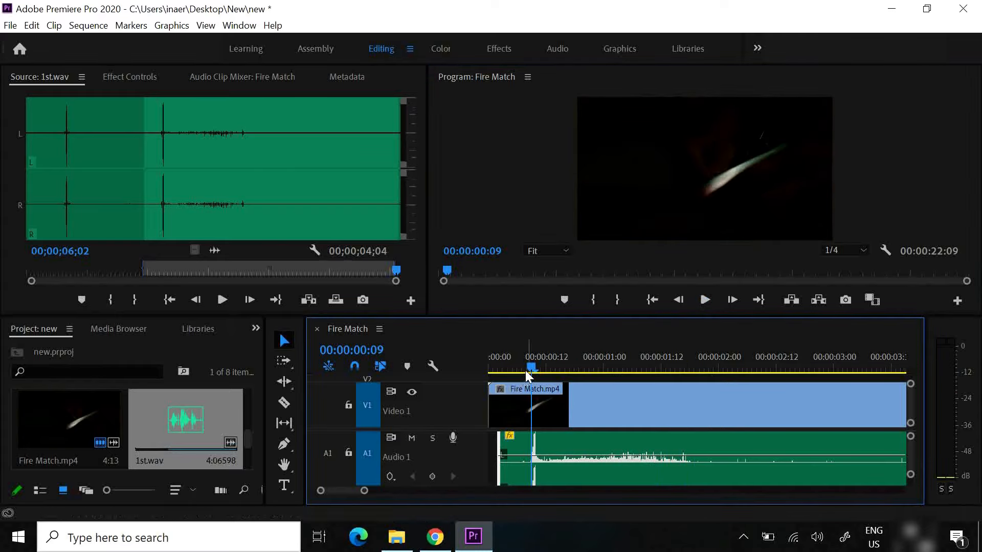
mouse_move(532, 367)
mouse_down()
mouse_move(541, 367)
mouse_move(530, 367)
mouse_up()
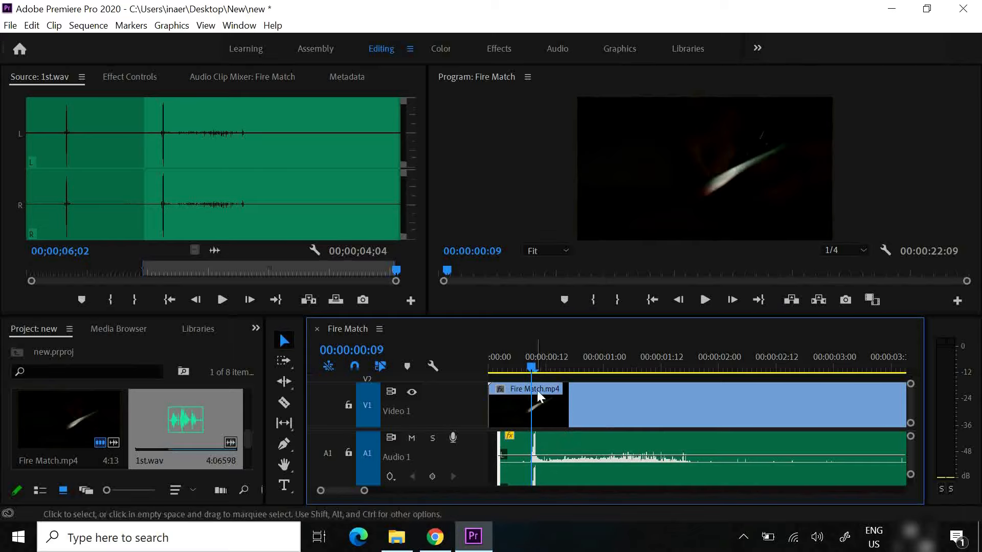
drag(532, 367, 538, 367)
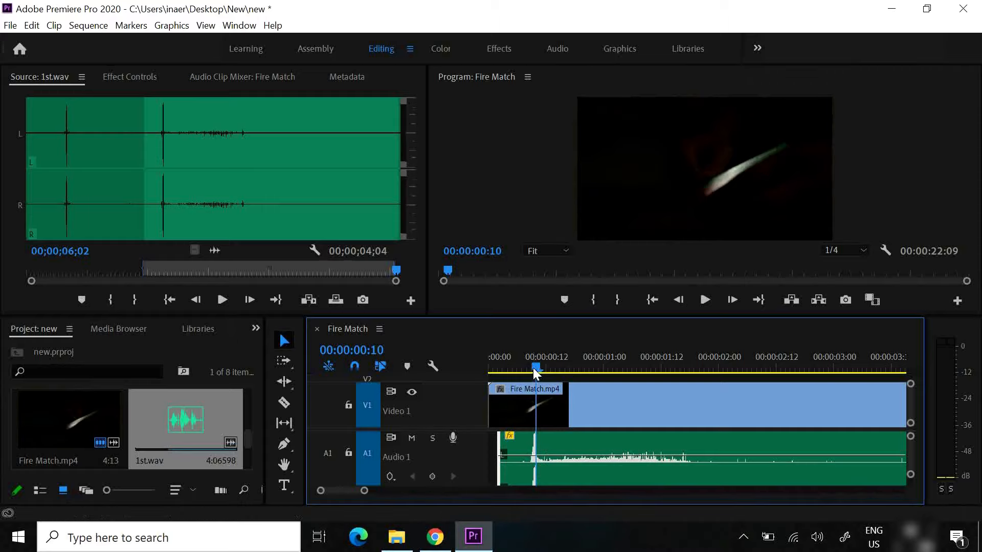
drag(533, 367, 516, 369)
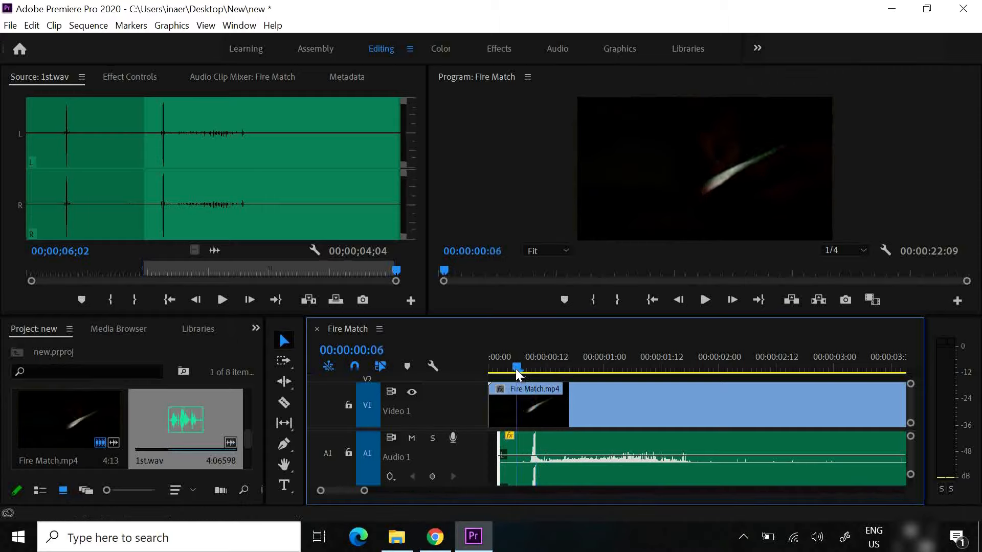
Add two volume keyframes around the 1st.wav clip's strike peak, lower the first so the level ramps up, and play the result
ctrl+click(542, 456)
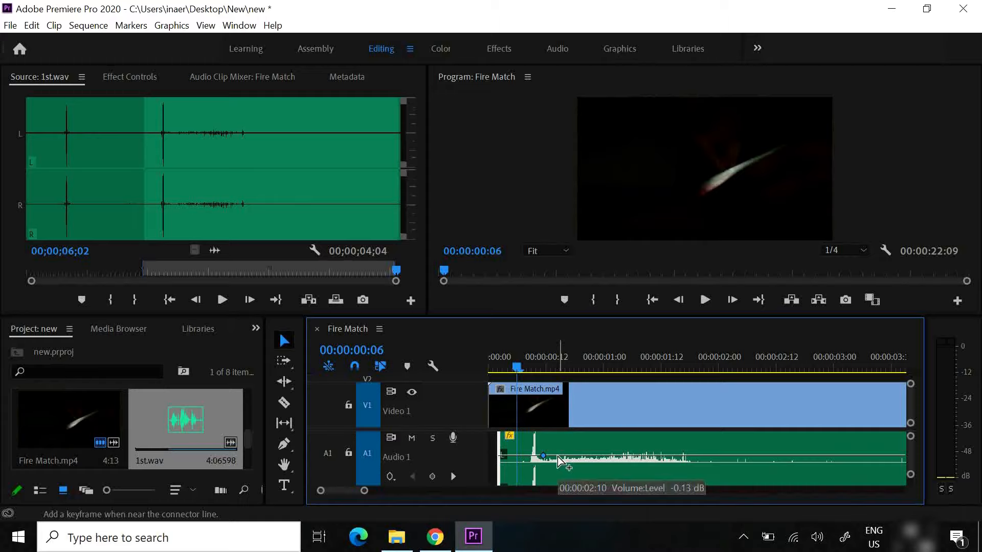
ctrl+click(558, 456)
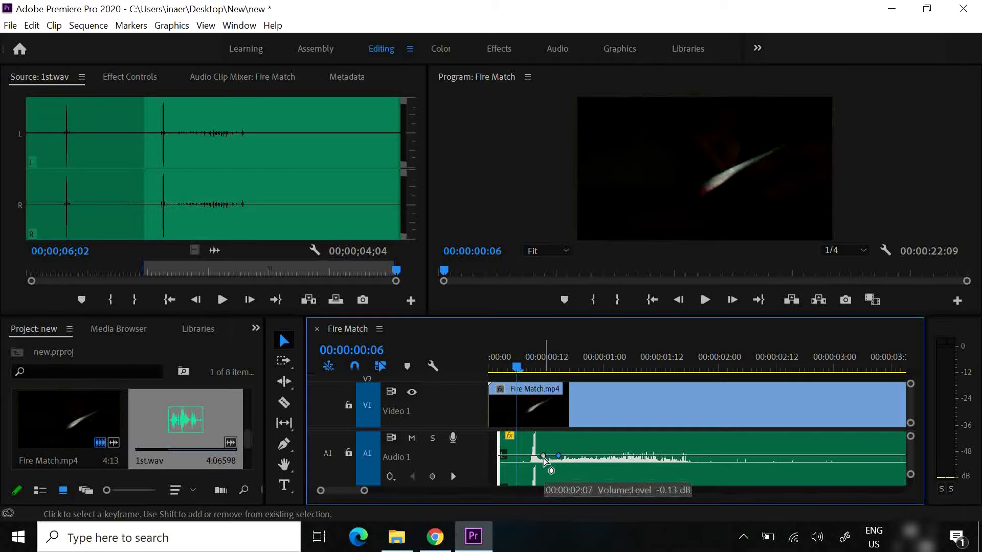
click(543, 457)
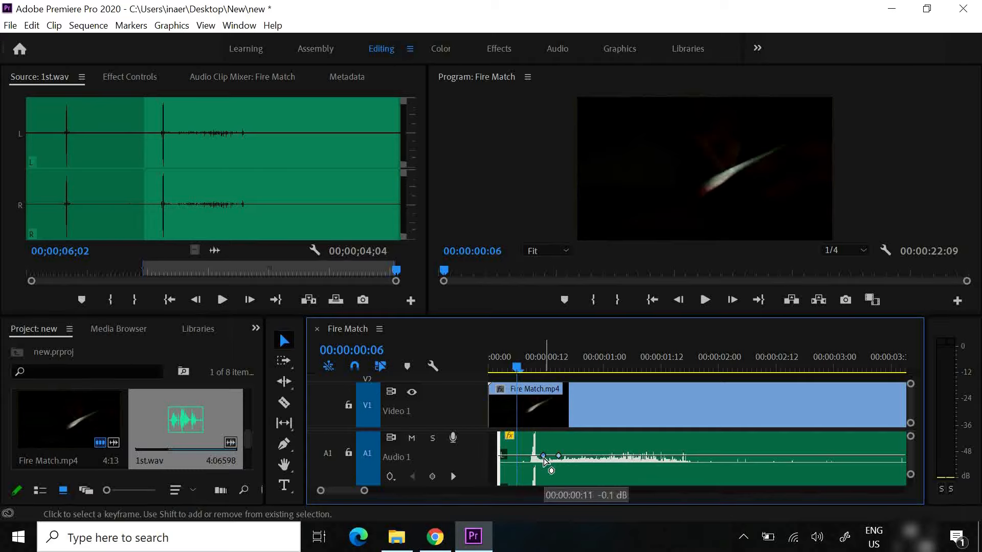
drag(544, 458, 542, 471)
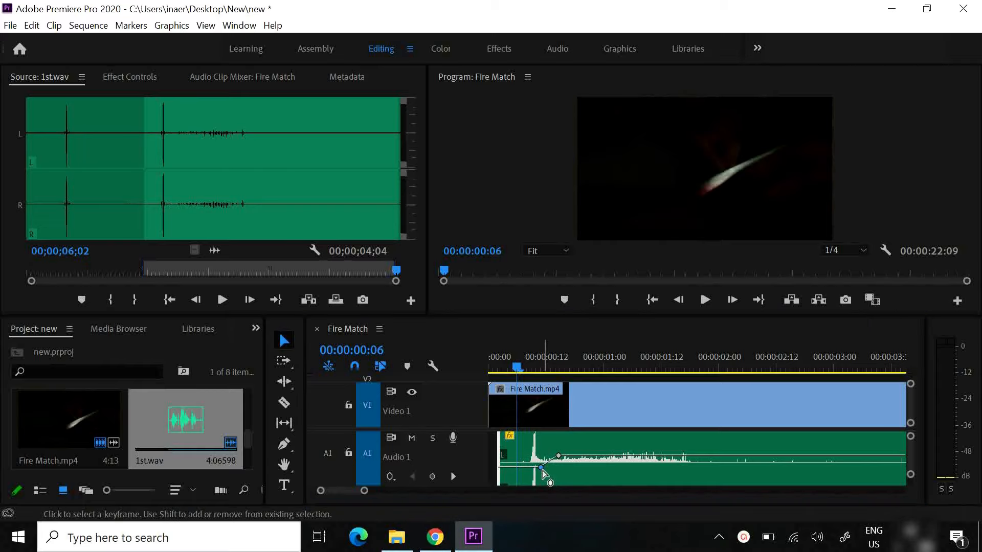
mouse_move(542, 469)
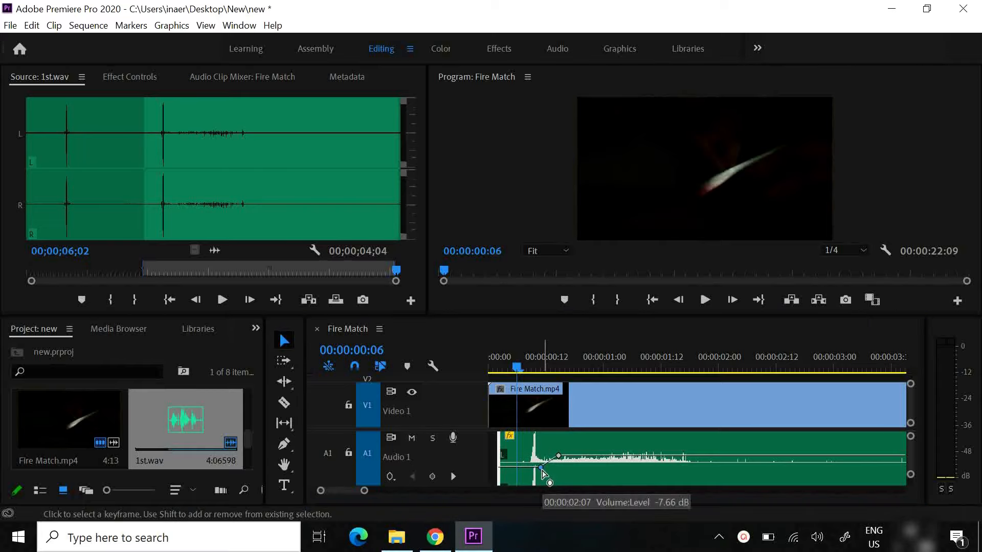
mouse_move(541, 470)
mouse_down()
mouse_move(534, 478)
mouse_move(544, 457)
mouse_up()
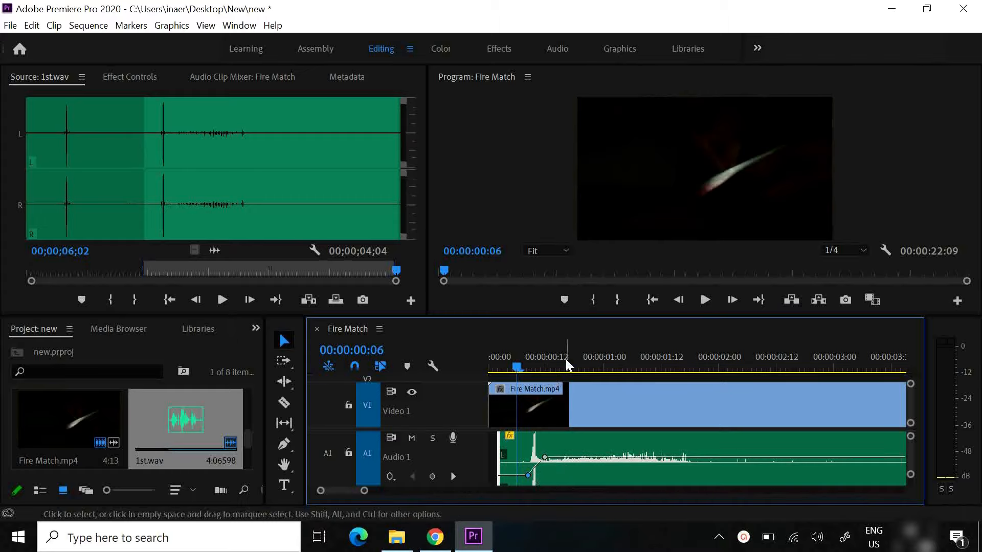
click(704, 301)
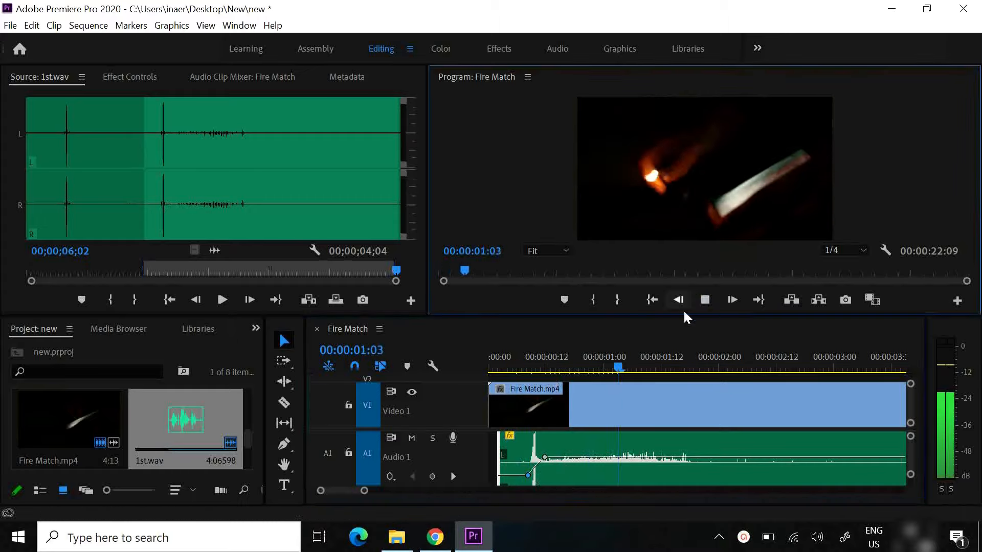
Replay the match strike from 00:00:00:07 to check the volume ramp against the picture
click(723, 358)
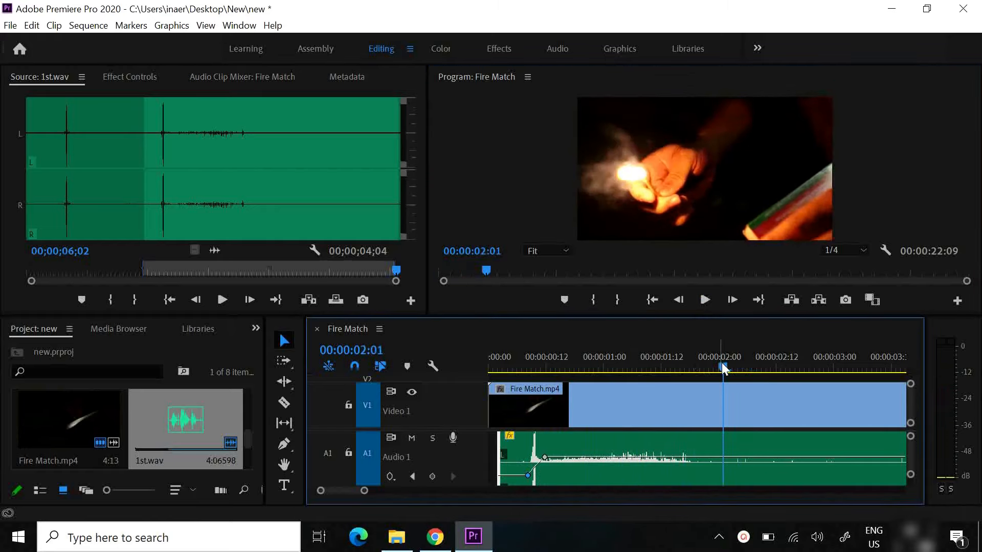
drag(723, 357, 520, 374)
click(702, 301)
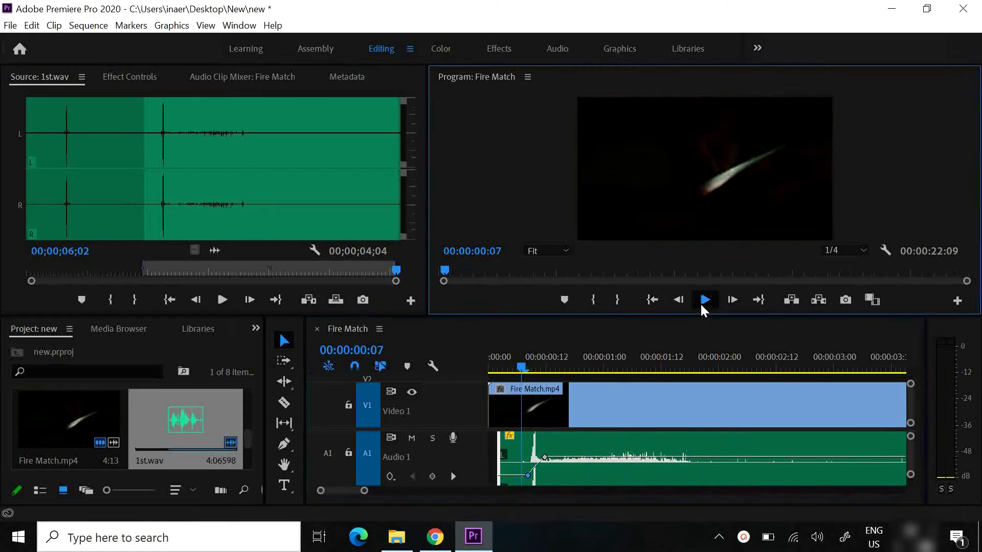
click(576, 365)
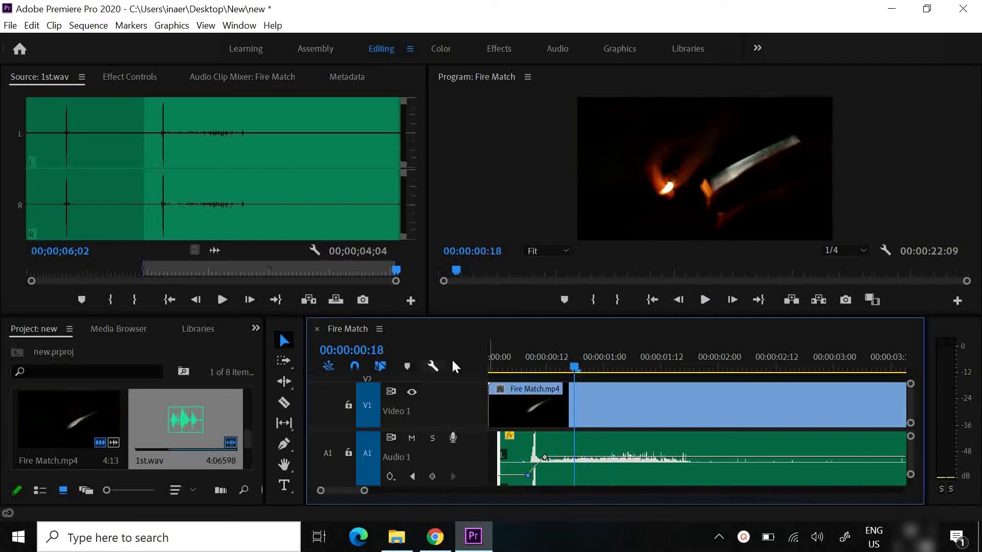
Place 2nd.wav on track A1 shortly after the 1st.wav clip, beneath Flamethrower Stunt.mp4
drag(248, 436, 247, 454)
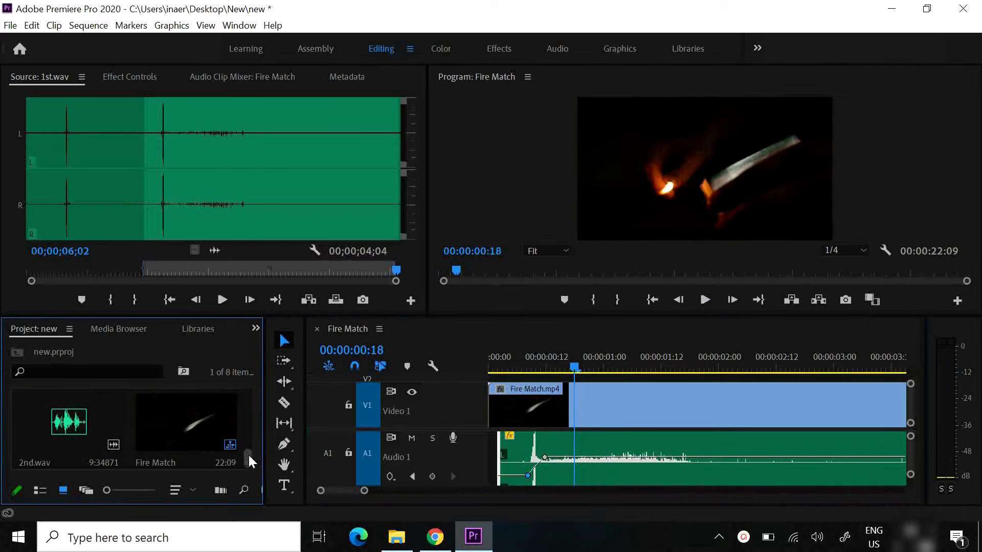
click(48, 439)
drag(59, 438, 865, 468)
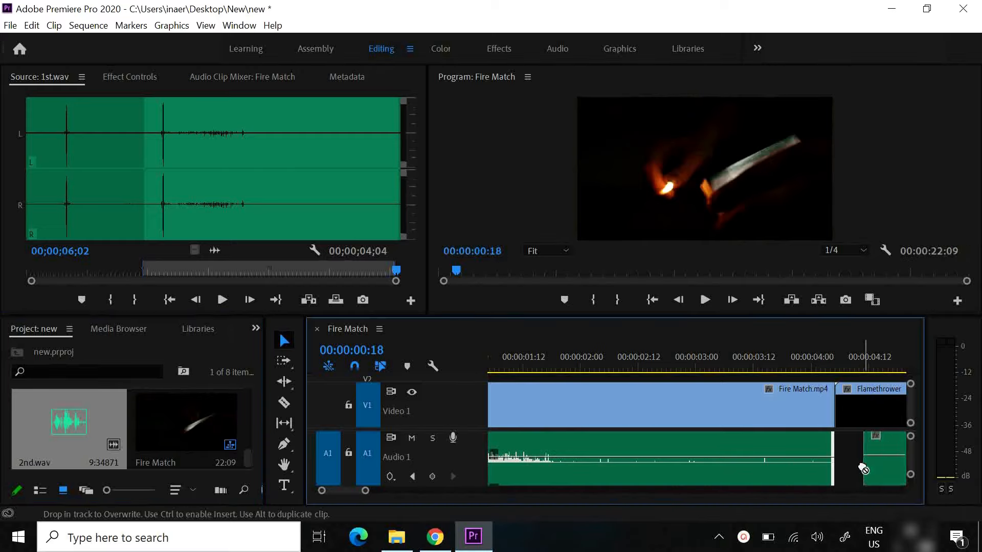
drag(348, 491, 350, 494)
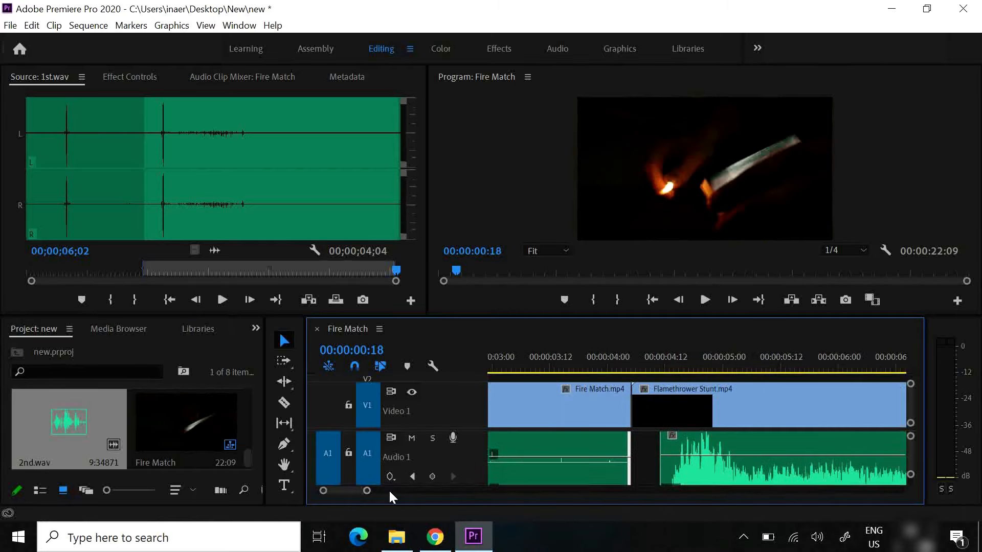
Trim the end of the 1st.wav clip on track A1 slightly earlier, before the cut to Flamethrower Stunt.mp4
drag(366, 491, 416, 502)
click(660, 397)
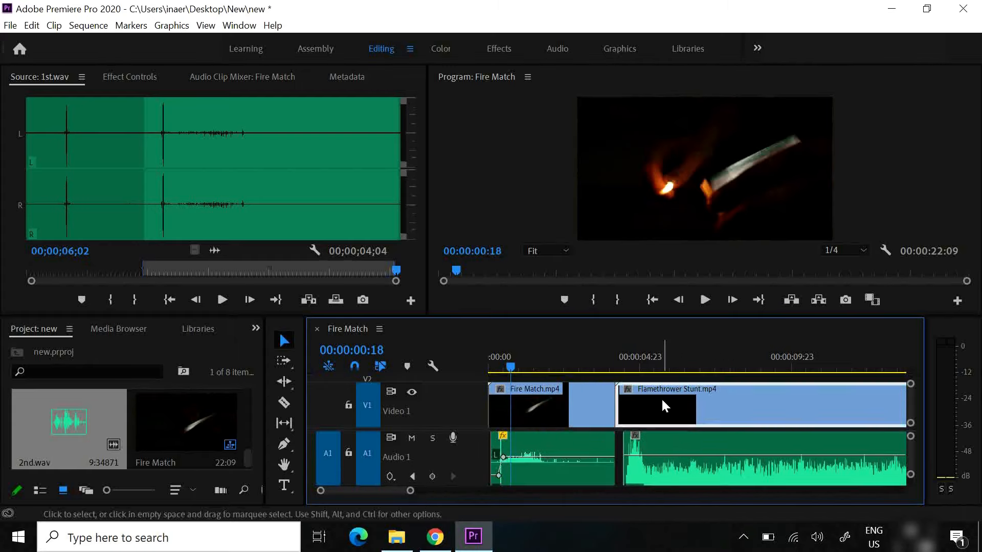
click(610, 450)
mouse_move(607, 449)
mouse_down()
mouse_move(599, 450)
mouse_move(617, 459)
mouse_up()
Align the start of 2nd.wav with the start of Flamethrower Stunt.mp4, playing across the cut to check the sync
click(617, 357)
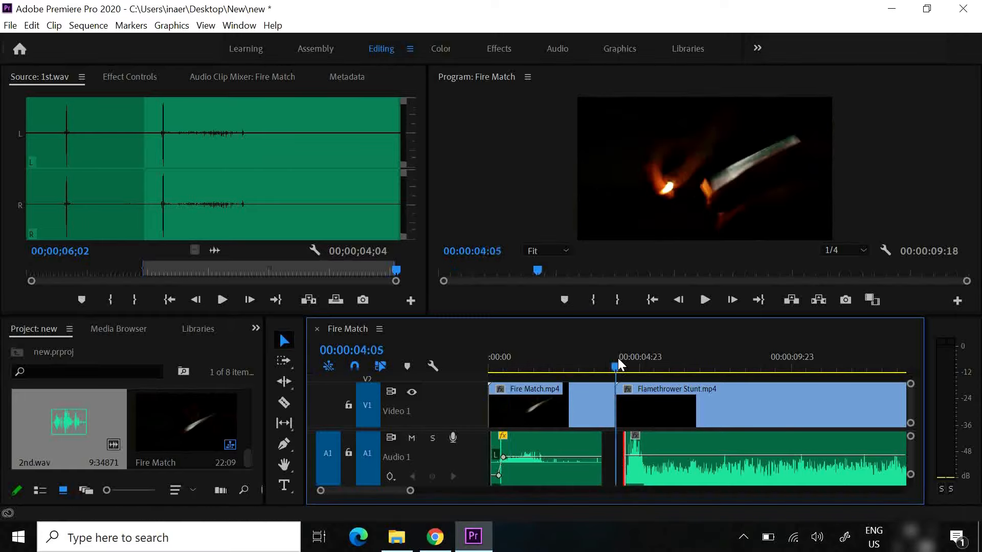
click(704, 302)
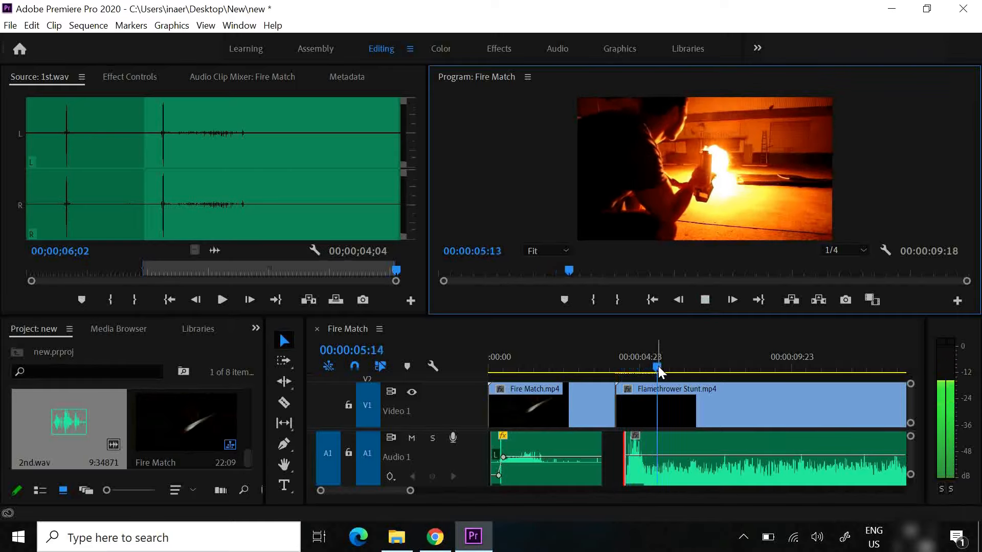
drag(659, 366, 610, 366)
click(703, 300)
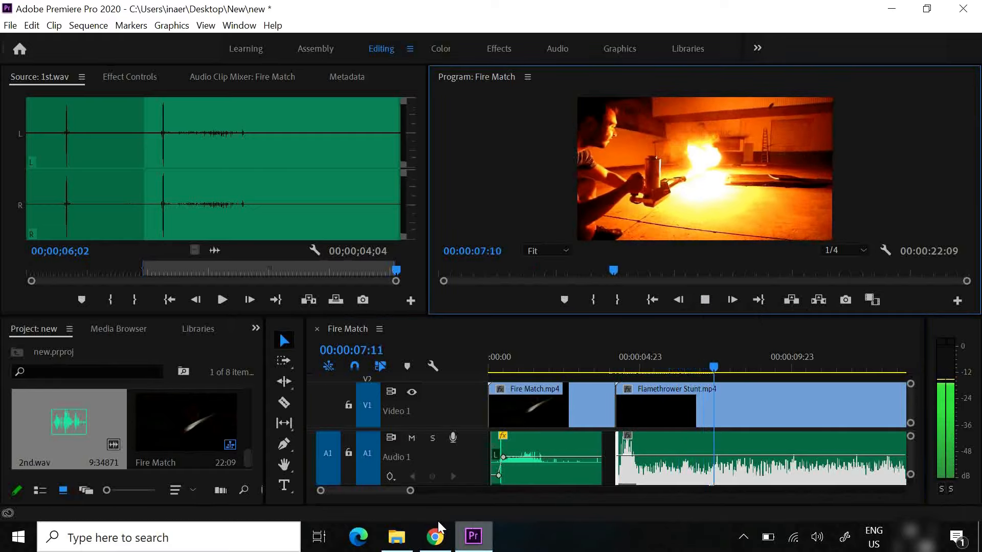
drag(410, 490, 443, 500)
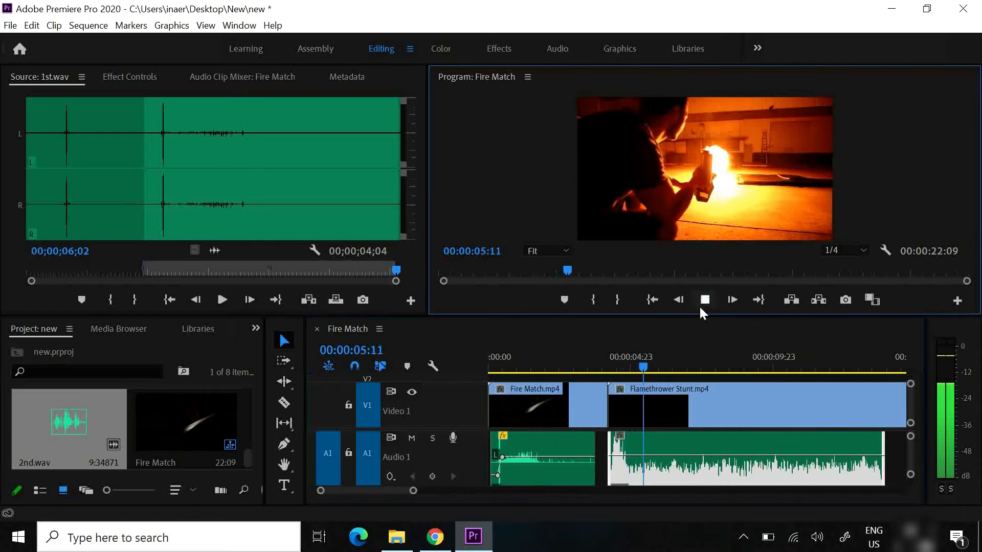
click(701, 302)
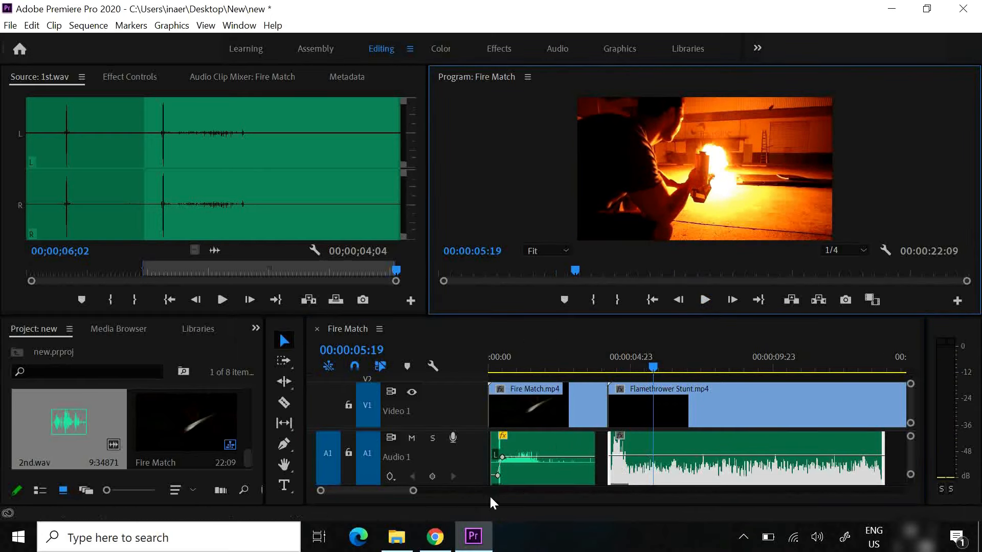
Add two volume keyframes near the start of the 2nd.wav clip, and lower the first so the level ramps up
drag(413, 491, 442, 491)
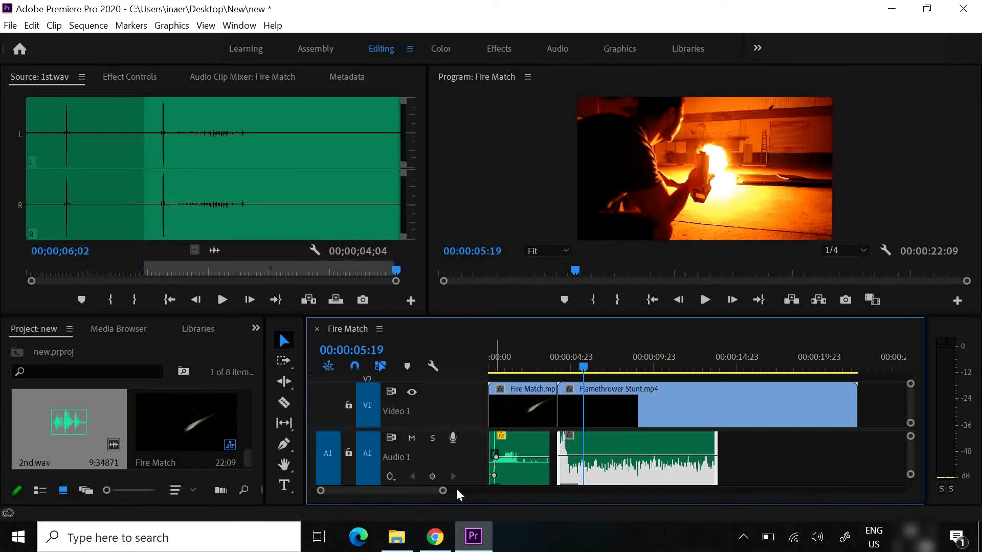
drag(445, 492, 414, 495)
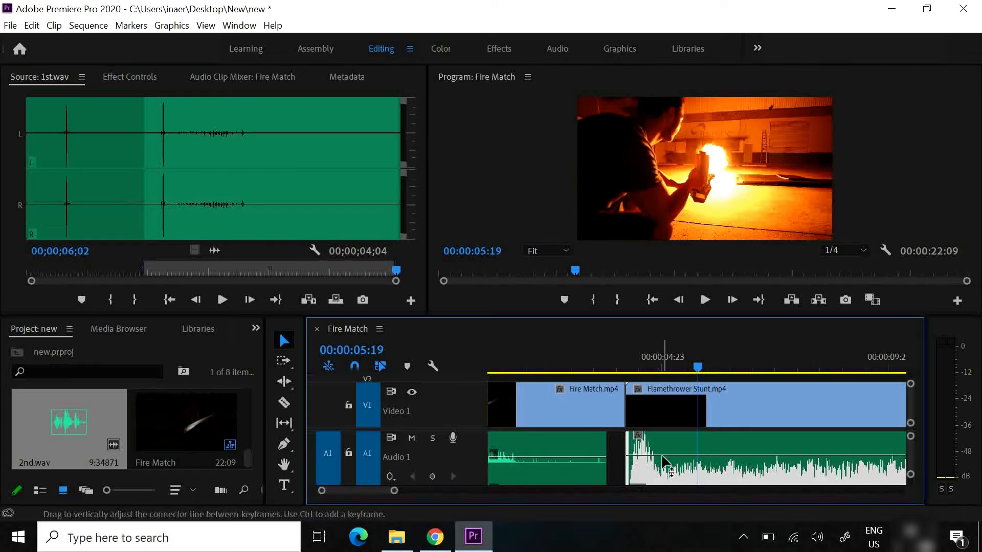
mouse_move(653, 456)
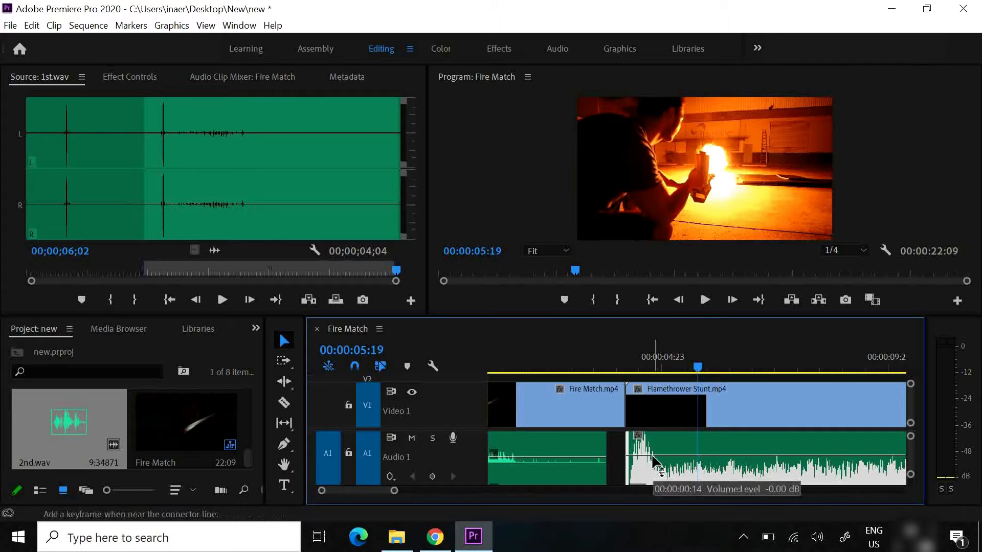
ctrl+click(653, 455)
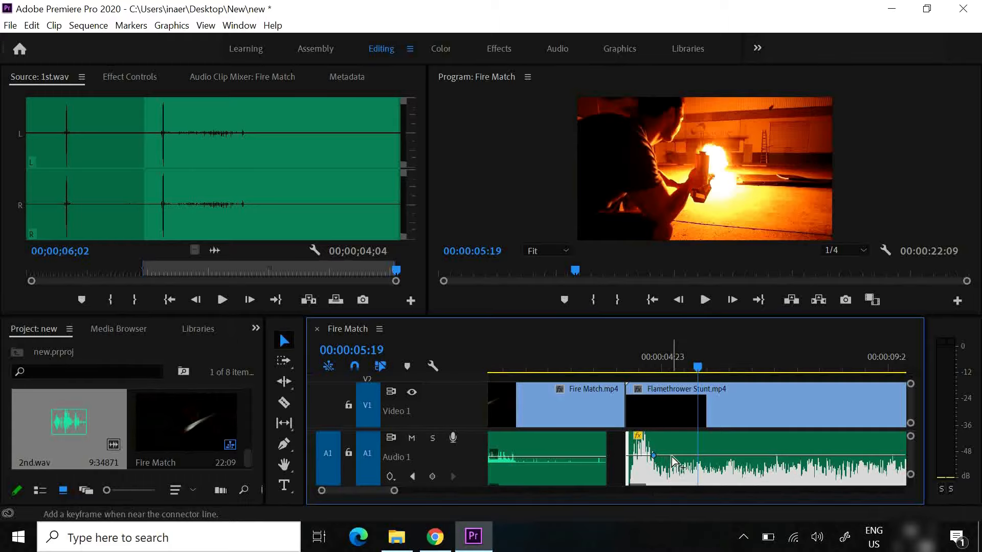
ctrl+click(671, 456)
drag(652, 458, 648, 477)
Play the new volume ramp from 00:00:04:03, and scrub back to its first keyframe at 00:00:04:17
click(623, 365)
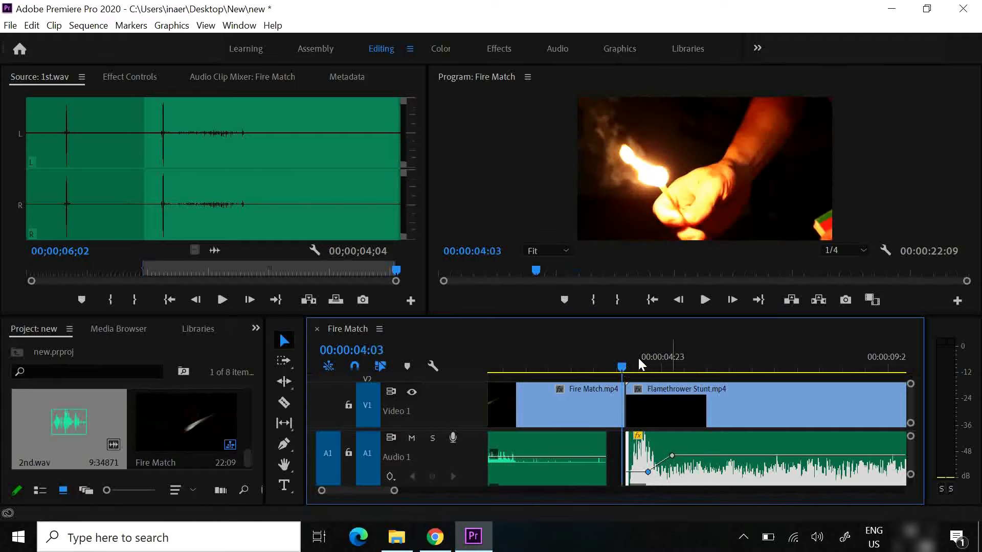
click(703, 301)
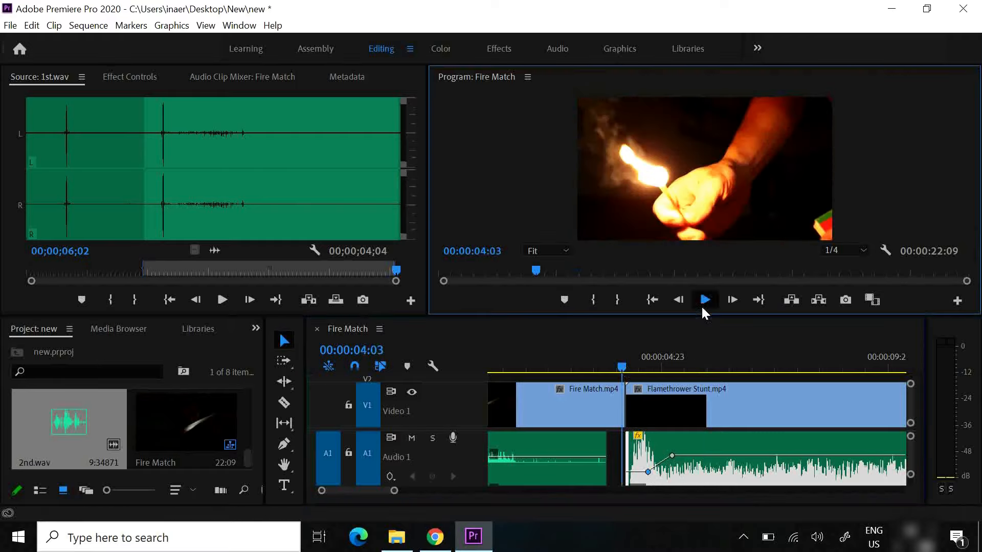
key(space)
click(669, 368)
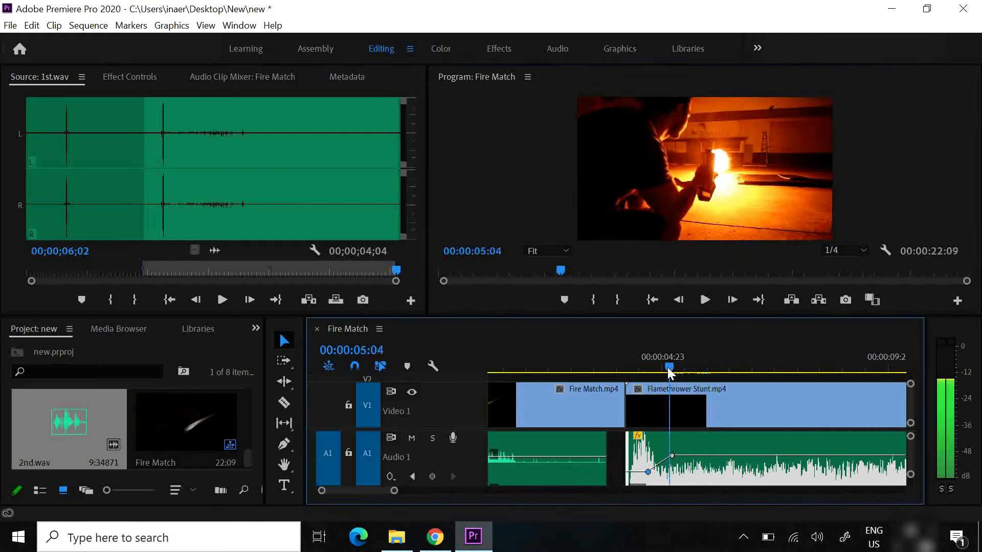
drag(670, 368, 648, 369)
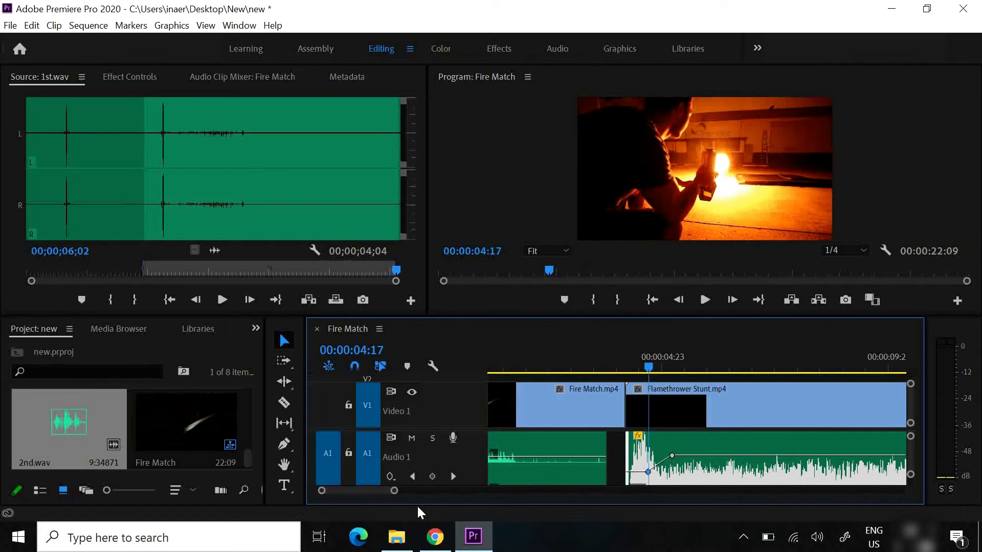
Copy the 2nd.wav clip on track A1, and paste the duplicate at 00:00:14:17
drag(395, 493, 437, 504)
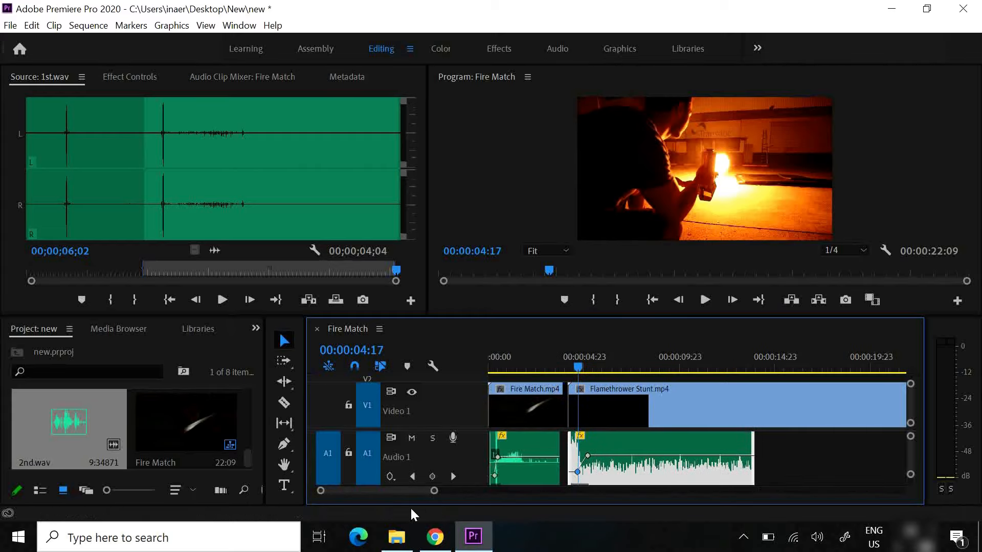
drag(434, 490, 440, 490)
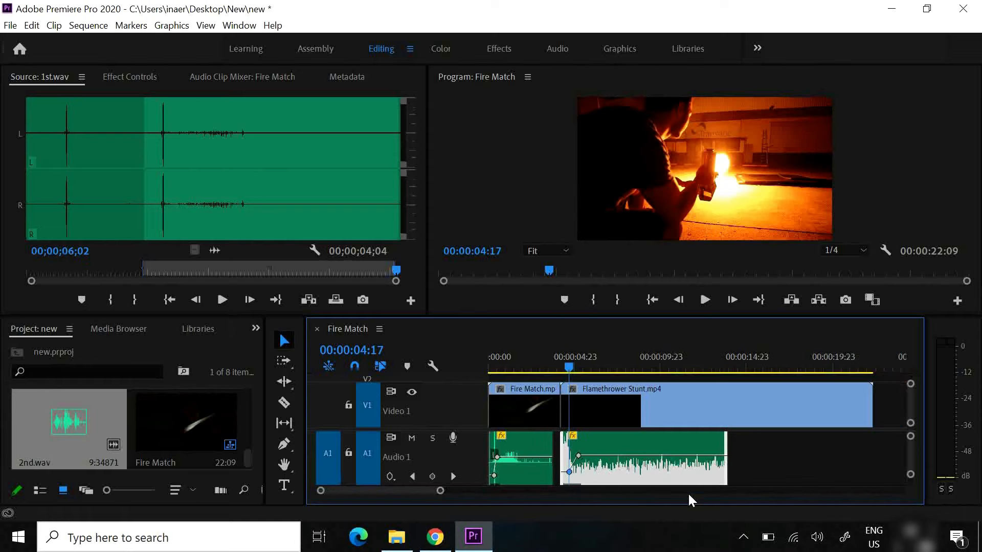
drag(912, 431, 911, 435)
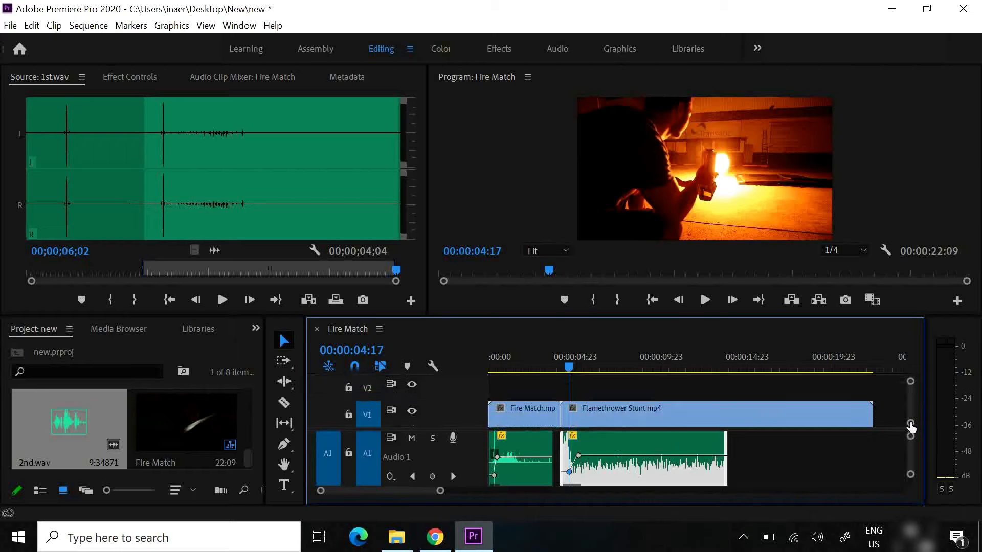
right_click(658, 462)
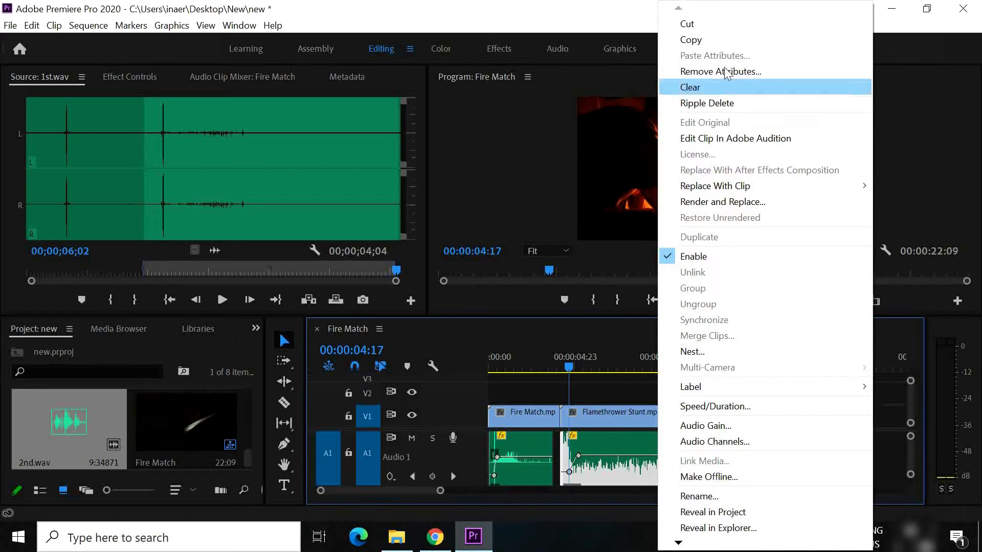
click(717, 42)
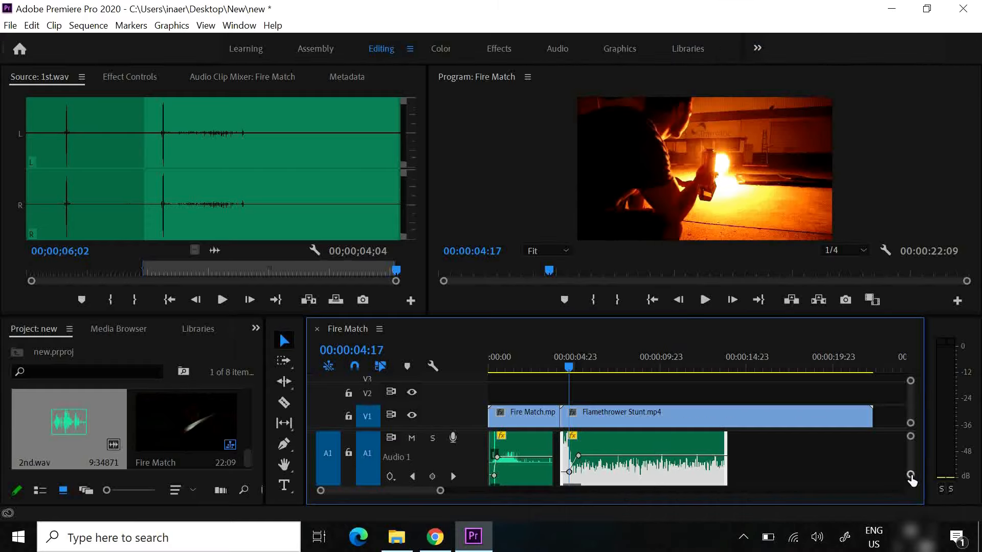
drag(910, 476, 911, 478)
click(762, 455)
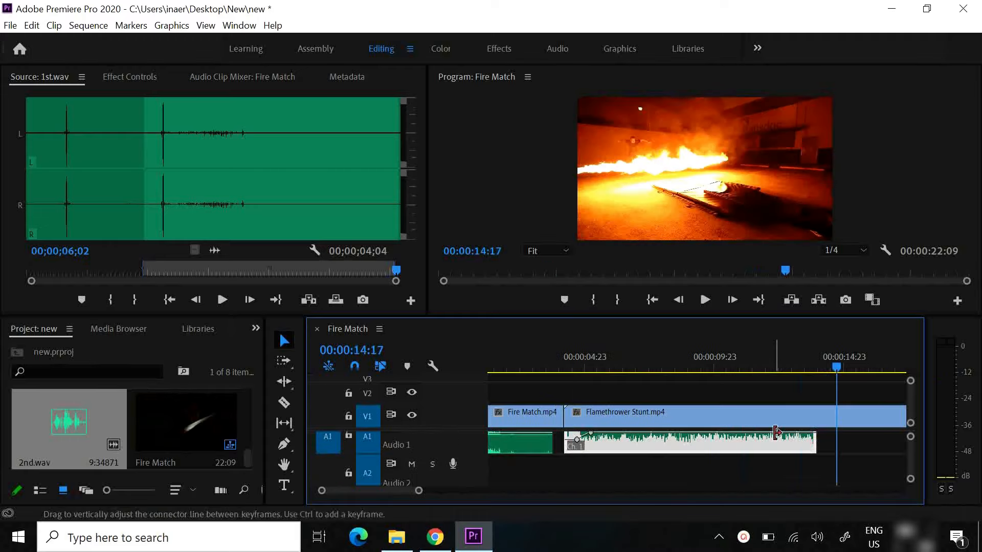
key(ctrl+v)
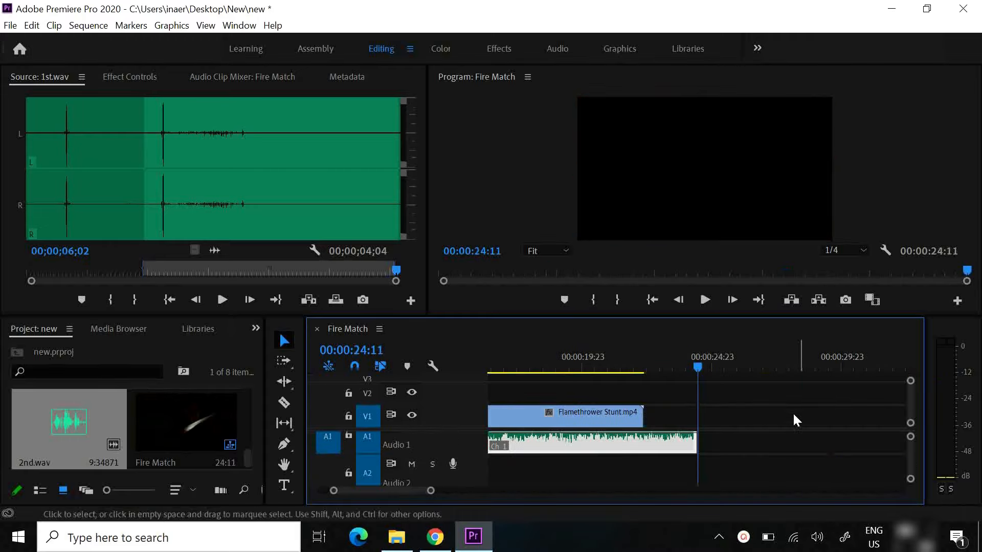
Move the first 2nd.wav clip's second volume keyframe slightly earlier, and trim the pasted copy's start past its volume ramp
drag(397, 492, 389, 492)
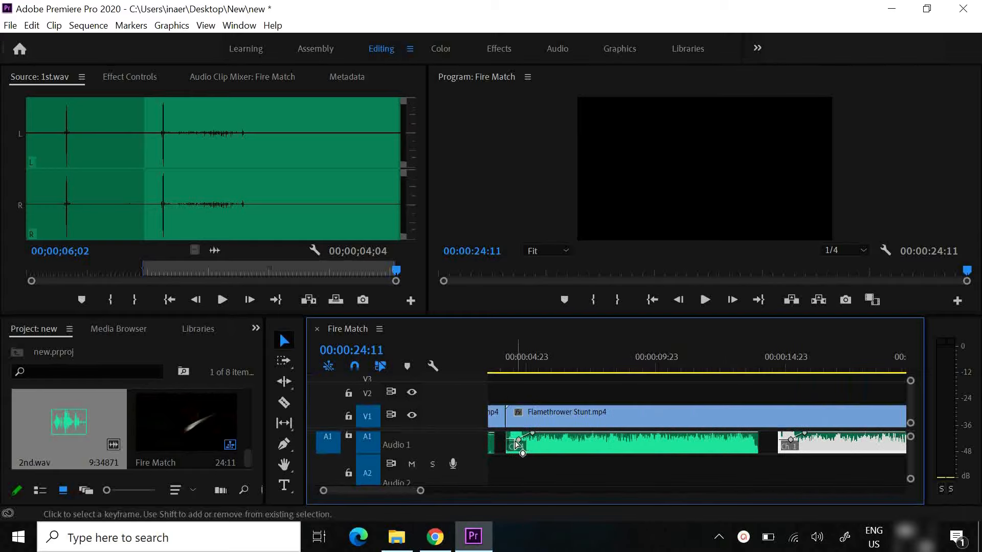
drag(526, 438, 518, 443)
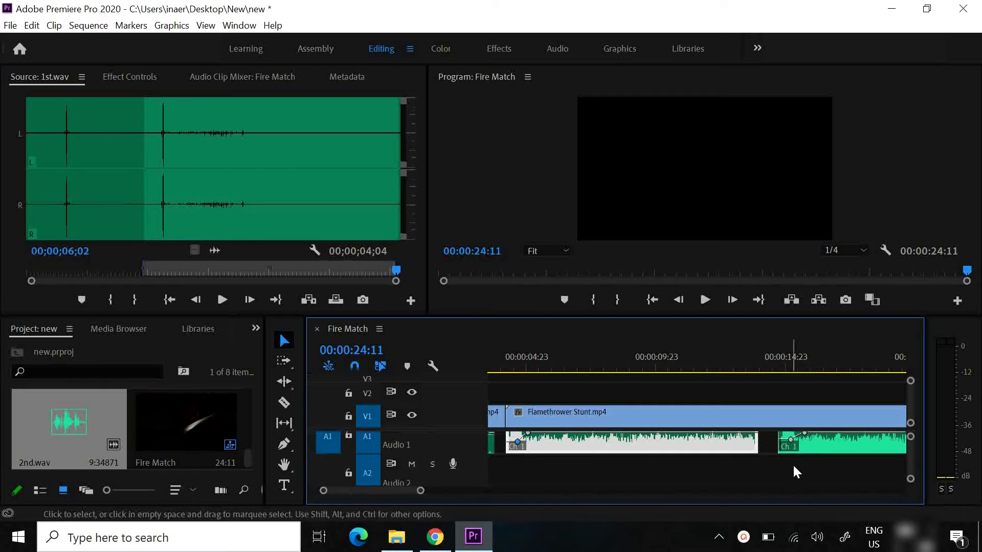
click(792, 442)
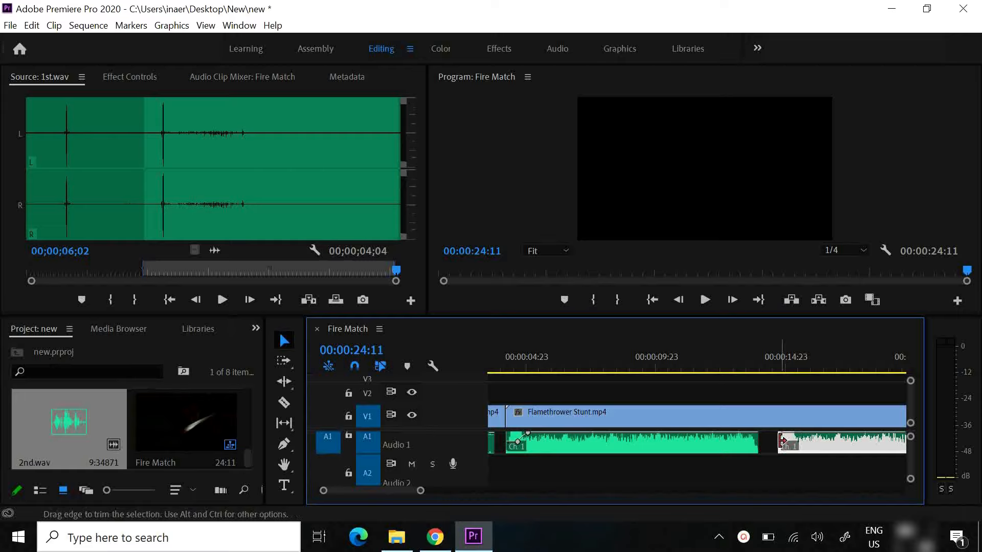
drag(782, 441, 797, 445)
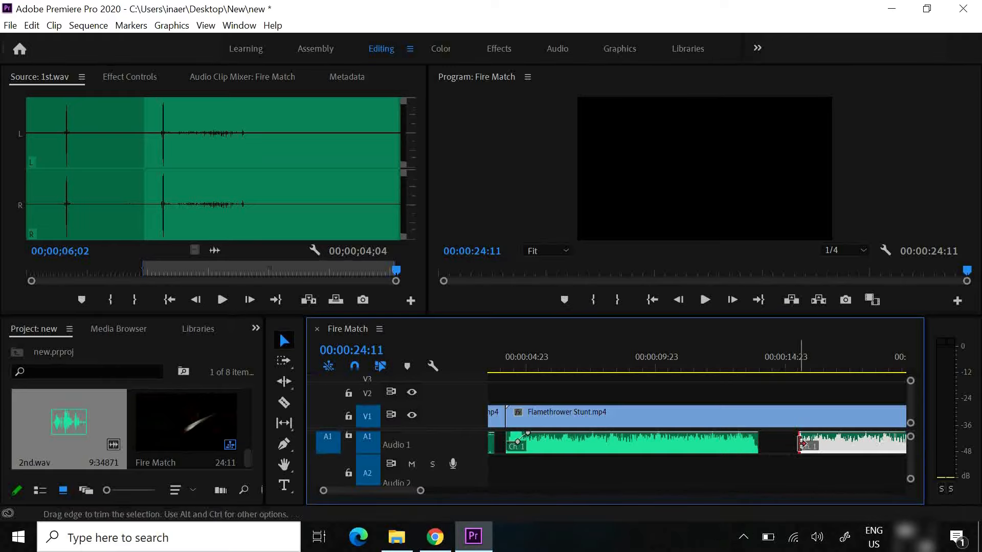
drag(801, 445, 807, 445)
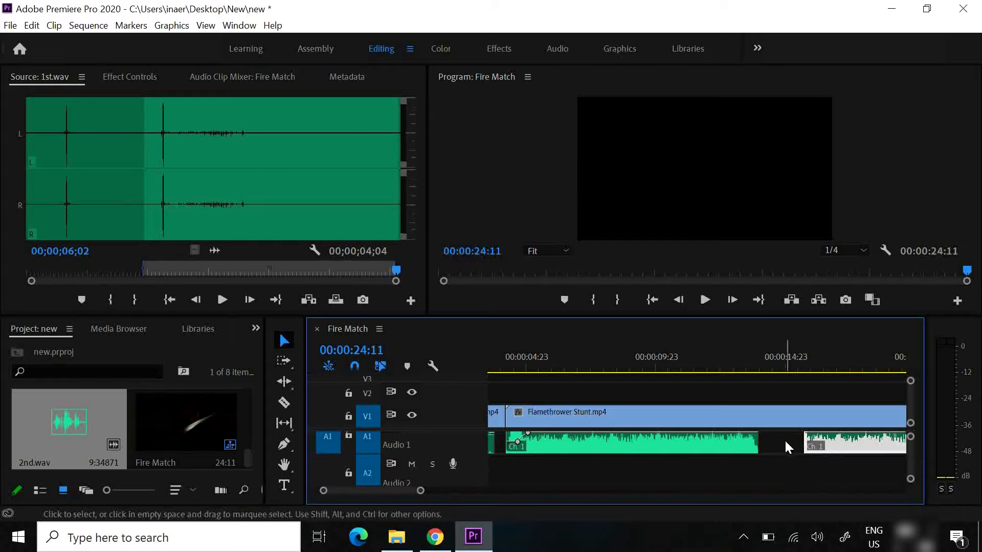
Try to ripple delete the gap between the two 2nd.wav clips on track A1
click(785, 441)
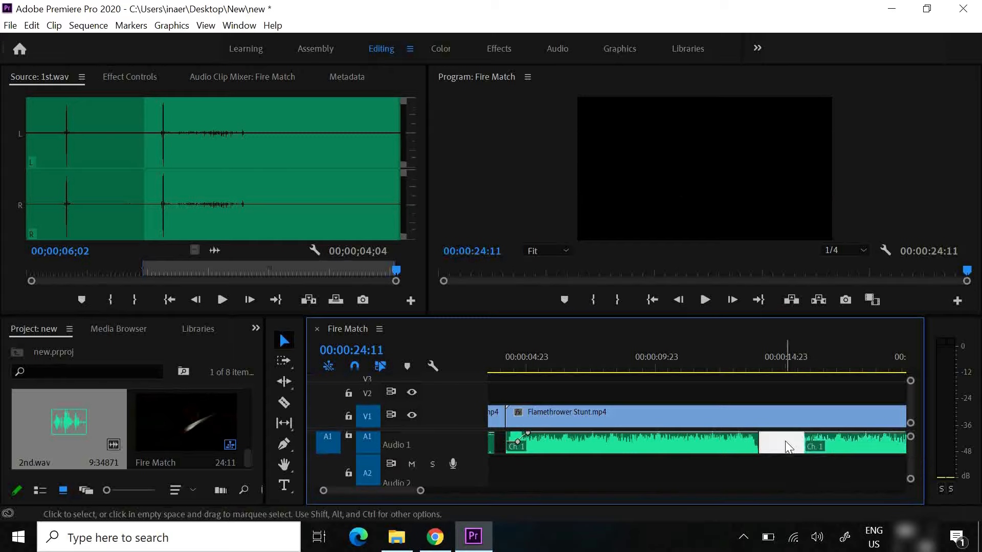
right_click(784, 441)
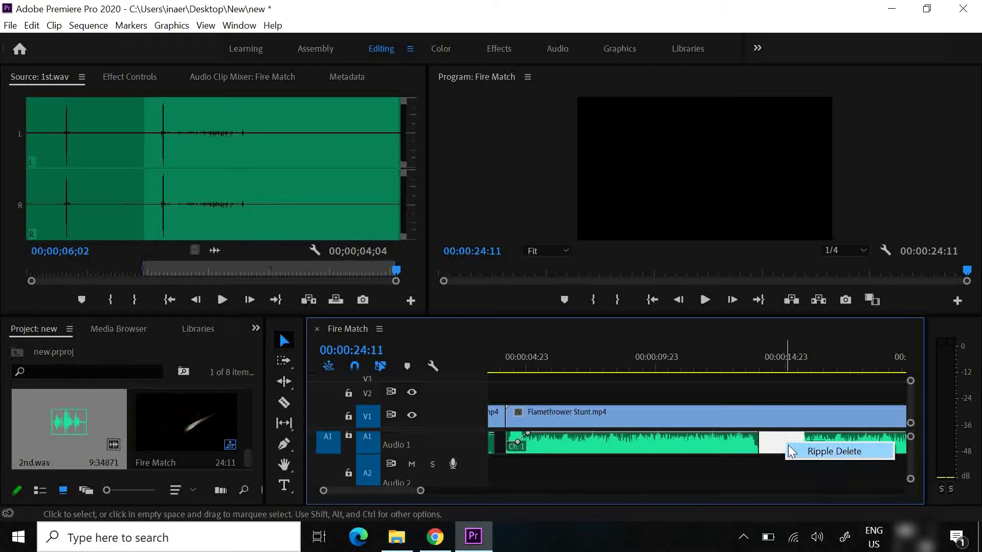
click(792, 452)
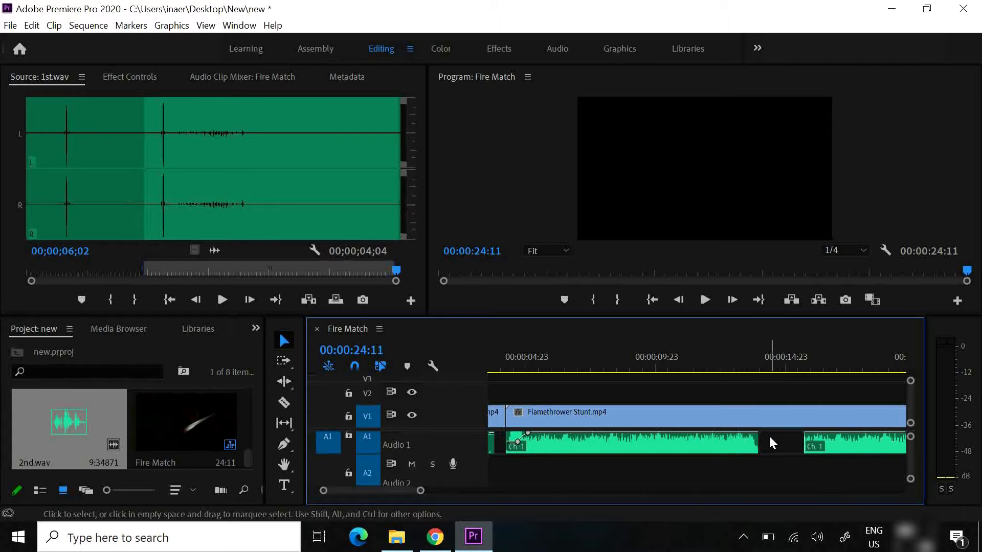
Ripple delete the gap between the two 2nd.wav clips on track A1, and play across their join from about 00:00:13:12
right_click(772, 443)
click(788, 449)
click(752, 368)
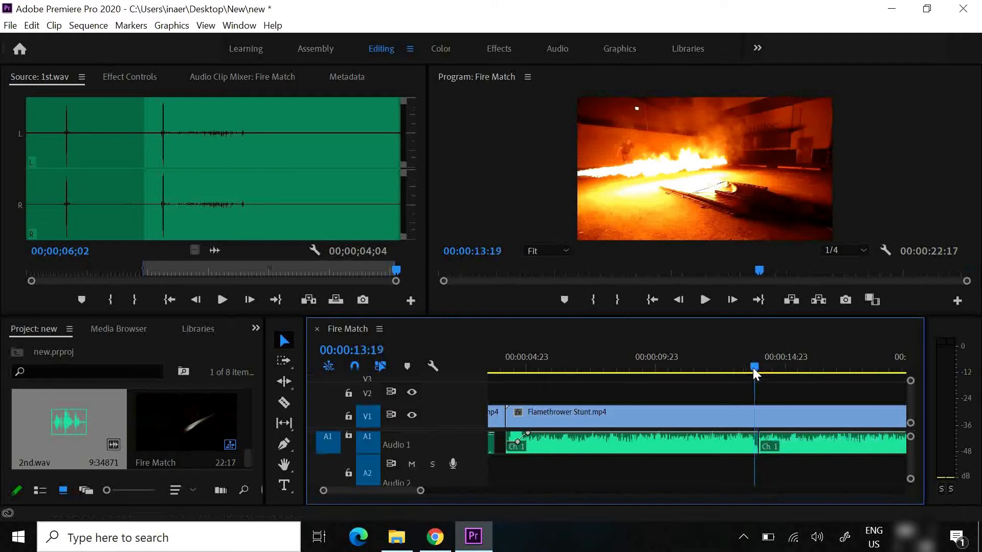
click(705, 300)
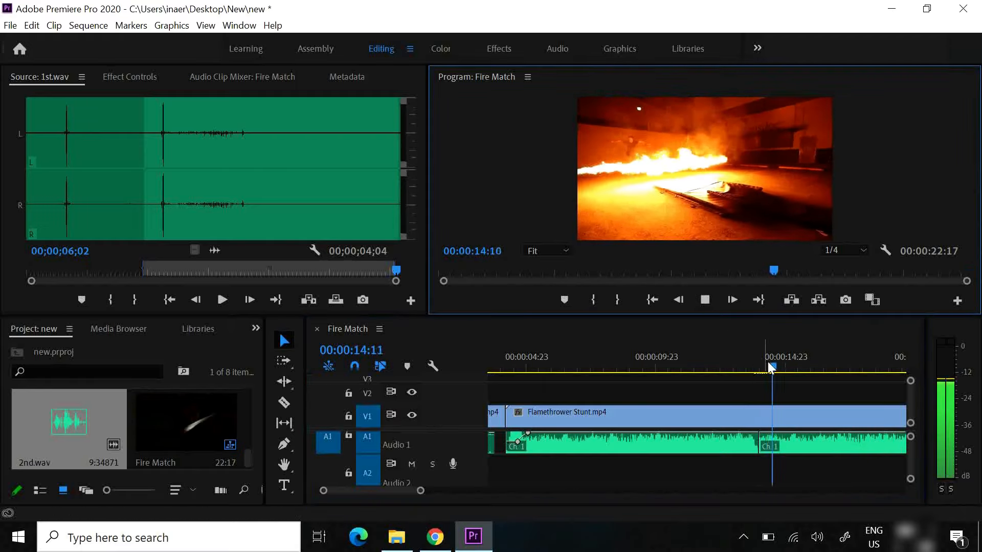
drag(770, 369, 746, 373)
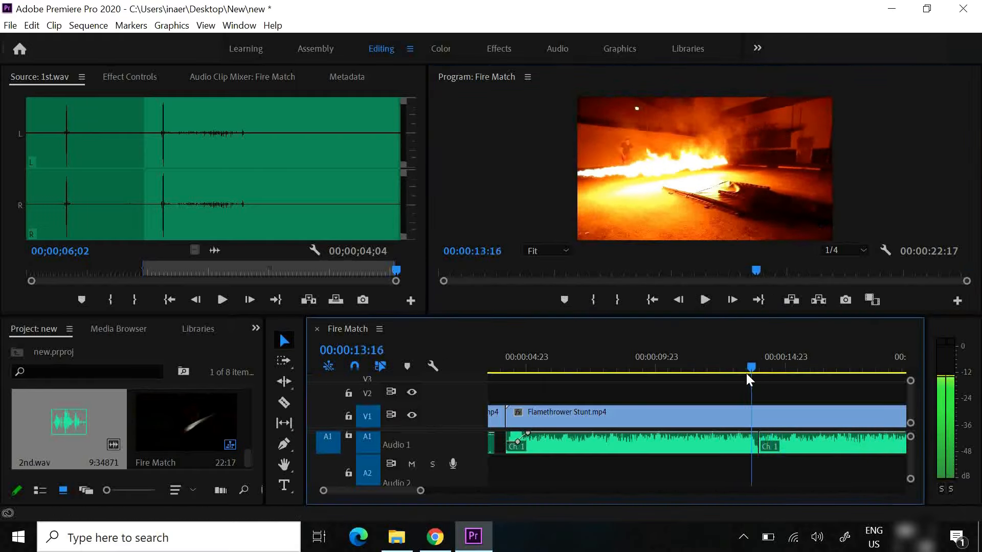
click(706, 301)
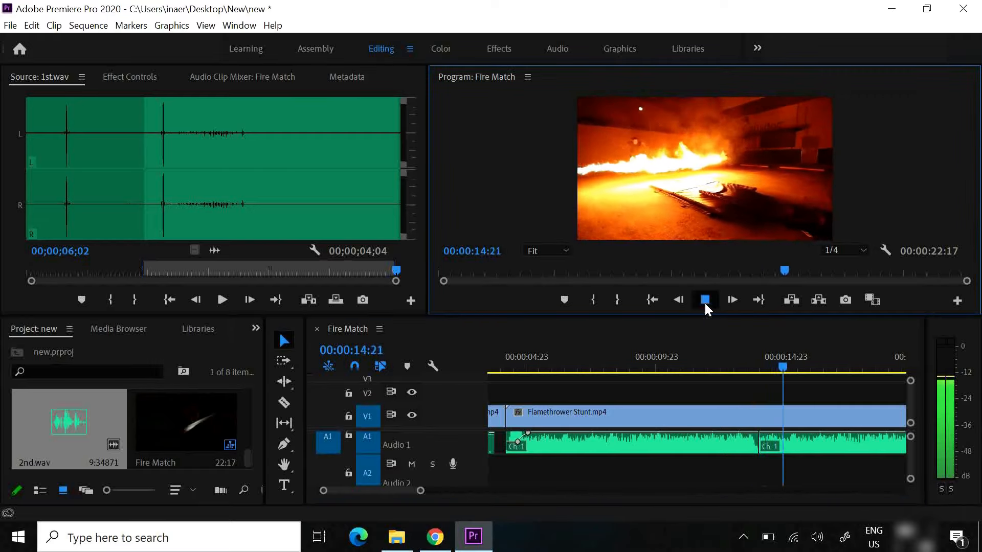
drag(789, 367, 769, 366)
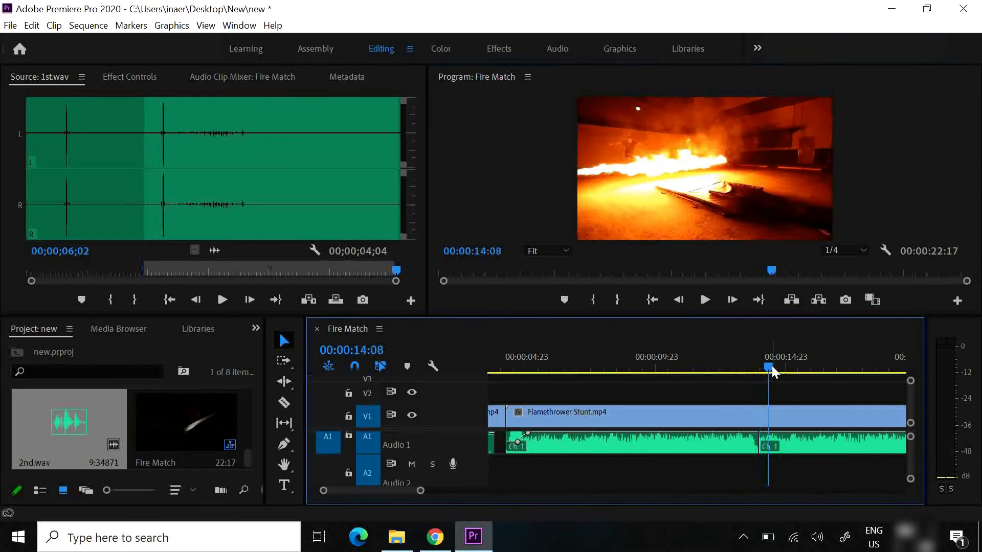
Move the second 2nd.wav clip to track A2, overlapping the end of the first from about 00:00:13:06, and play the overlap
click(793, 442)
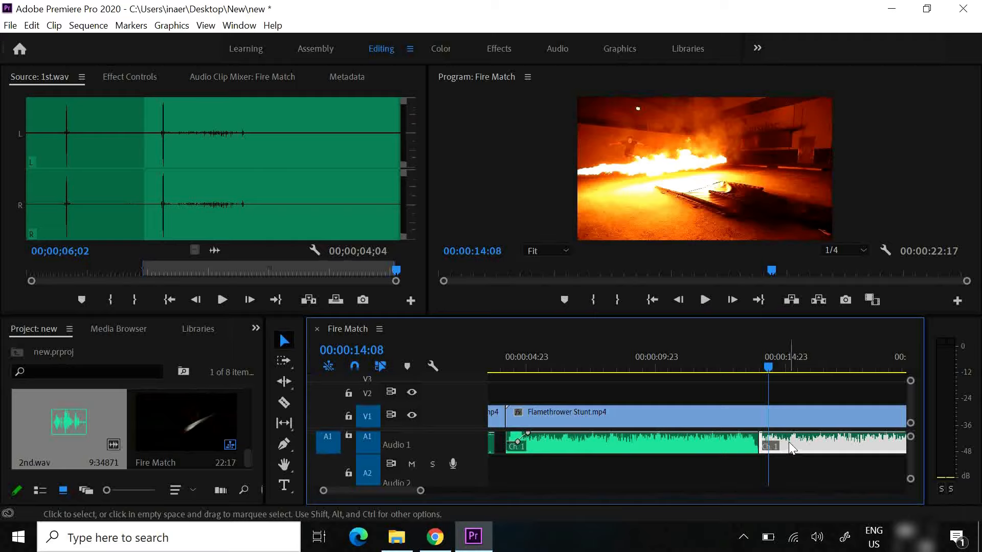
drag(788, 446, 768, 482)
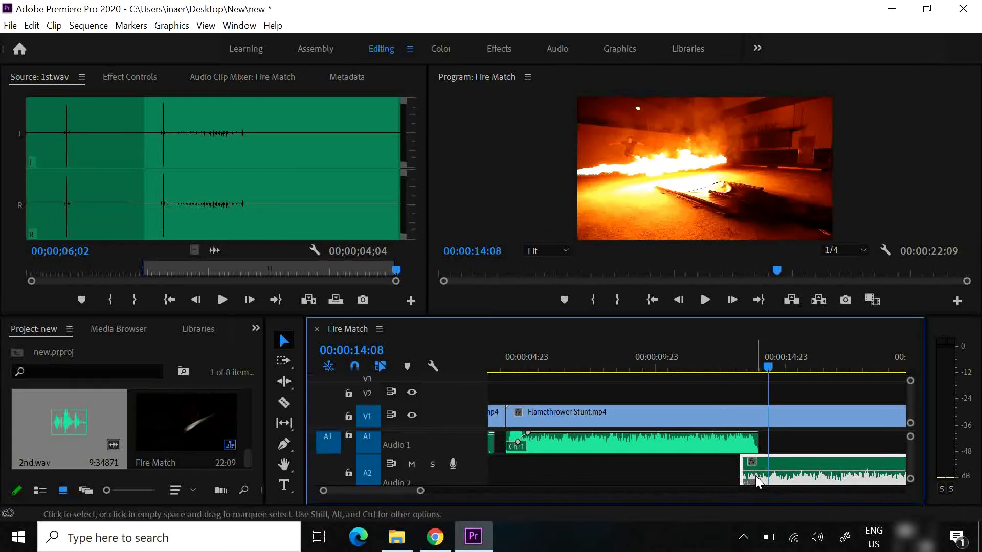
click(741, 364)
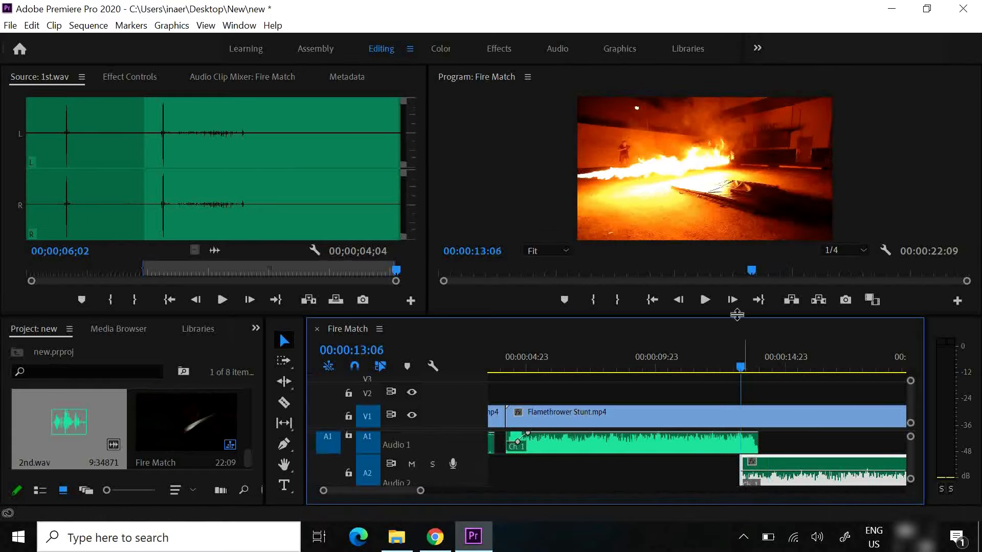
click(702, 300)
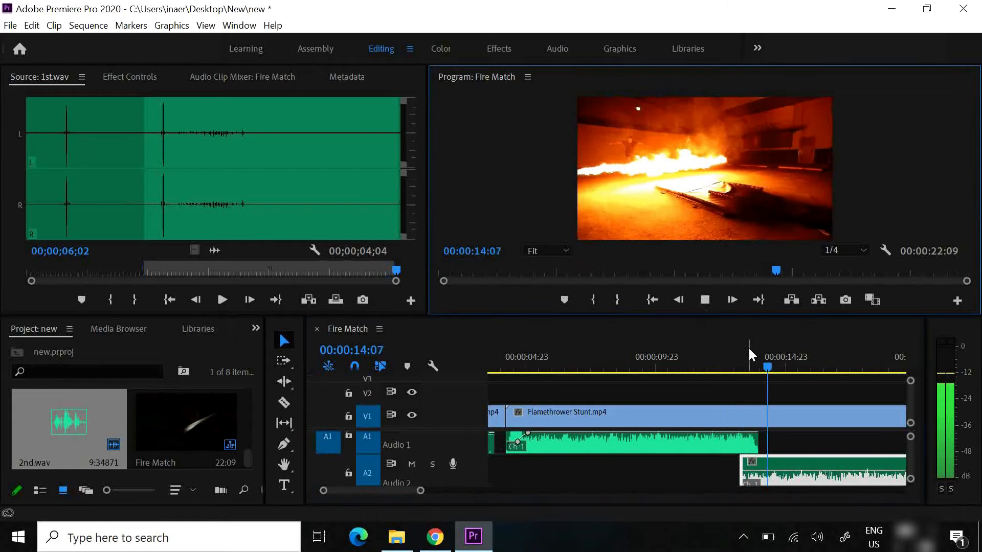
click(741, 363)
click(698, 300)
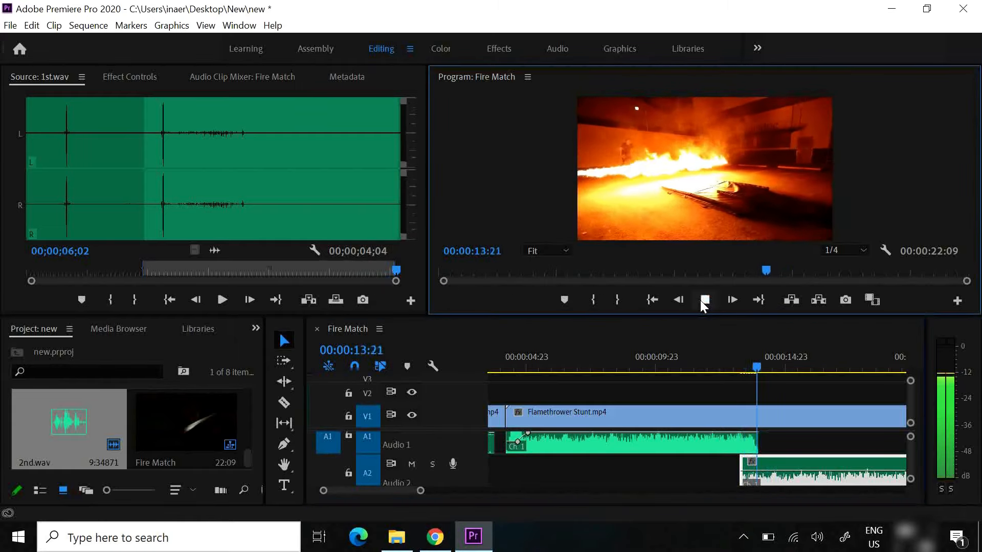
click(705, 301)
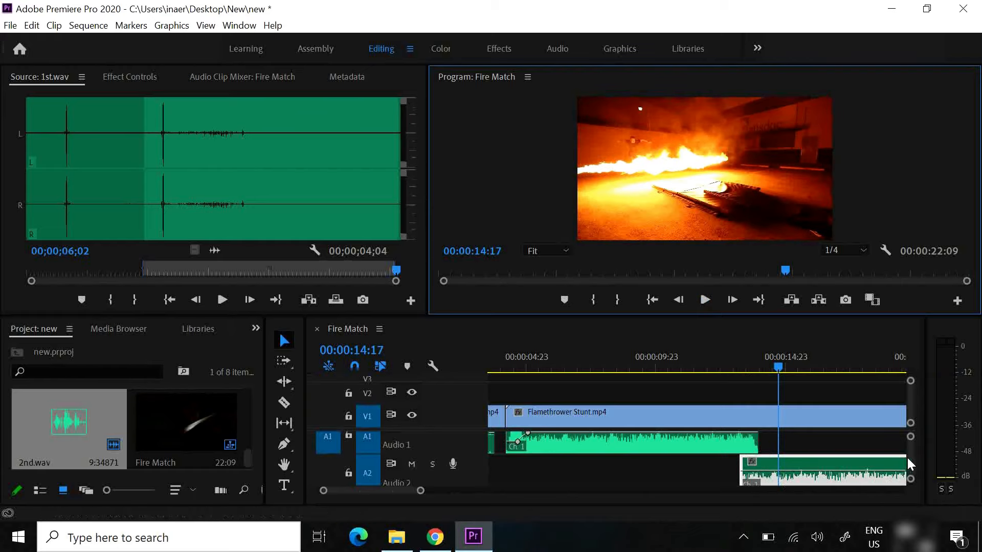
Add two volume keyframes near the start of the 2nd.wav clip on track A2, and lower the first to make a fade-in
drag(910, 460, 910, 459)
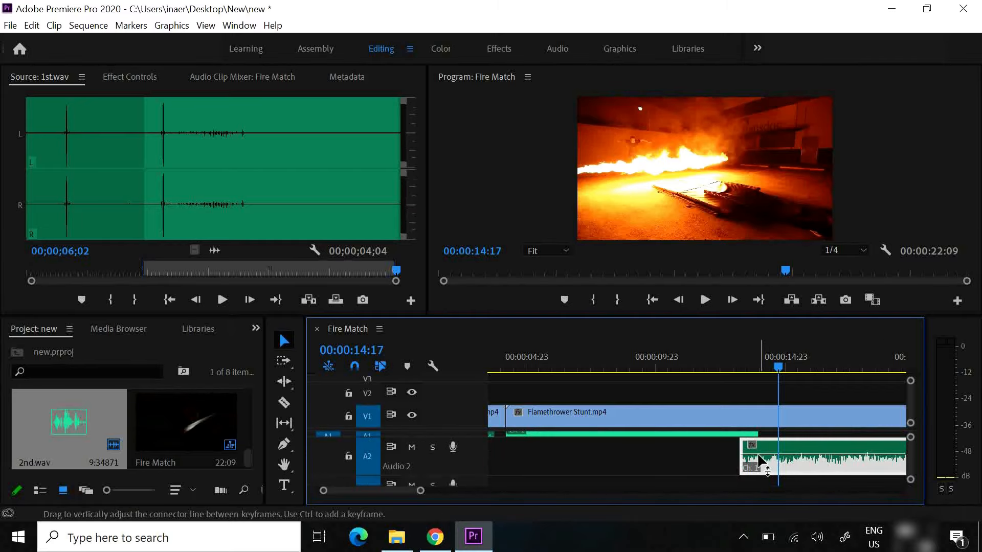
mouse_move(759, 459)
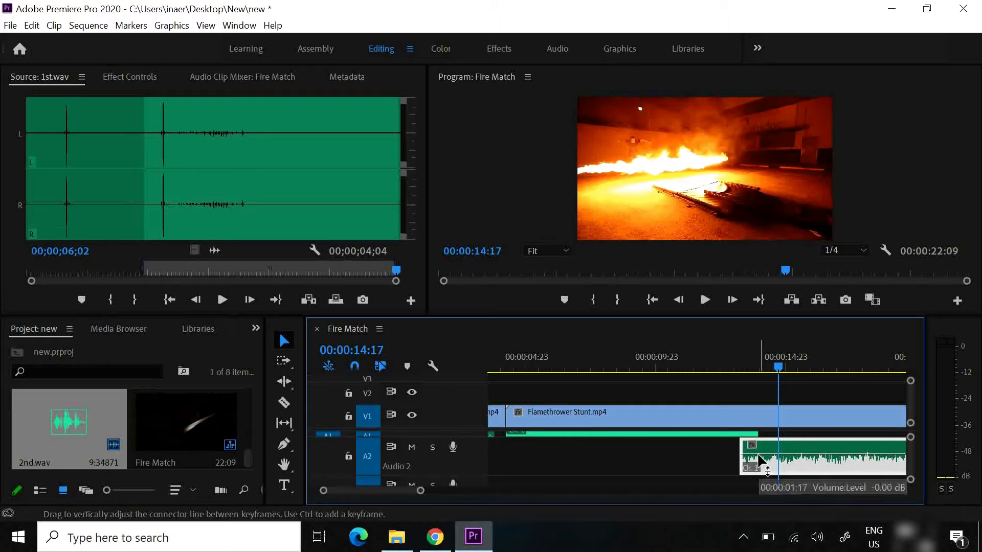
ctrl+click(759, 455)
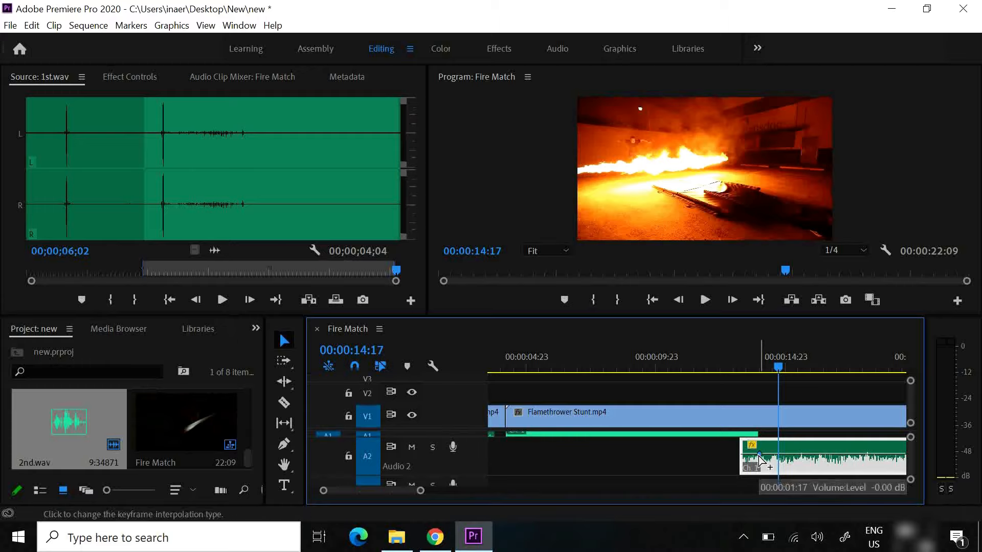
ctrl+click(746, 454)
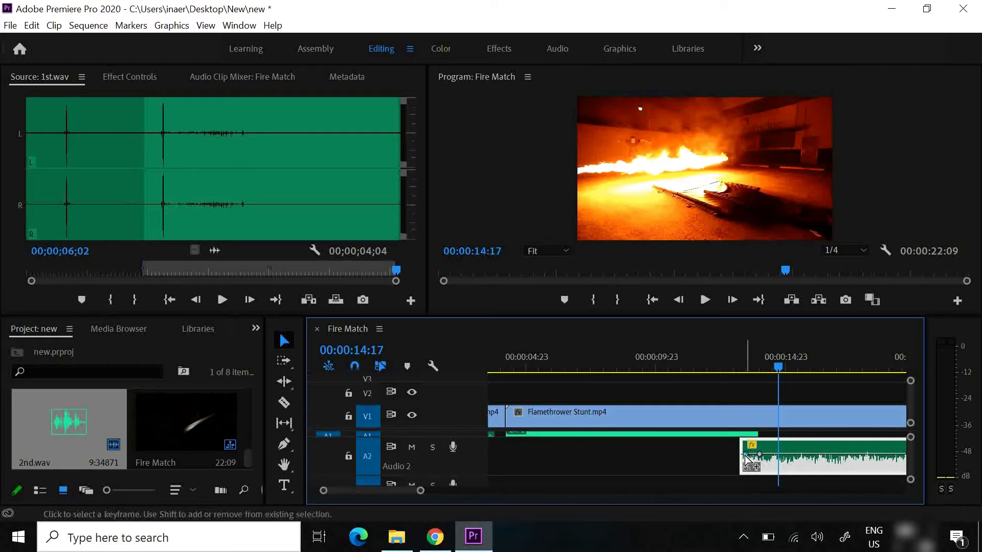
drag(745, 454, 747, 467)
Play the A2 clip's fade-in over the end of the A1 audio several times, starting from about 00:00:13:02
mouse_move(731, 372)
mouse_down()
mouse_move(761, 373)
mouse_move(735, 374)
mouse_up()
click(707, 299)
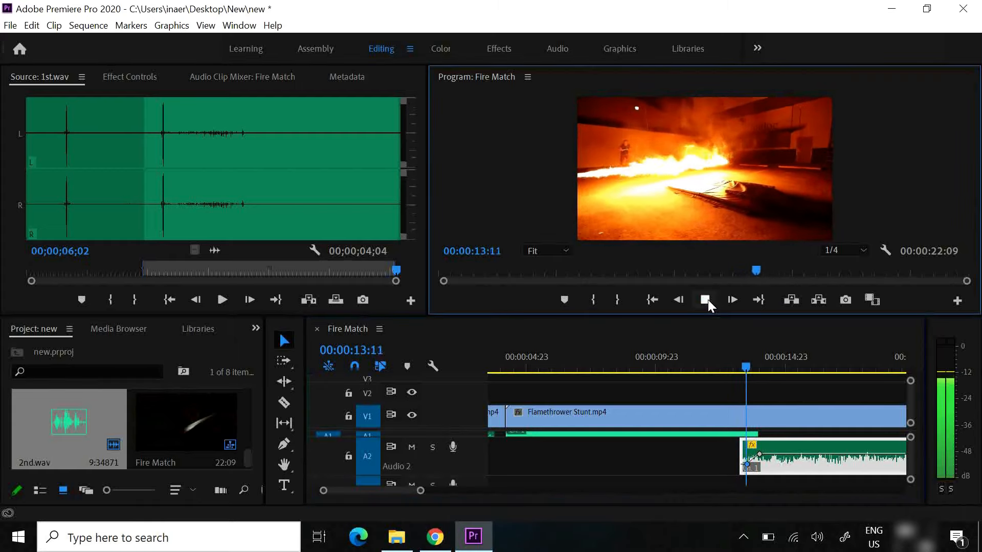
click(707, 300)
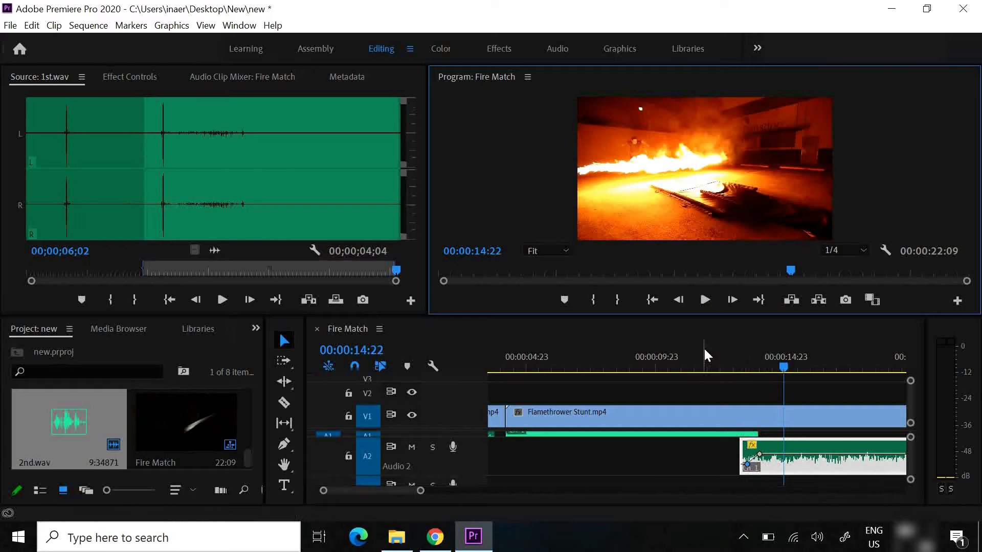
drag(719, 362, 739, 363)
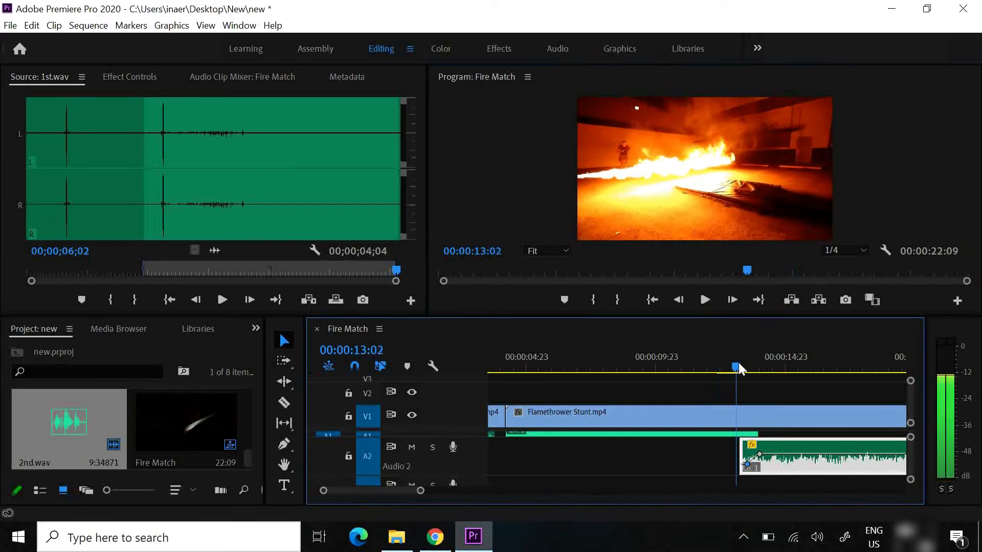
click(705, 299)
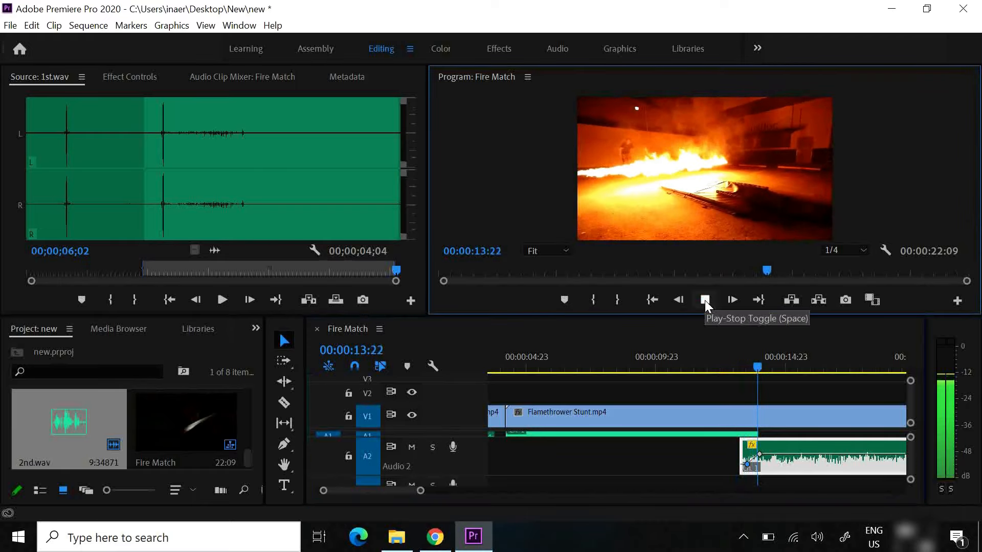
click(705, 299)
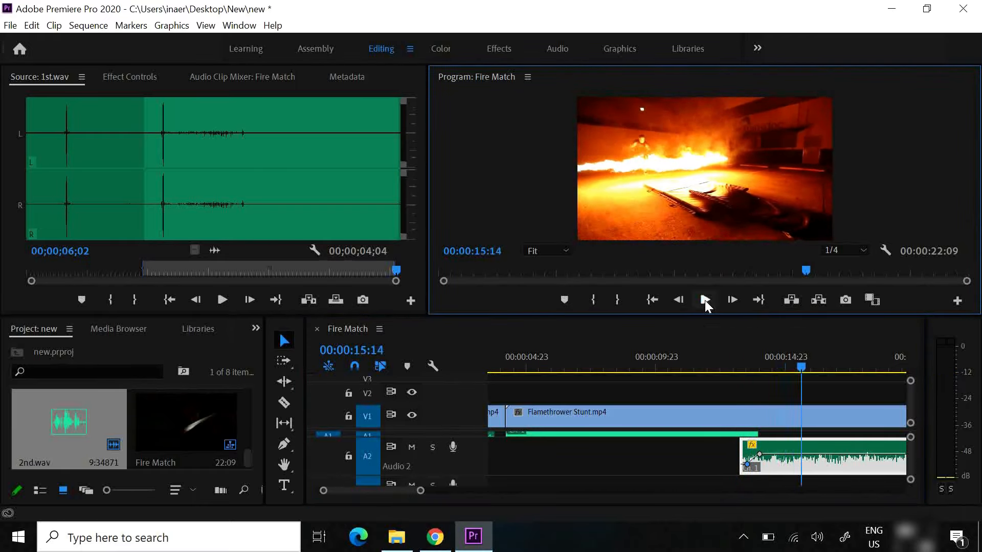
click(757, 369)
drag(757, 369, 739, 369)
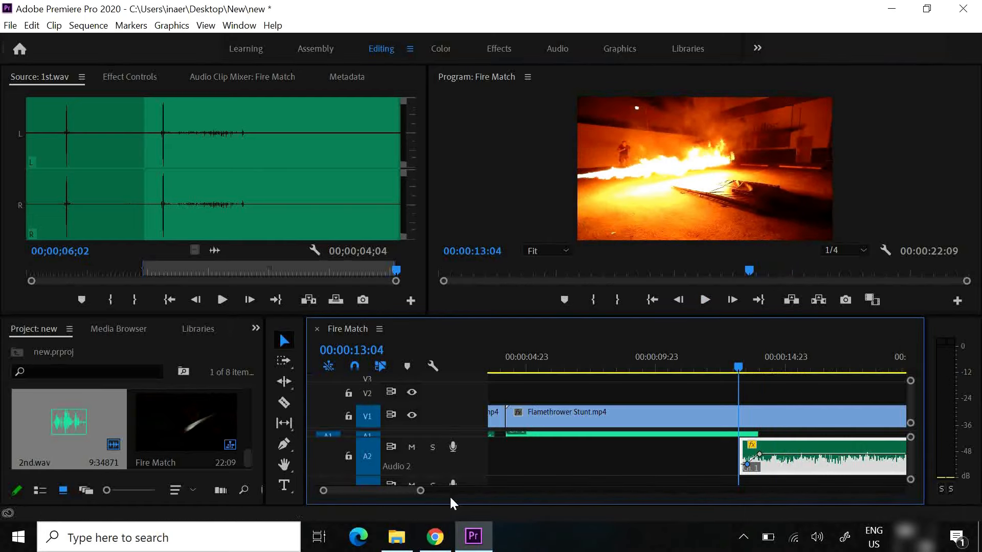
click(736, 365)
click(706, 301)
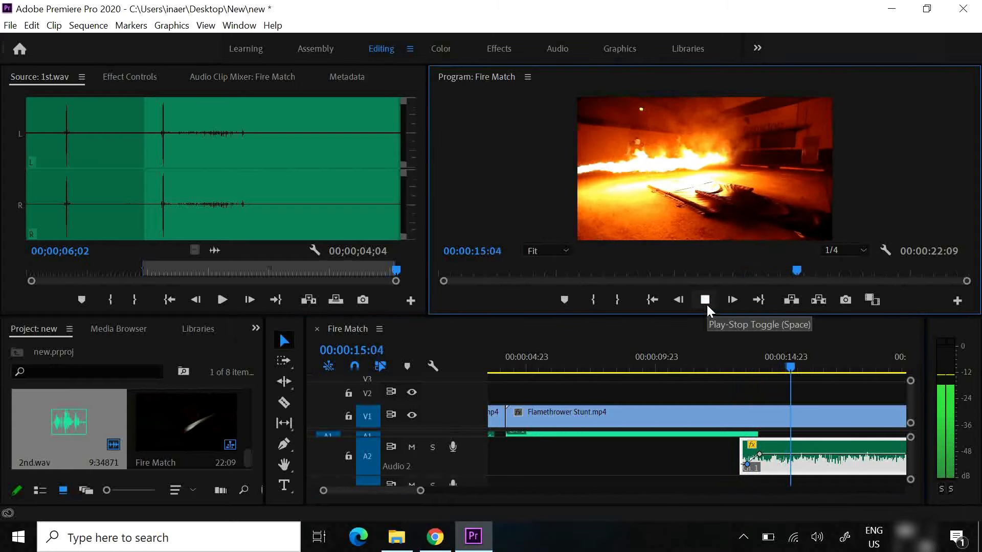
click(705, 301)
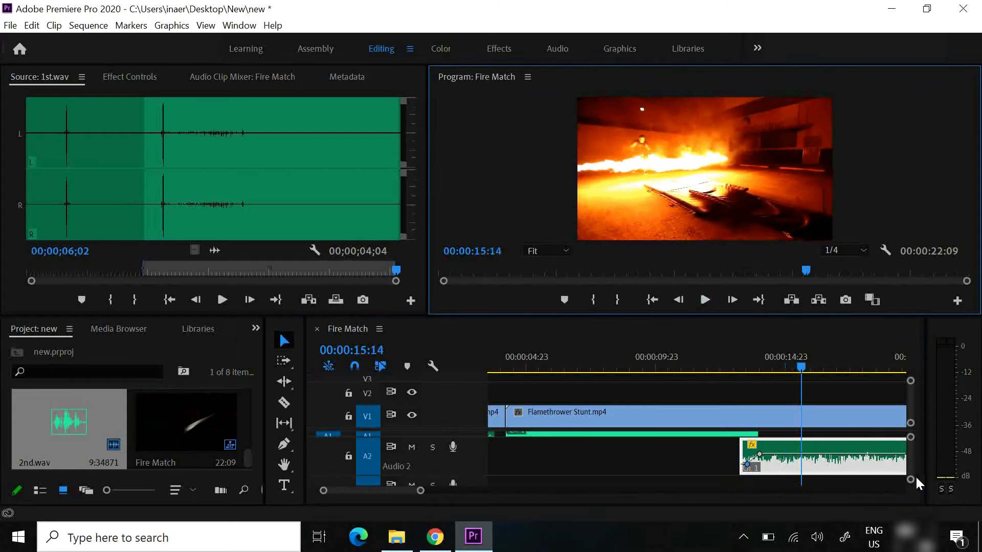
Add two volume keyframes at the end of the A2 2nd.wav clip, lower the last for a fade-out, and move the playhead to 00:00:19:16
drag(419, 492, 431, 495)
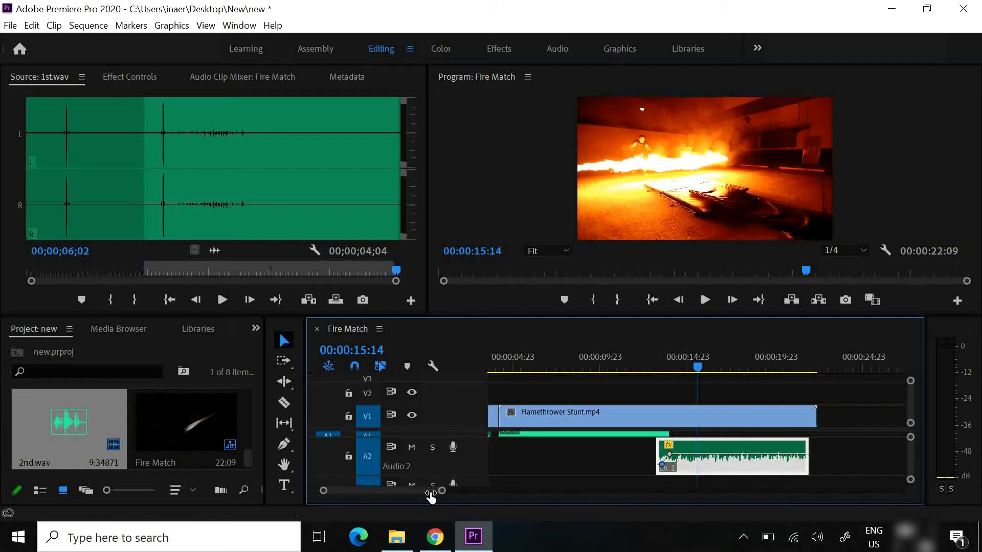
click(705, 373)
drag(706, 373, 797, 394)
drag(800, 389, 802, 390)
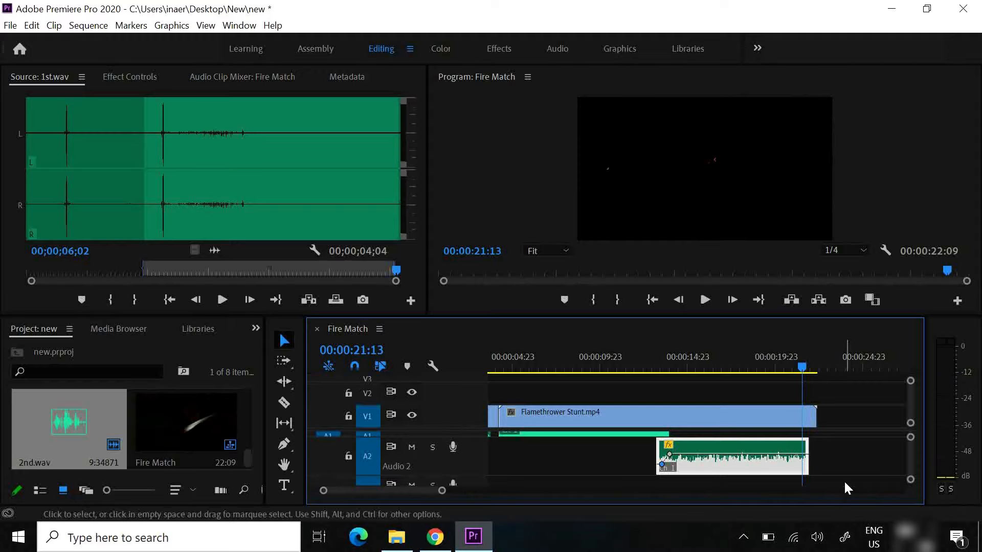
click(803, 366)
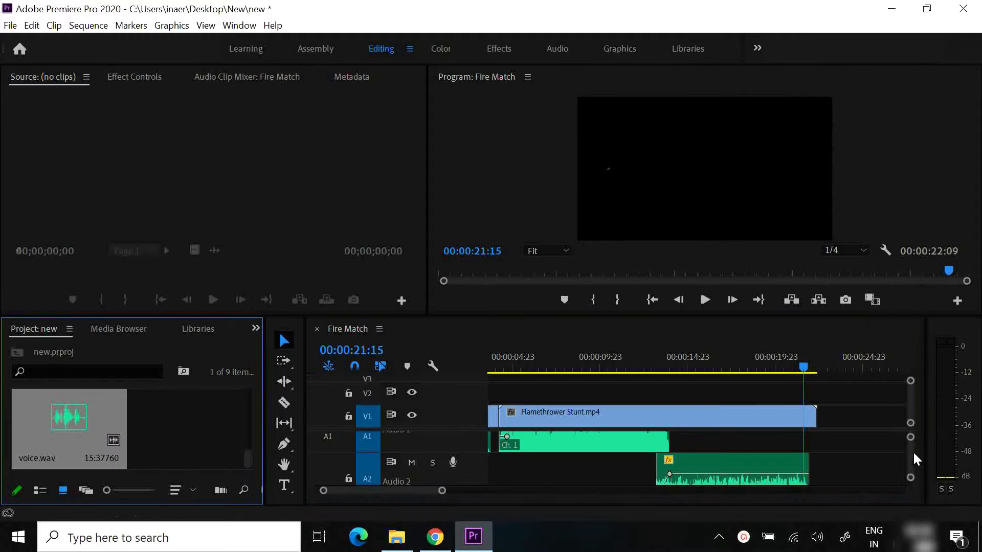
scroll(908, 454, down, 2)
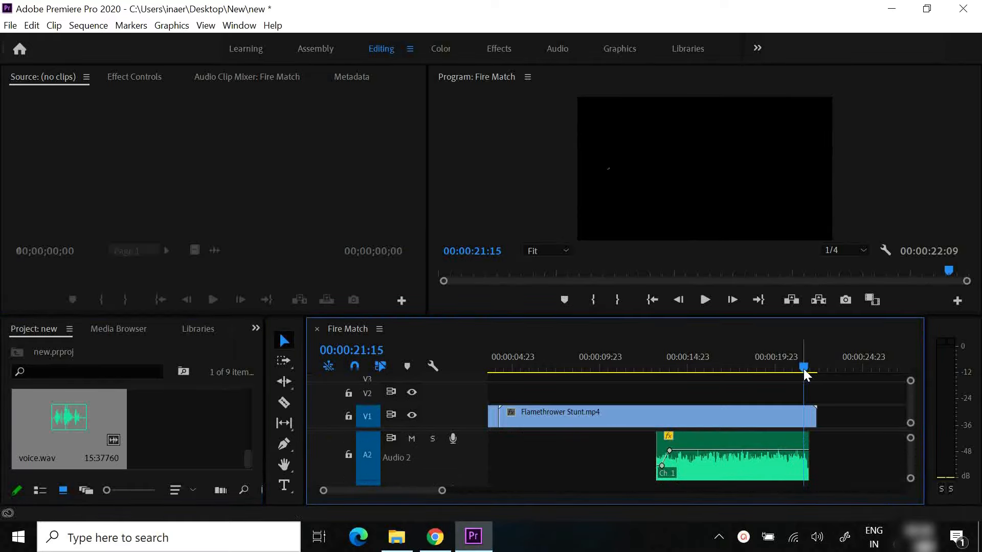
drag(804, 370, 804, 371)
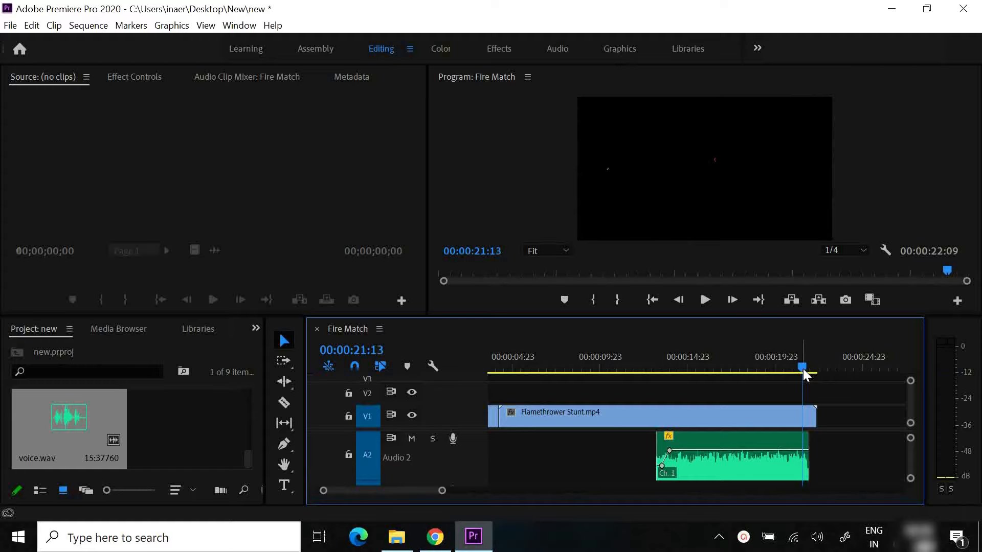
ctrl+click(803, 451)
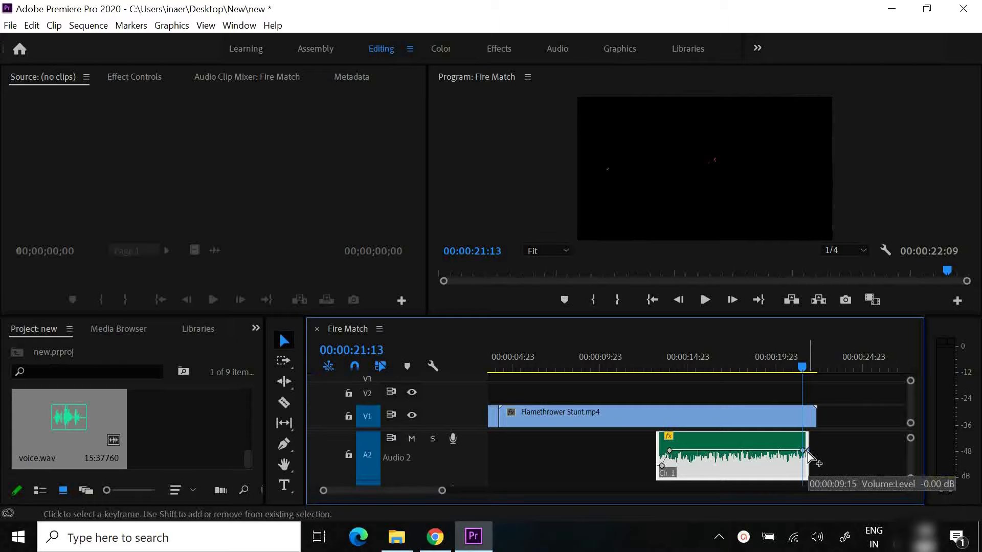
drag(807, 452, 808, 479)
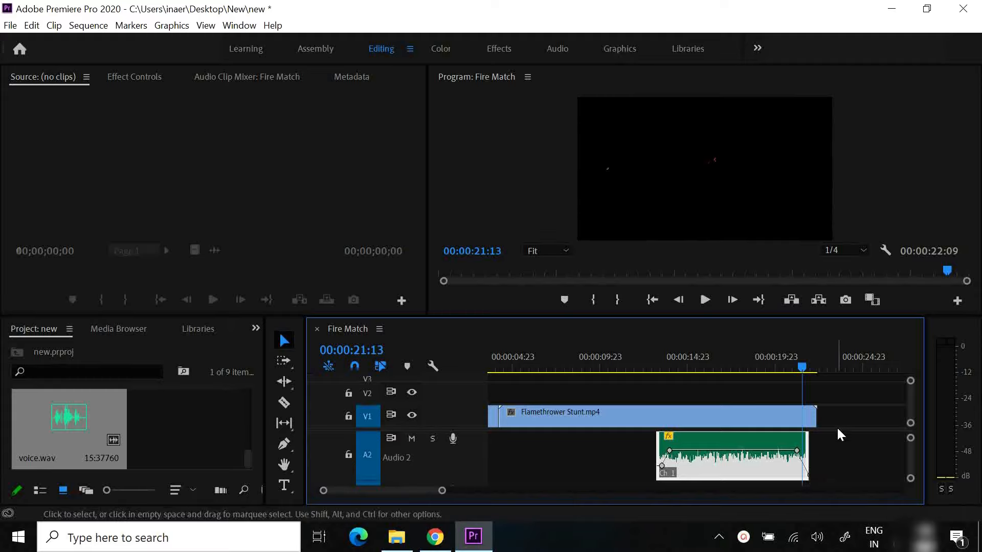
click(706, 302)
click(771, 364)
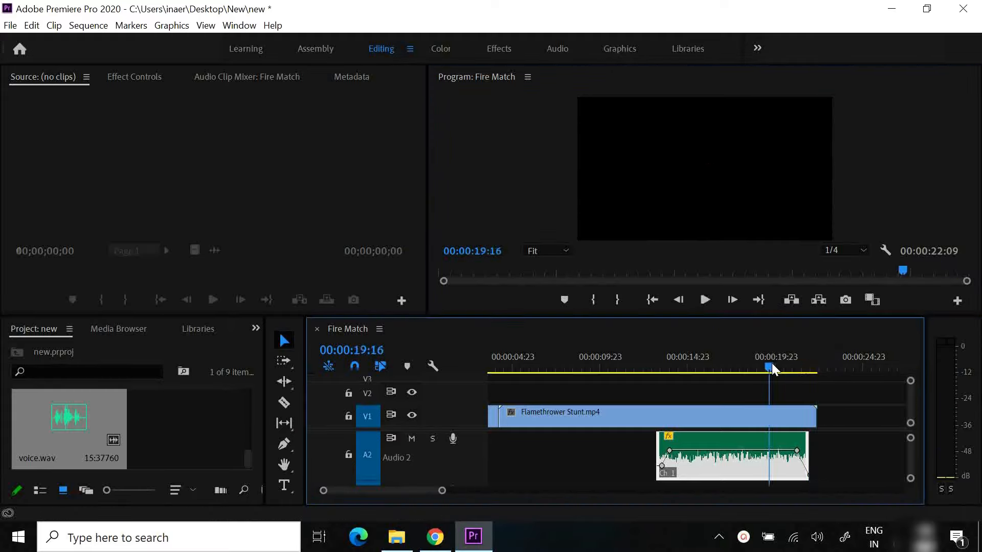
Reverse the playback direction of the Flamethrower Stunt.mp4 clip on track V1, keeping its speed at 100%
key(minus)
click(572, 409)
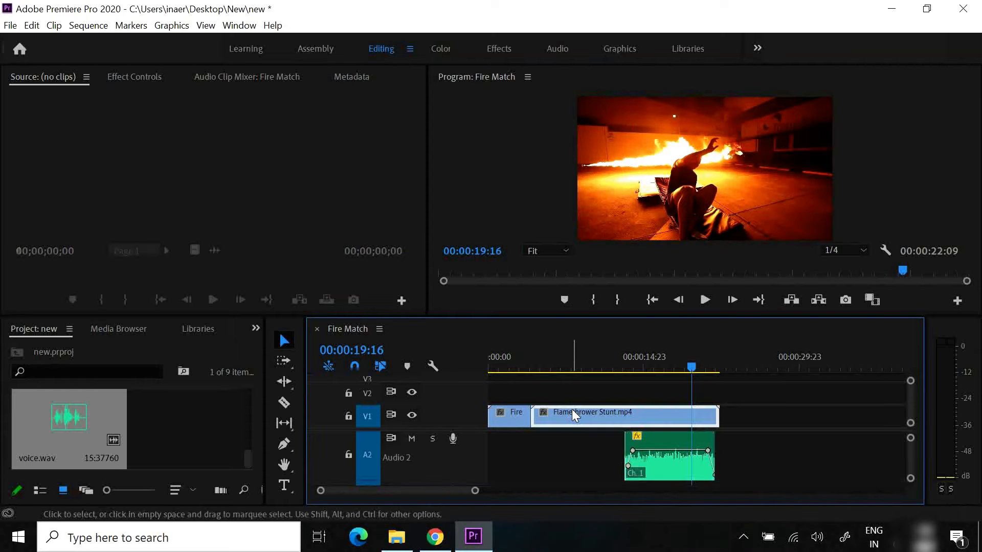
right_click(573, 414)
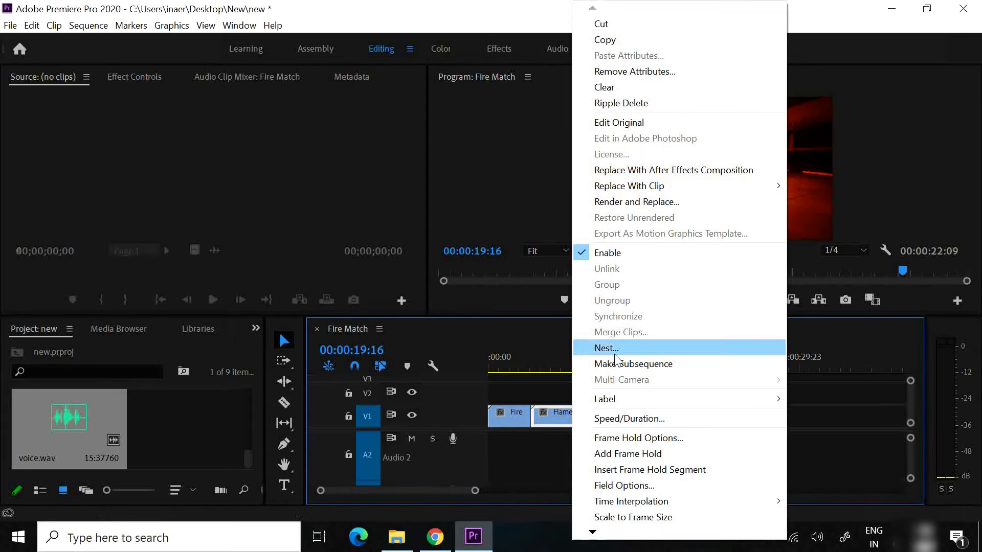
click(630, 418)
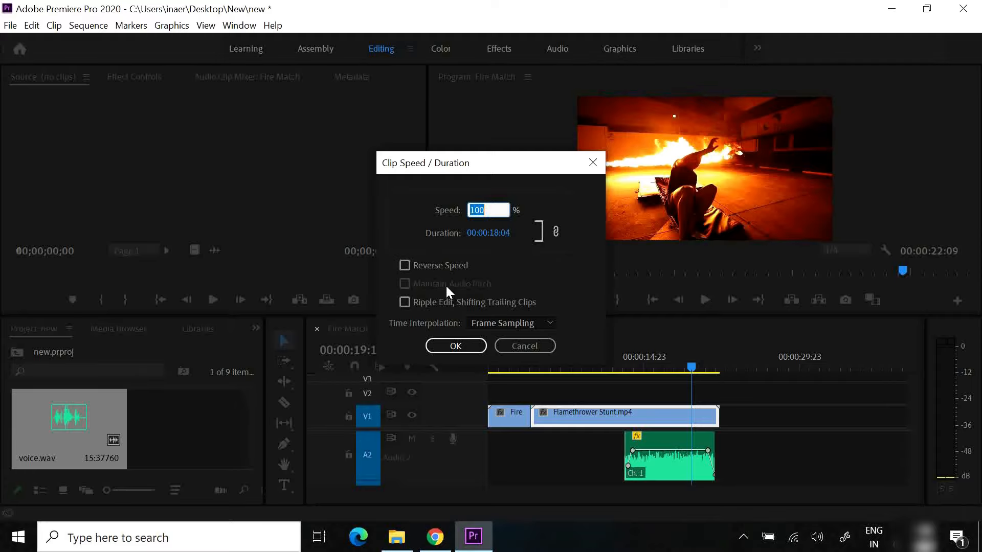
click(405, 265)
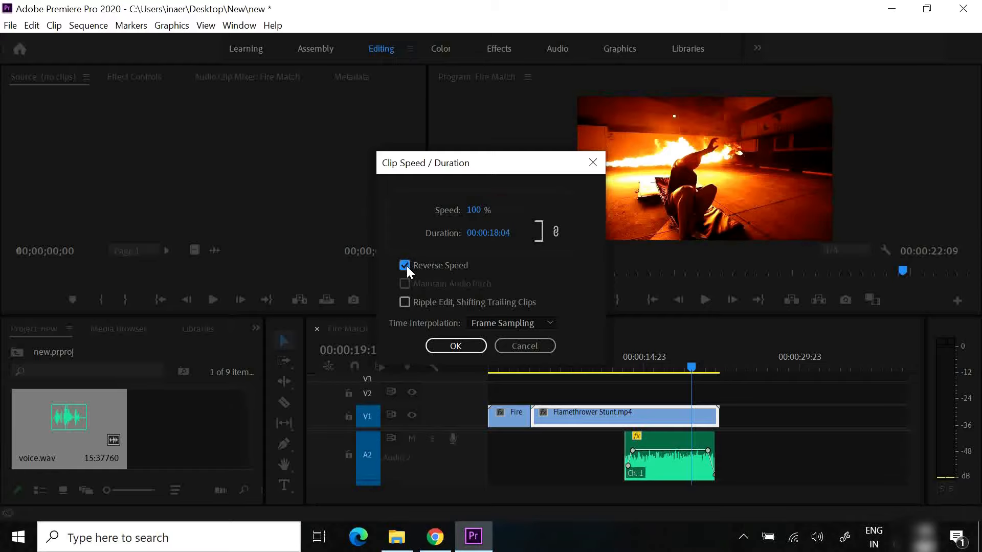
click(456, 346)
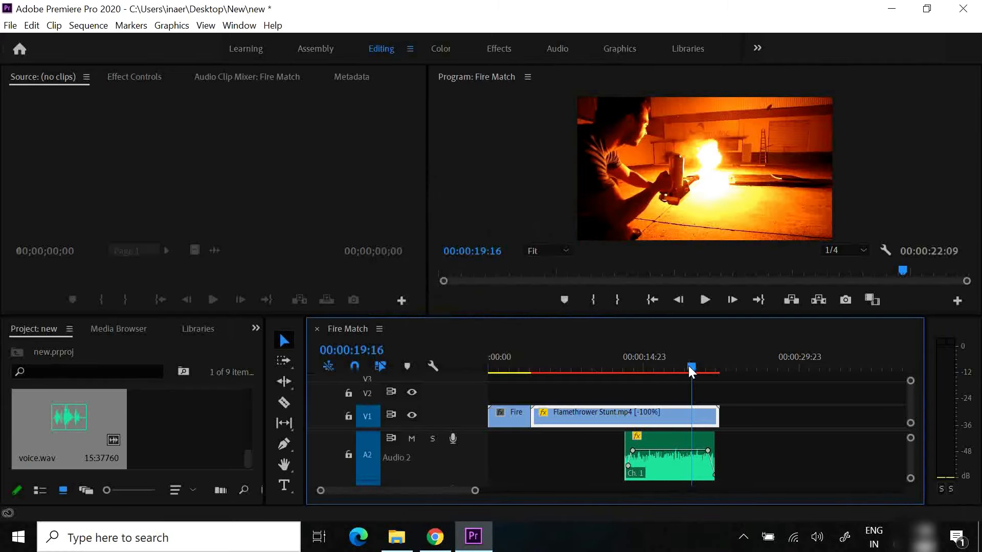
Play the reversed Flamethrower Stunt.mp4 clip from about 00:00:13:15 and from an earlier point to review its motion
drag(691, 366, 627, 367)
click(704, 299)
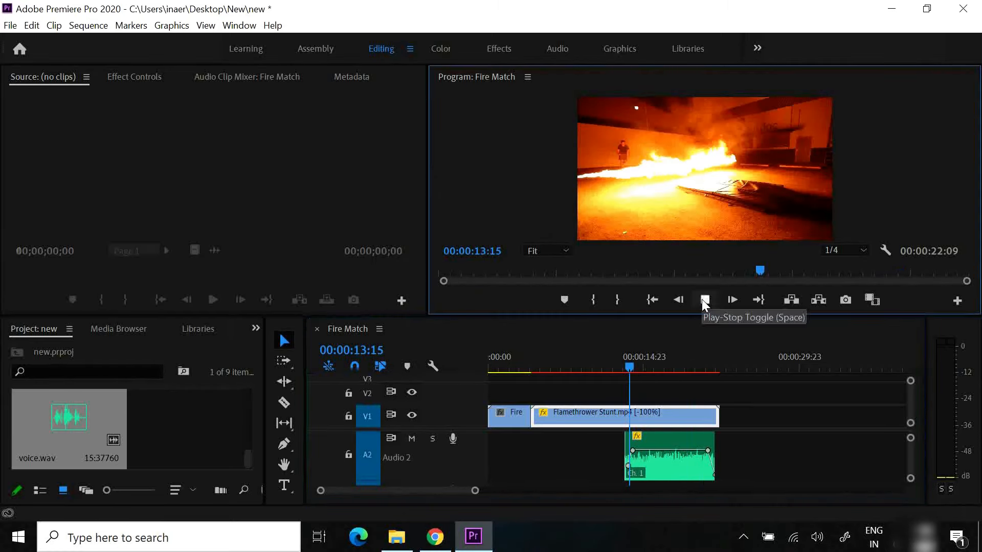
click(704, 300)
drag(631, 366, 542, 369)
click(706, 301)
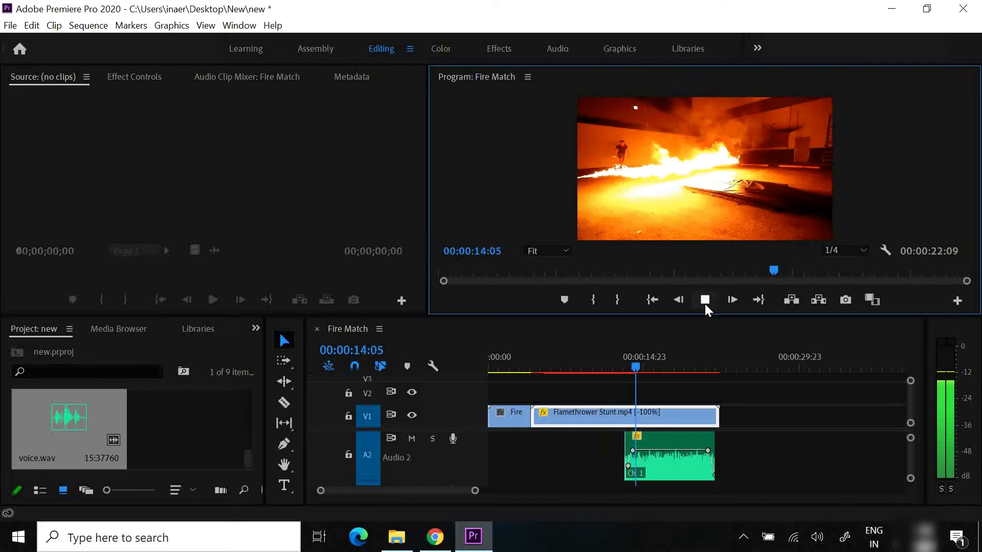
click(705, 302)
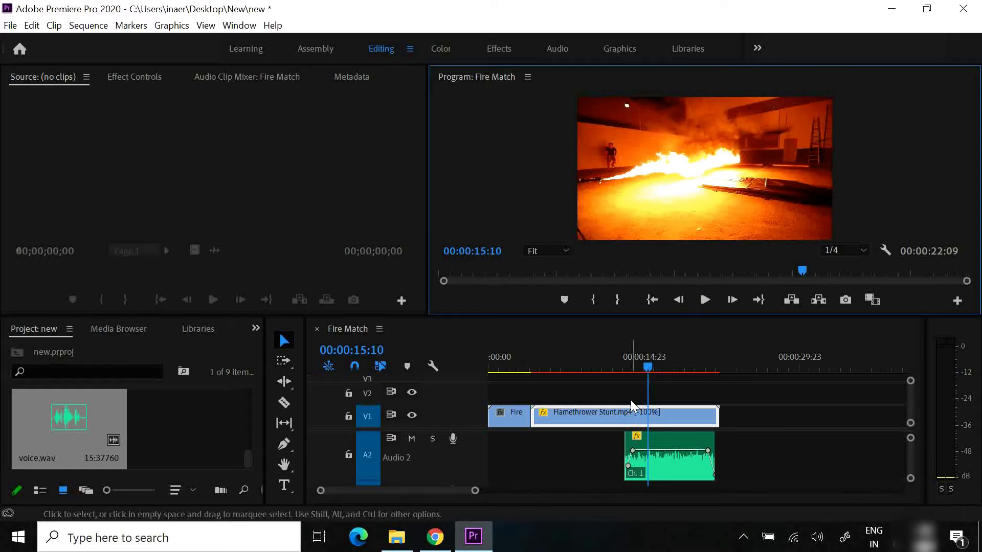
Turn off Reverse Speed for the Flamethrower Stunt.mp4 clip and raise its speed to about 131.8%
right_click(605, 408)
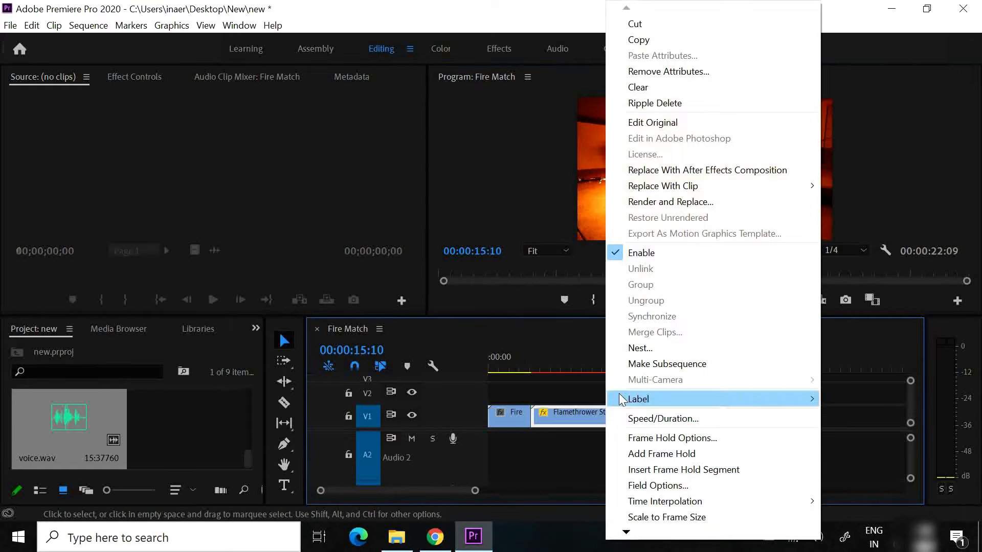
click(672, 419)
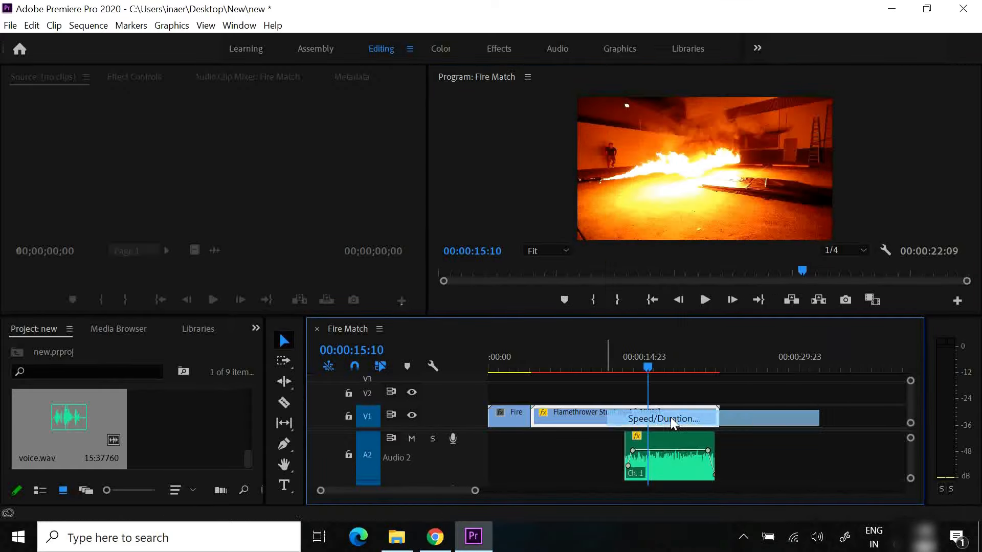
click(404, 266)
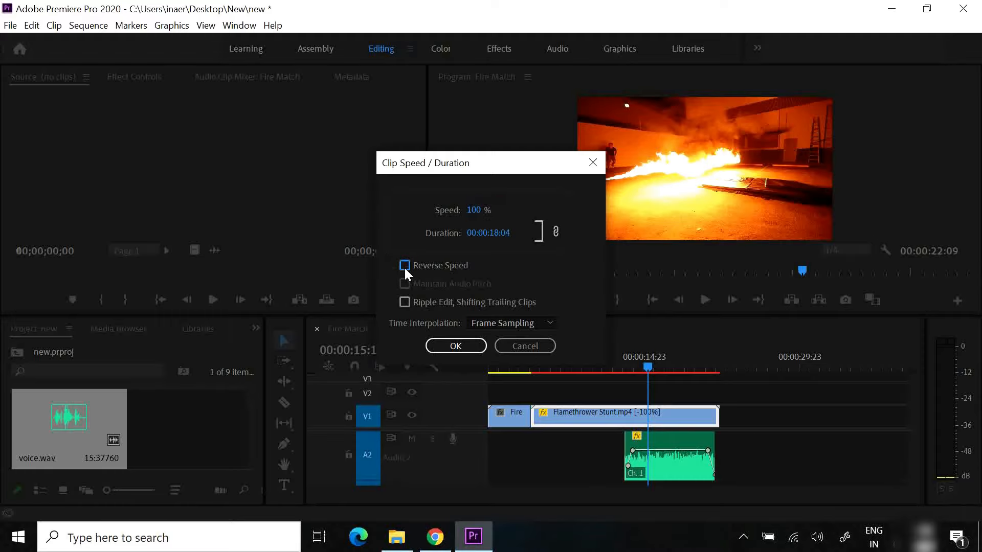
drag(475, 215, 779, 268)
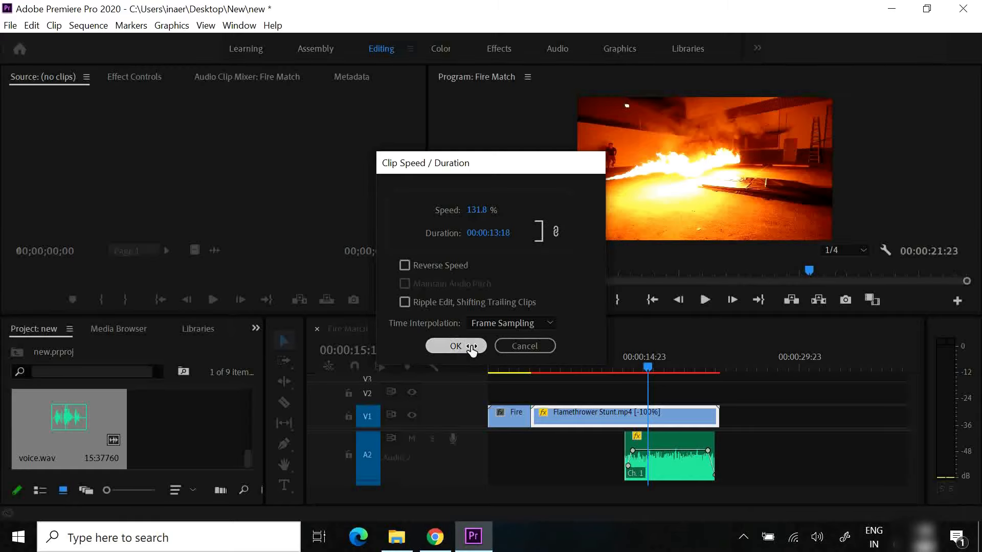
click(453, 344)
Play the sped-up Flamethrower Stunt.mp4 clip from about 00:00:10:10
drag(647, 369, 594, 357)
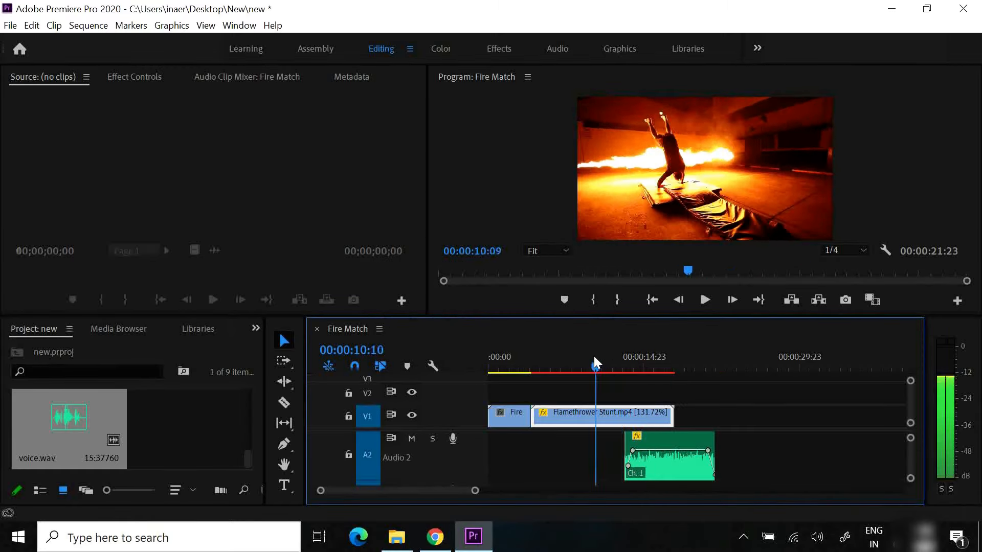
click(704, 300)
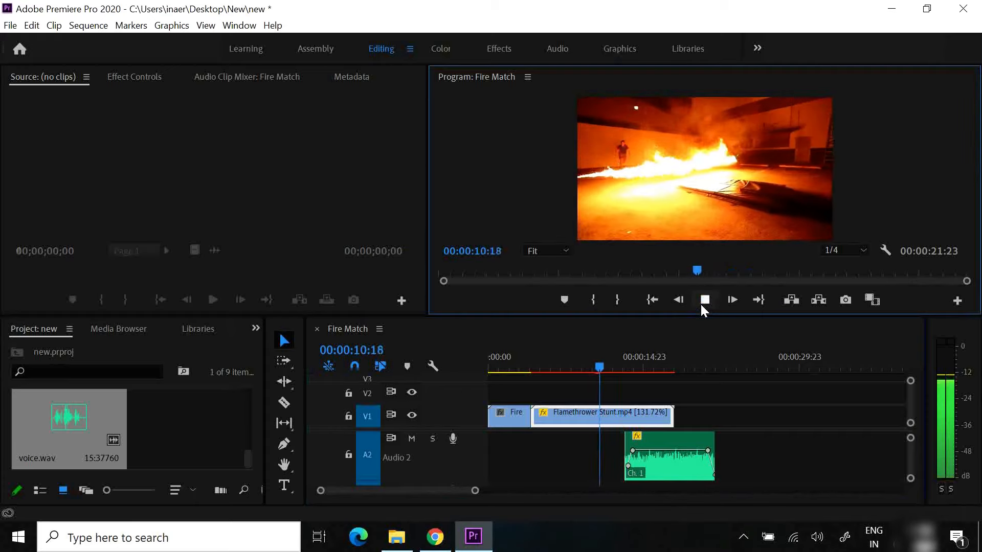
click(702, 300)
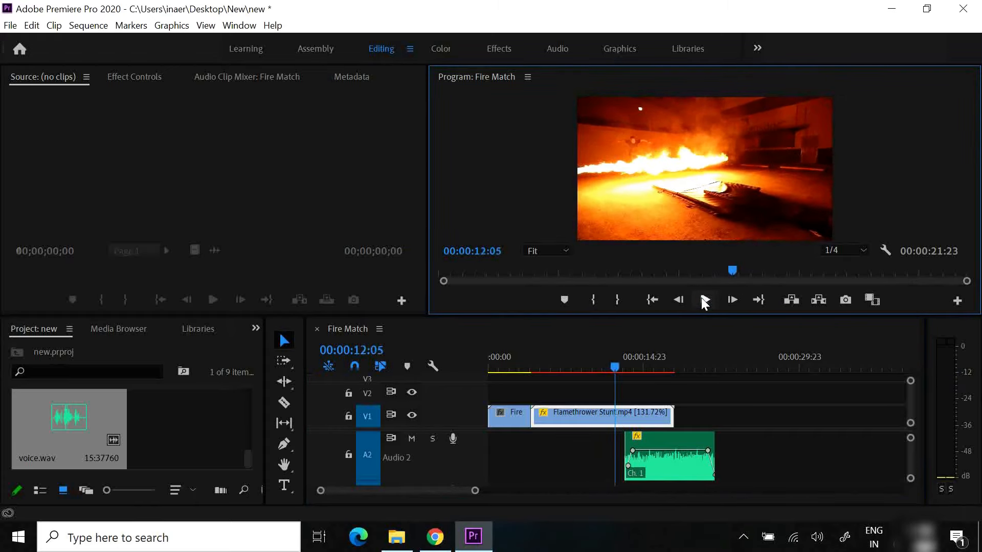
Set the Flamethrower Stunt.mp4 clip's speed to 100% and move the playhead to 00:00:10:17
right_click(594, 416)
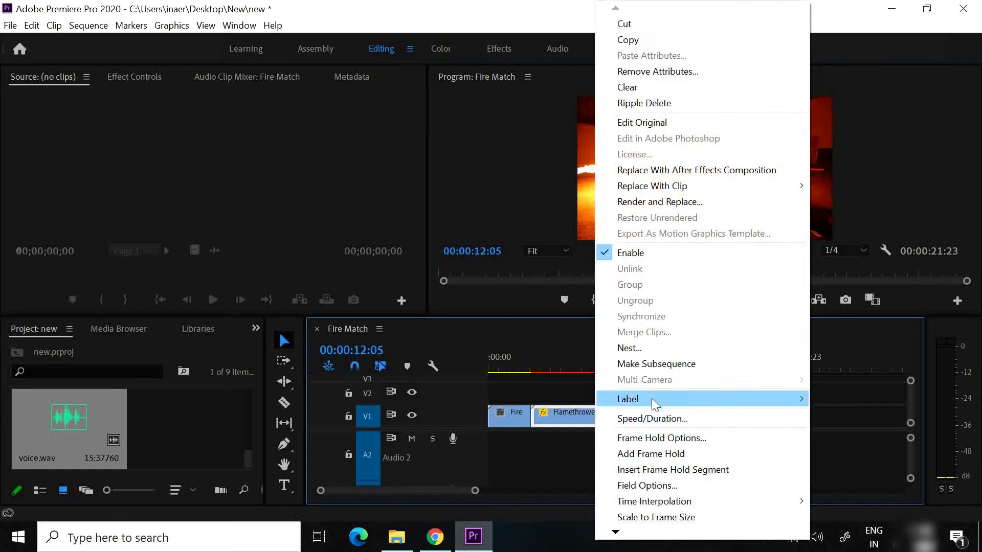
click(649, 417)
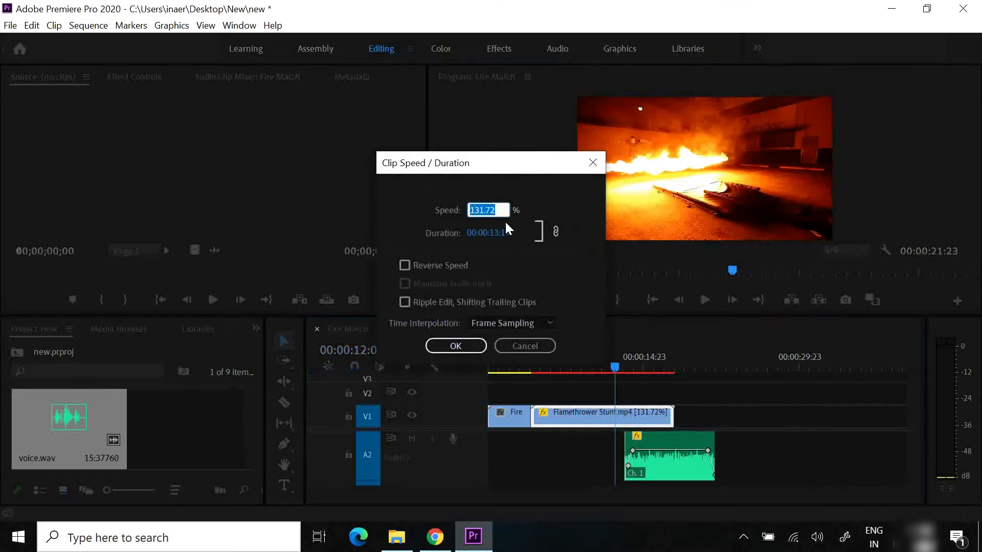
text(100)
key(Return)
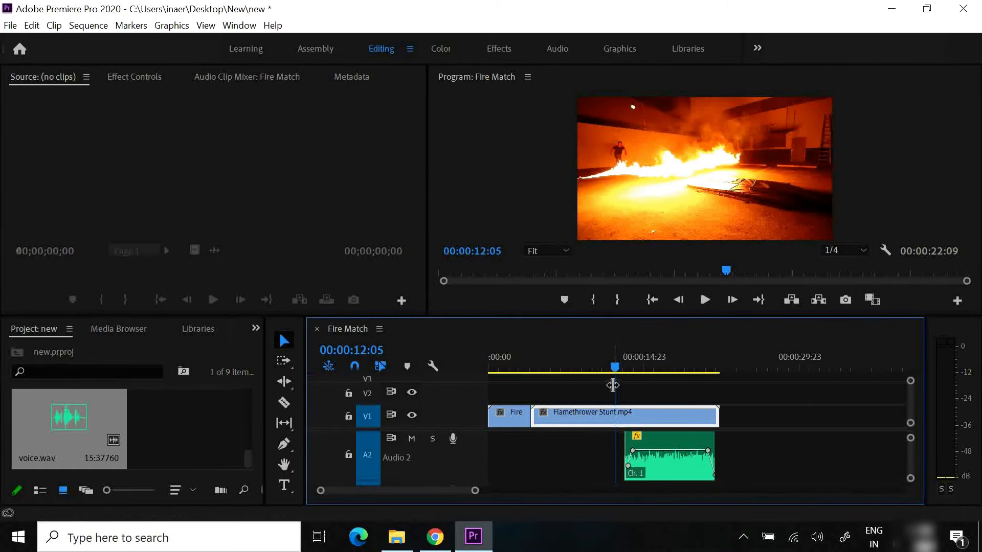
mouse_move(615, 367)
mouse_down()
mouse_move(584, 364)
mouse_move(600, 363)
mouse_up()
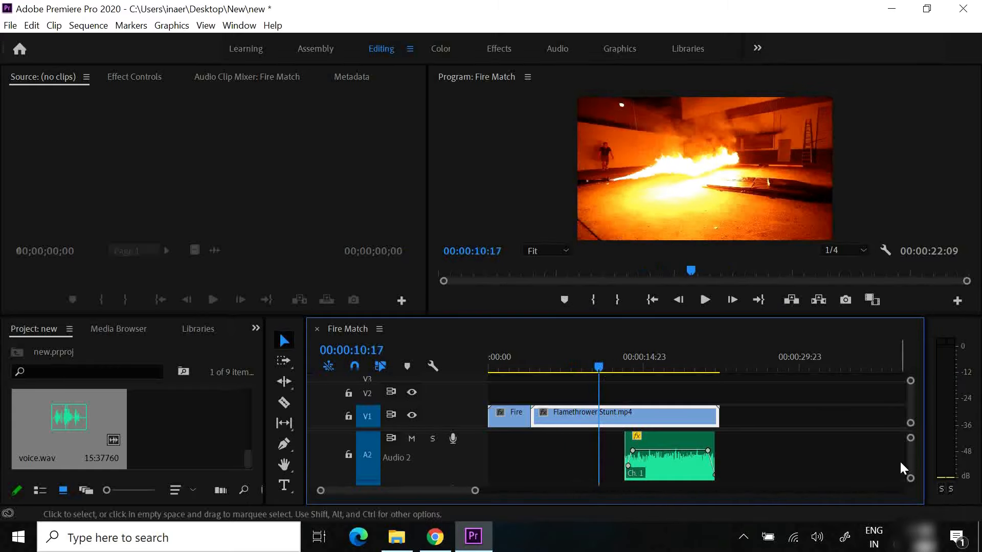
Switch to the Color workspace and try raising the Whites of the Flamethrower Stunt.mp4 clip in Lumetri Color
scroll(912, 459, up, 1)
scroll(909, 455, down, 1)
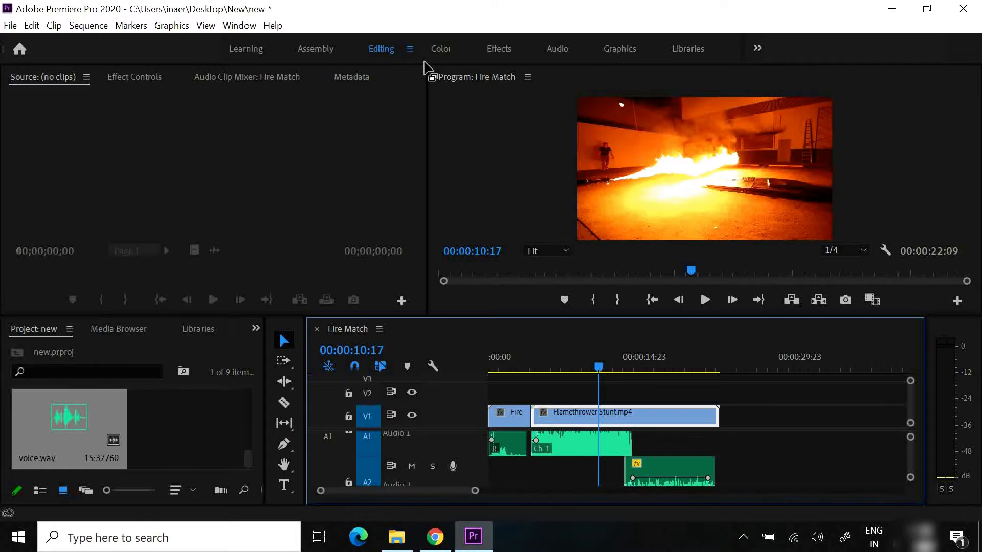
click(443, 51)
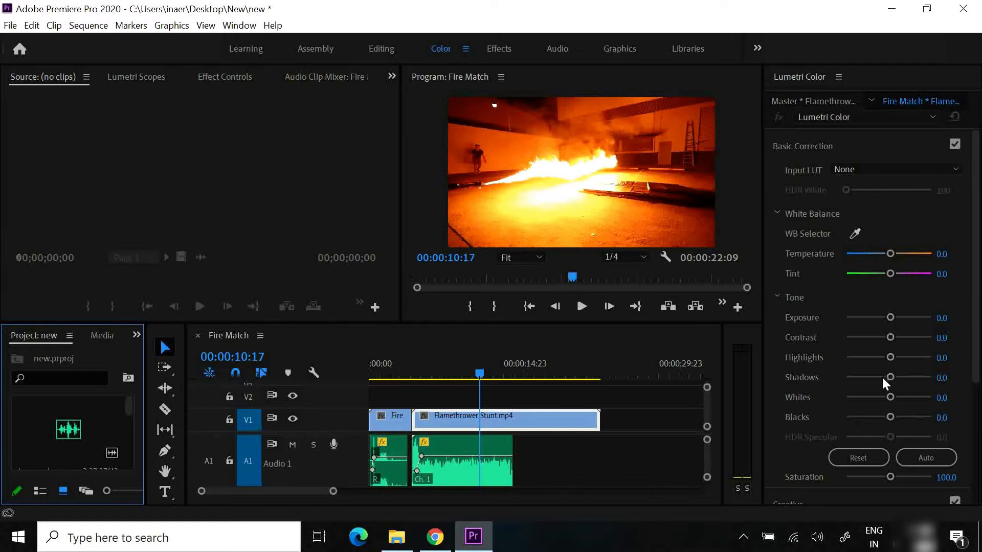
drag(977, 280, 978, 298)
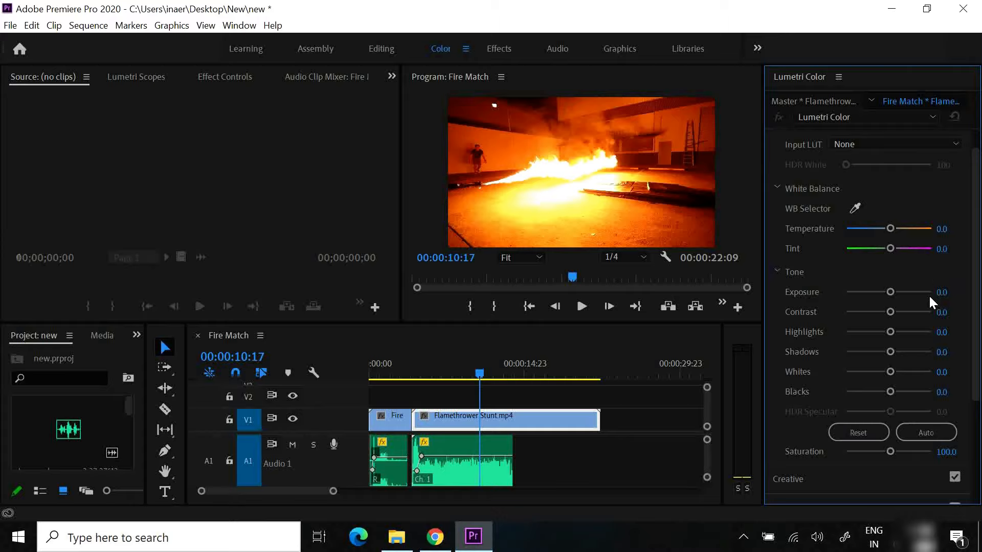
drag(942, 372, 894, 376)
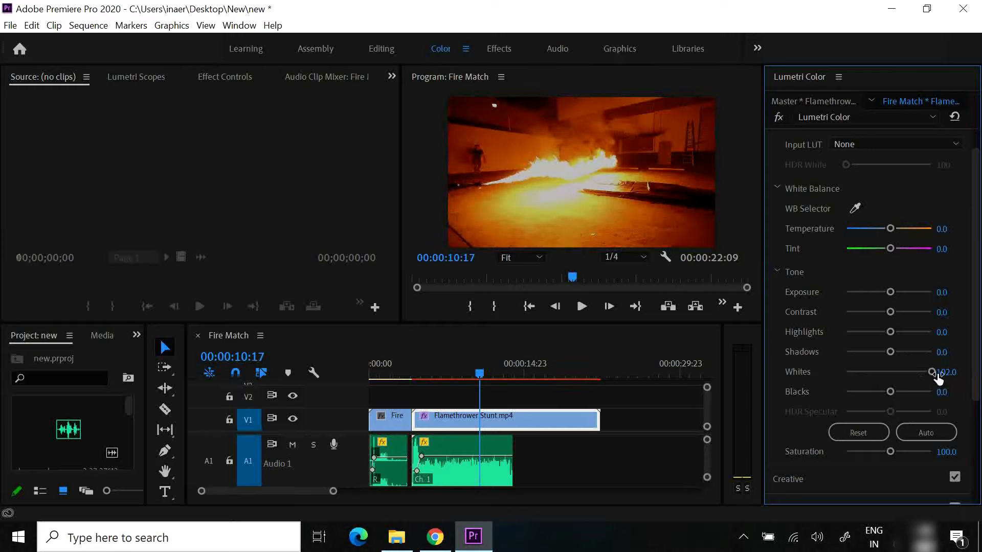
key(ctrl+z)
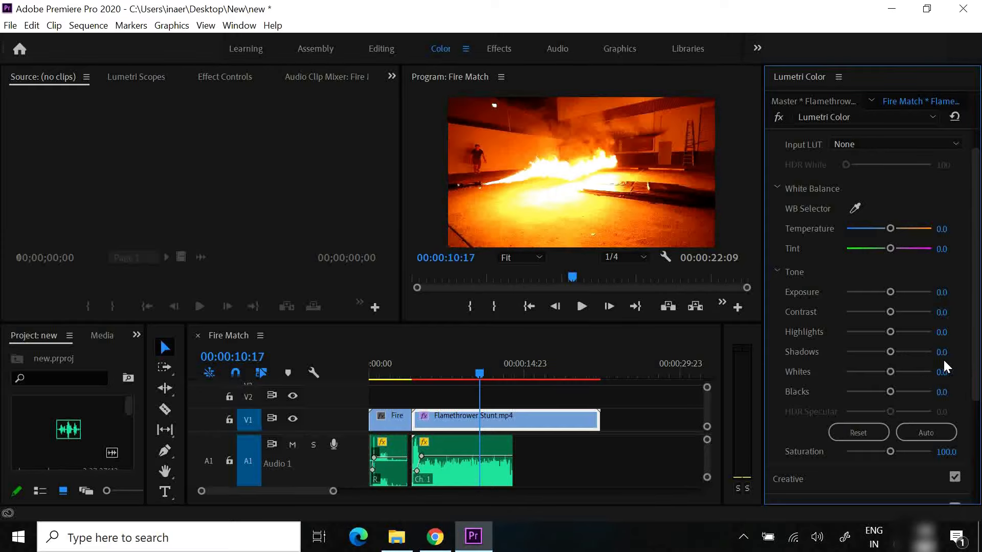
Try the Faded Film adjustment in Lumetri Color's Creative section, leaving it at 0.0, and return to Basic Correction
drag(974, 261, 975, 346)
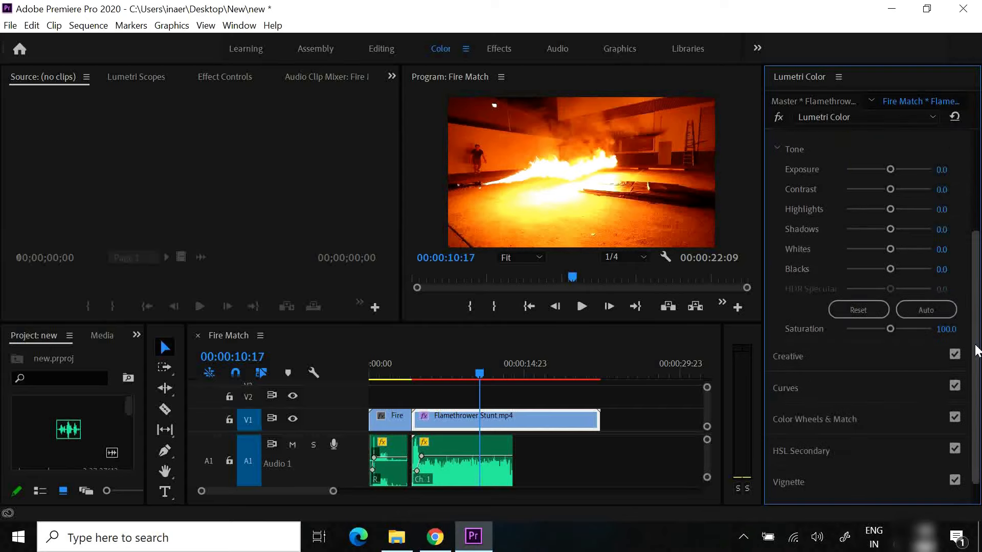
click(808, 356)
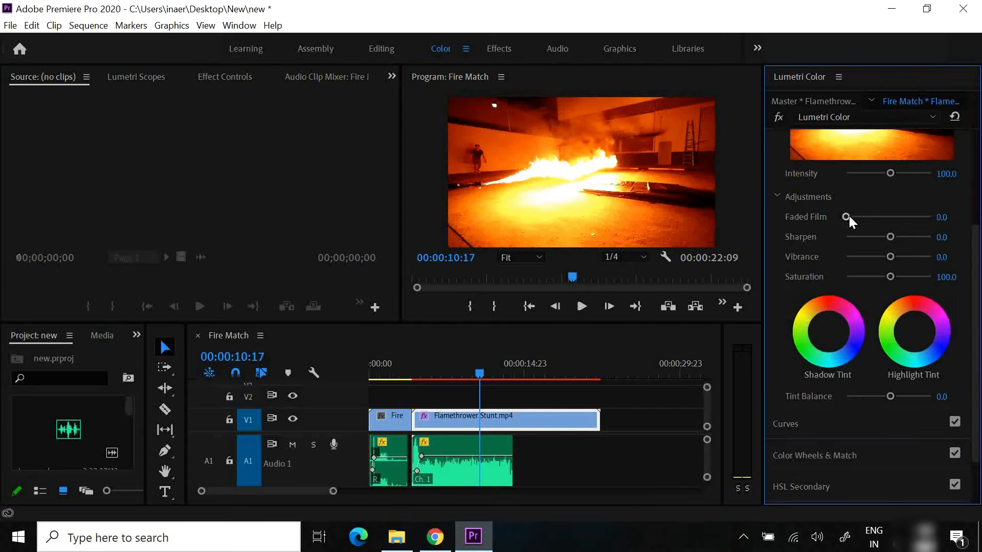
drag(849, 216, 766, 207)
scroll(971, 245, up, 5)
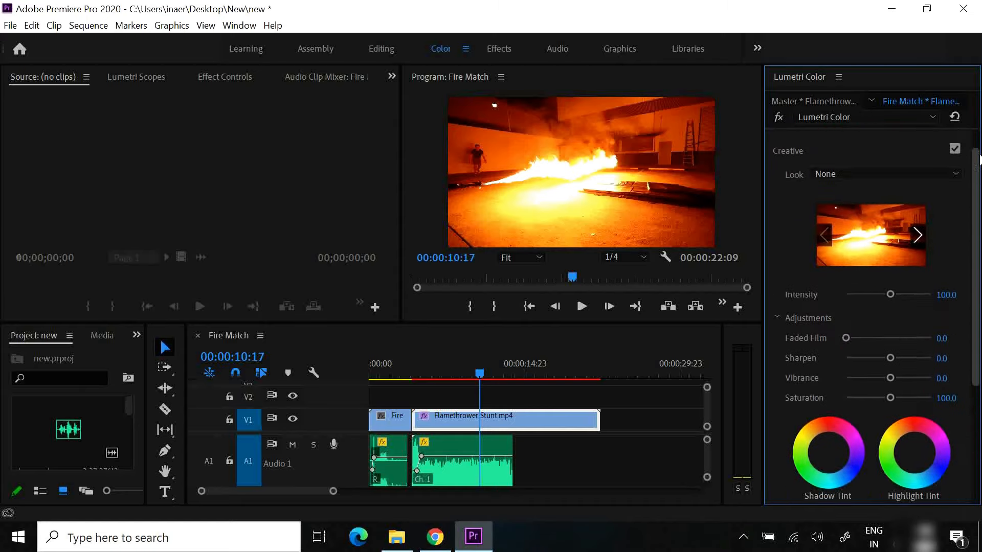
click(808, 147)
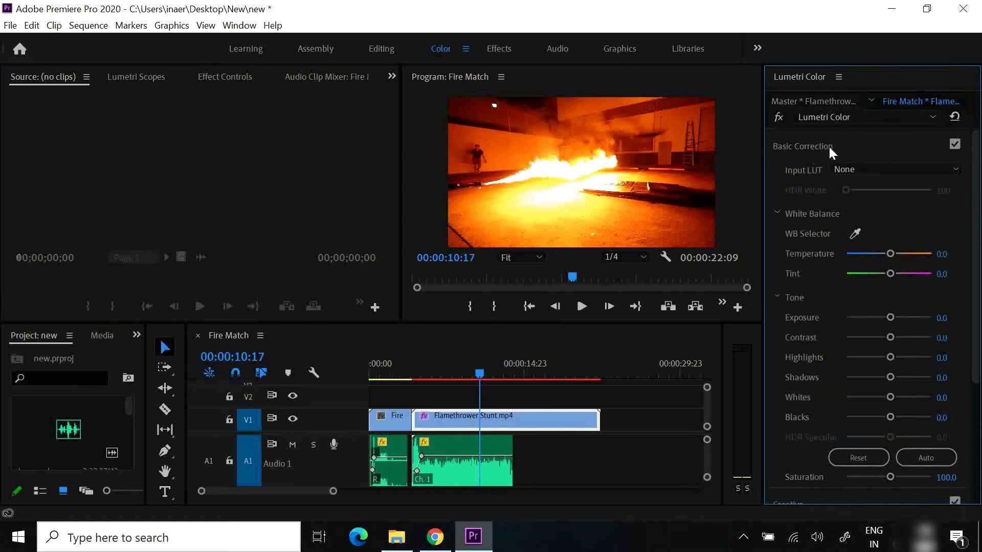
Try the ALEXA_Default_LogC2Rec709 input LUT on the Flamethrower Stunt.mp4 clip and set the input LUT back to None
click(872, 168)
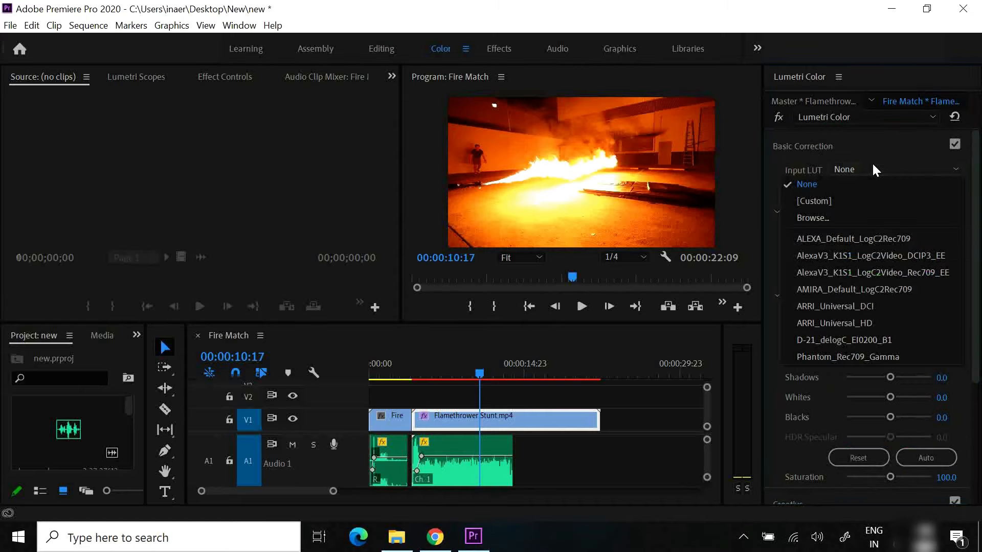
click(843, 244)
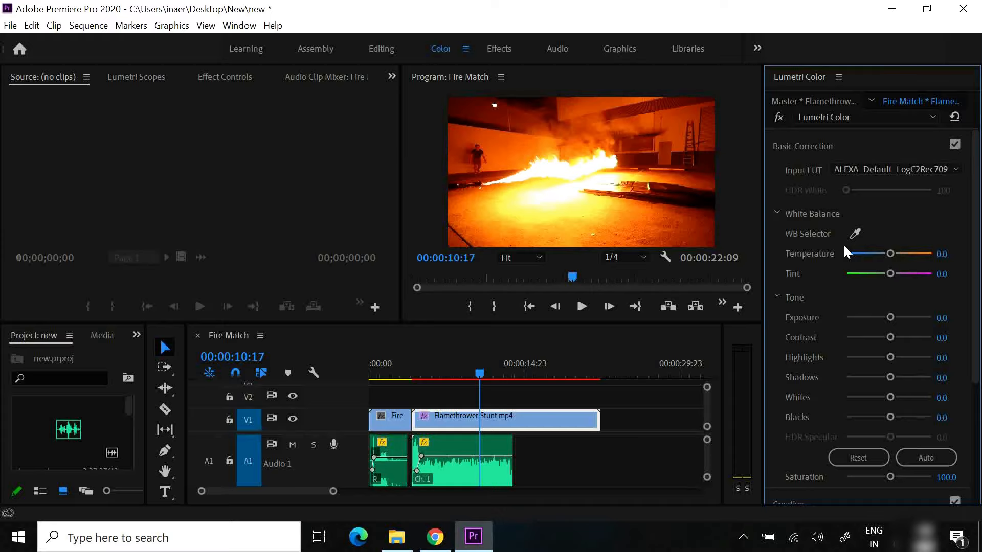
click(867, 168)
click(845, 187)
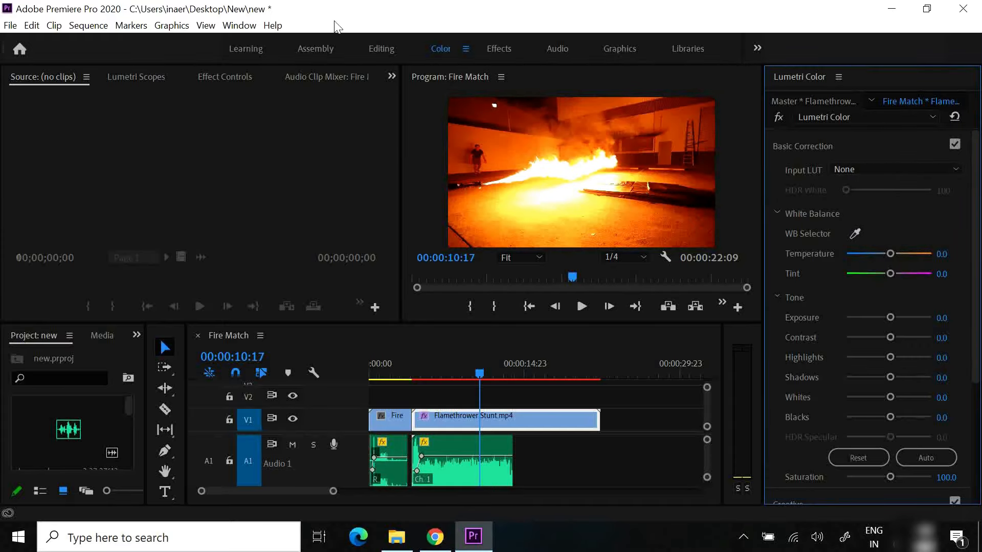
Return to the Editing workspace, render the Fire Match sequence's effects from In to Out, and stop the preview at 00:00:19:04
click(374, 47)
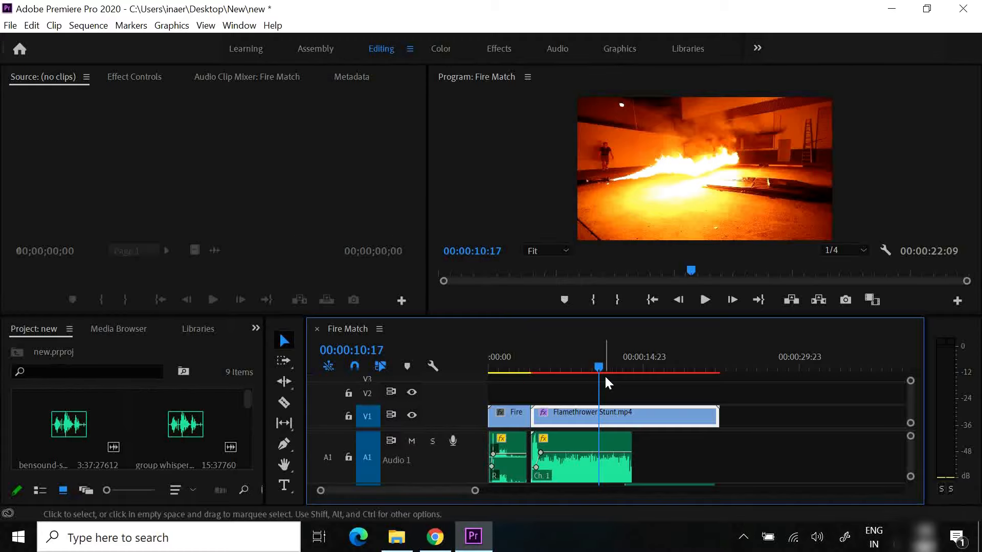
click(86, 28)
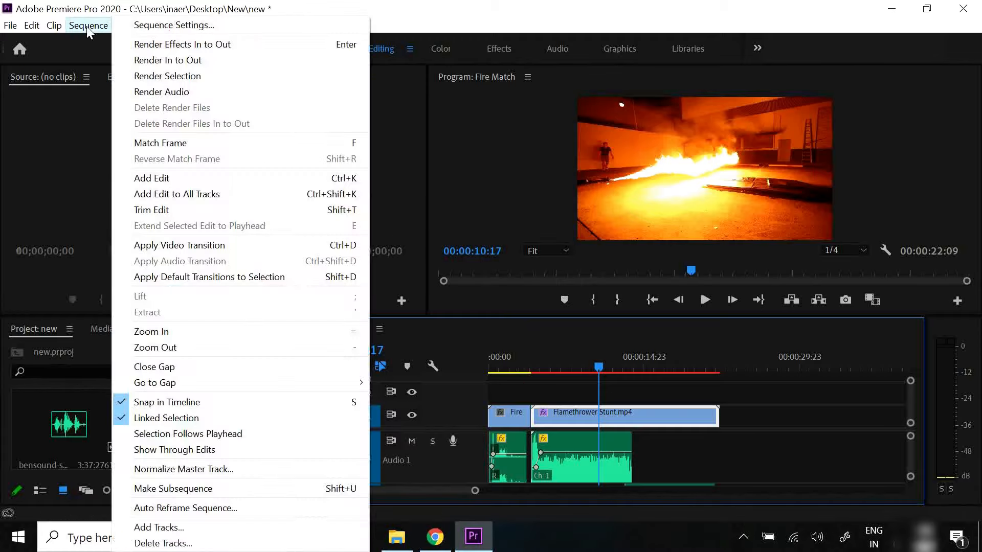
click(182, 48)
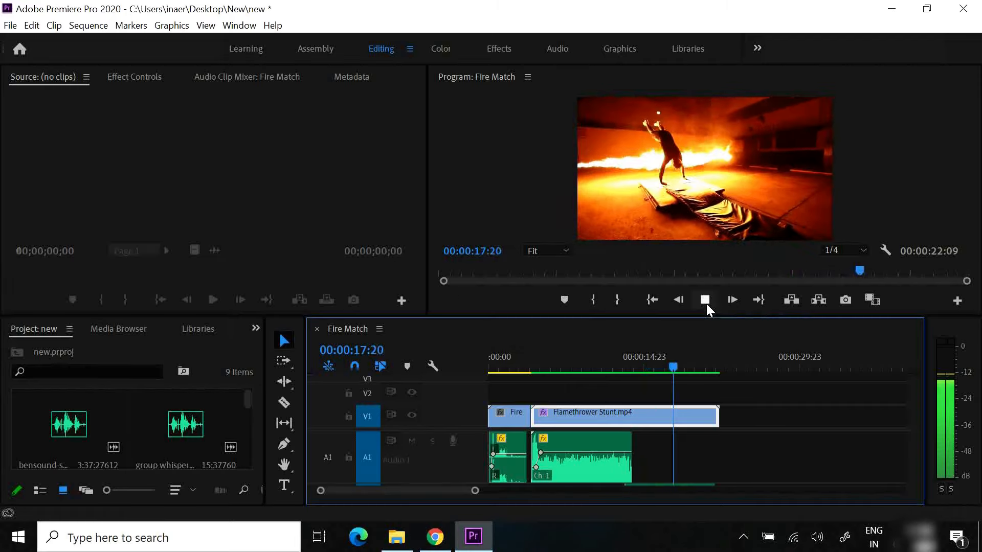
click(706, 303)
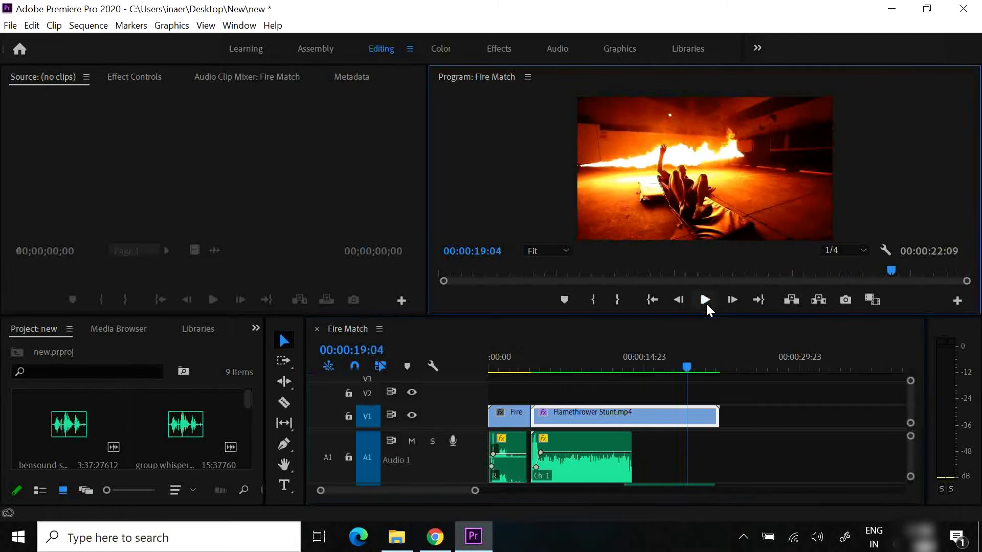
Try Full playback resolution for the Fire Match preview and set it back to 1/4
drag(686, 366, 668, 365)
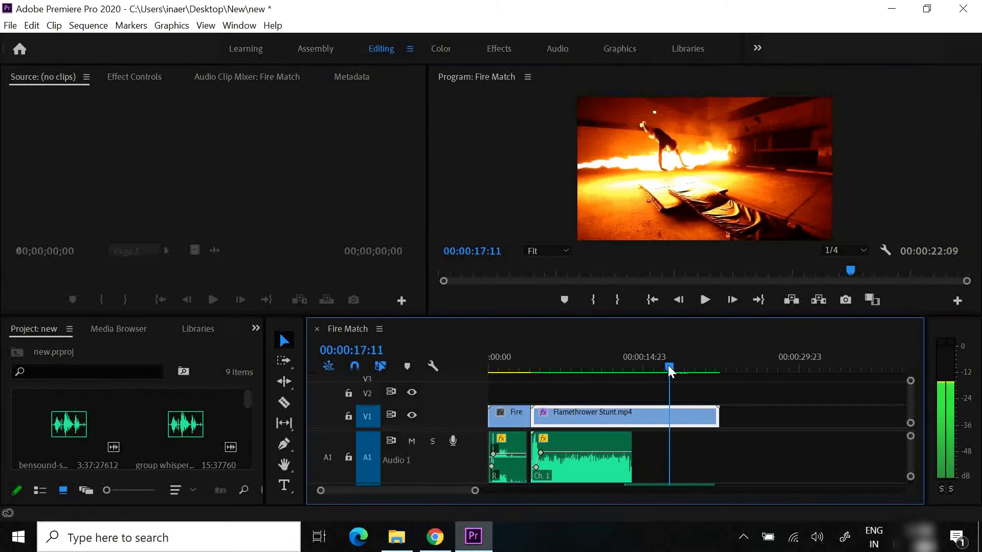
click(868, 248)
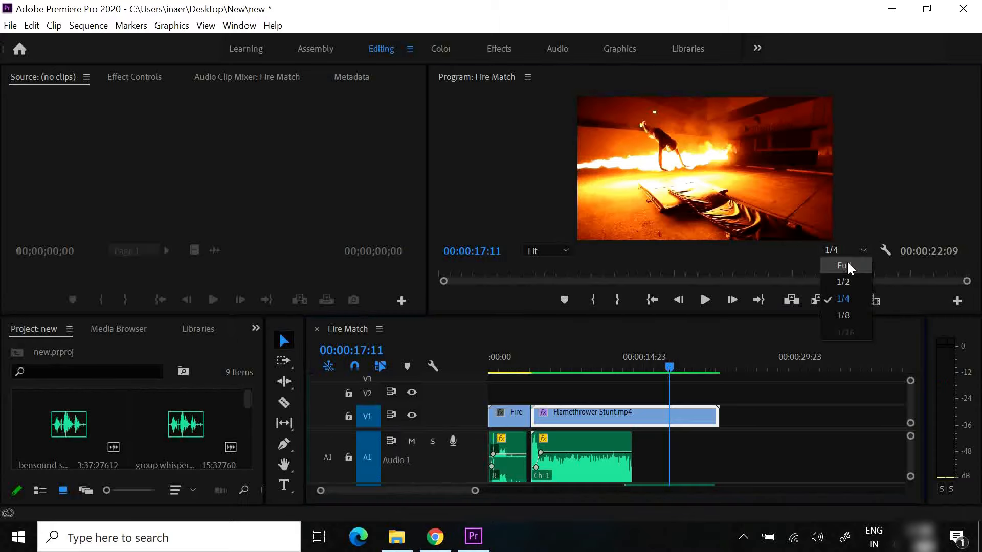
click(847, 263)
mouse_move(664, 367)
mouse_down()
mouse_move(621, 370)
mouse_move(651, 372)
mouse_up()
click(855, 252)
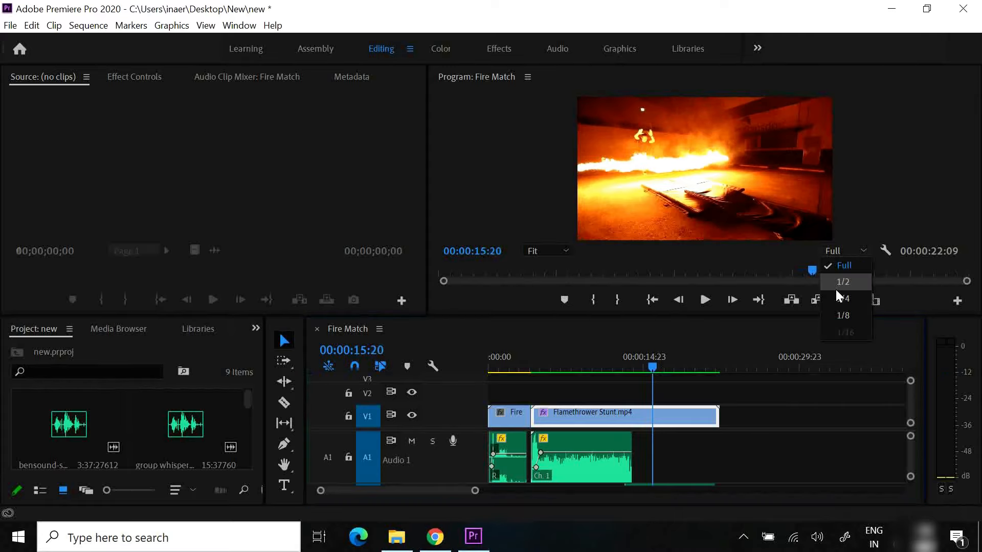
click(837, 290)
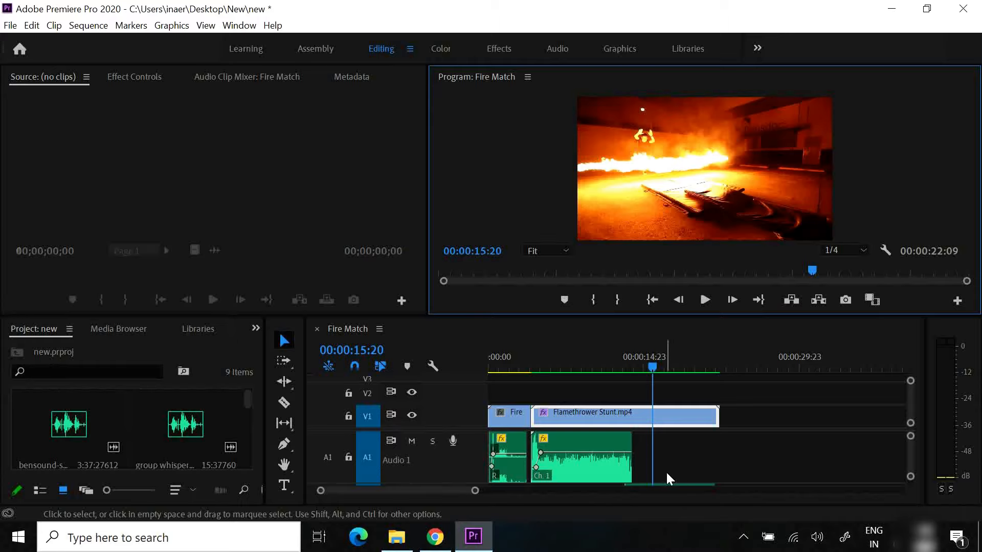
Enlarge the timeline around the cut between the two clips and show the Dissolve video transitions in the Effects workspace
click(468, 492)
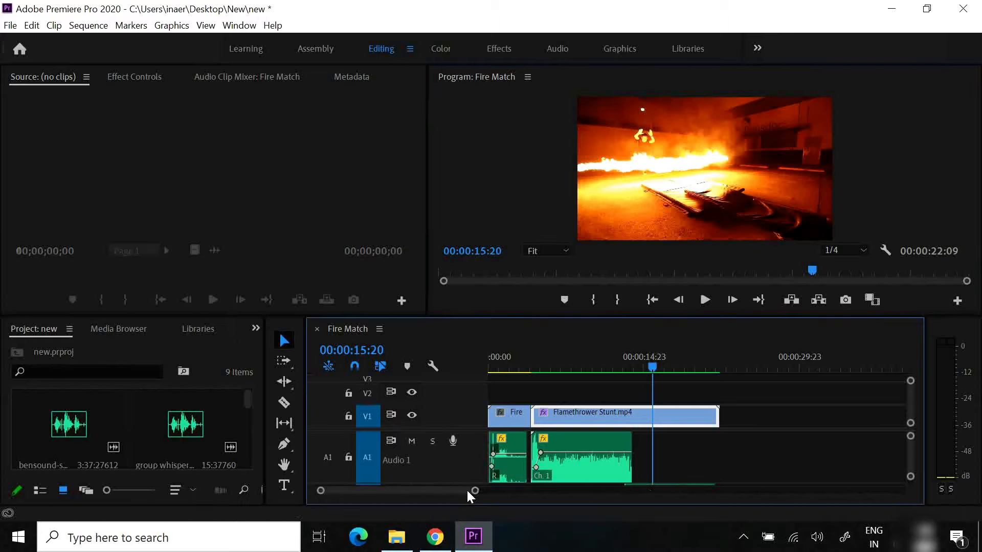
drag(474, 491, 395, 487)
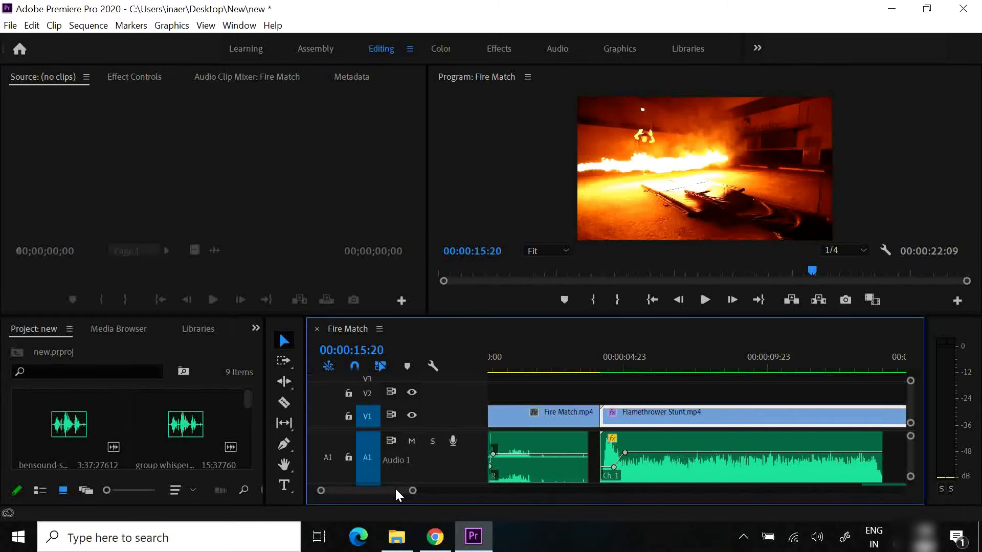
click(550, 425)
click(627, 414)
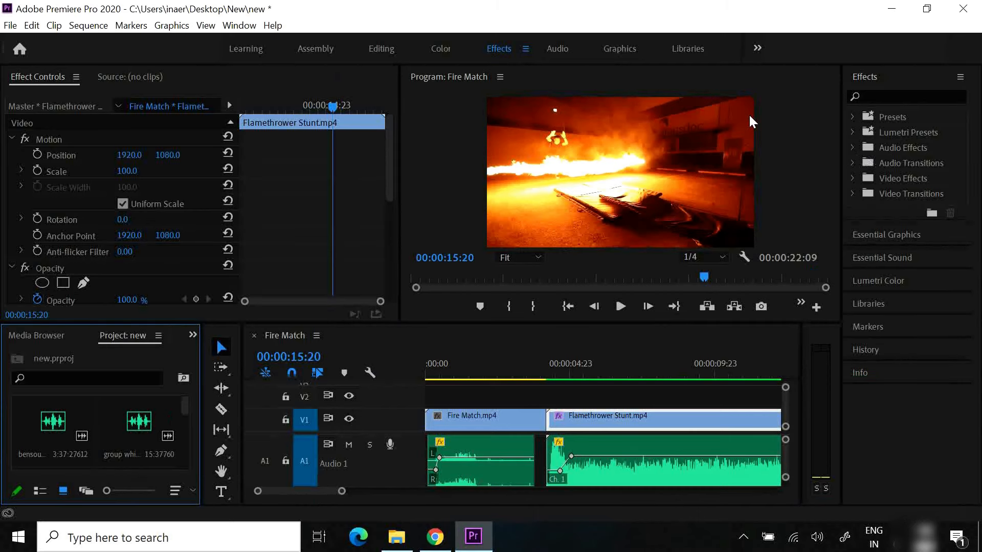
click(852, 194)
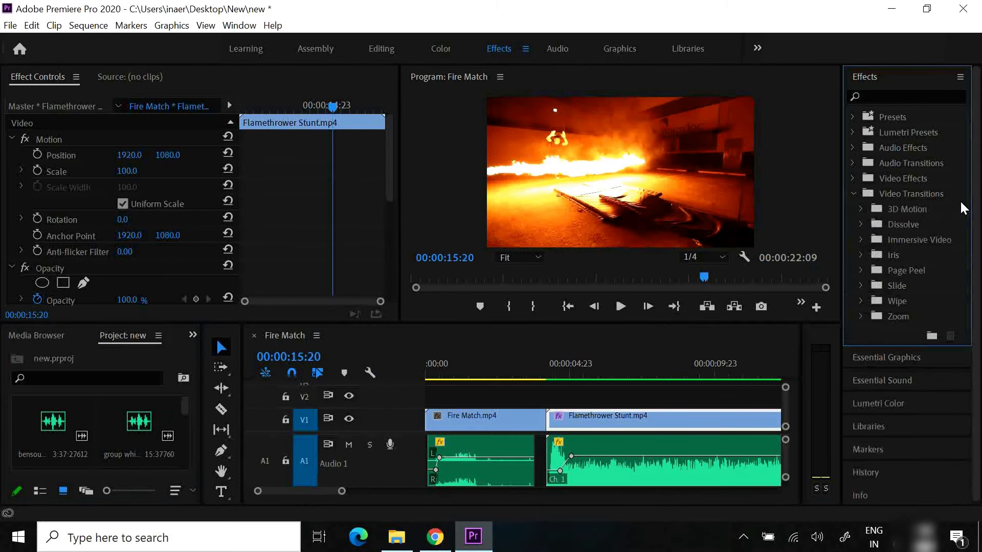
click(861, 218)
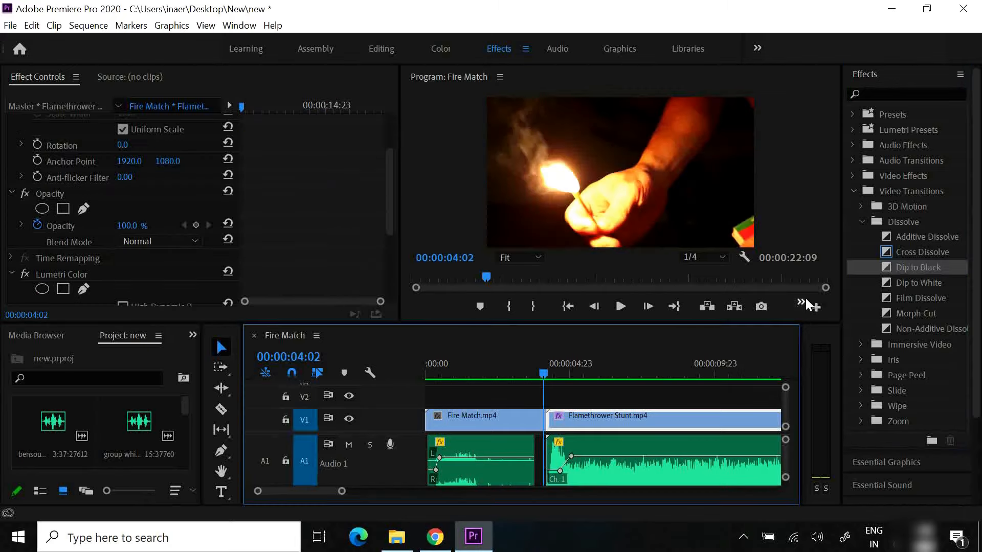
Try a Dip to Black transition at the start of Flamethrower Stunt.mp4, preview it across the cut, and undo it
drag(910, 270, 554, 429)
drag(544, 371, 534, 371)
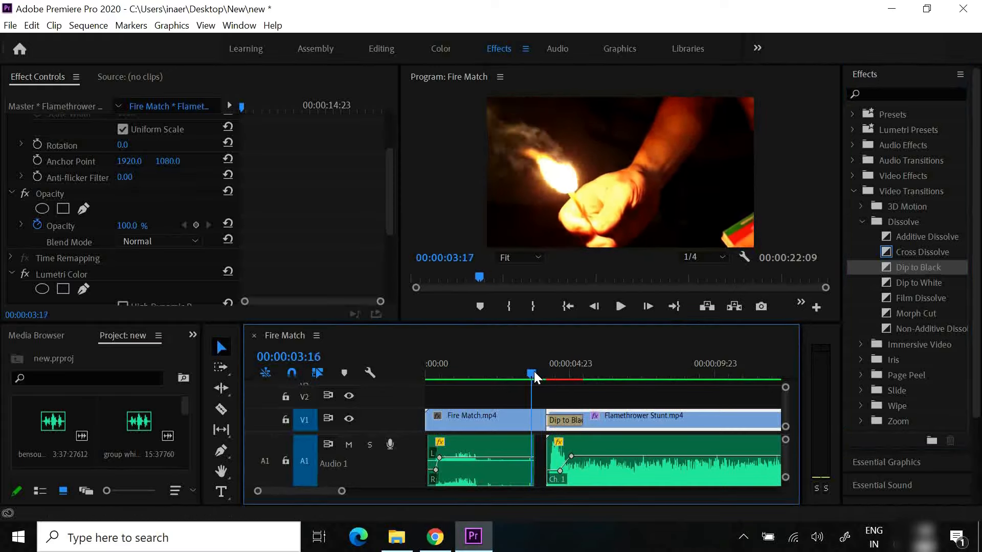
click(622, 304)
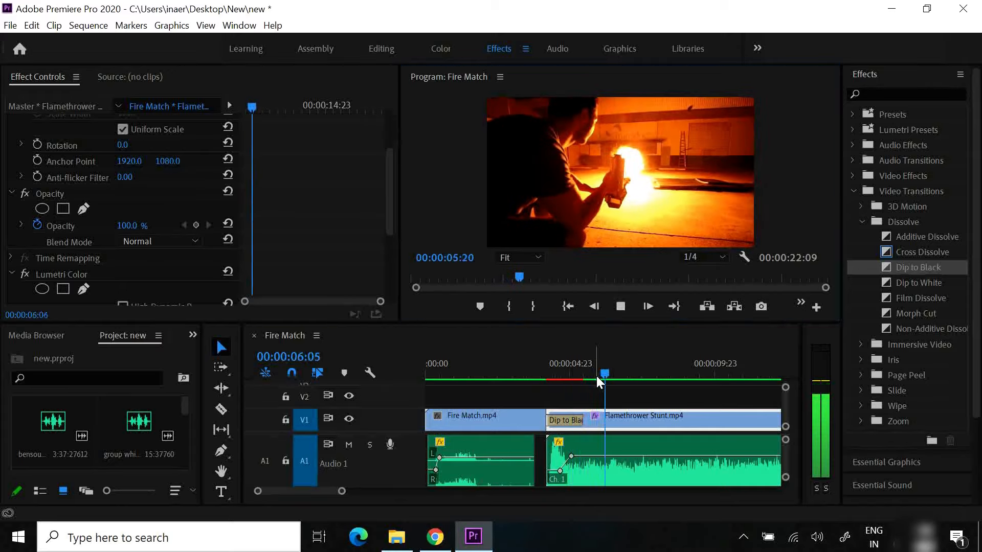
drag(597, 376, 542, 376)
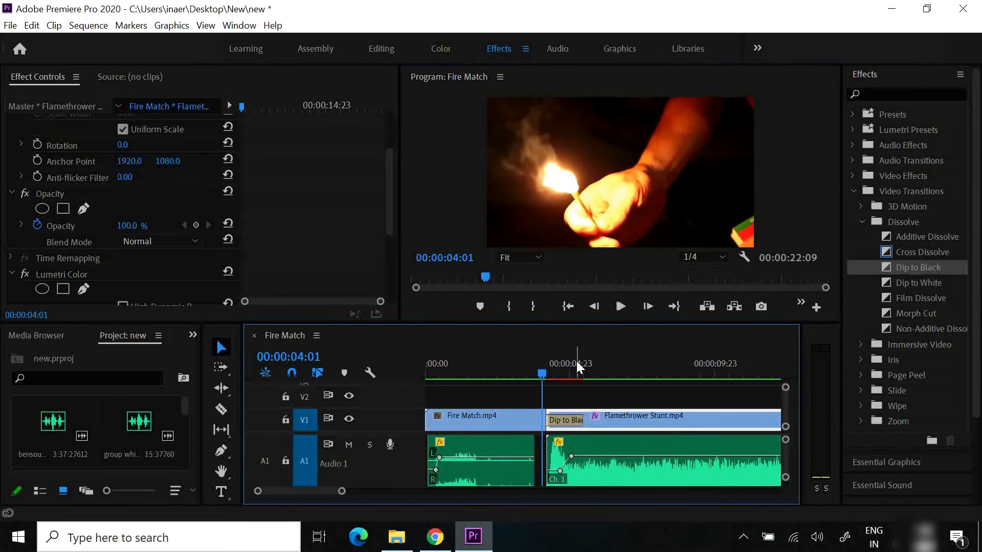
click(616, 307)
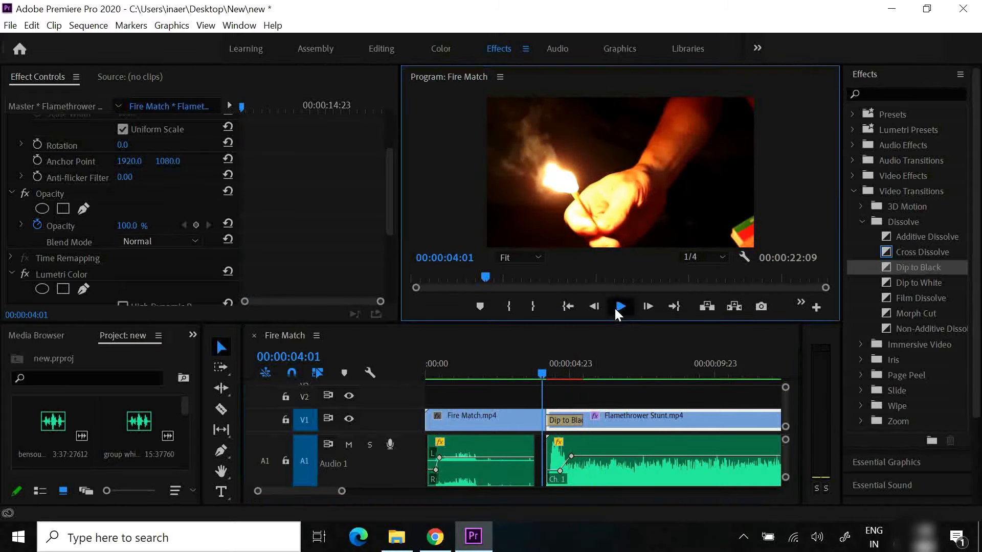
click(590, 371)
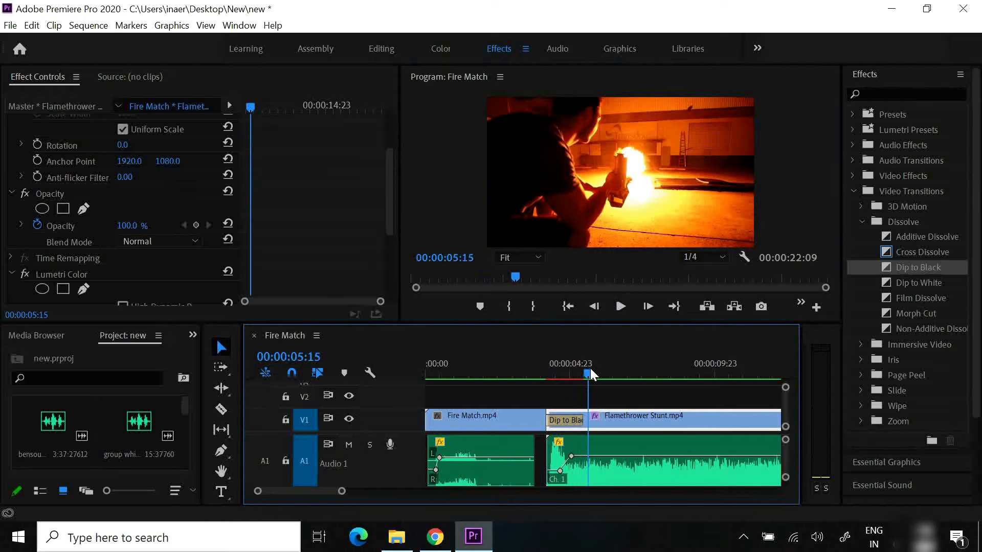
drag(587, 375, 551, 378)
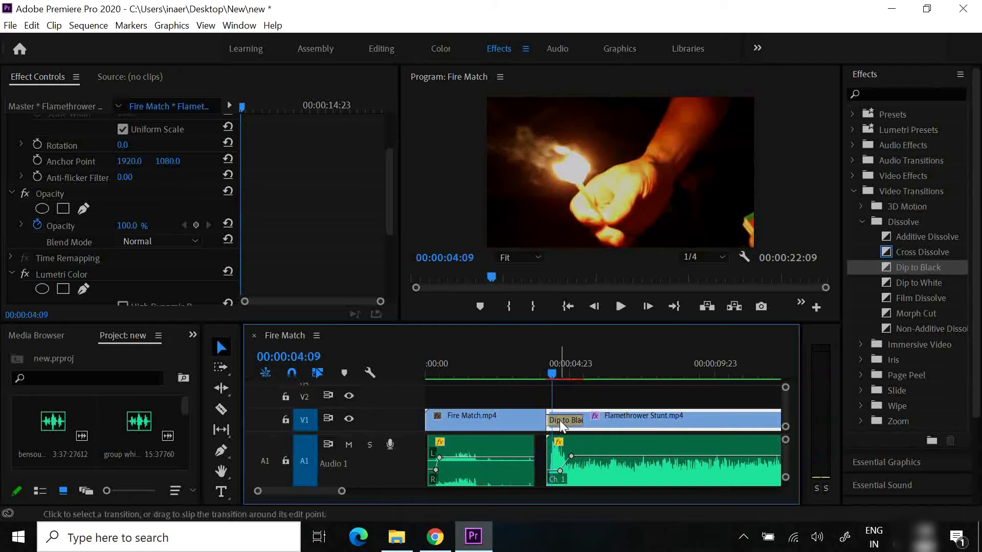
key(ctrl+z)
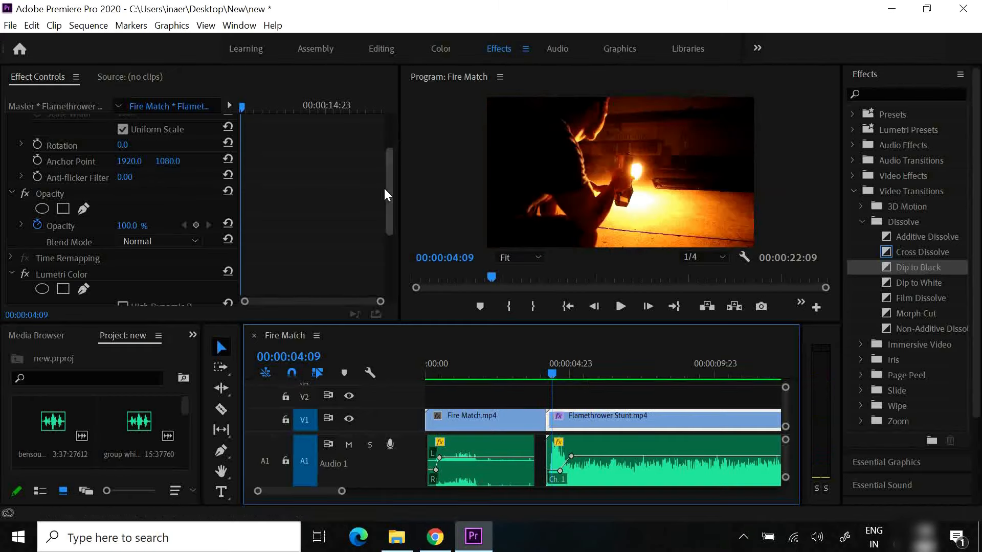
Select the Fire Match.mp4 clip for effect editing and place the playhead at 00:00:03:23, near the clip's end
drag(386, 184, 391, 128)
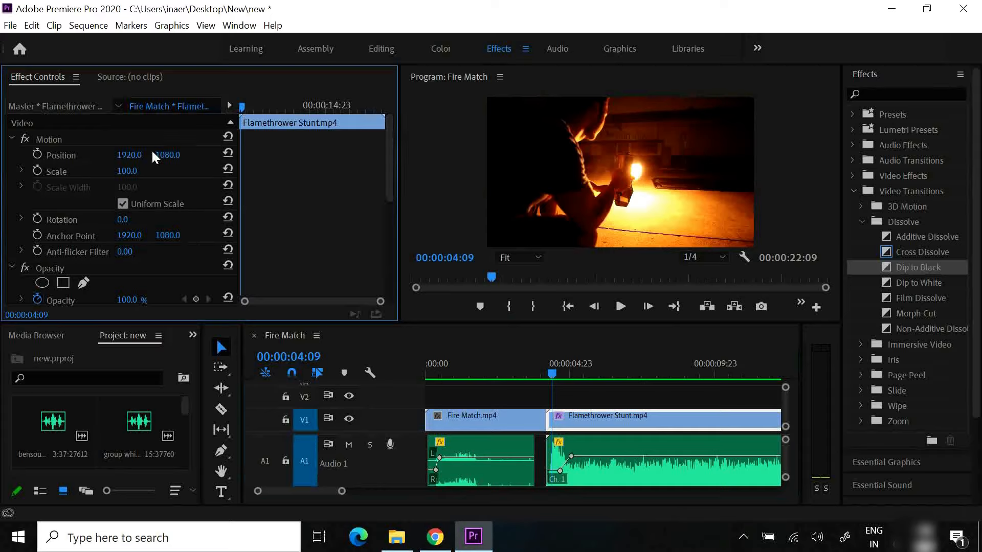
click(471, 418)
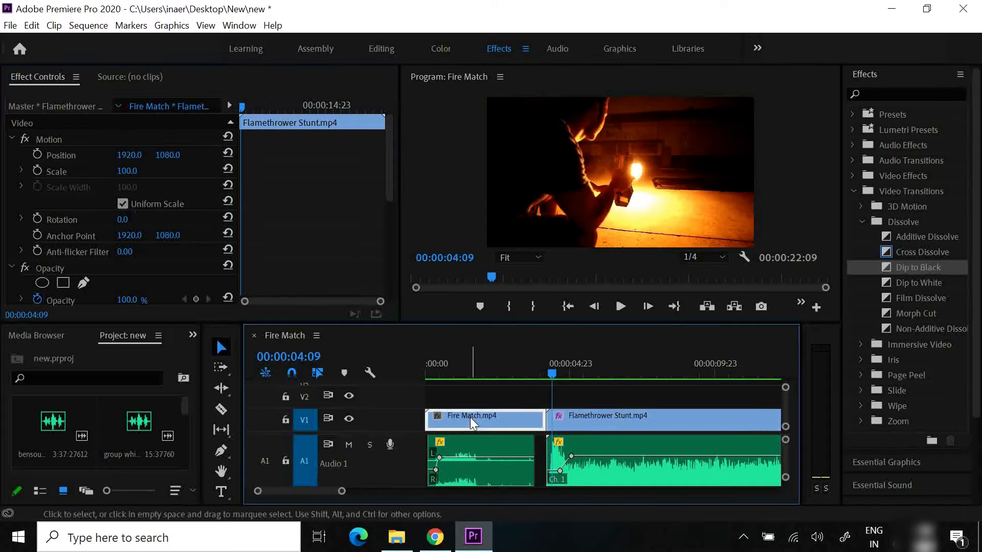
drag(554, 381, 540, 379)
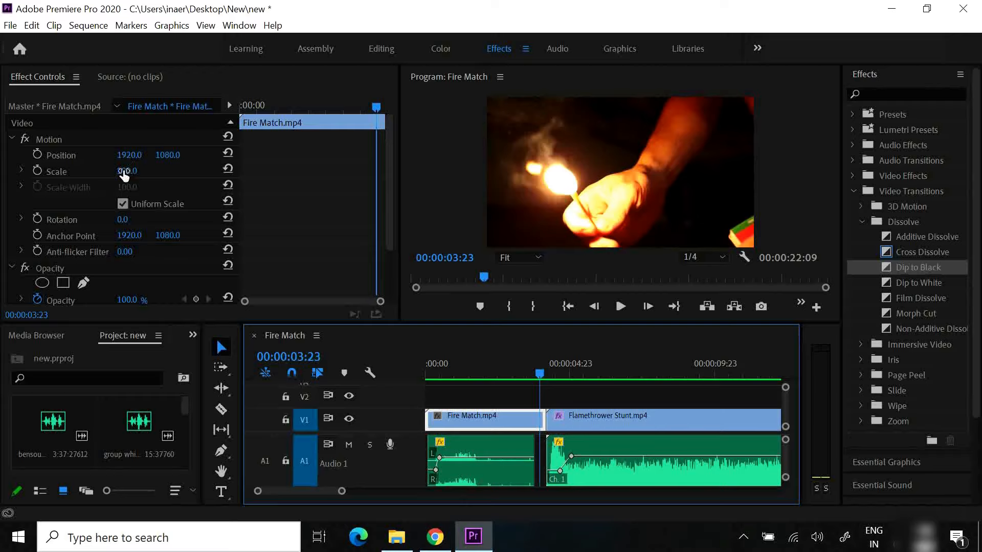
Try Scale 62.0, Position 1999.0, 934.0 and Rotation -18.0° on the Fire Match.mp4 clip, resetting each parameter
drag(129, 173, 195, 168)
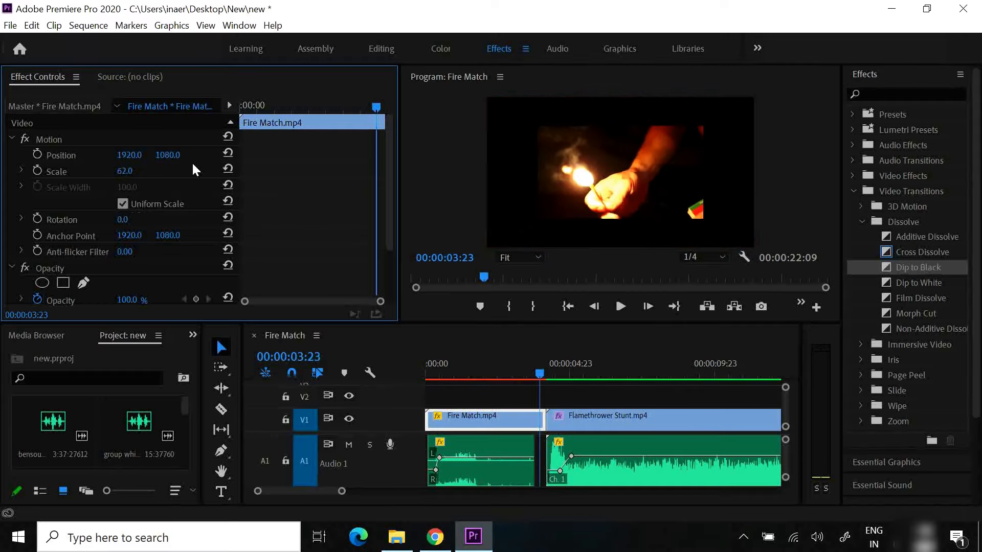
click(228, 169)
drag(129, 155, 55, 149)
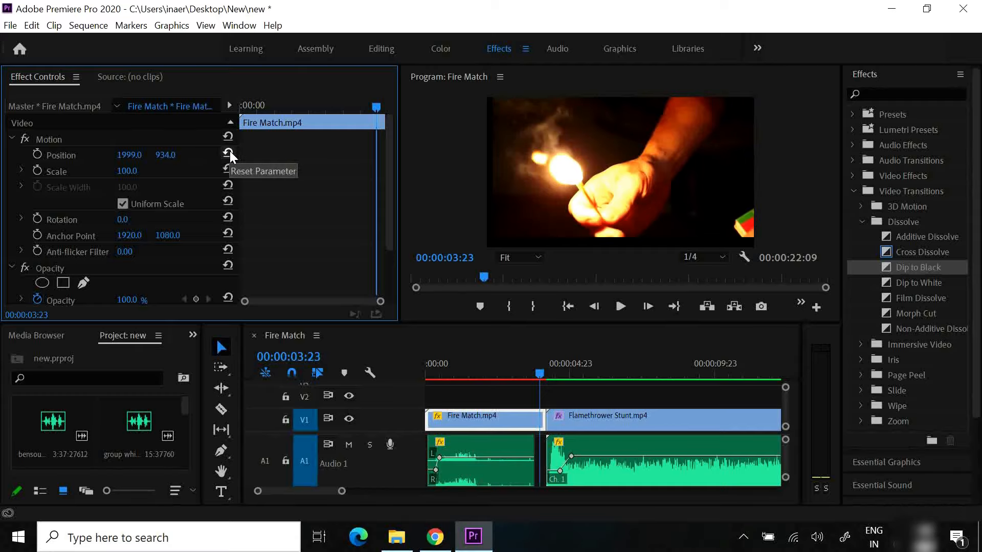
click(234, 152)
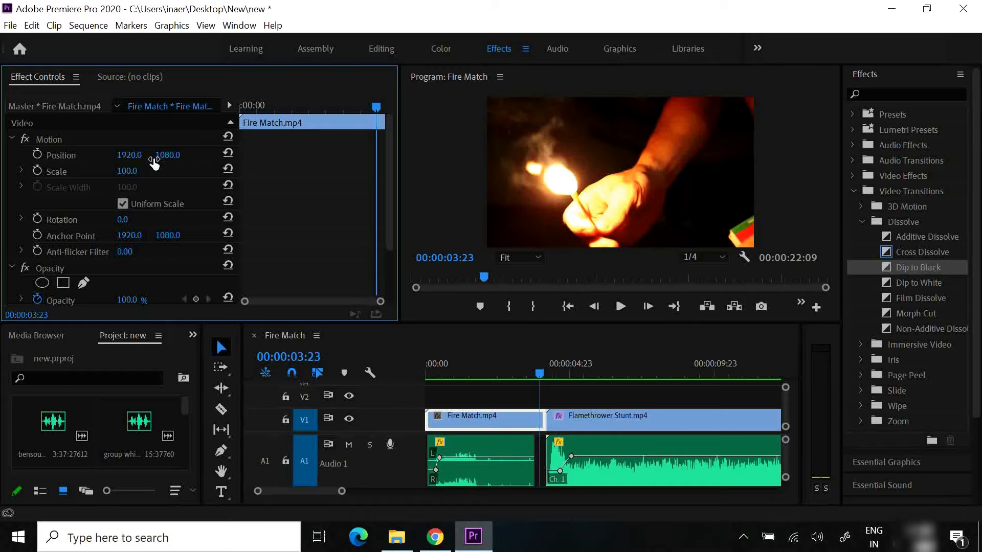
drag(388, 185, 380, 211)
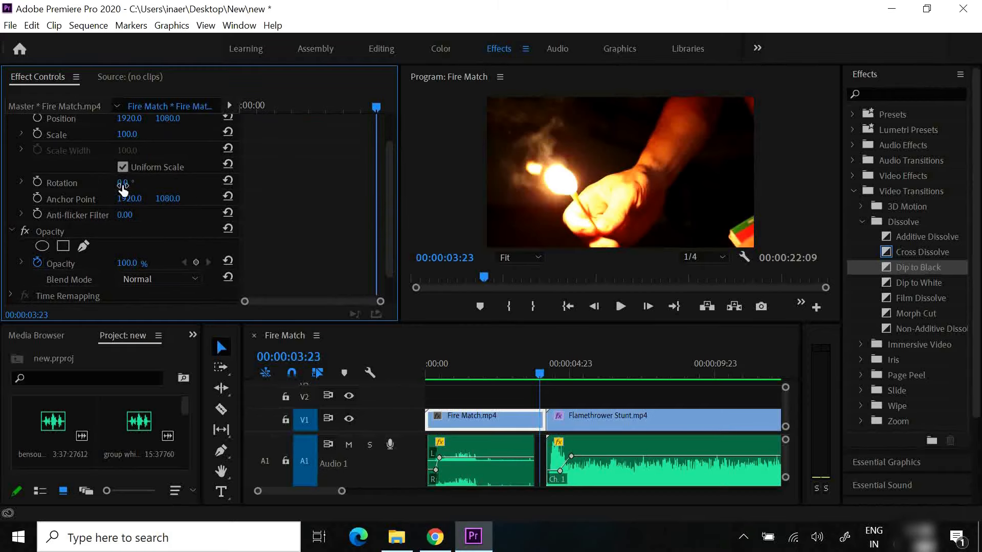
mouse_move(123, 189)
mouse_down()
mouse_move(218, 203)
mouse_move(109, 187)
mouse_up()
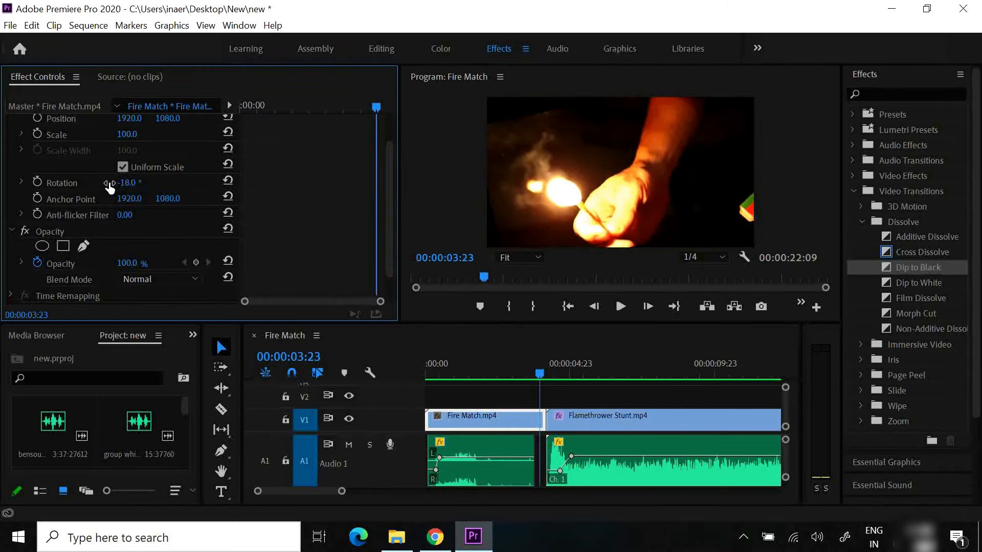
click(227, 180)
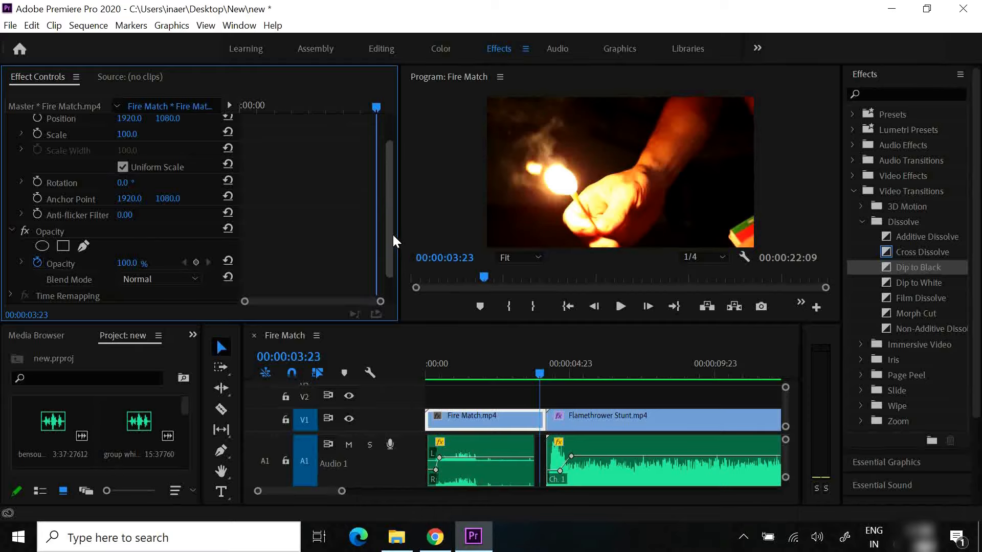
Try lowering the Fire Match.mp4 clip's opacity to 0% at 00:00:03:23 and set it back to 100%
drag(392, 235, 391, 253)
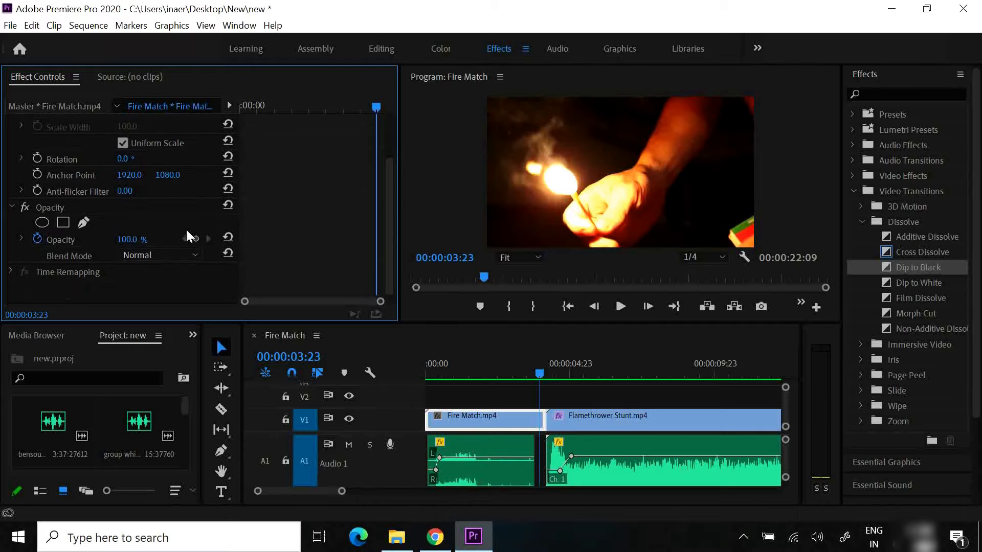
drag(119, 240, 9, 238)
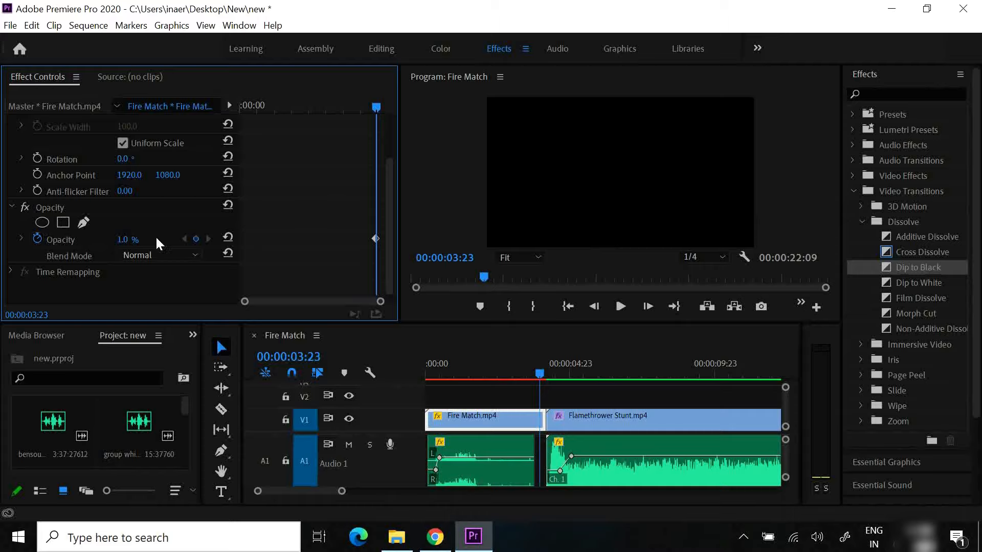
mouse_move(121, 243)
mouse_down()
mouse_move(134, 244)
mouse_move(119, 244)
mouse_up()
click(121, 235)
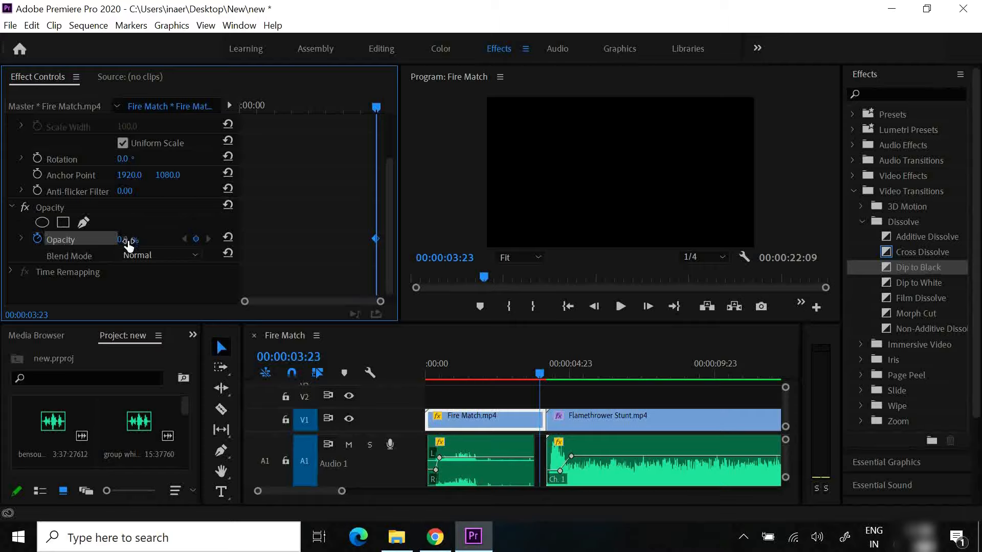
drag(128, 244, 163, 243)
click(123, 239)
text(100)
key(Return)
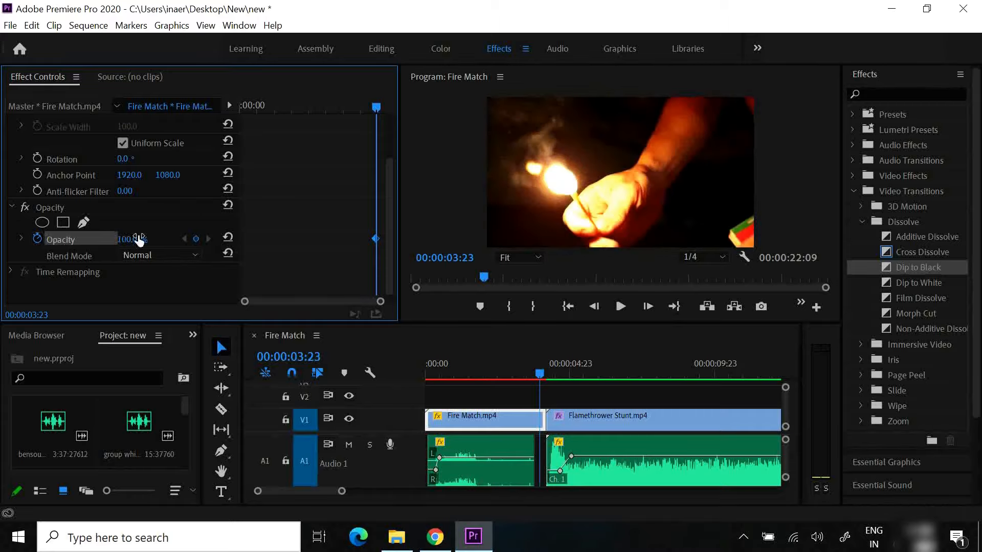
Move the playhead to 00:00:04:05 and delete the Fire Match.mp4 clip's existing opacity keyframes
drag(380, 104, 413, 109)
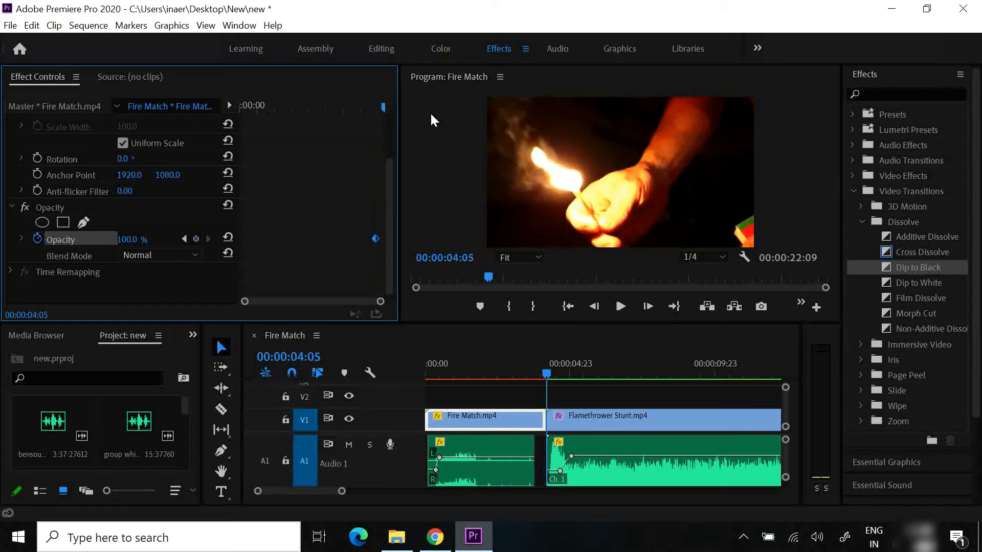
click(41, 238)
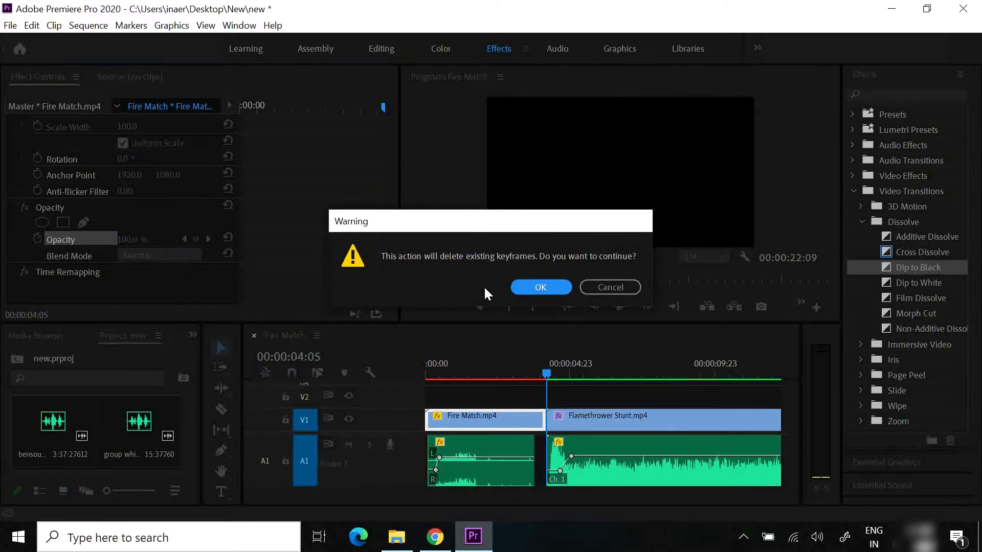
click(542, 288)
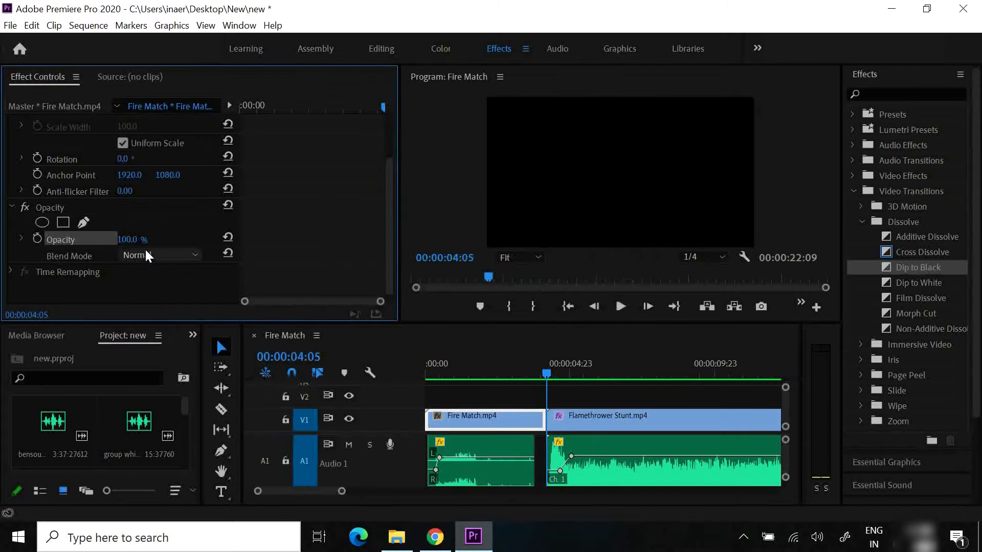
Fade out Fire Match.mp4 with opacity keyframes of 0% at 00:00:04:05 and 100% at 00:00:03:18
click(37, 239)
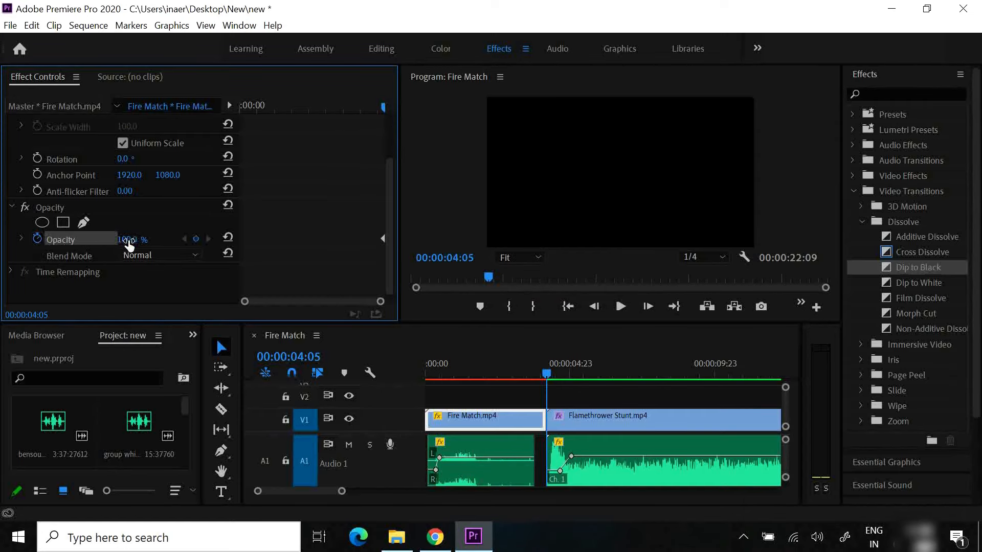
drag(130, 242, 27, 240)
drag(382, 110, 368, 109)
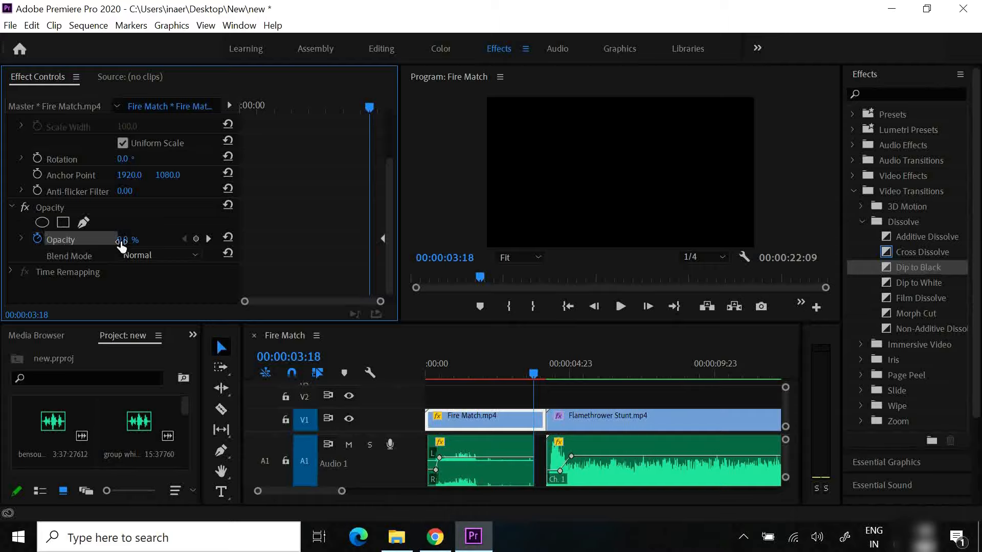
drag(121, 246, 306, 257)
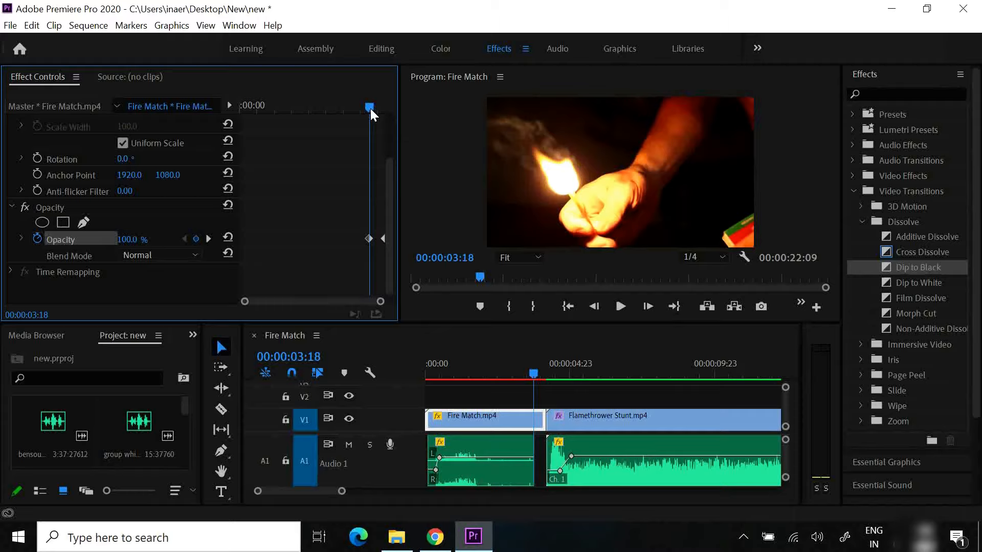
Shift the first opacity keyframe of the Fire Match.mp4 fade-out slightly later and play the fade from 00:00:03:11
mouse_move(370, 108)
mouse_down()
mouse_move(360, 110)
mouse_move(395, 117)
mouse_move(378, 118)
mouse_up()
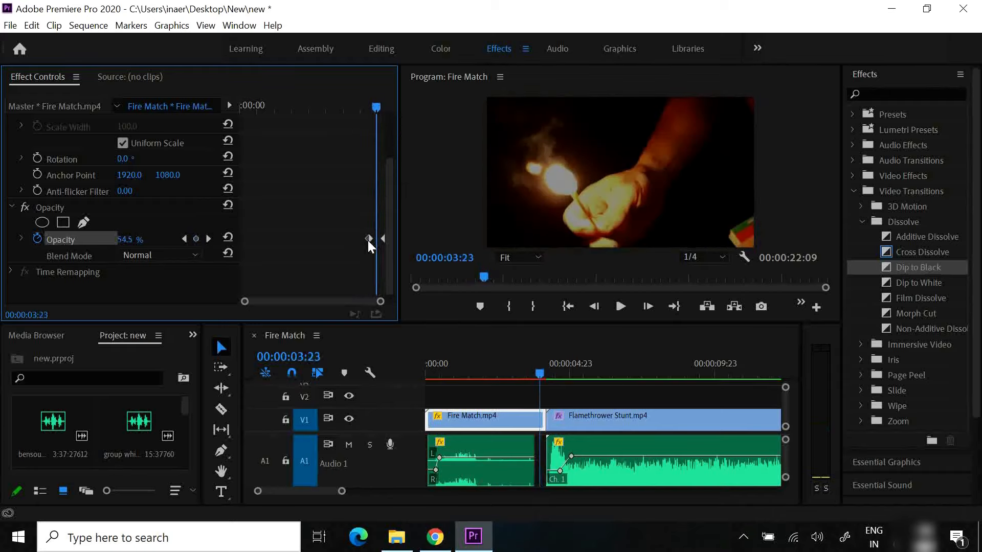
mouse_move(368, 239)
mouse_down()
mouse_move(358, 238)
mouse_move(371, 240)
mouse_up()
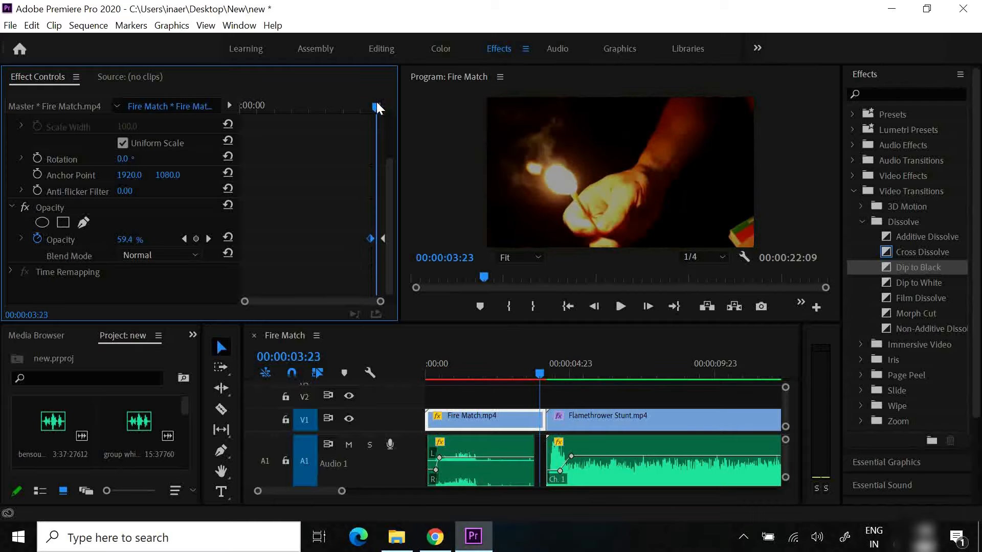
mouse_move(377, 108)
mouse_down()
mouse_move(361, 104)
mouse_move(388, 118)
mouse_move(359, 113)
mouse_up()
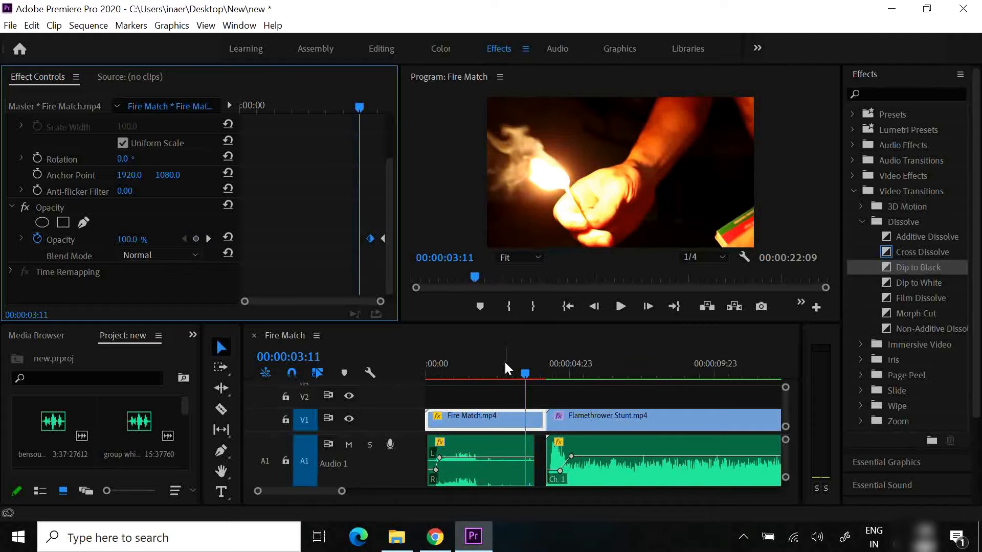
click(621, 306)
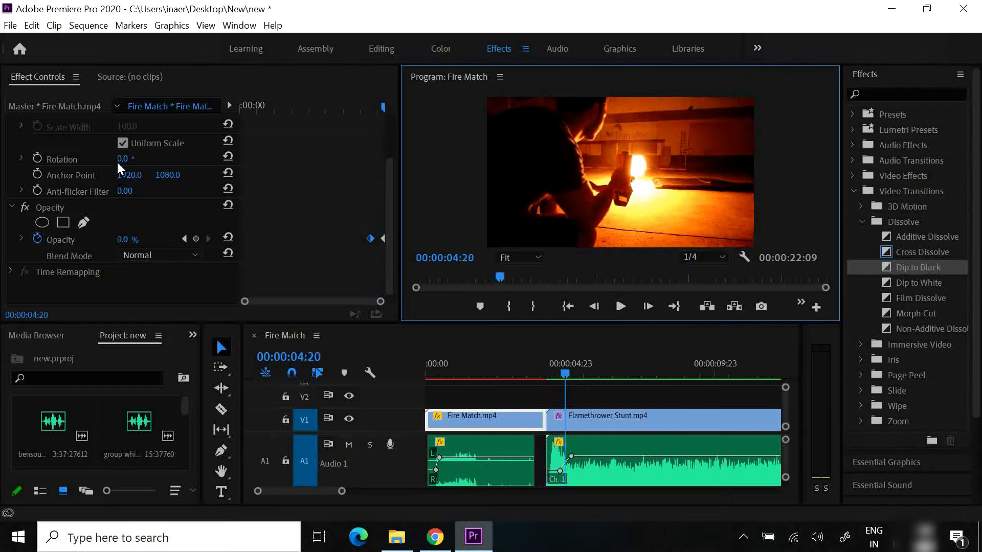
Save the project
click(31, 25)
click(10, 25)
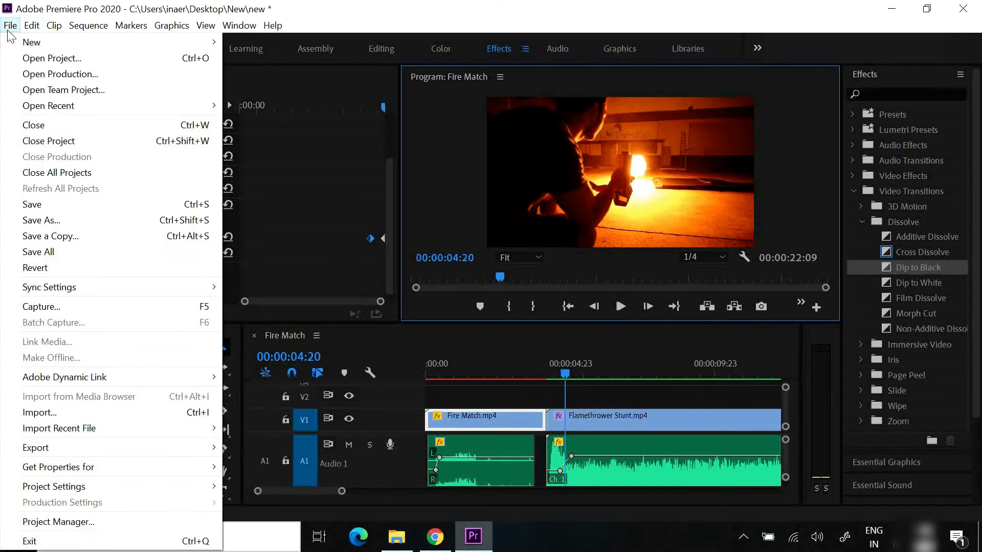
click(45, 204)
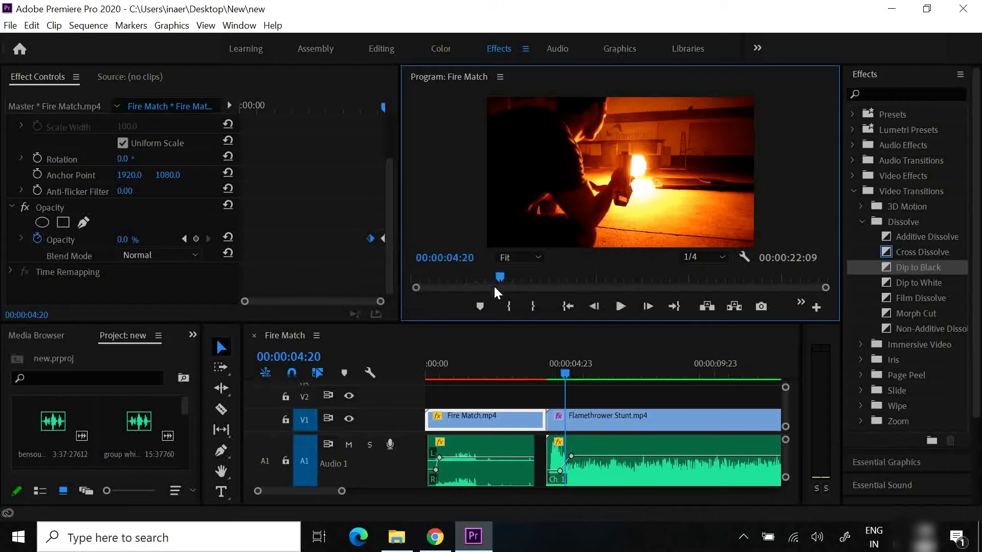
Open voice.wav in the Source monitor, listen to its start, and mark an In point at 00;00;02;06
drag(565, 373, 539, 374)
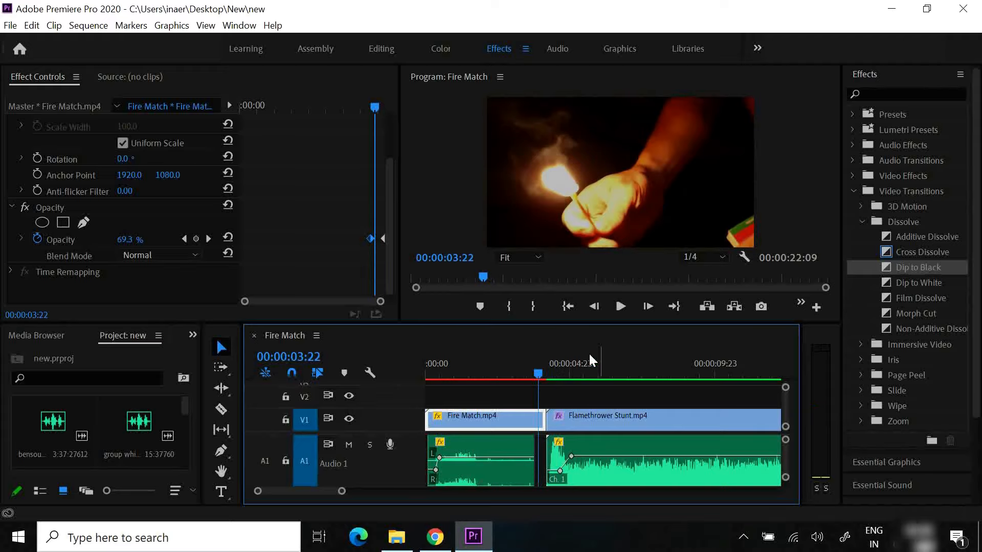
scroll(784, 454, down, 3)
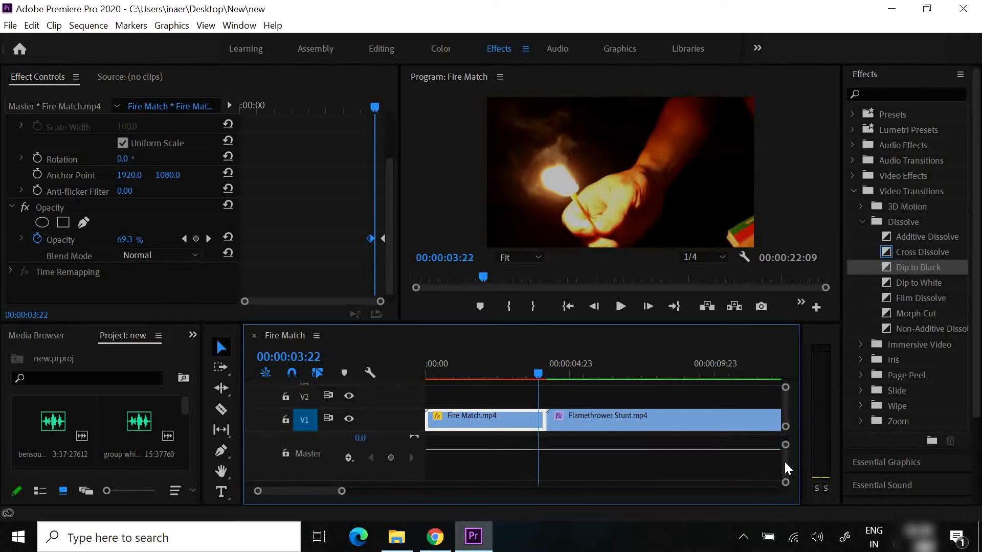
scroll(52, 433, down, 2)
double_click(52, 433)
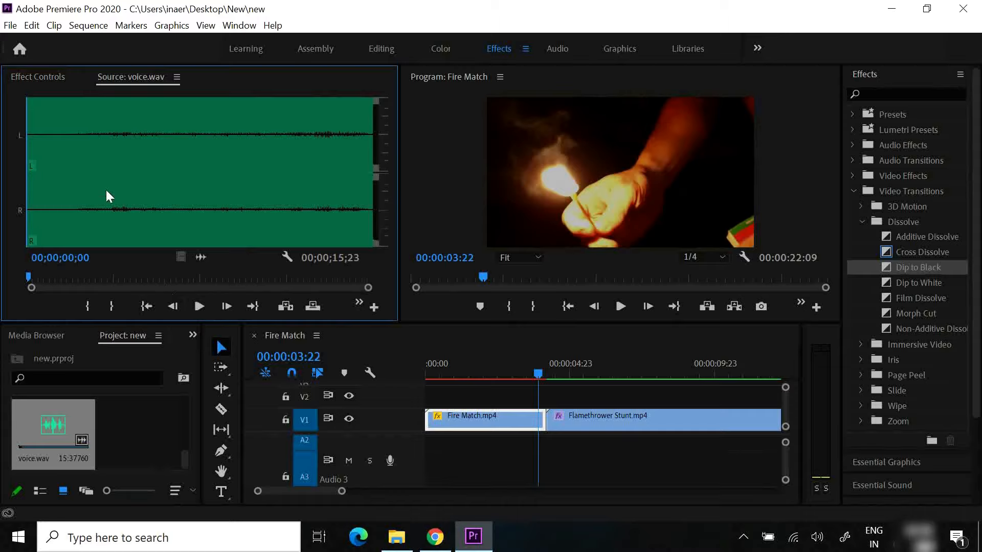
click(194, 309)
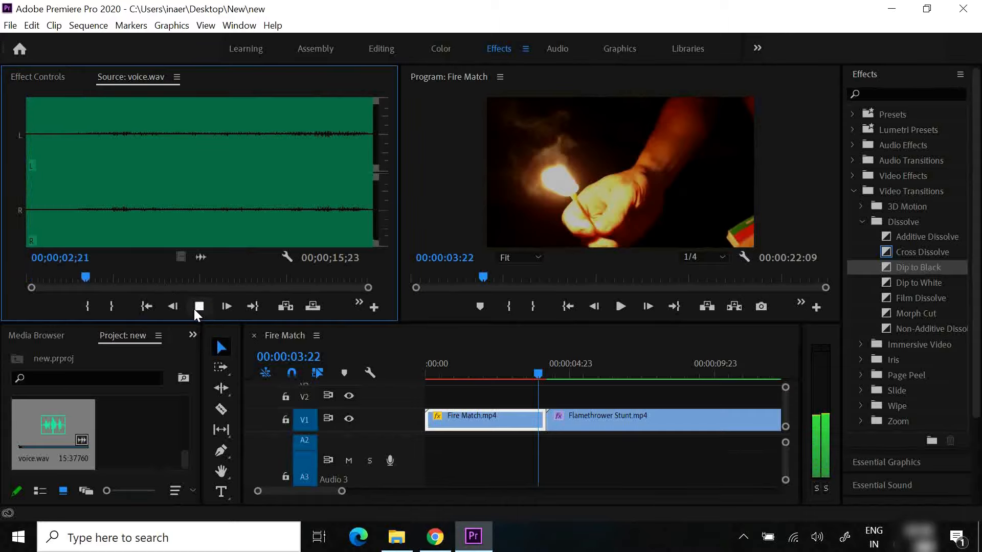
click(194, 309)
drag(96, 276, 74, 276)
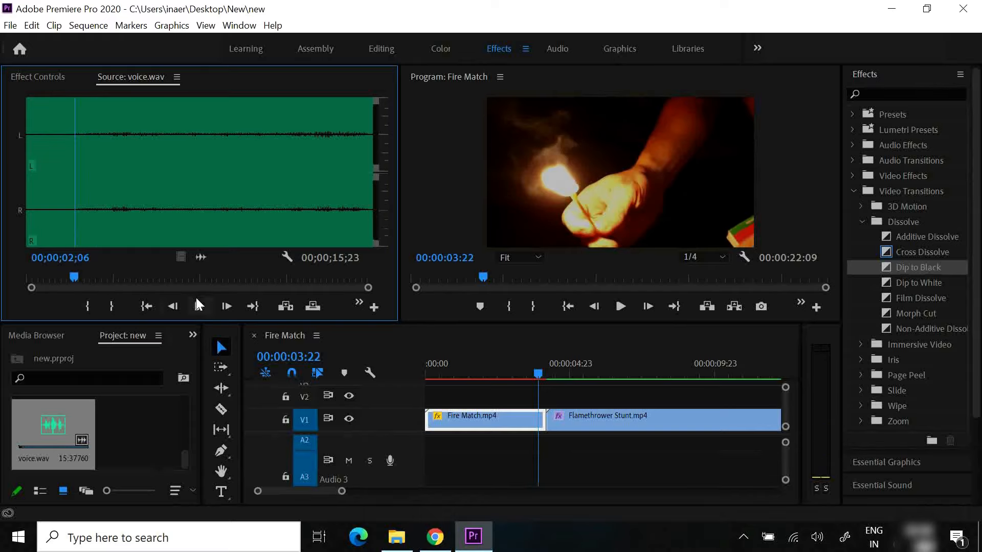
click(84, 306)
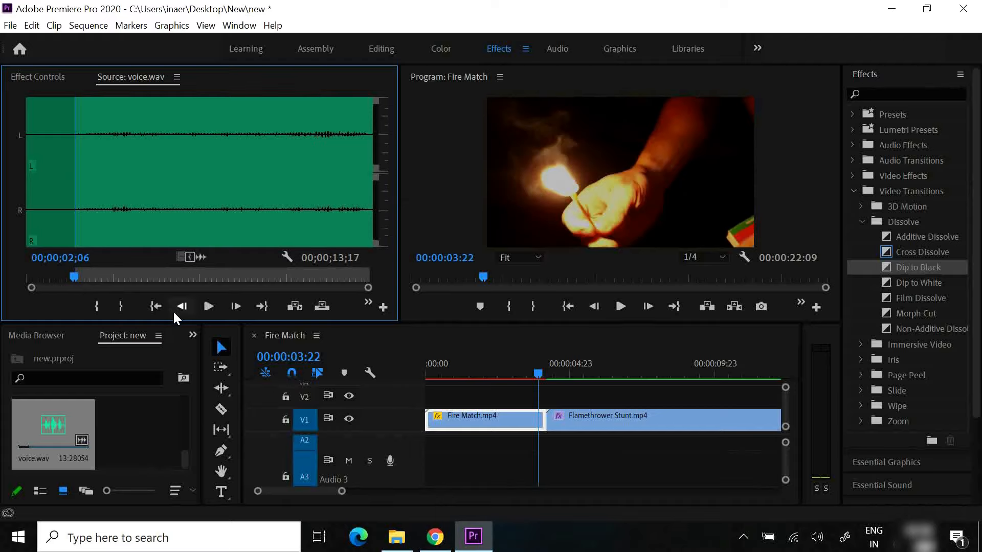
Listen to the end of voice.wav and move its In point later for a 00;00;12;06 selection
click(208, 308)
drag(97, 275, 331, 298)
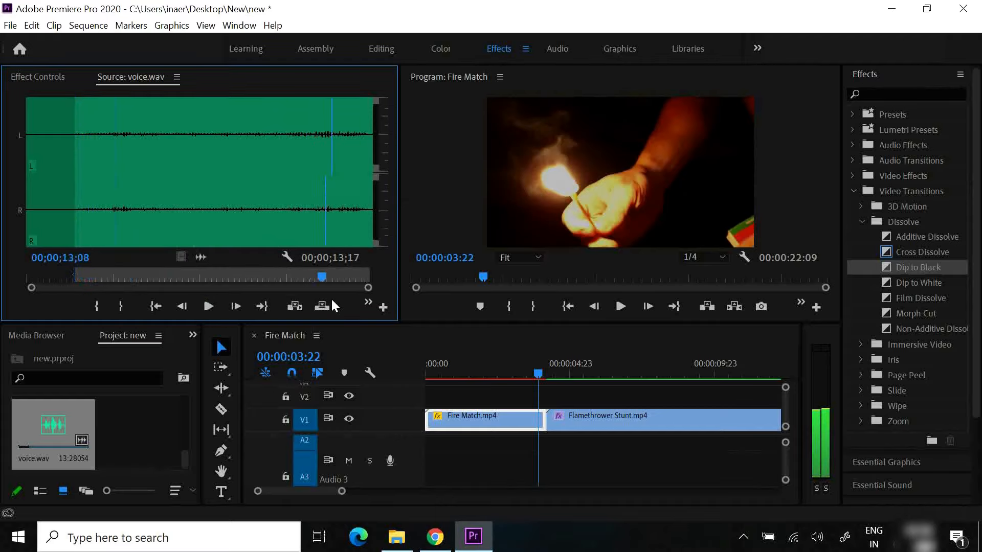
click(208, 307)
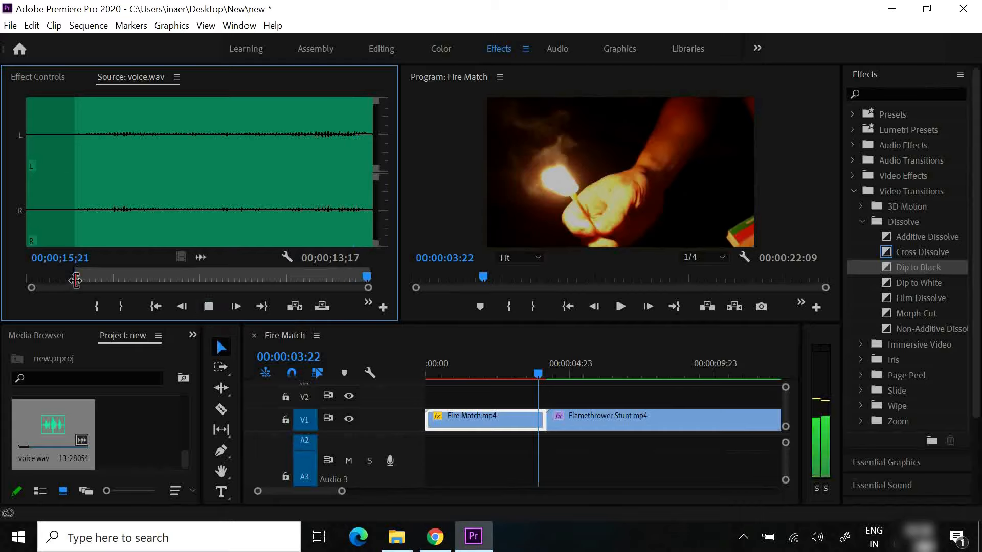
drag(75, 279, 104, 279)
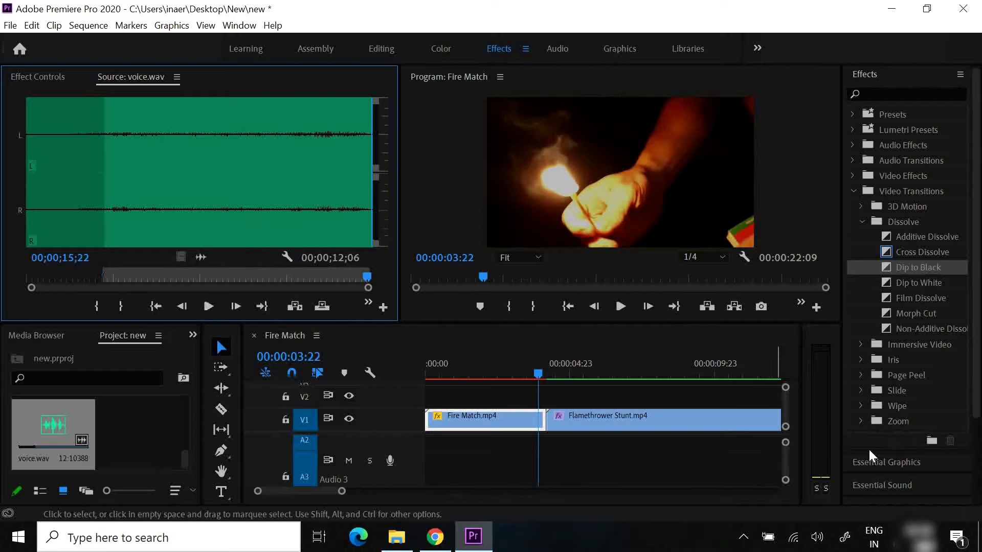
Place the marked voice.wav audio on track A3 at the start of the Fire Match sequence
drag(786, 481, 786, 483)
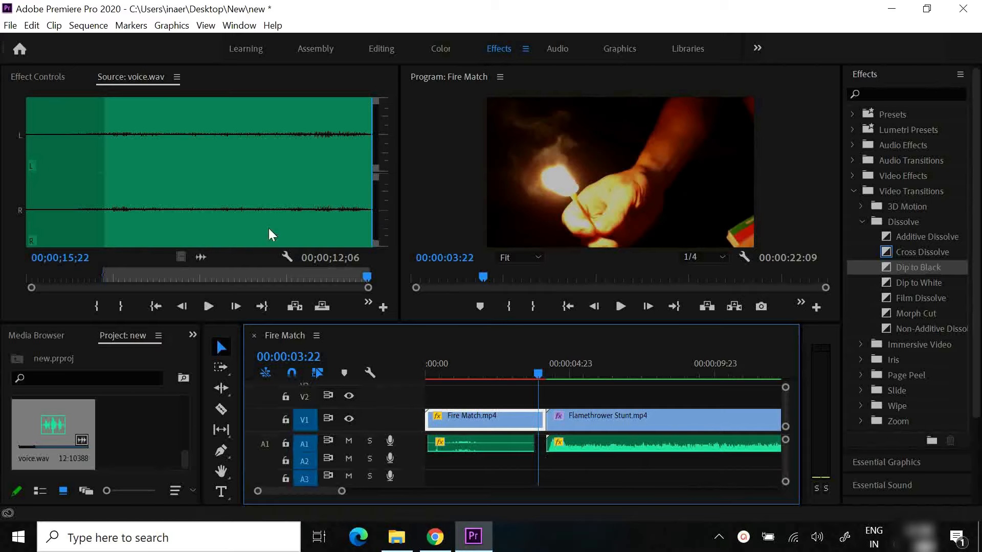
drag(201, 256, 460, 477)
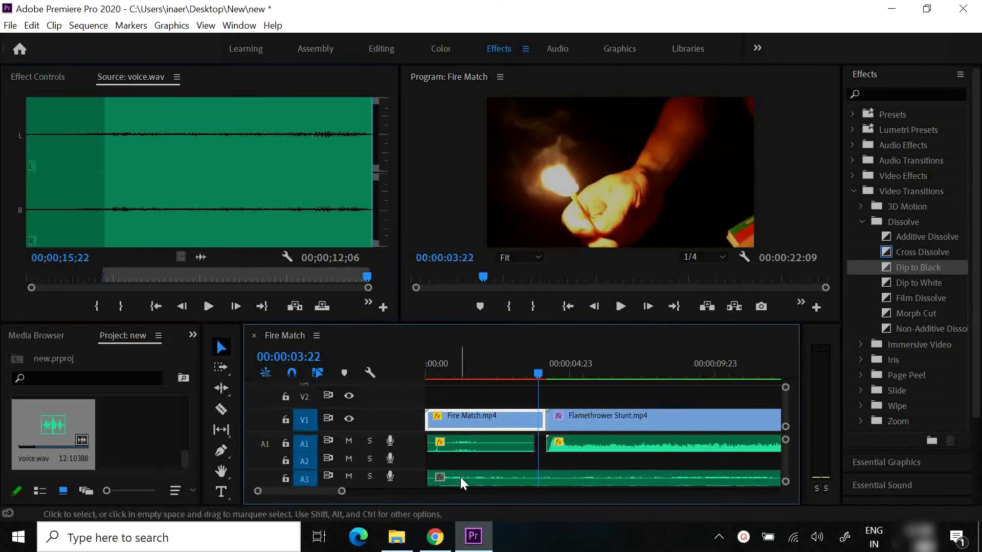
drag(784, 462, 784, 462)
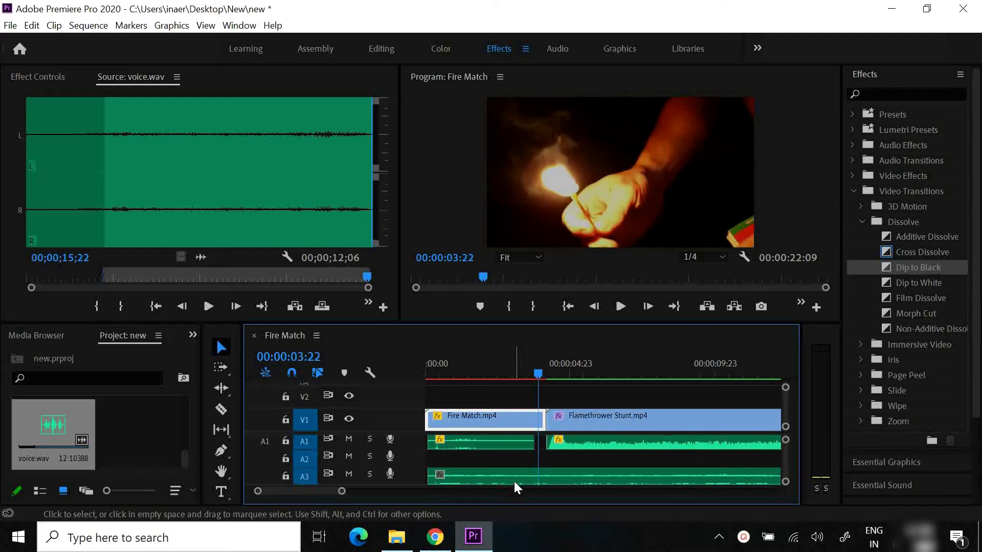
scroll(318, 489, down, 3)
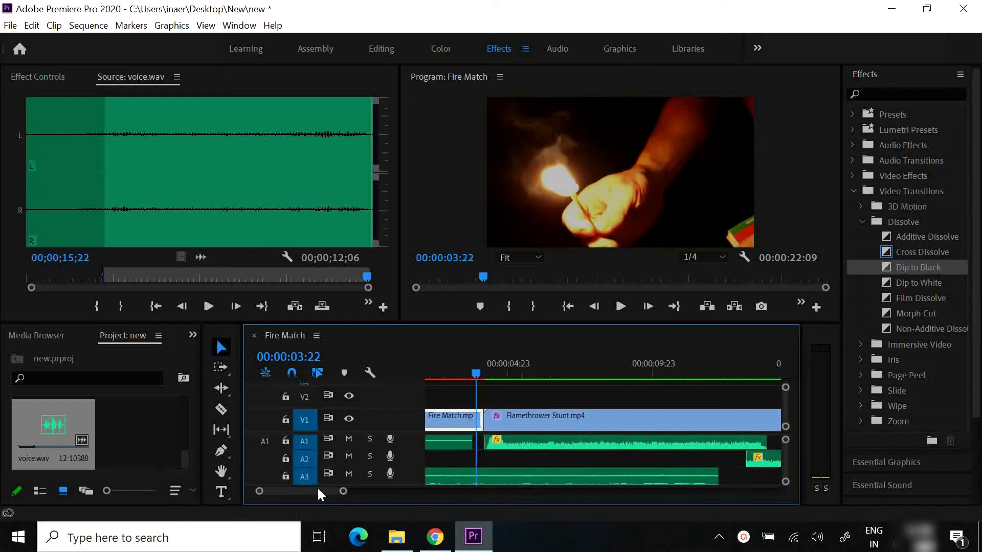
scroll(317, 490, up, 3)
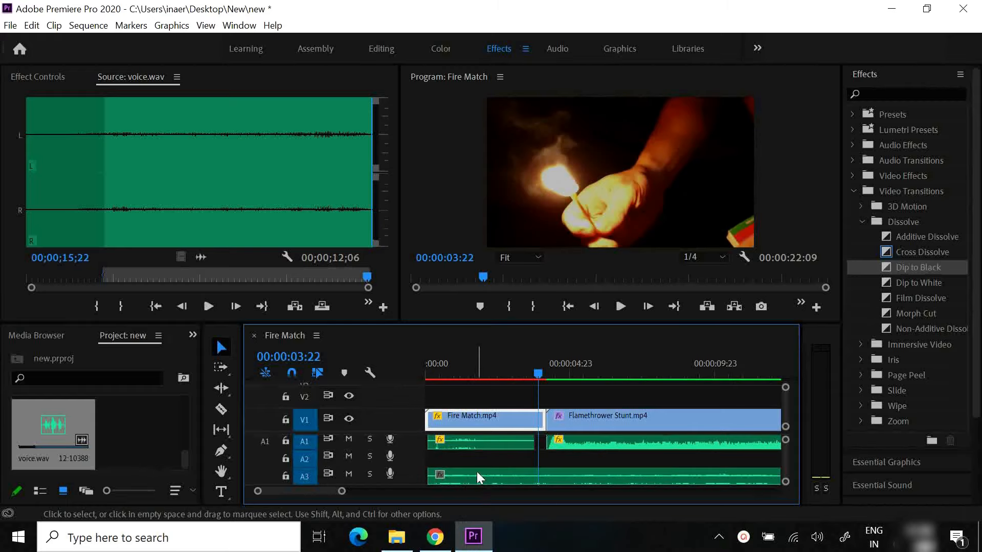
Try moving the voice.wav clip from A3 onto A1 and back to A3, and undo both moves
drag(480, 473, 478, 444)
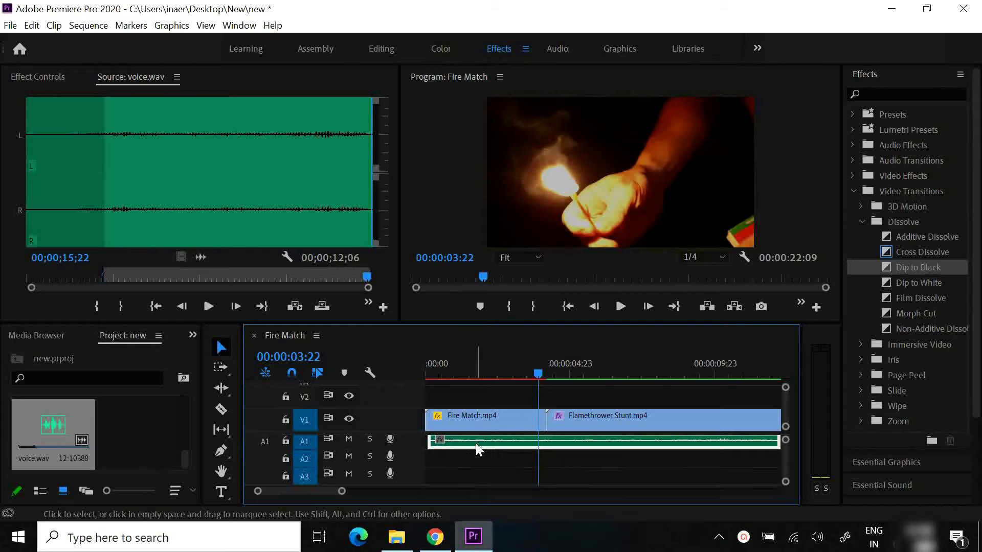
drag(475, 444, 475, 477)
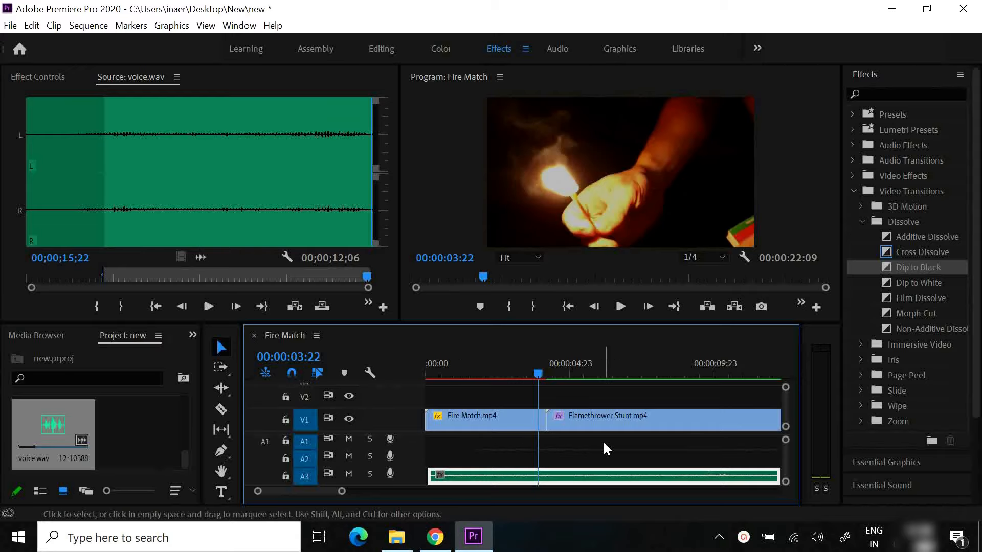
key(ctrl+z)
key(ctrl+z)
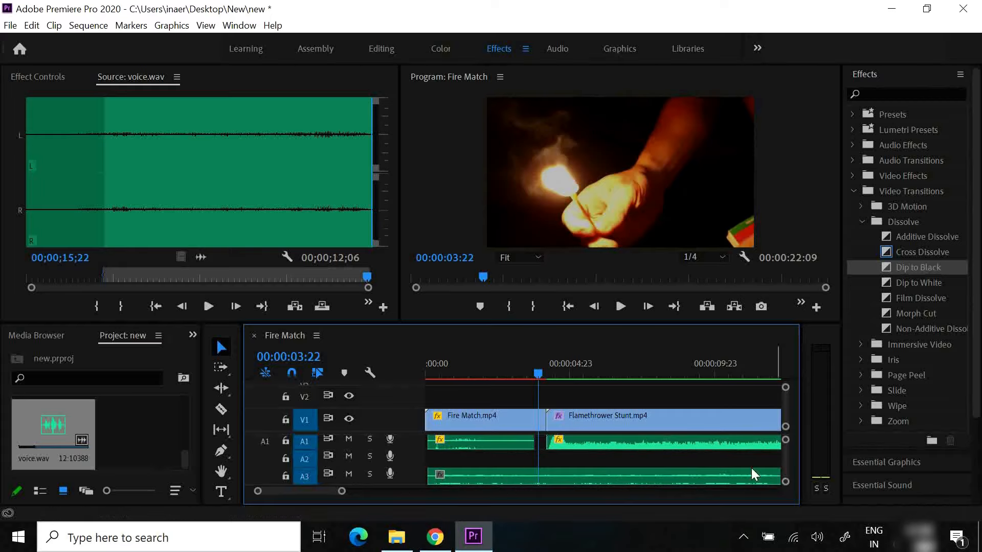
Play the sequence from near its start, solo track A3, and play the same stretch again to hear only the voice
drag(537, 373, 438, 378)
click(619, 307)
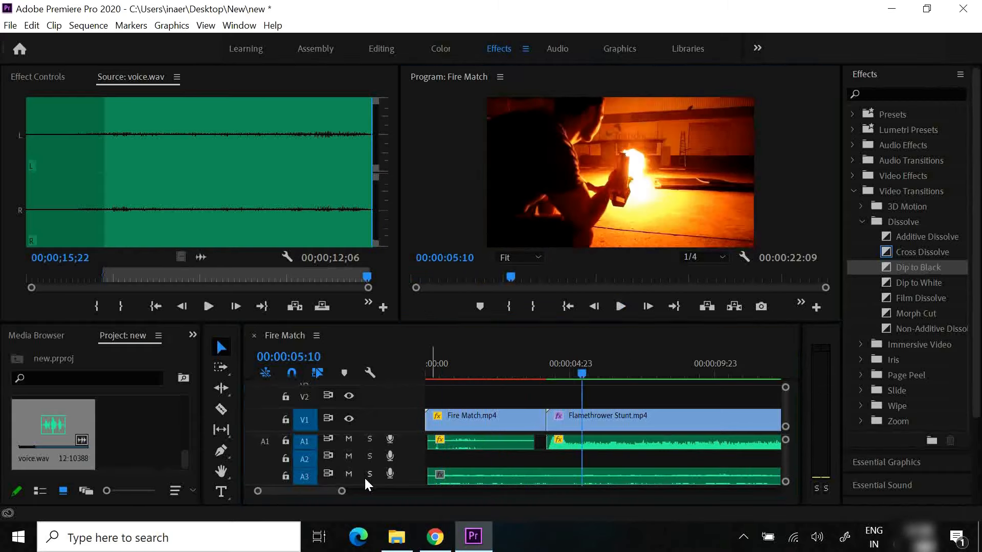
click(368, 475)
drag(573, 378, 438, 374)
click(621, 306)
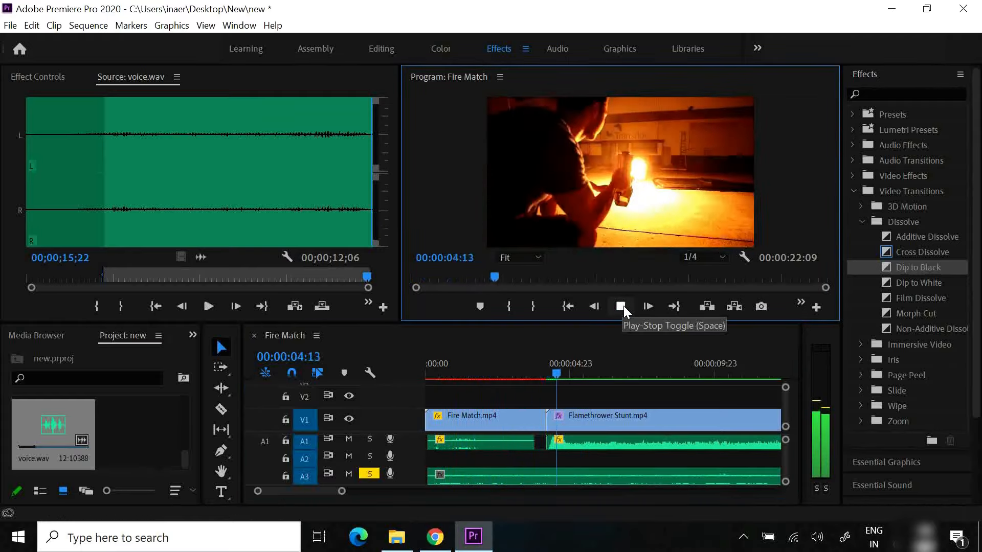
click(624, 306)
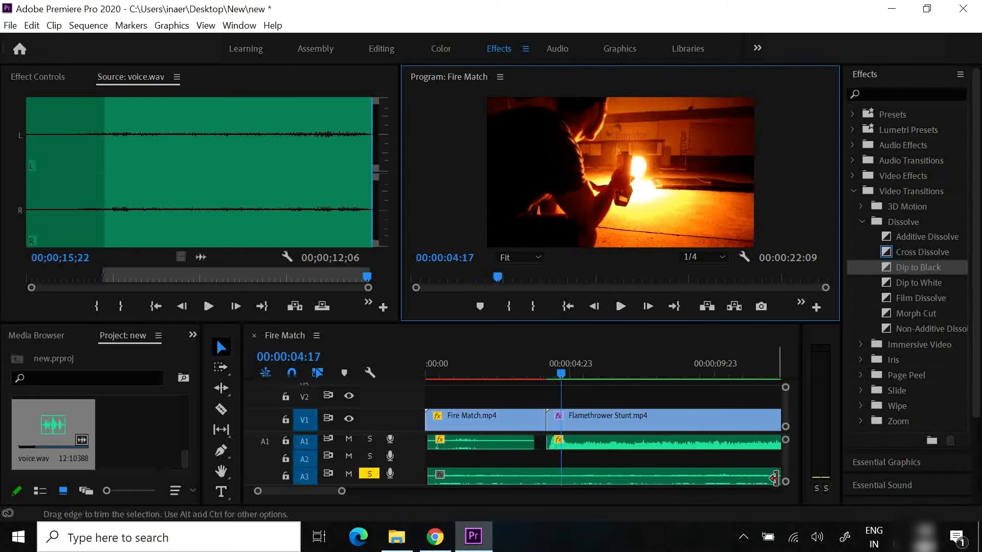
Trim the end of the voice.wav clip on A3 to just before 00:00:09:23
drag(784, 484, 784, 459)
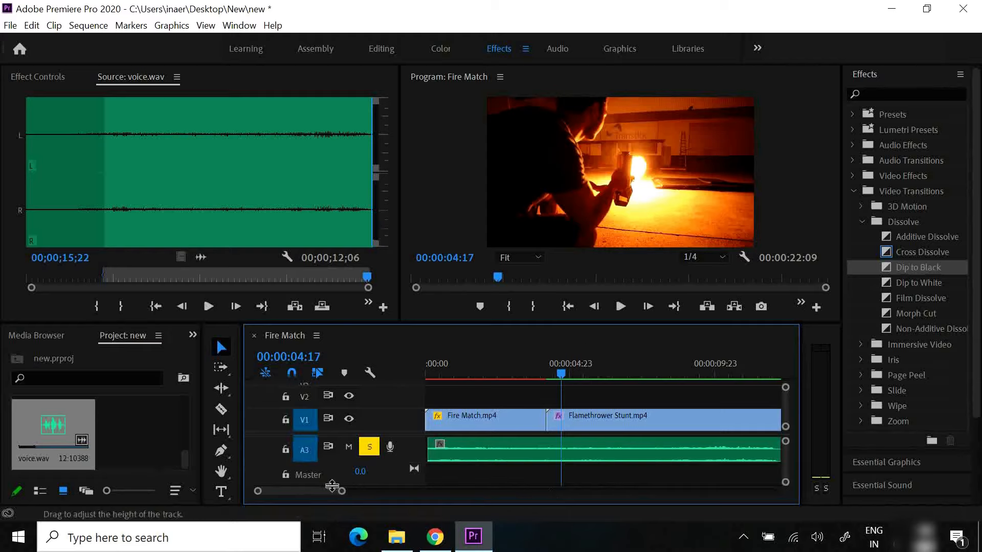
drag(321, 490, 323, 492)
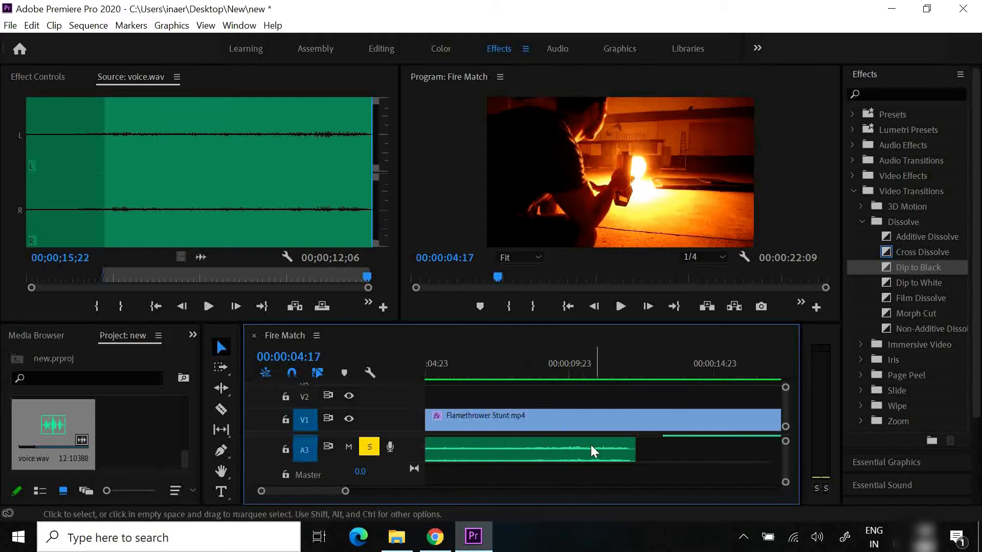
drag(634, 449, 562, 448)
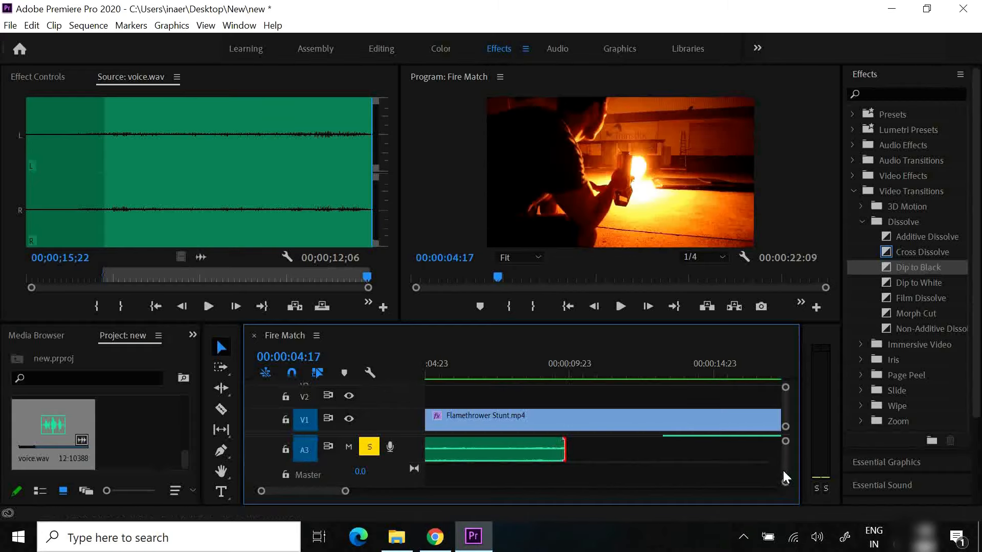
drag(331, 492, 326, 492)
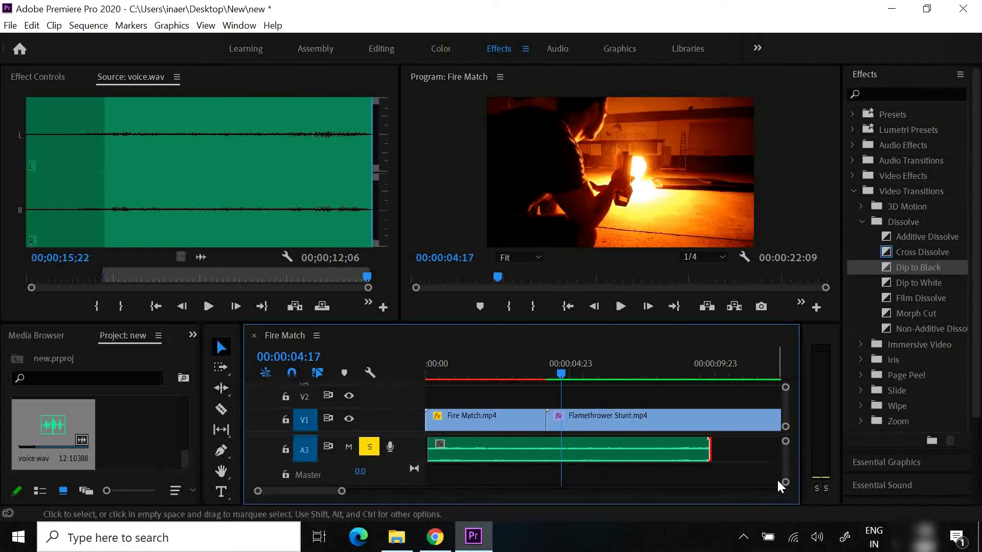
Fade out the end of the voice.wav clip on A3 with two volume keyframes, lowering the last one
scroll(786, 487, up, 1)
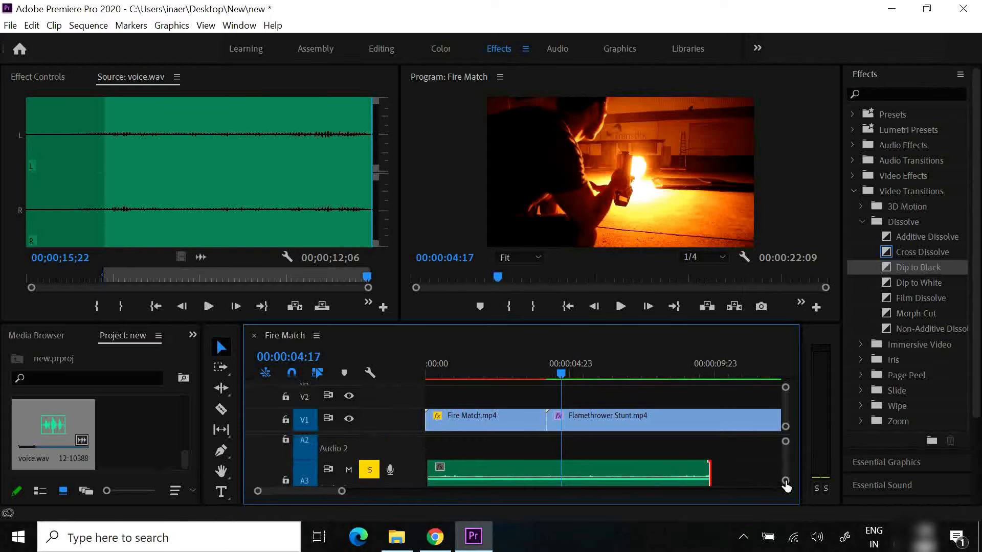
scroll(786, 483, down, 3)
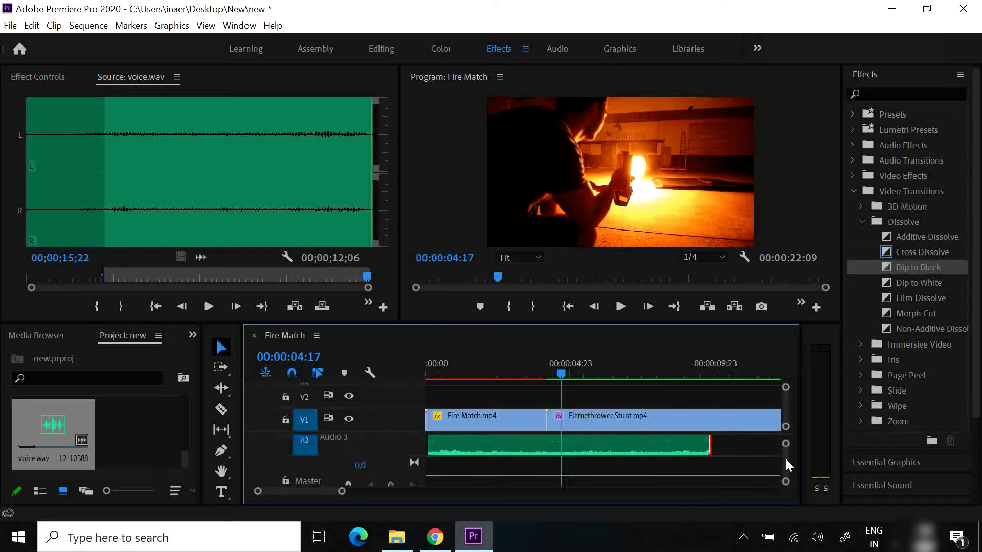
drag(786, 459, 786, 458)
scroll(786, 456, up, 1)
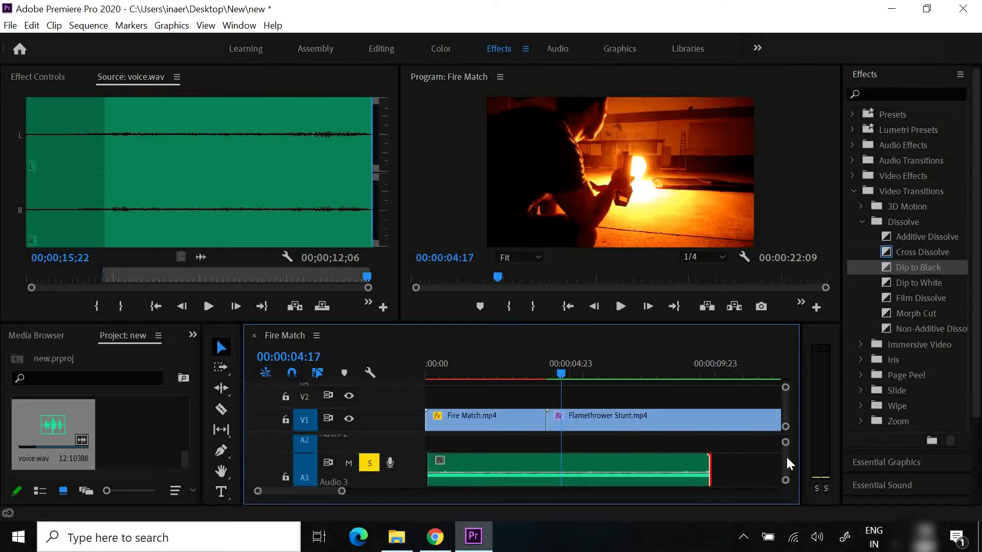
ctrl+click(684, 473)
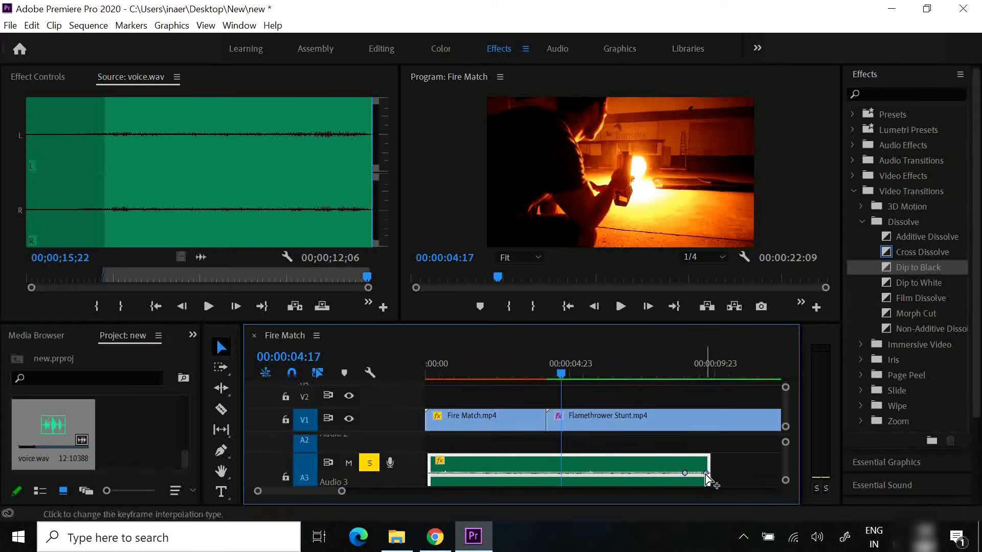
drag(704, 474, 706, 516)
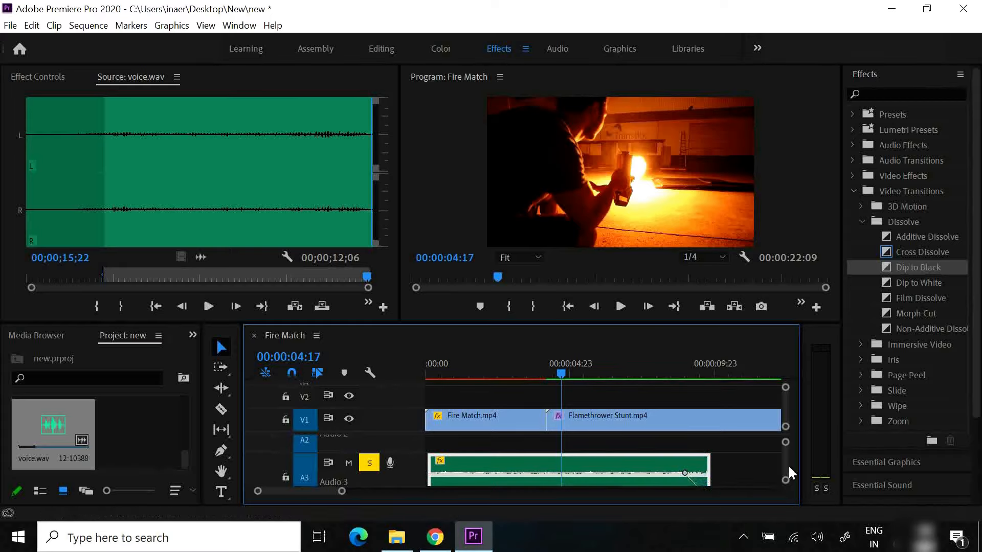
Fade in the start of the voice.wav clip on A3 with two volume keyframes, lowering the first one
scroll(785, 464, down, 1)
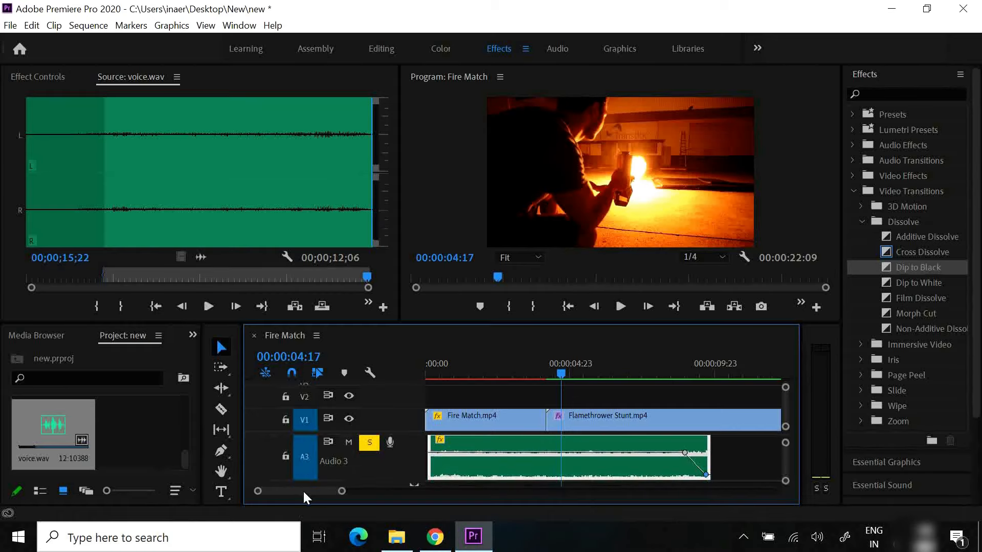
ctrl+click(449, 453)
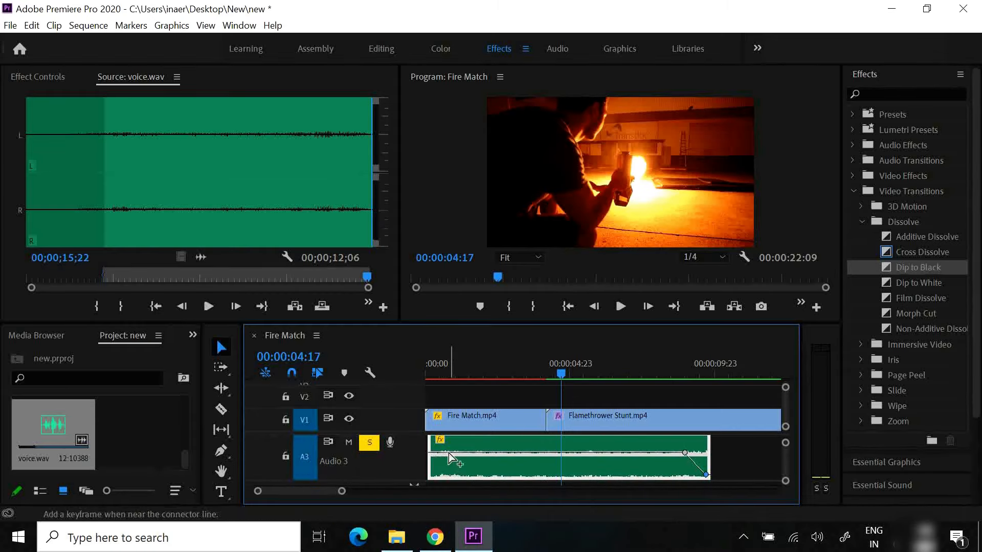
ctrl+click(431, 453)
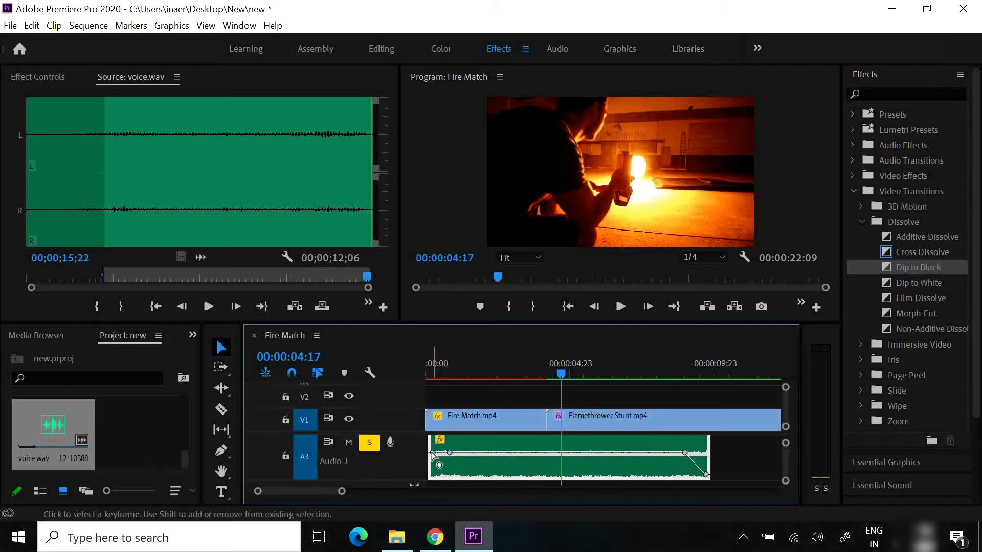
drag(431, 453, 429, 466)
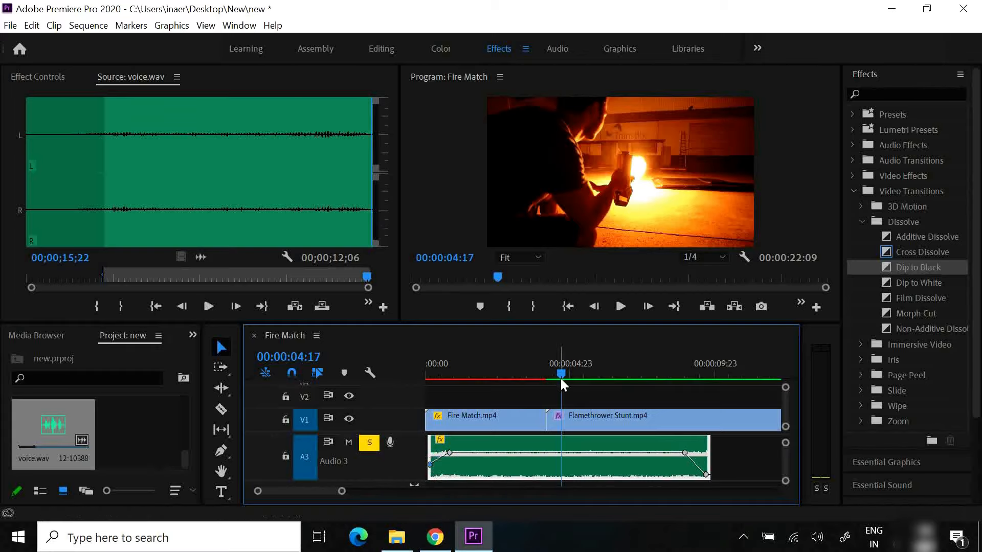
Play the sequence from its start to hear the voice fade-in, and scrub on to 00:00:04:09
drag(561, 373, 405, 350)
click(621, 307)
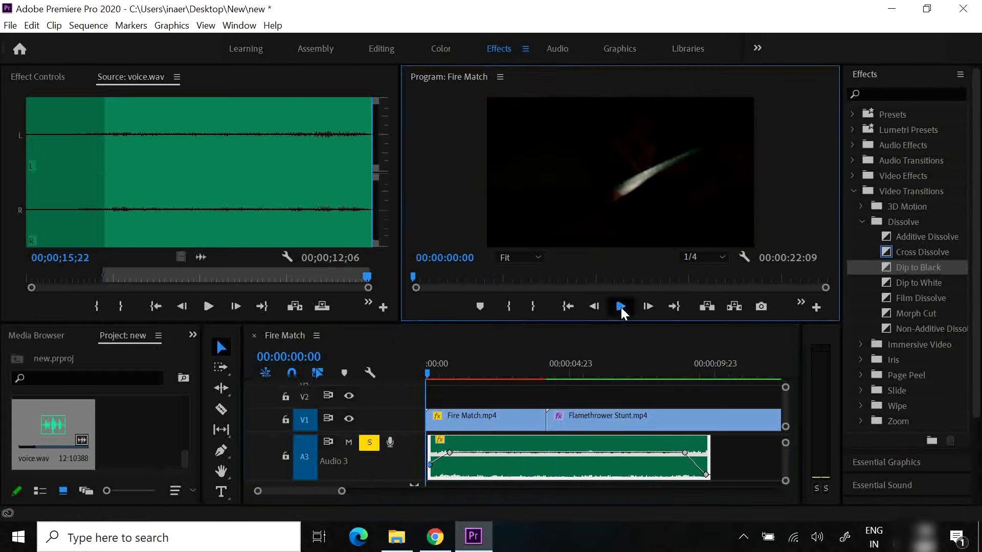
click(621, 308)
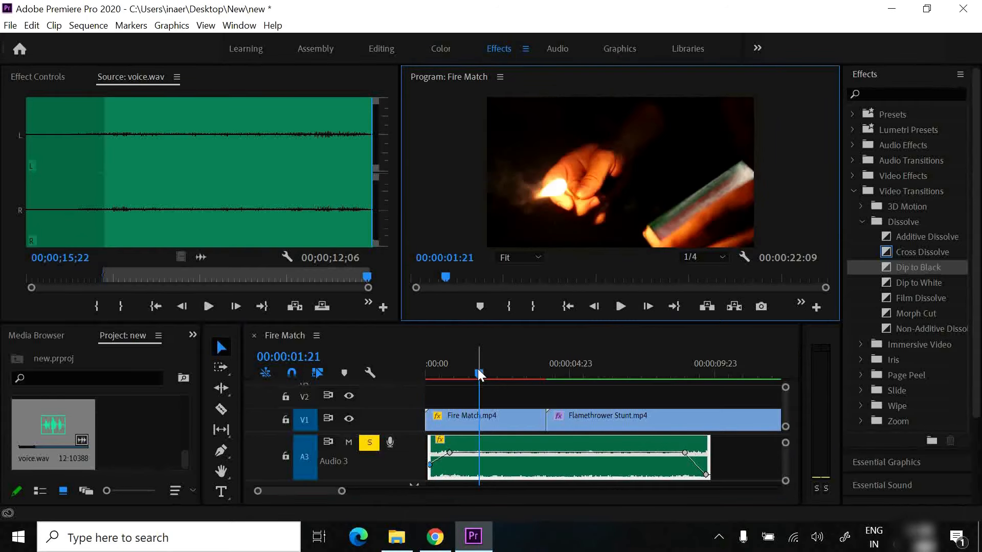
drag(479, 372, 550, 376)
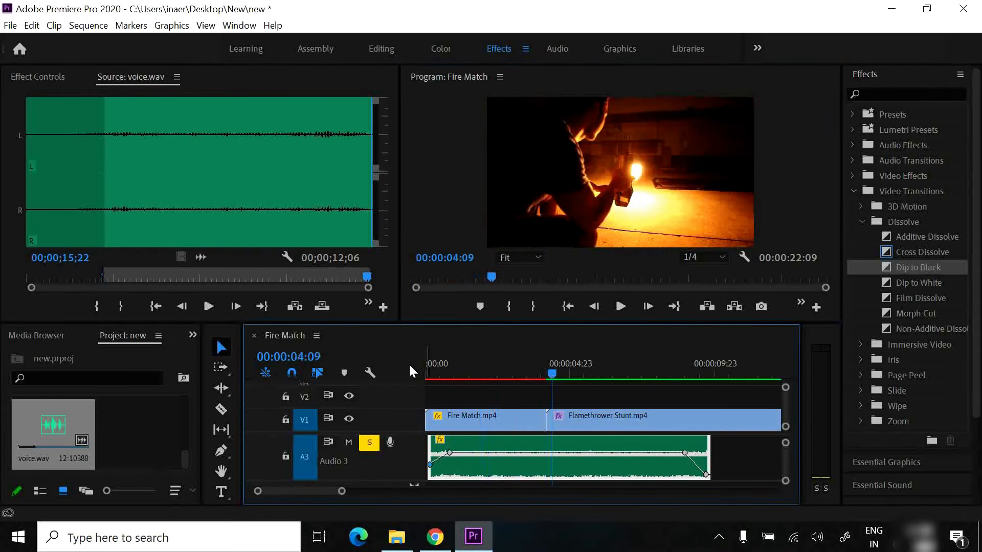
Turn off solo on track A3 and shrink the audio track heights so A1, A2 and A3 all fit
click(364, 441)
drag(785, 481, 783, 452)
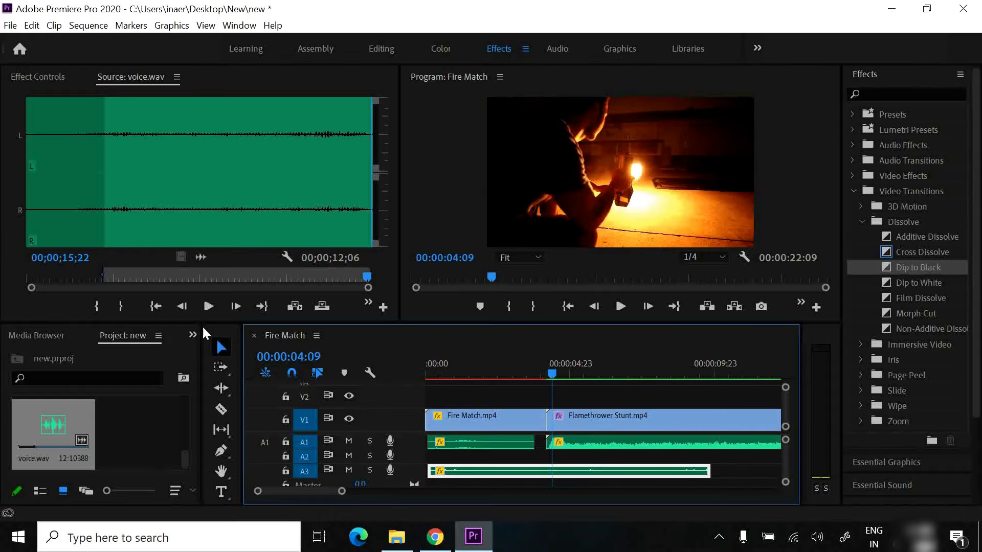
Create a 3840 x 2160 adjustment layer in the project at 23.976 fps with square pixels
right_click(128, 356)
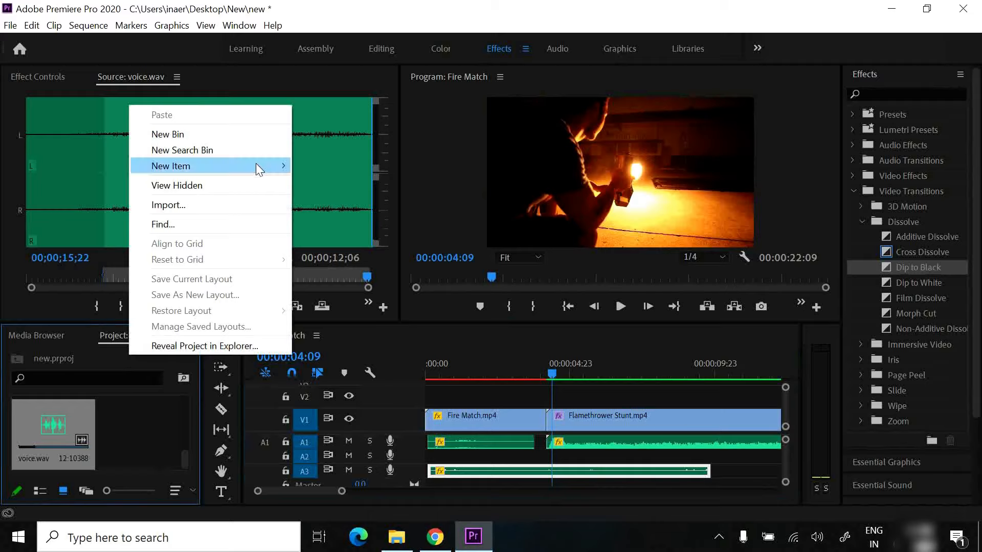
mouse_move(256, 163)
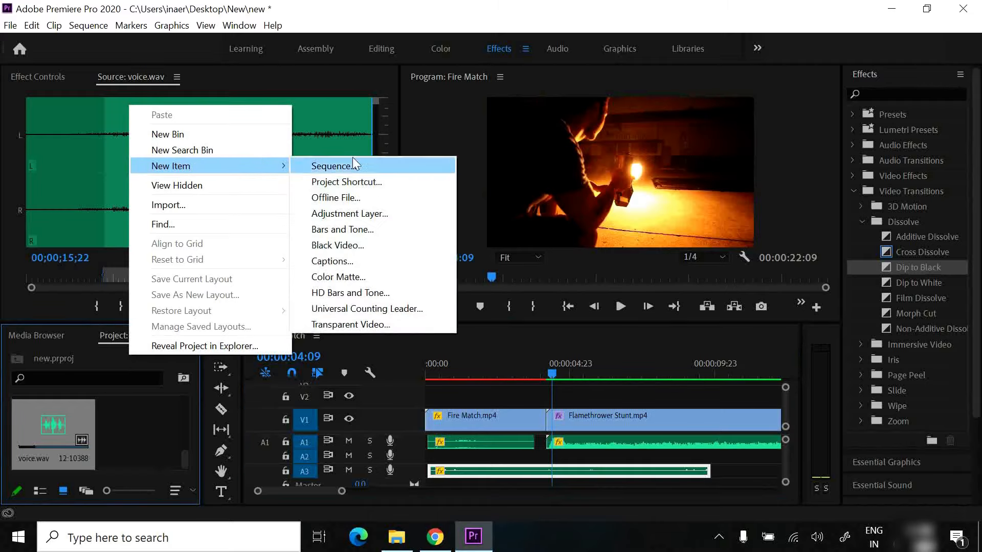
click(375, 214)
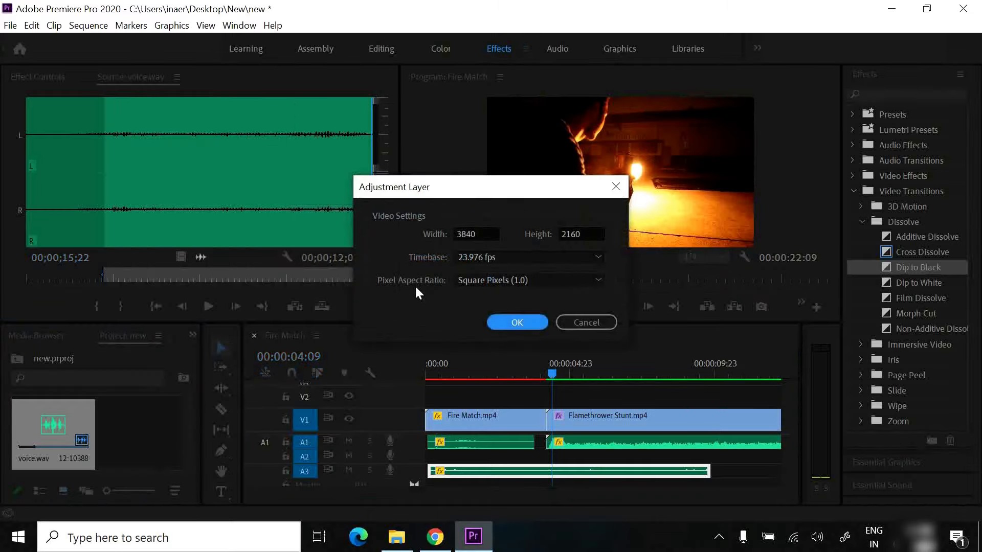
click(511, 318)
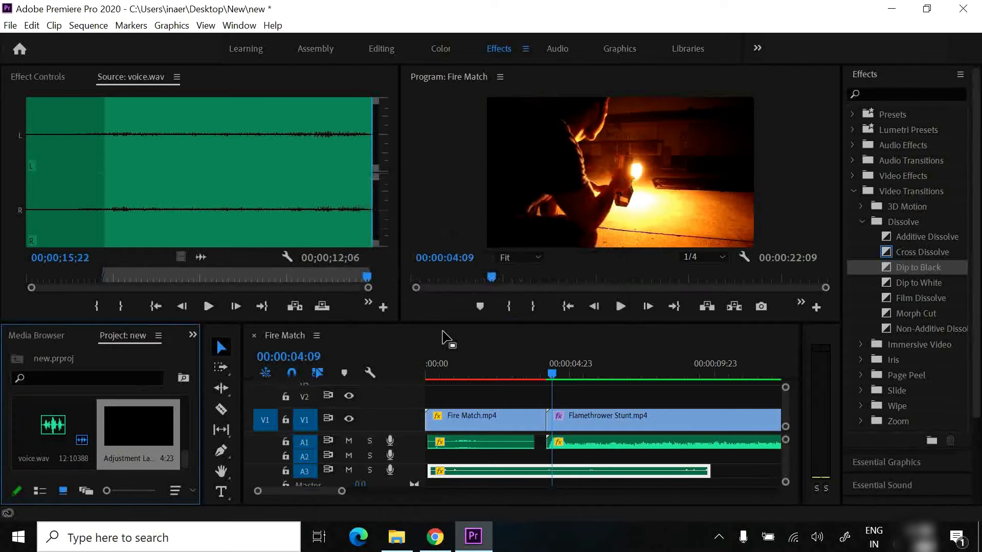
Place the adjustment layer at the start of V2 and extend it to the end of the Flamethrower Stunt.mp4 clip
drag(161, 404, 430, 398)
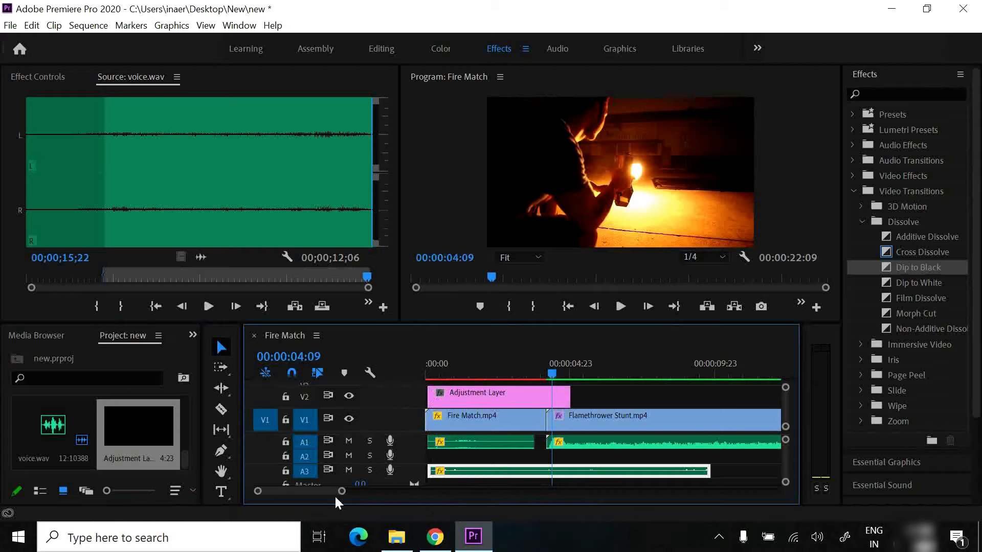
drag(340, 492, 378, 492)
drag(489, 394, 730, 396)
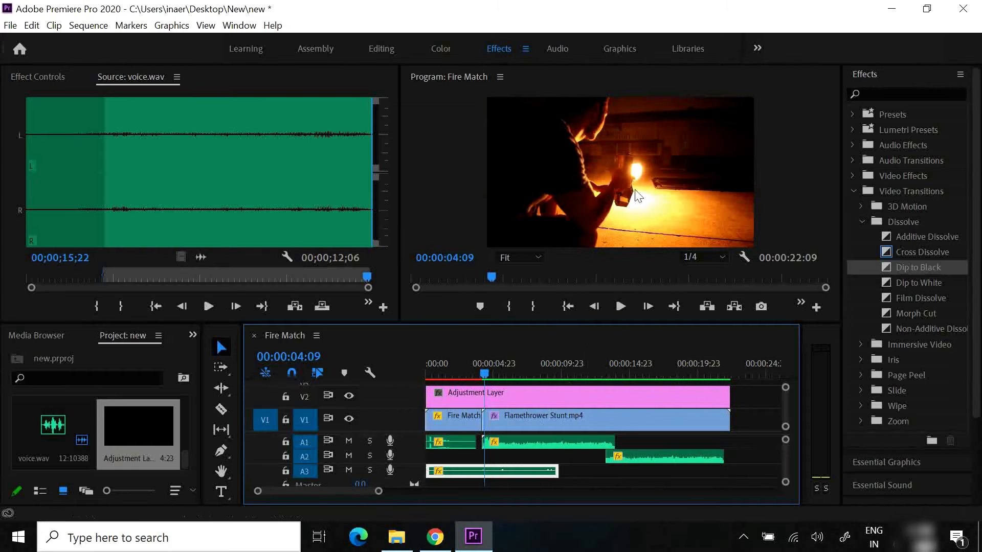
Switch to the Editing workspace
click(366, 46)
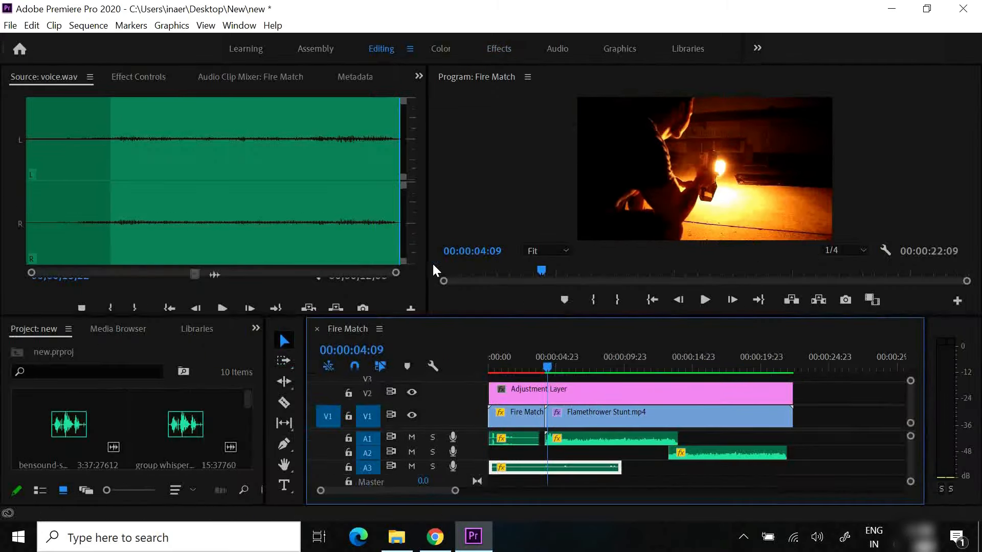
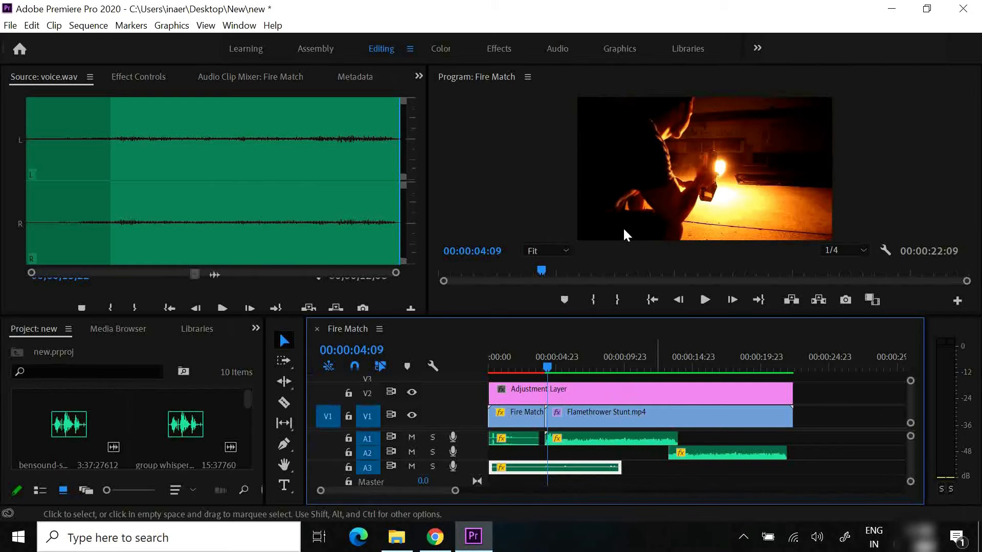
Switch to the Color workspace, select the adjustment layer on V2 and move the playhead to 00:00:05:22
click(499, 50)
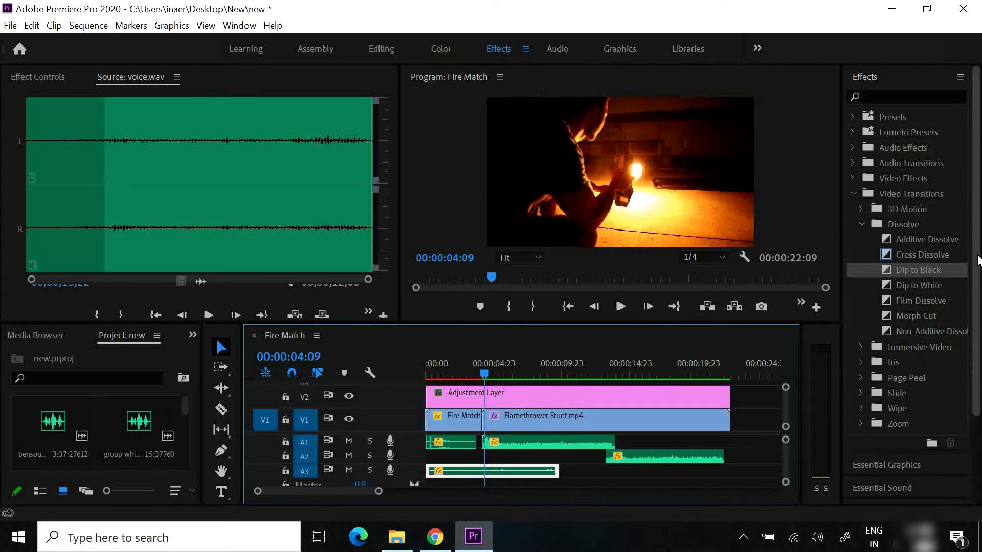
click(438, 49)
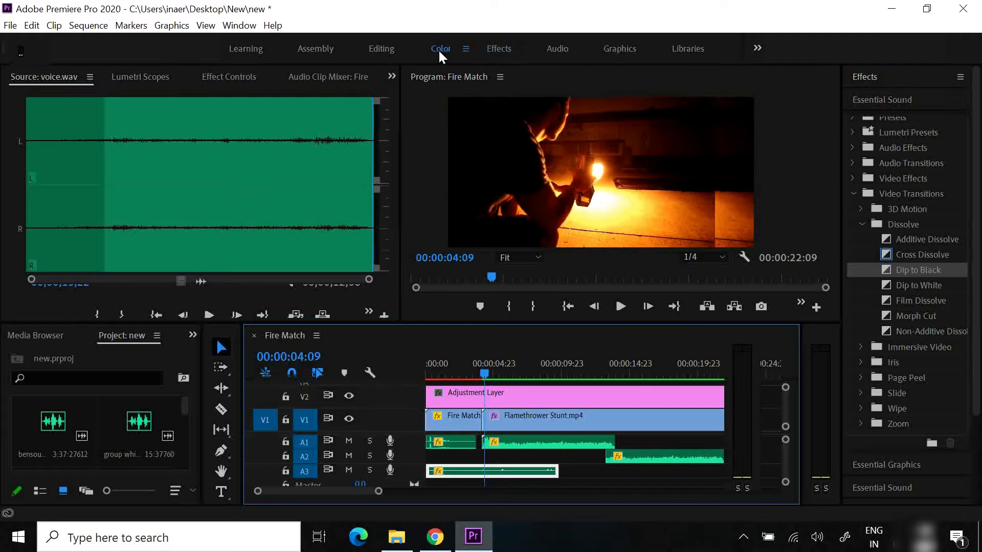
click(557, 393)
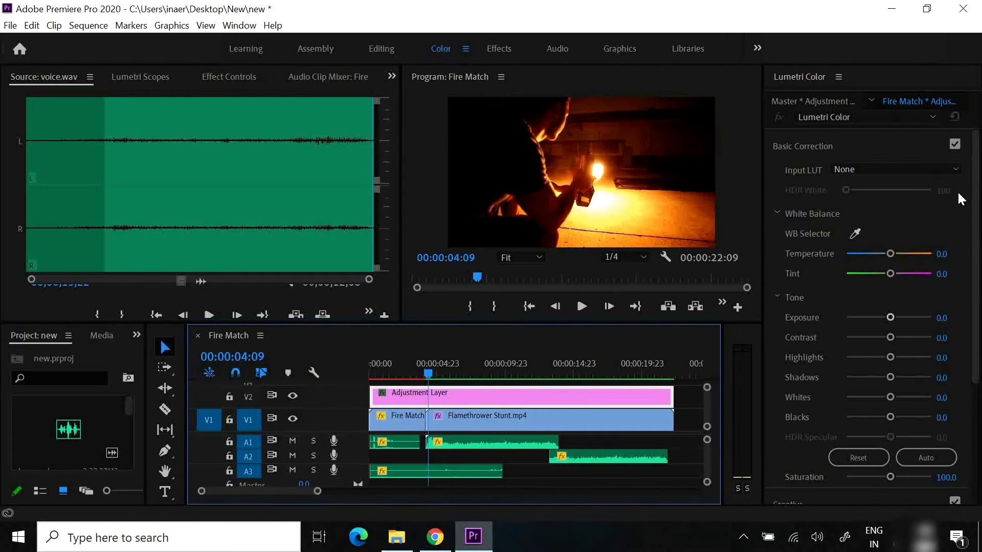
drag(424, 372, 446, 373)
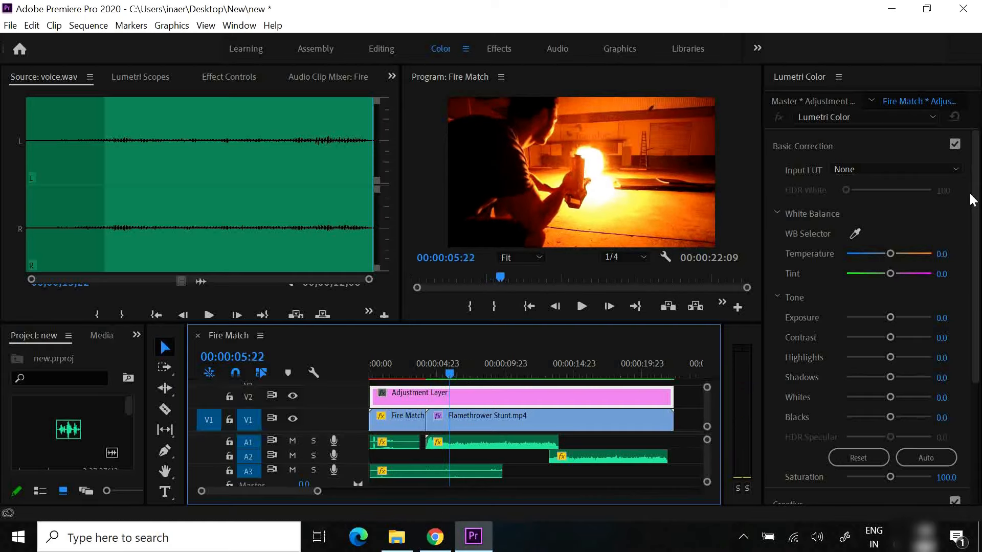
Try the AlexaV3_K1S1_LogC2Video_Rec709_EE, ARRI_Universal_DCI and D-21_delogC_EI0200_B1 input LUTs on the adjustment layer, and reset the input LUT to None
click(956, 172)
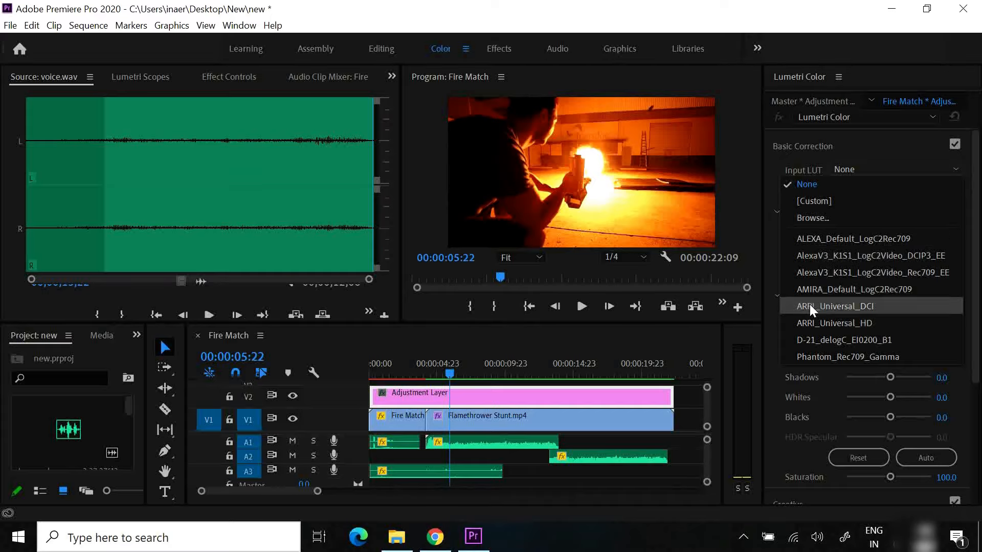
click(840, 271)
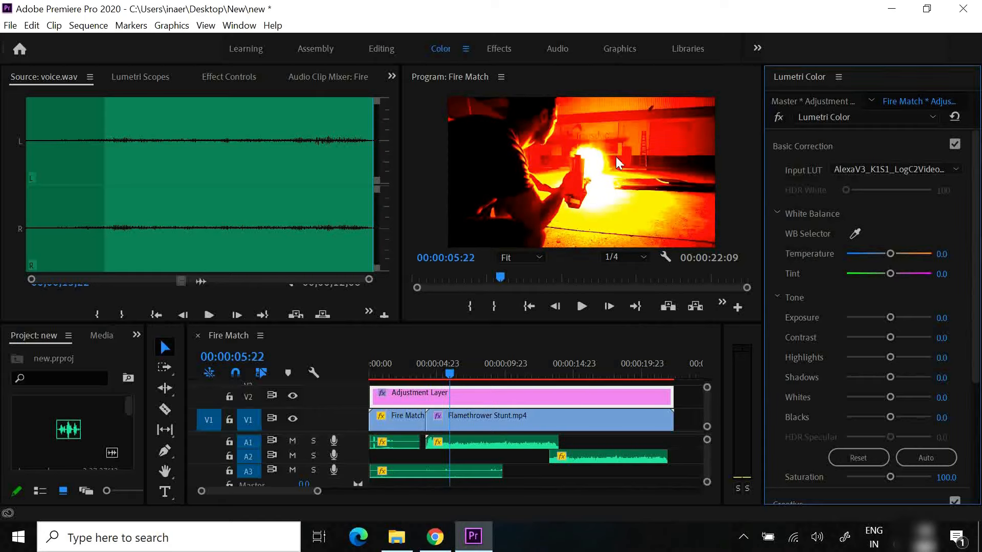
click(870, 174)
click(837, 311)
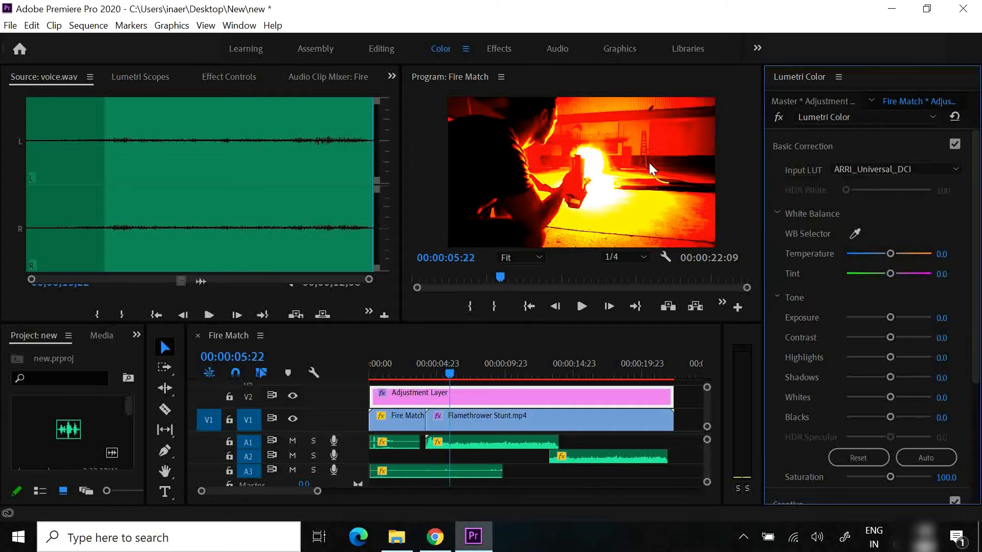
click(895, 170)
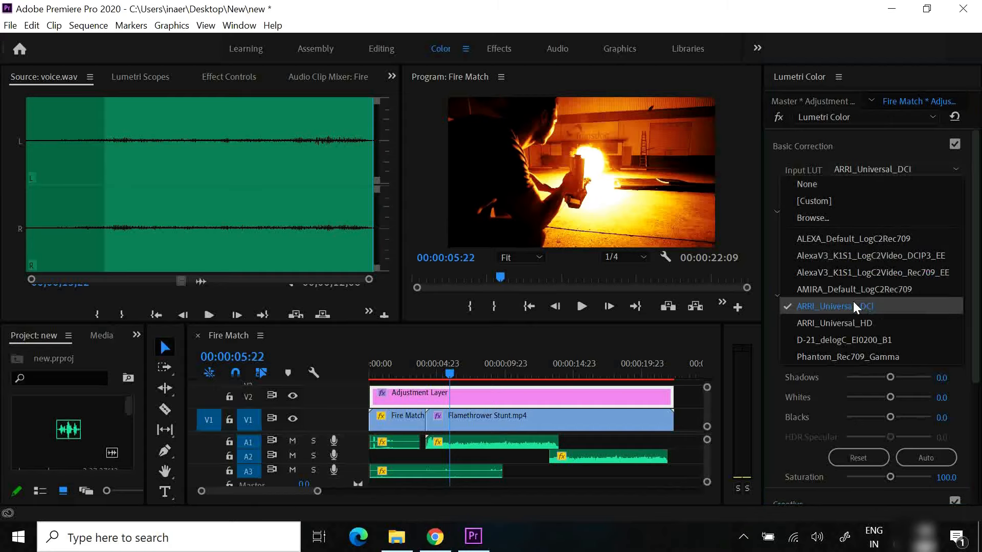
click(854, 338)
click(869, 172)
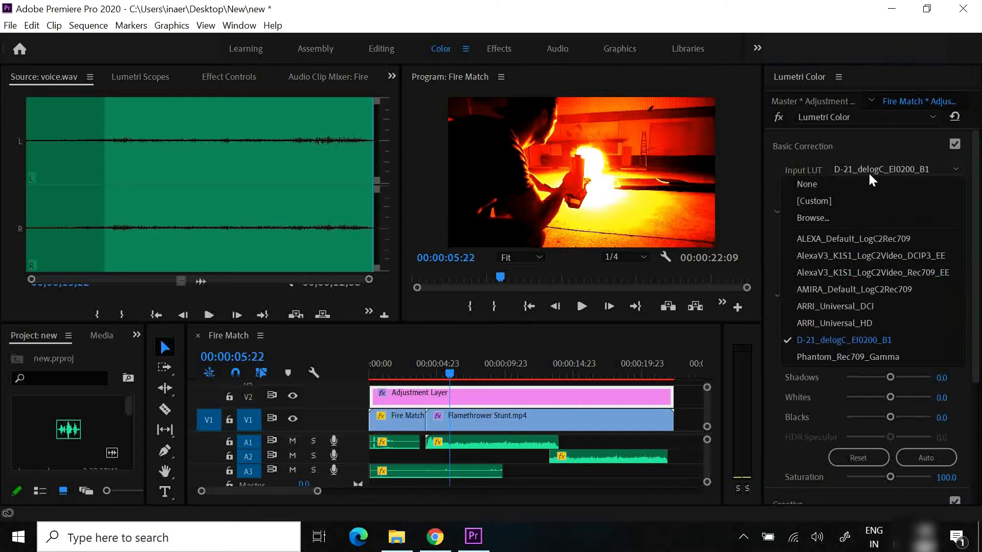
click(830, 186)
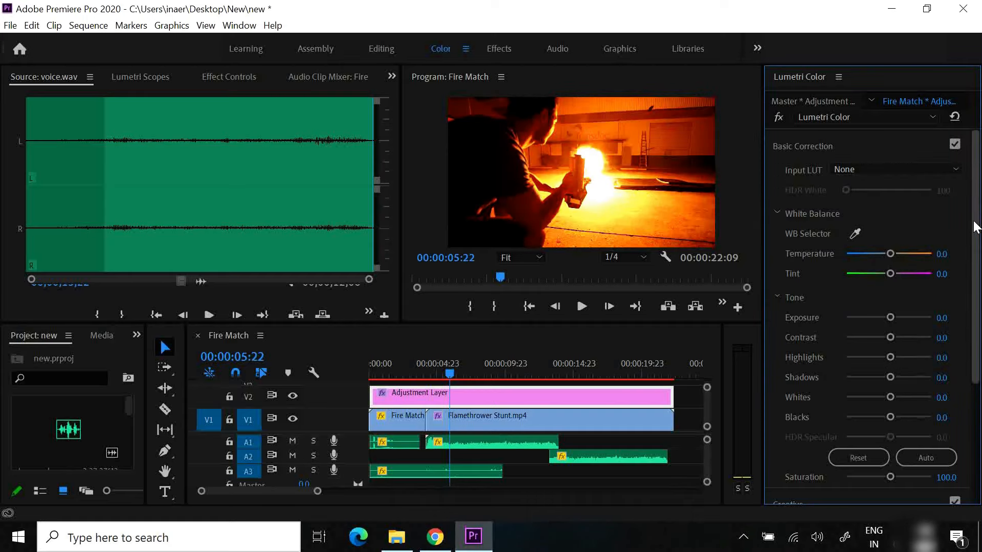
Set the Lumetri vignette amount on the adjustment layer to -0.5
drag(975, 226, 967, 366)
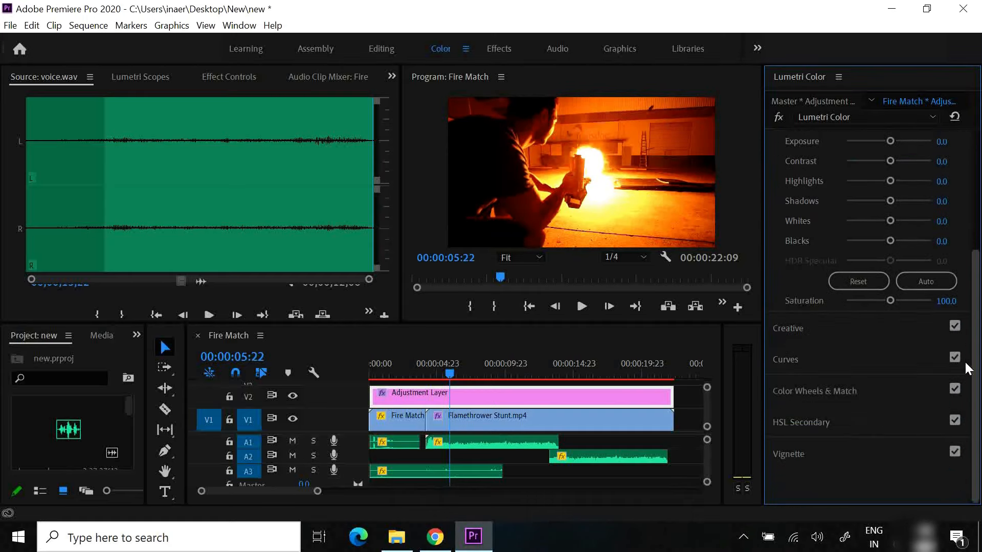
click(789, 455)
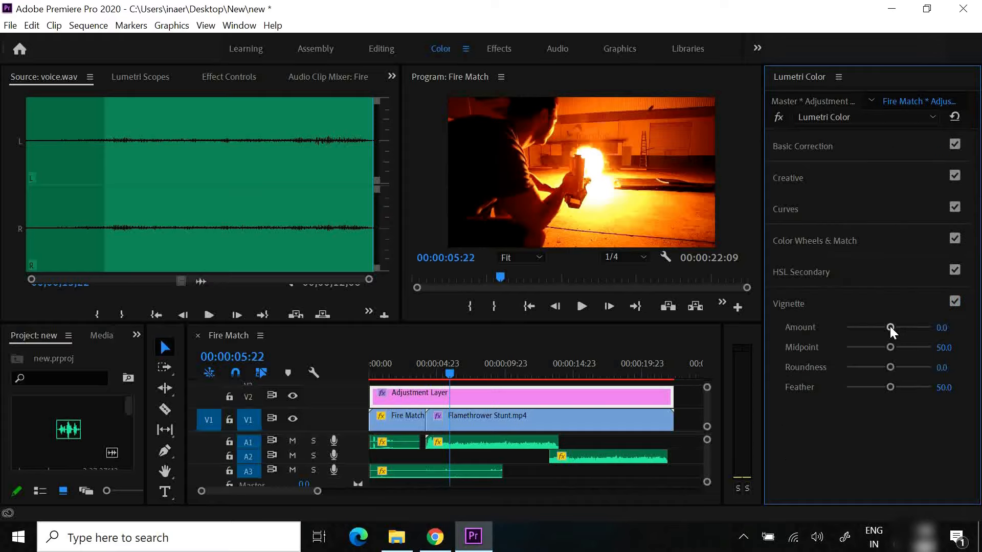
drag(890, 327, 885, 327)
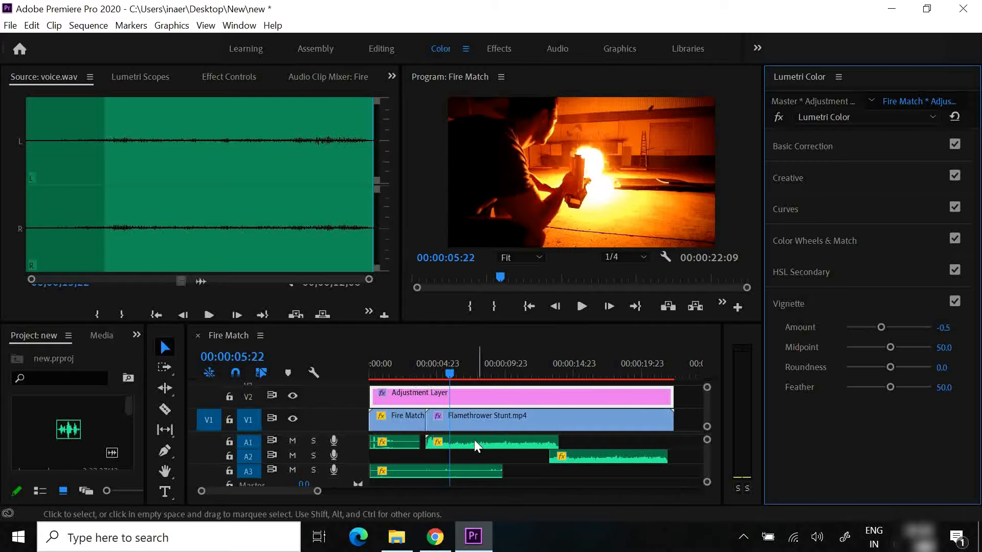
Return to the Editing workspace and create a 3840 x 2160 legacy title at 23.976 fps with square pixels, keeping the name Title 03
click(382, 49)
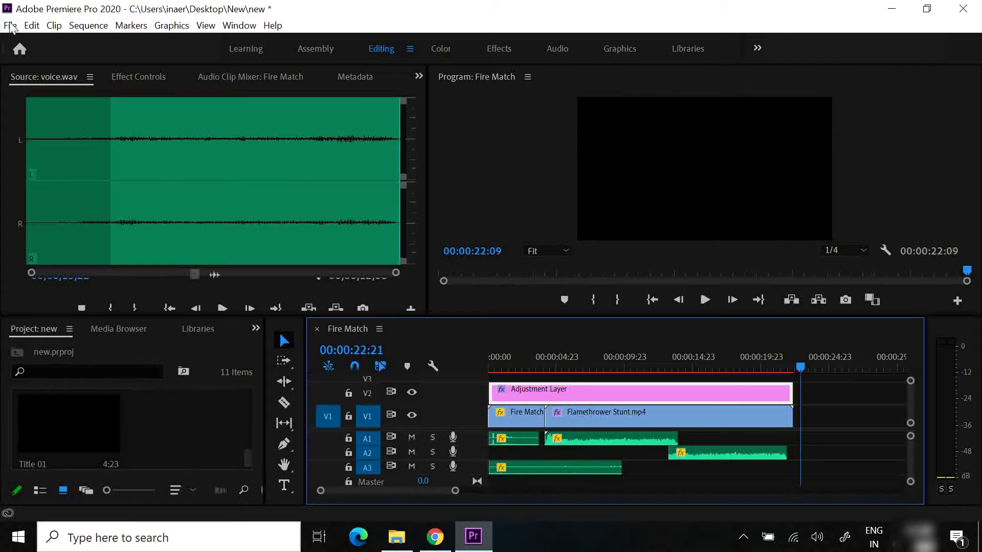
click(11, 26)
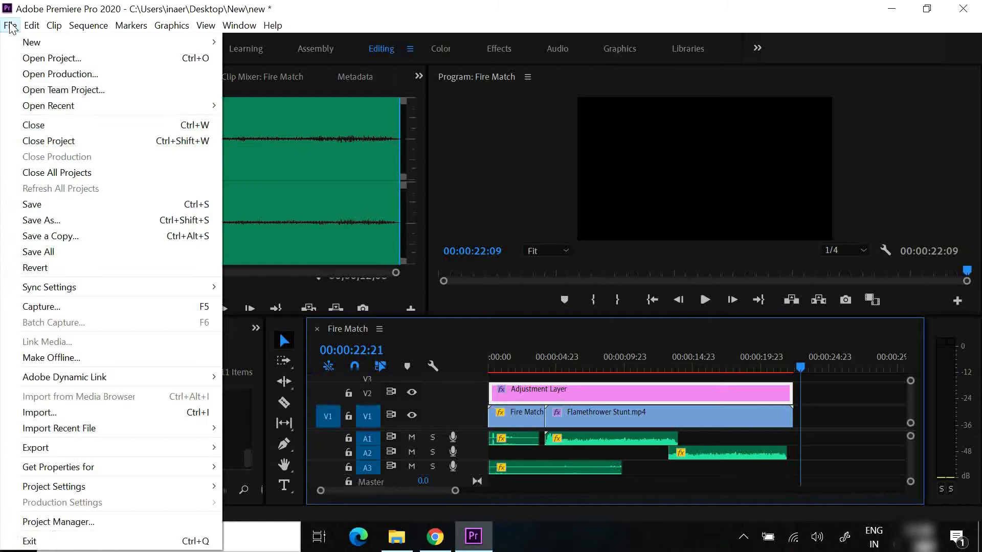
mouse_move(129, 45)
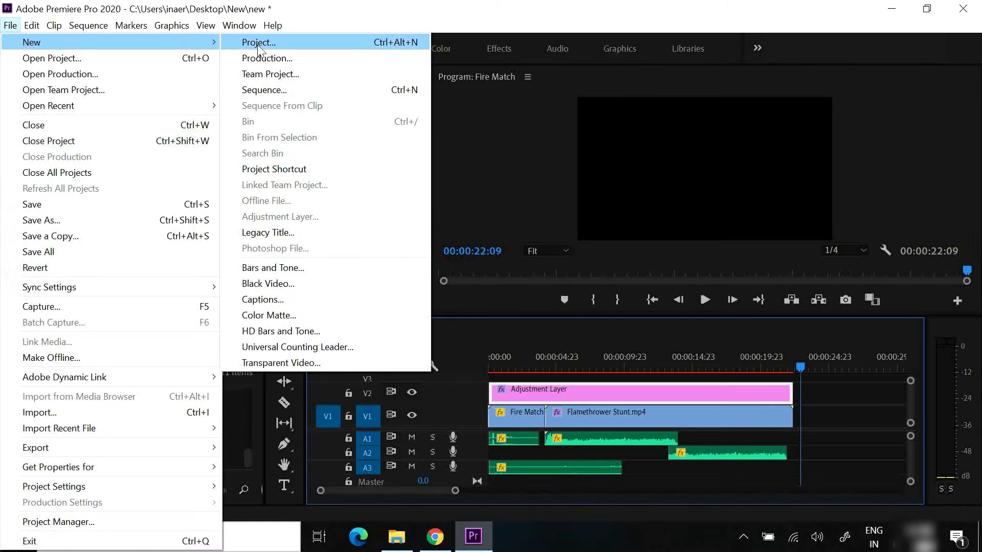
click(297, 231)
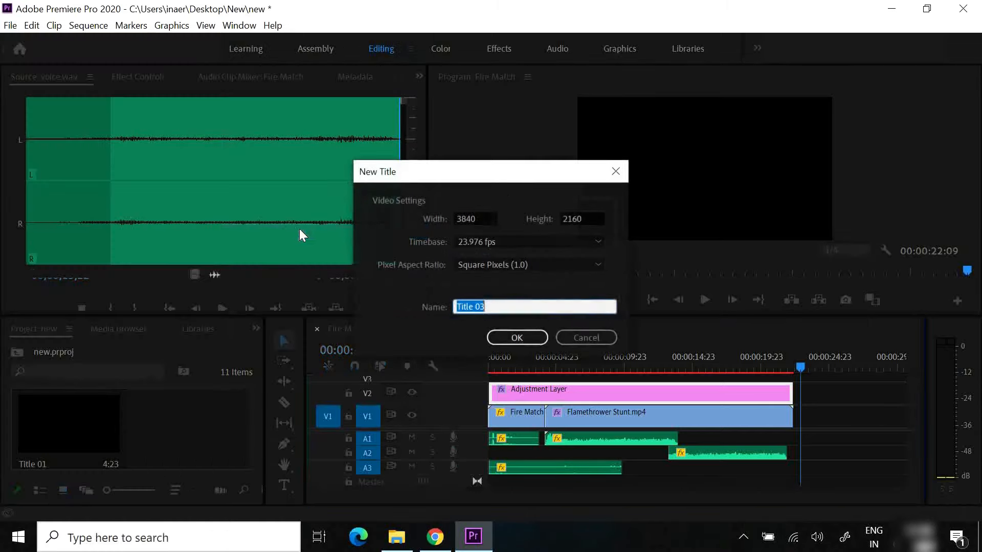
click(516, 339)
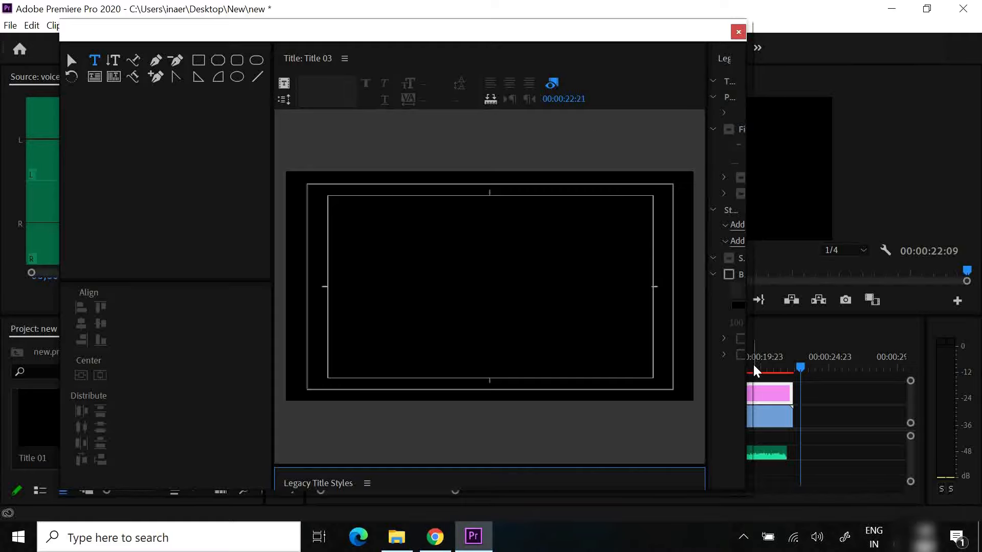
Widen the title editor's properties and canvas areas, and add a text box about 2651 x 1124 reading "Aero TJ"
drag(746, 364, 658, 339)
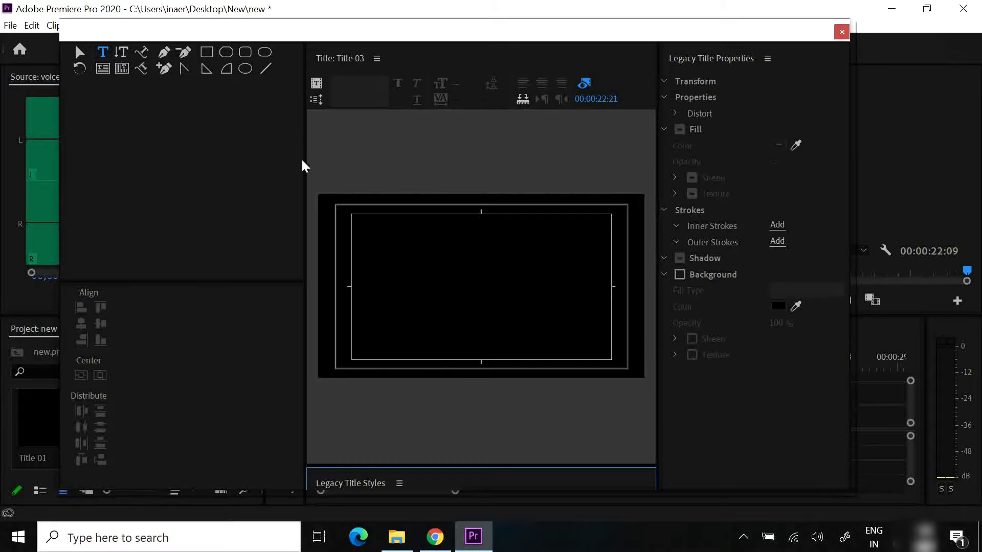
drag(304, 159, 221, 146)
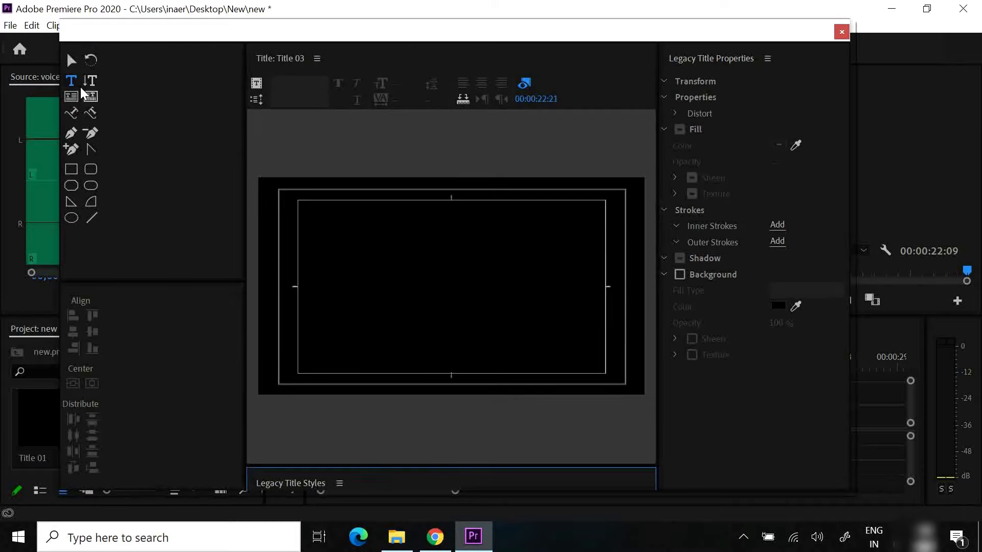
drag(328, 244, 595, 358)
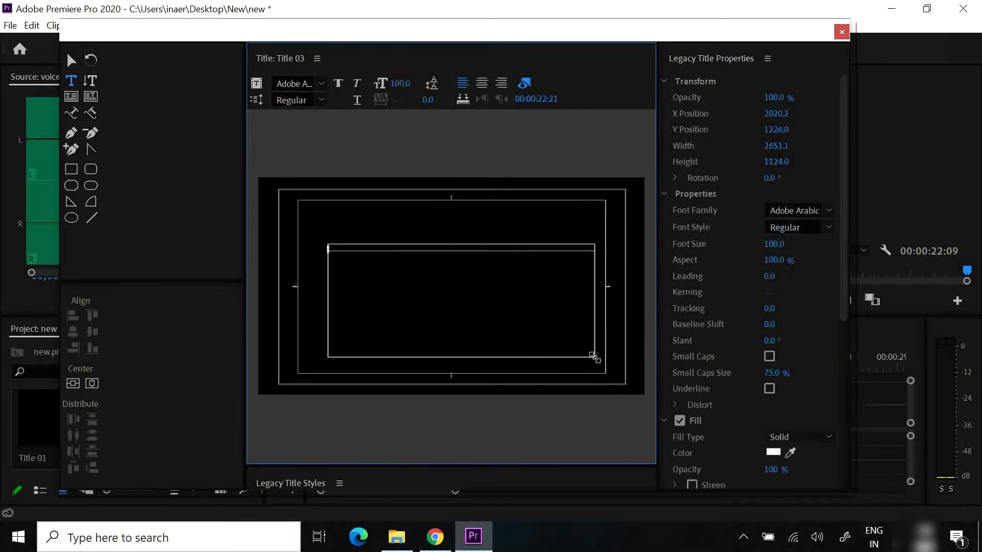
text(Aero T)
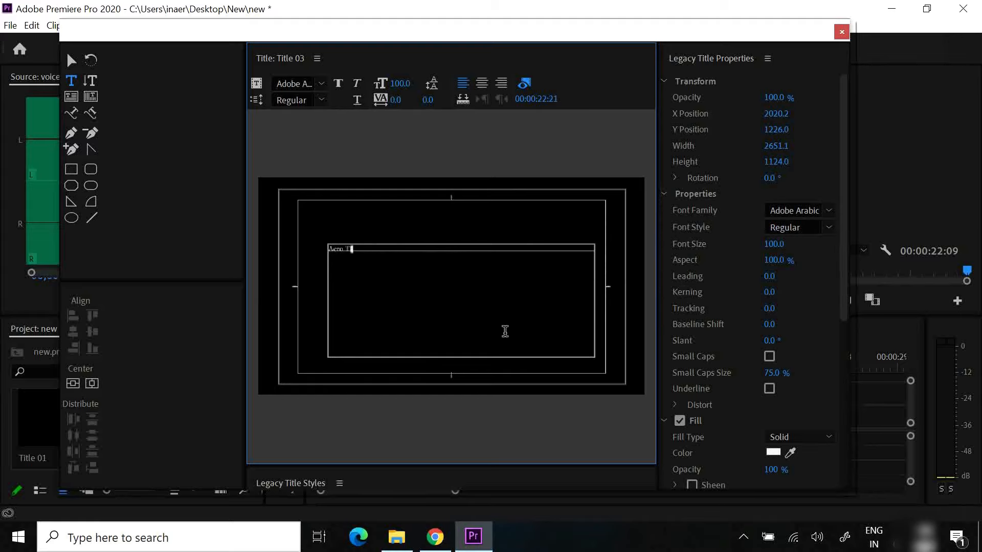
Set the "Aero TJ" text to font size 819 and the Mistral font
drag(397, 85, 964, 133)
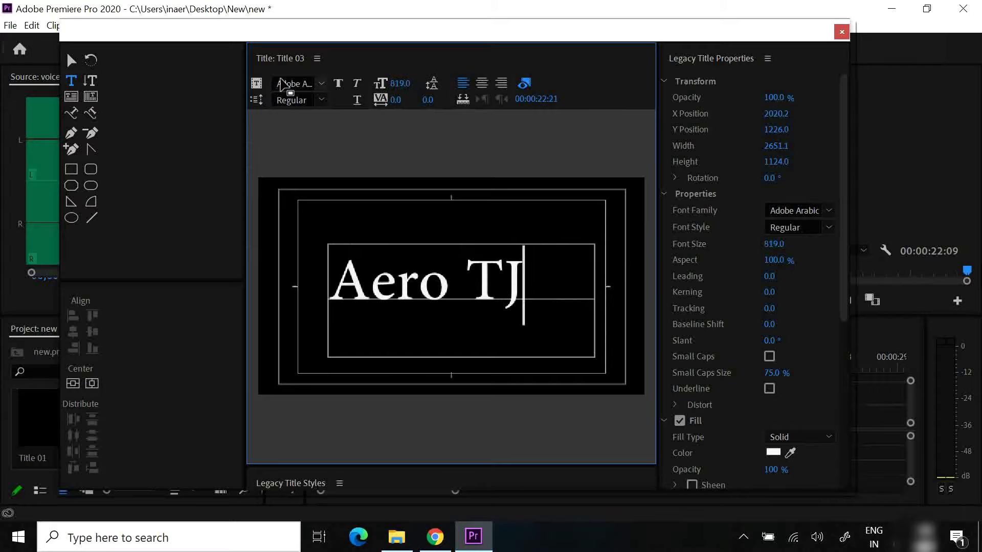
click(323, 85)
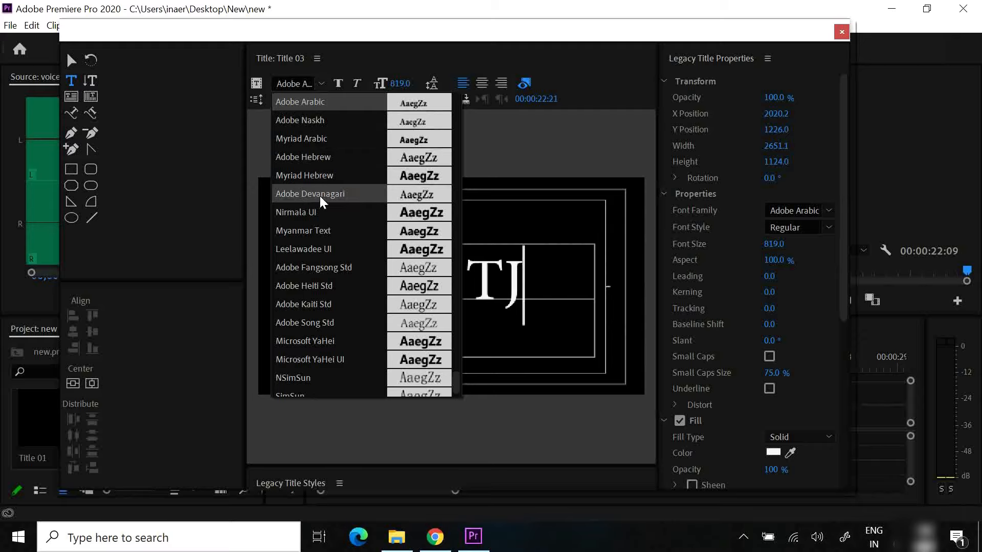
scroll(317, 203, up, 5)
scroll(317, 203, up, 10)
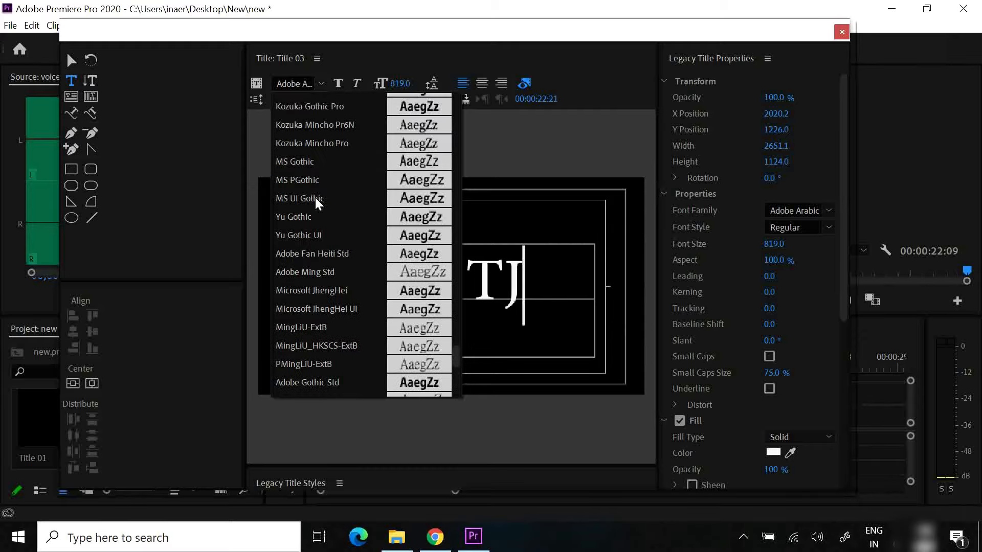
scroll(318, 203, up, 10)
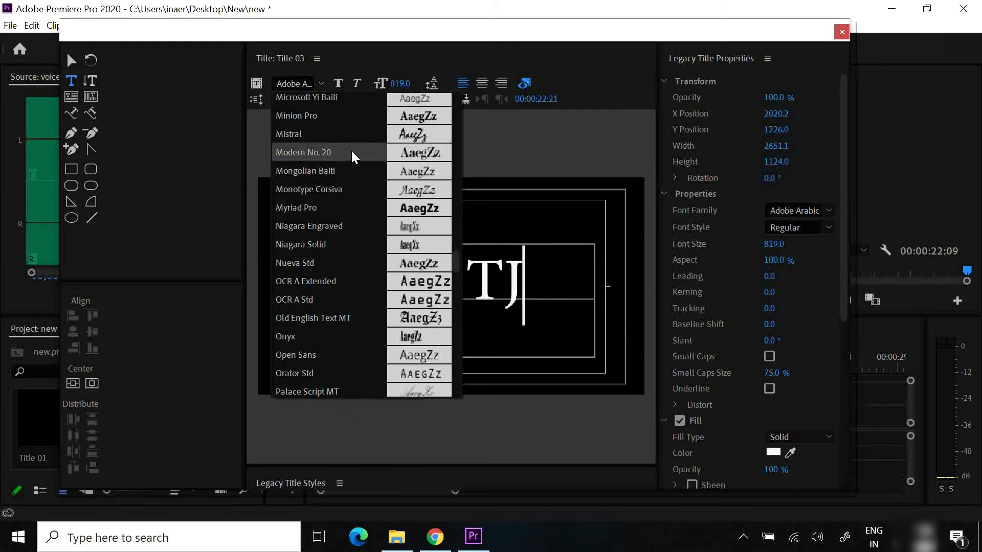
click(362, 134)
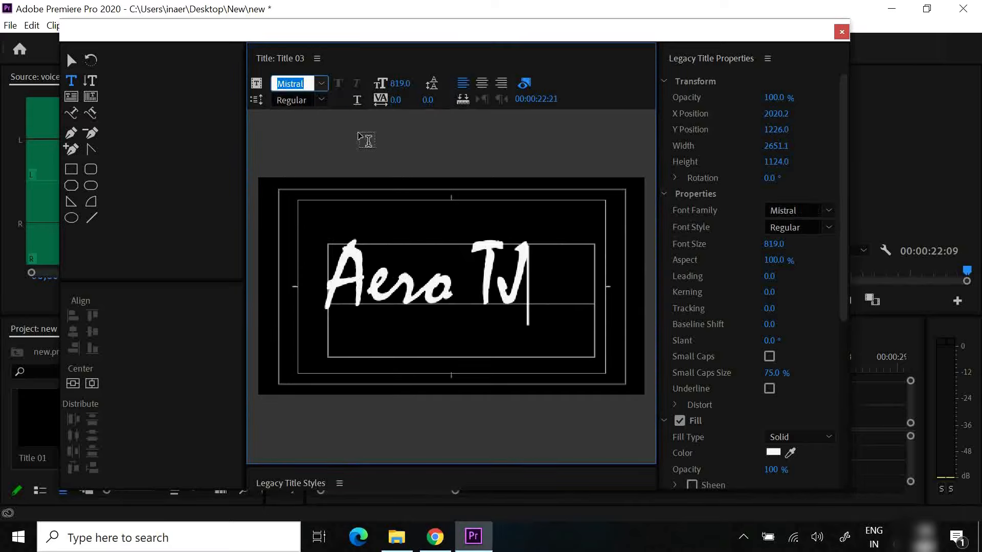
Center the "Aero TJ" text vertically and horizontally in the title frame
click(363, 140)
click(73, 385)
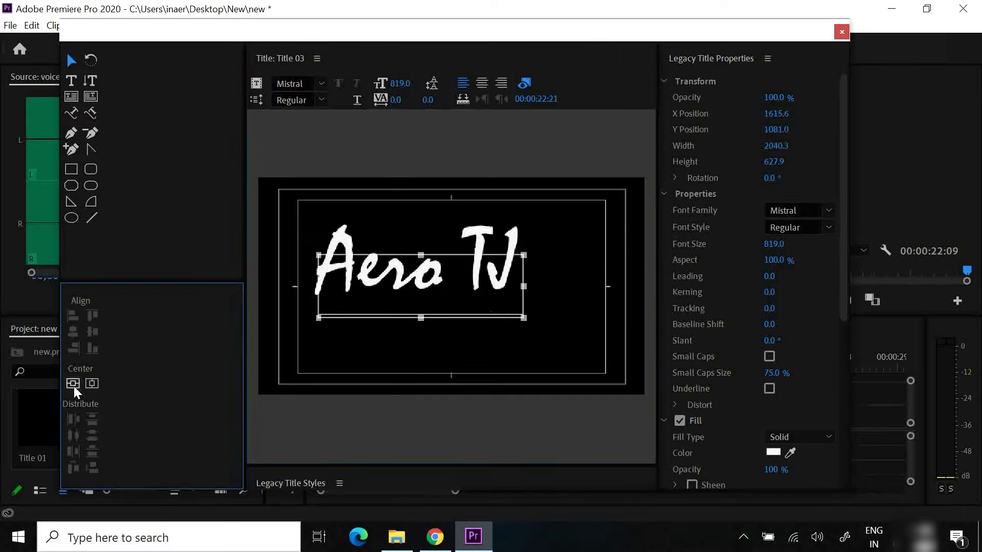
click(88, 382)
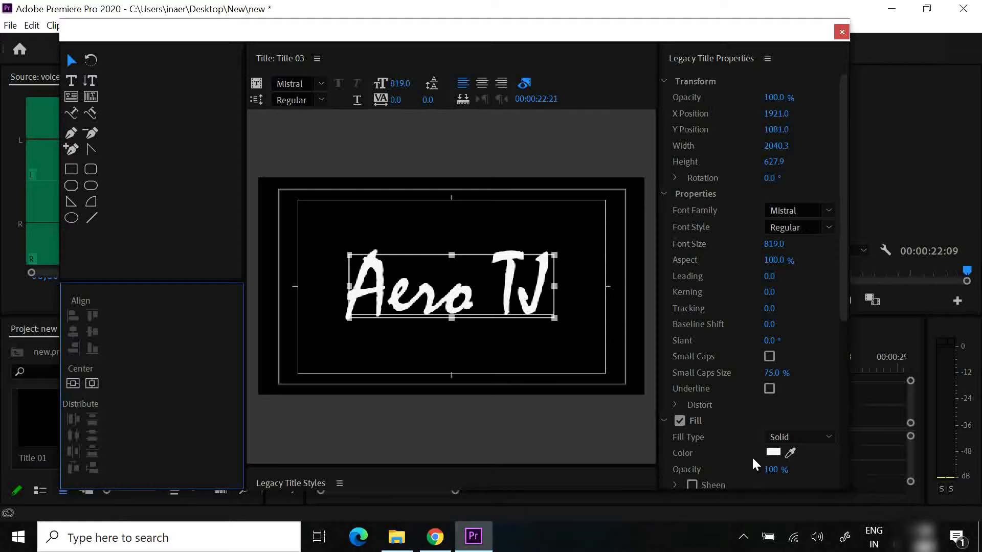
click(767, 455)
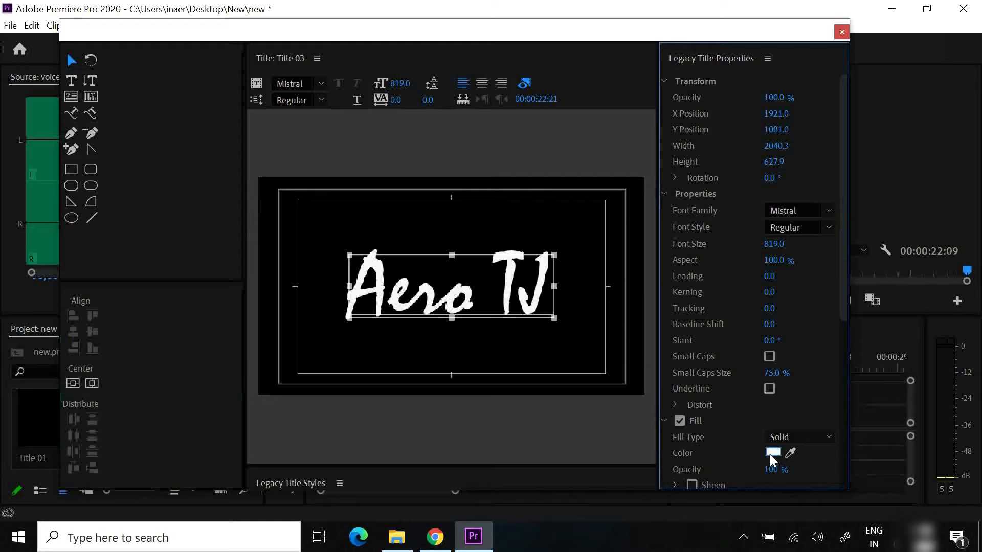
click(769, 454)
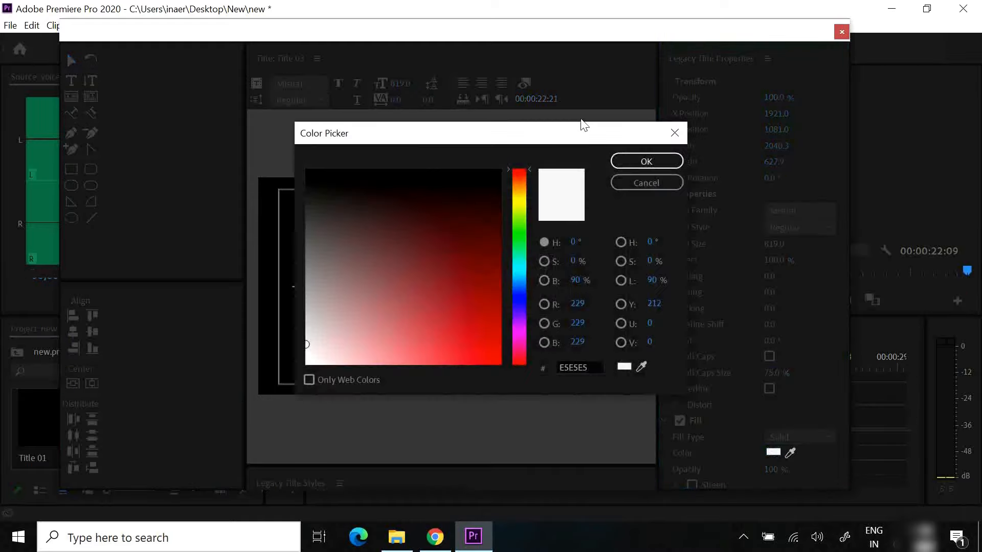
click(674, 133)
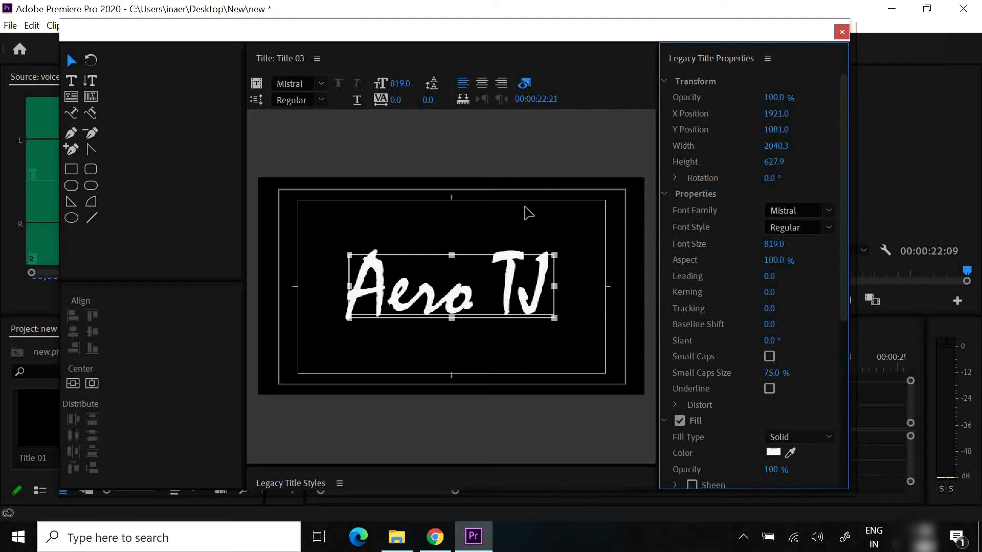
Close the title editor and place Title 03 on V1 directly after the Flamethrower Stunt.mp4 clip
click(842, 32)
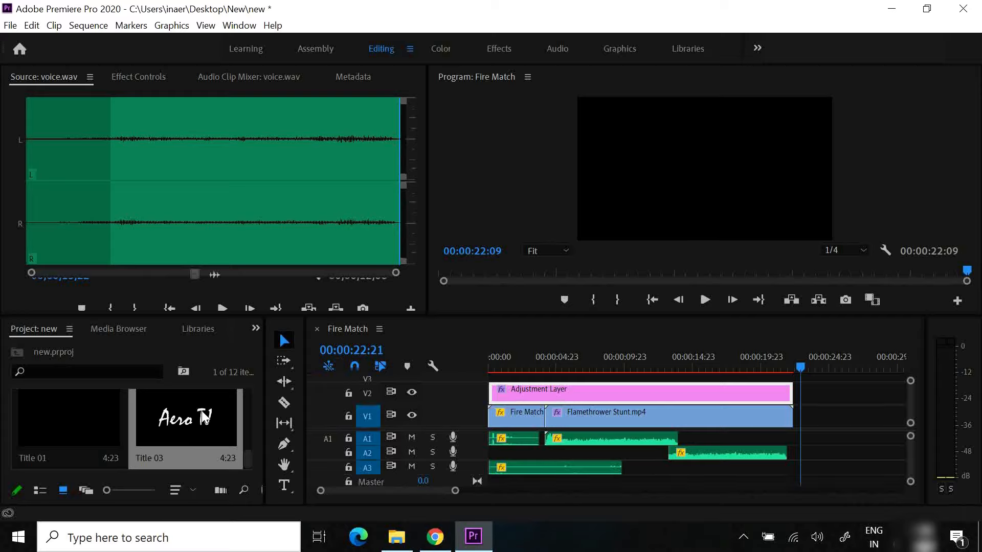
drag(204, 417, 797, 423)
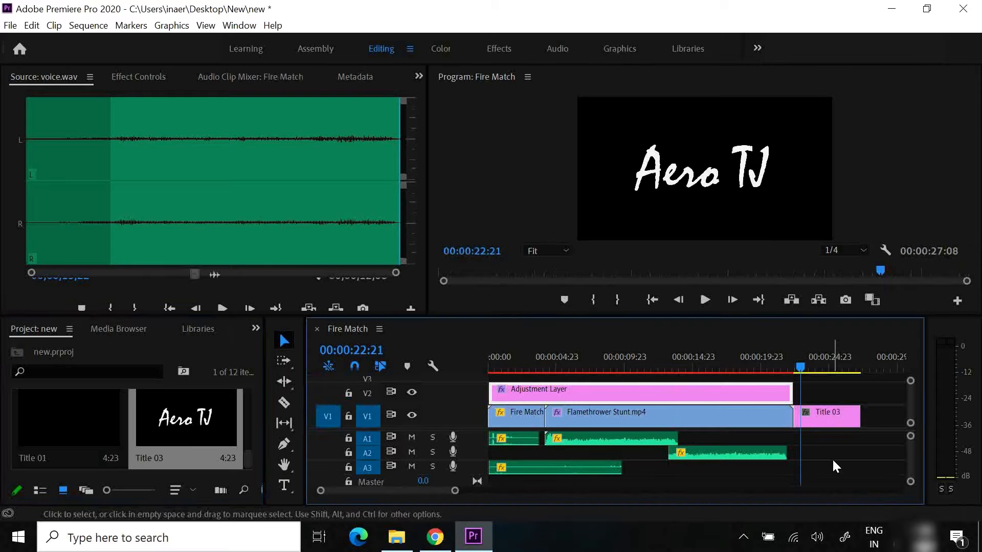
drag(402, 490, 414, 489)
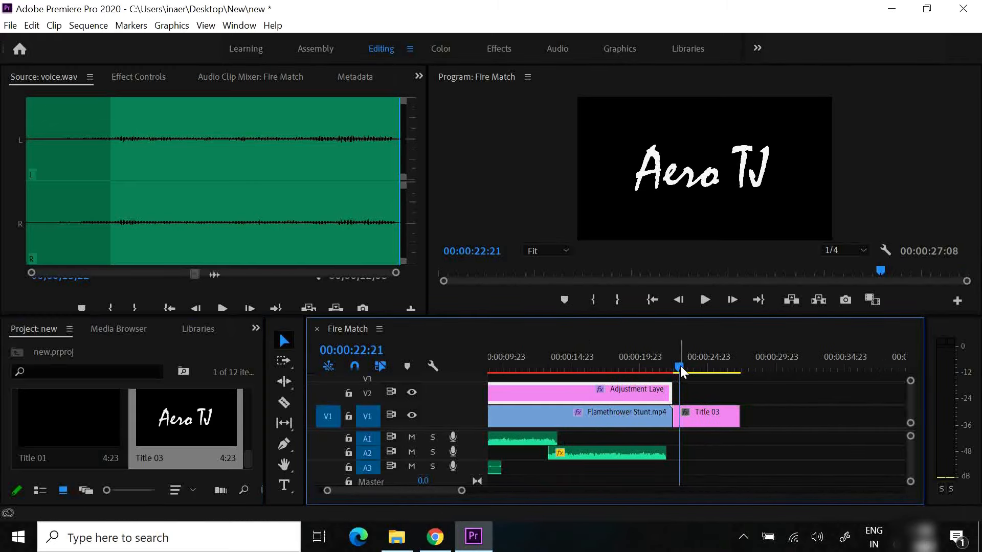
Trim the end of the Title 03 clip on V1 to 00:00:26:07
mouse_move(679, 369)
mouse_down()
mouse_move(669, 370)
mouse_move(704, 372)
mouse_move(601, 372)
mouse_move(613, 381)
mouse_move(685, 379)
mouse_up()
drag(735, 415, 722, 416)
drag(686, 372, 671, 373)
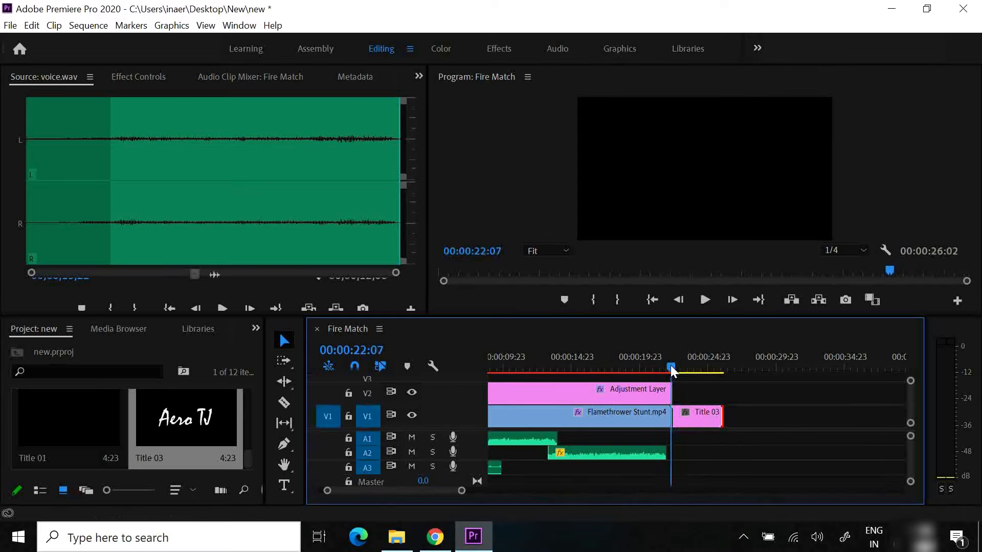
click(691, 416)
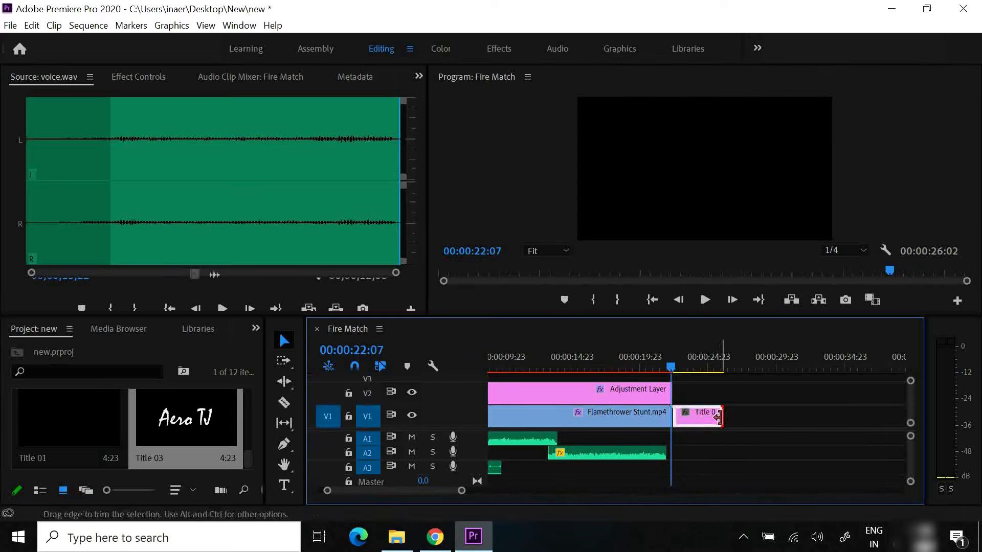
drag(721, 417, 724, 419)
drag(669, 367, 670, 368)
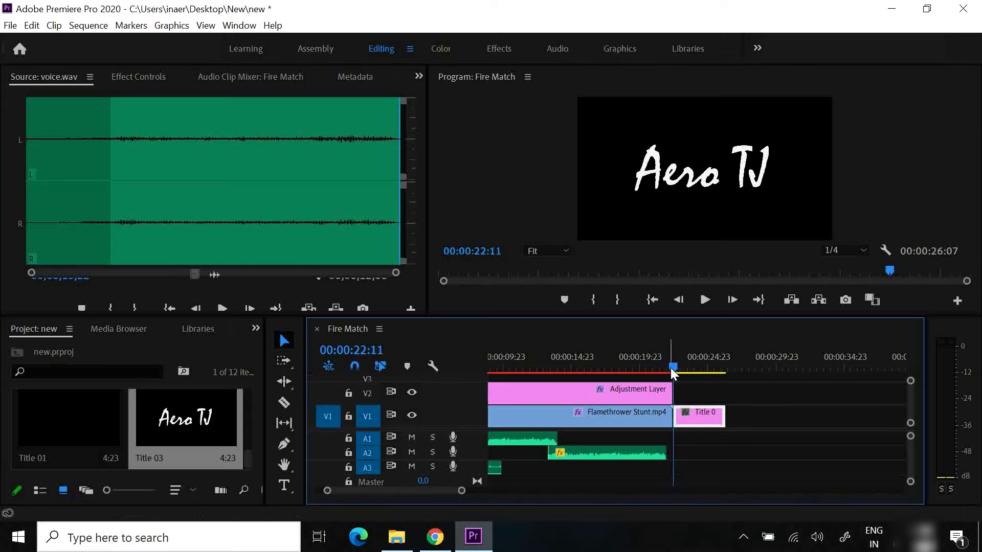
Fade in Title 03 with opacity keyframes of 0% at 00:00:22:09 and 100% at 00:00:22:22
click(490, 45)
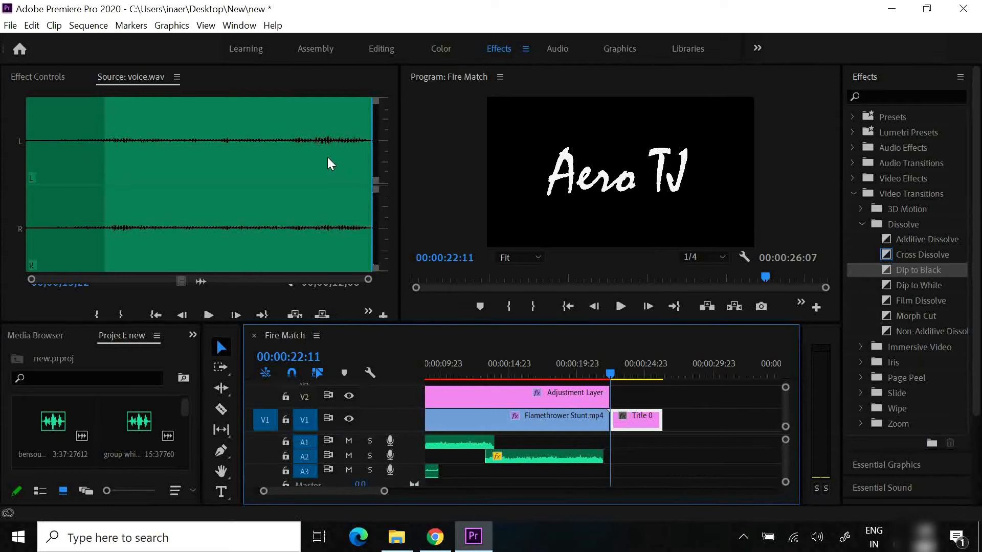
click(46, 78)
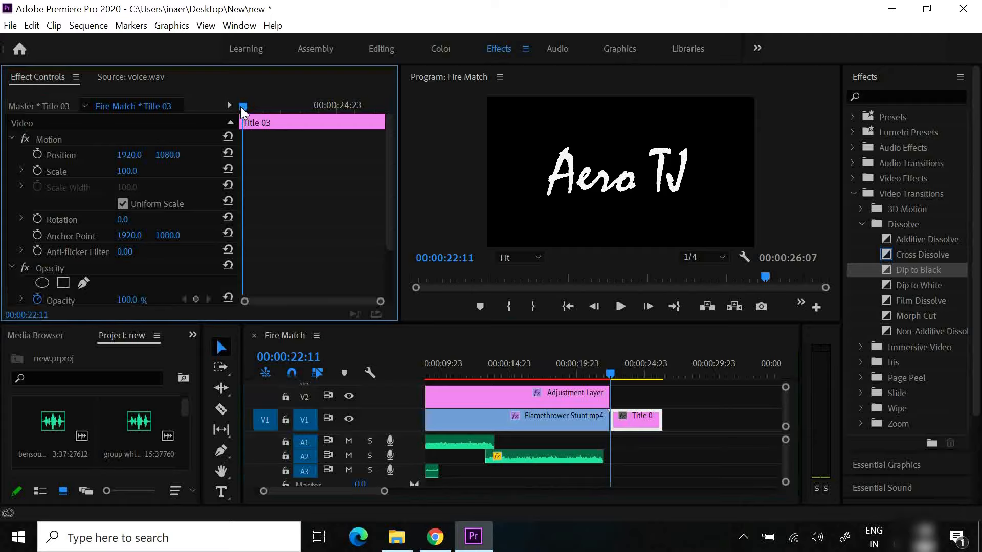
drag(241, 107, 231, 105)
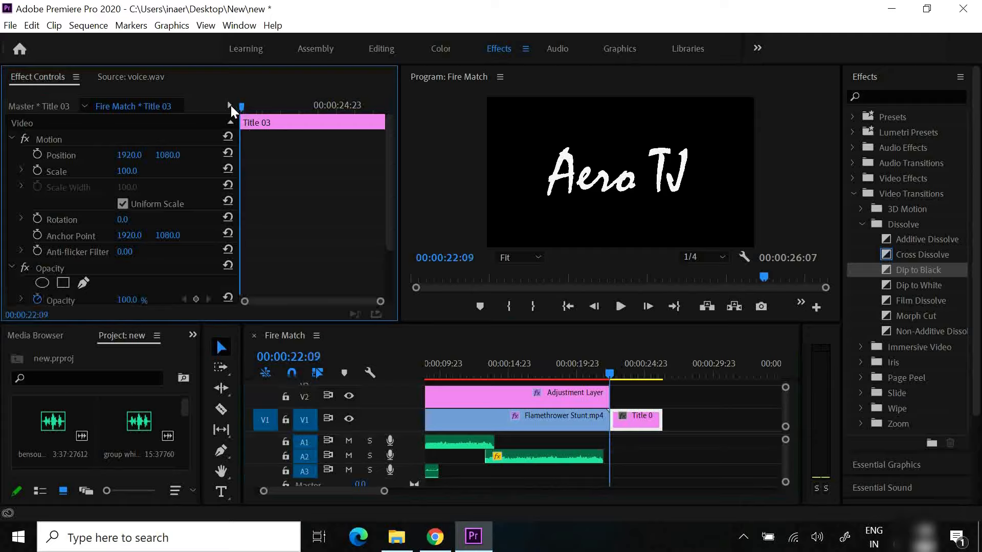
click(38, 300)
drag(125, 305, 102, 303)
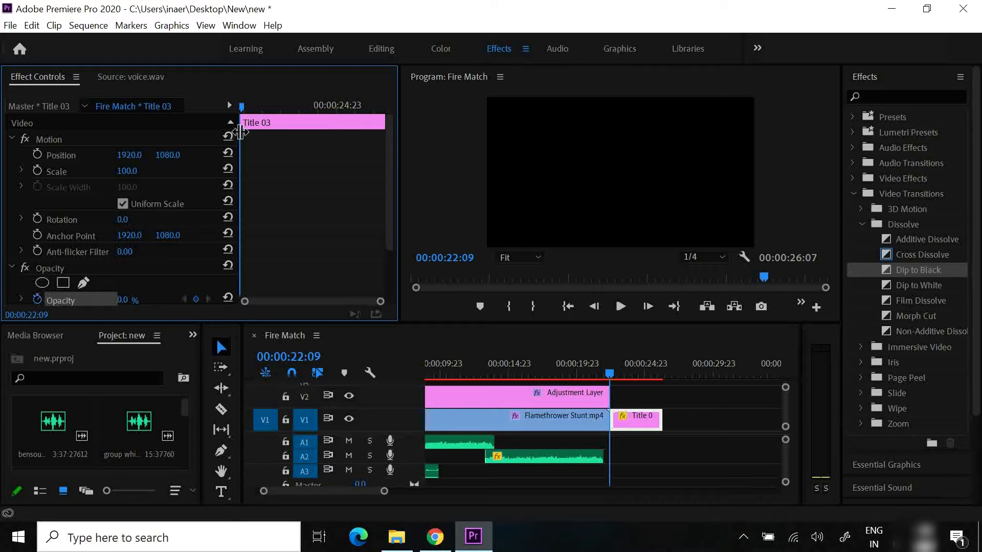
drag(243, 106, 260, 110)
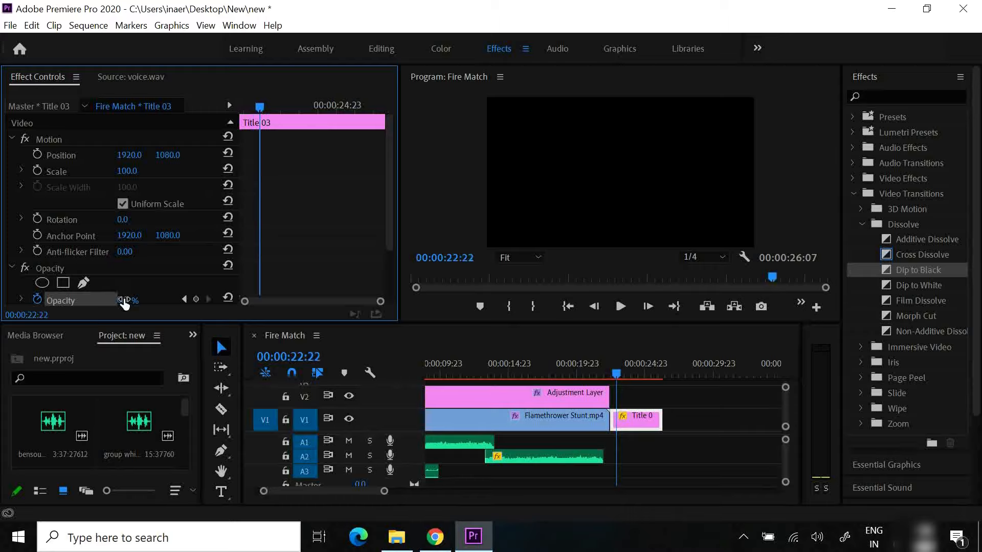
drag(122, 301, 244, 321)
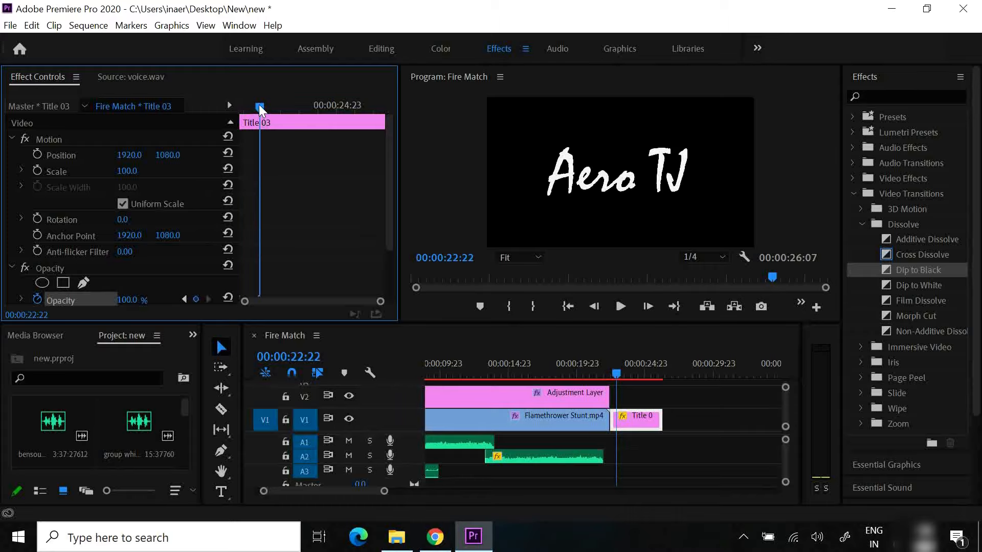
Animate Title 03 with scale keyframes of 100 at 00:00:22:09 and 110 at 00:00:26:07
drag(259, 105, 207, 117)
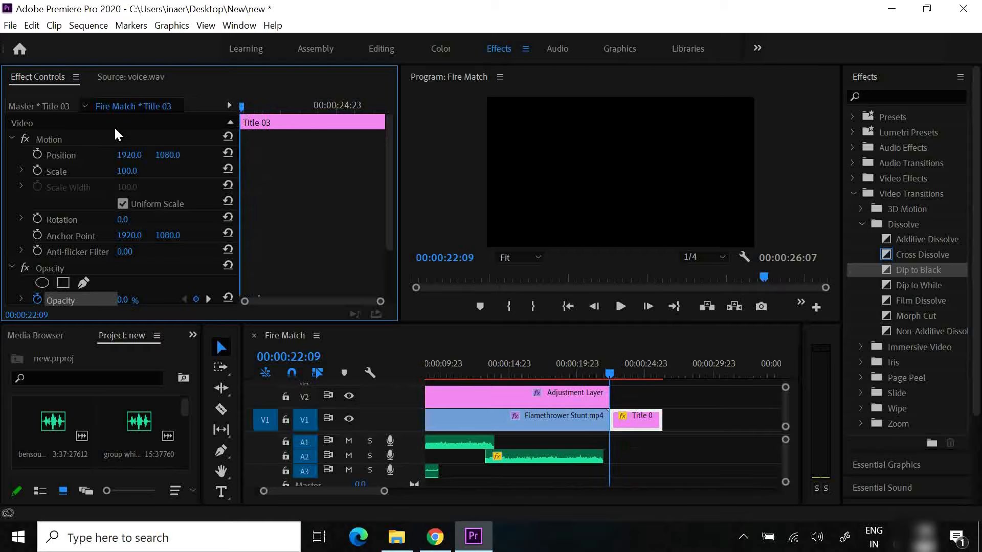
click(39, 170)
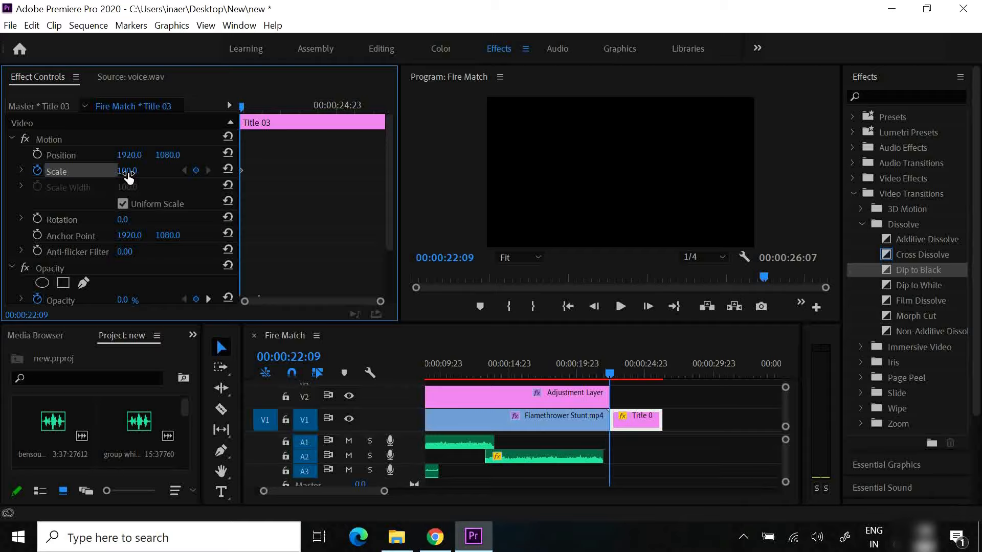
drag(241, 109, 419, 118)
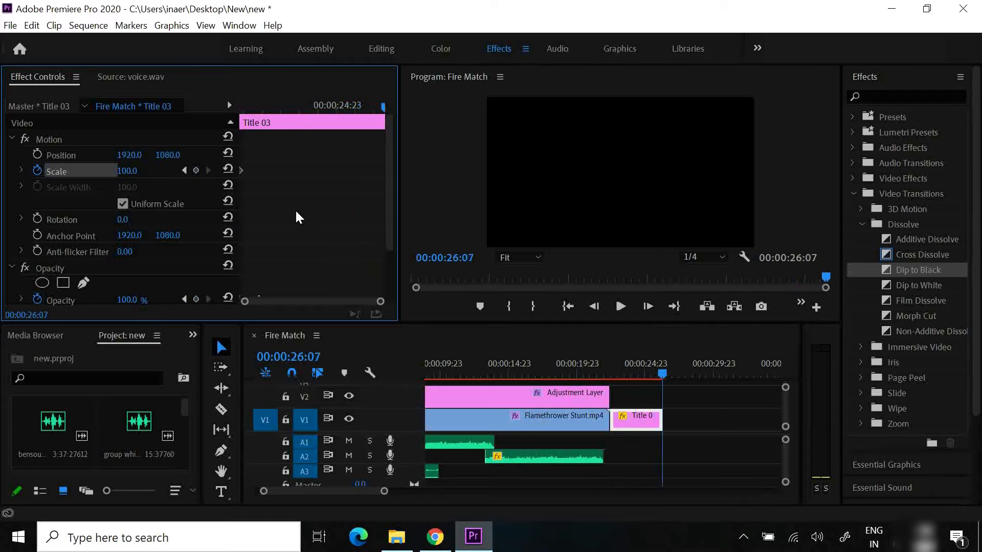
drag(135, 174, 145, 175)
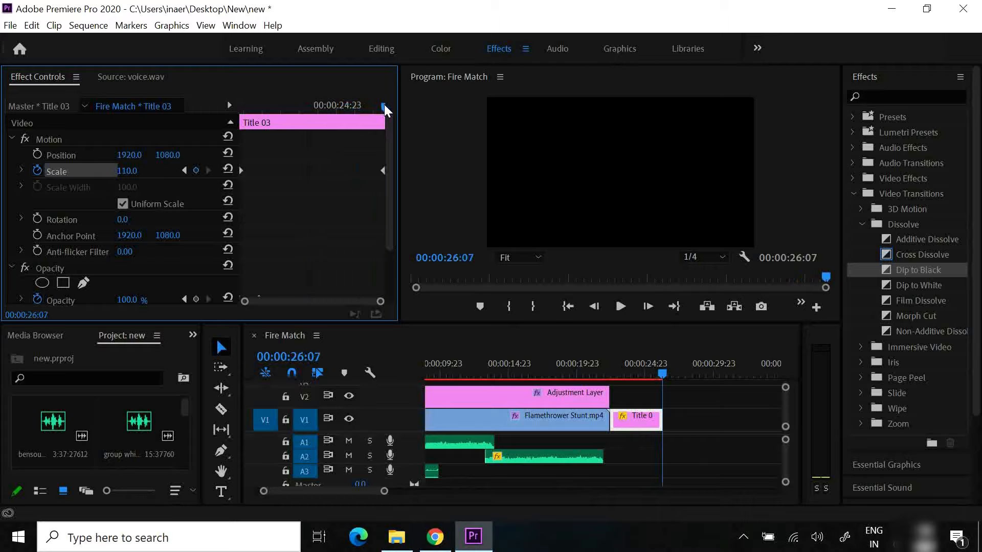
drag(385, 104, 370, 190)
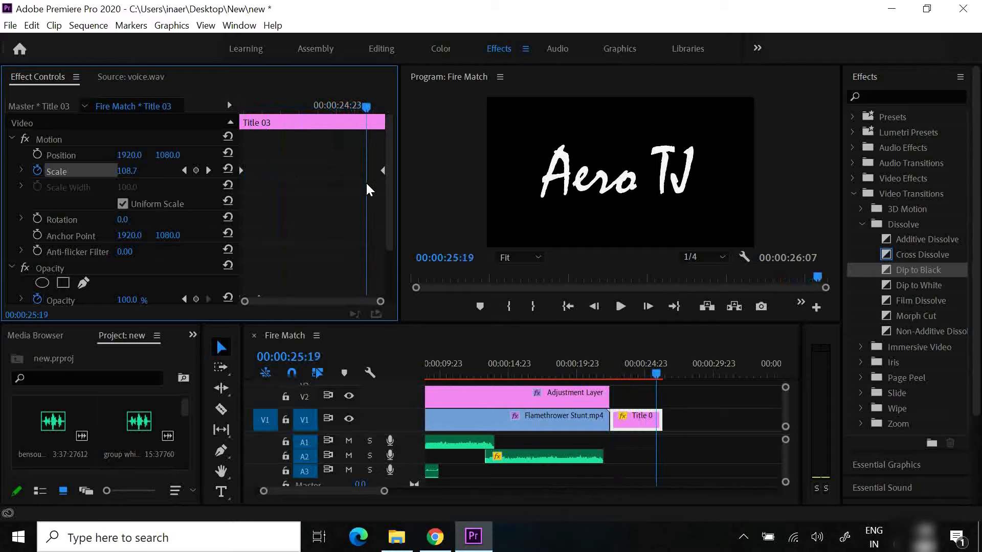
drag(372, 107, 383, 110)
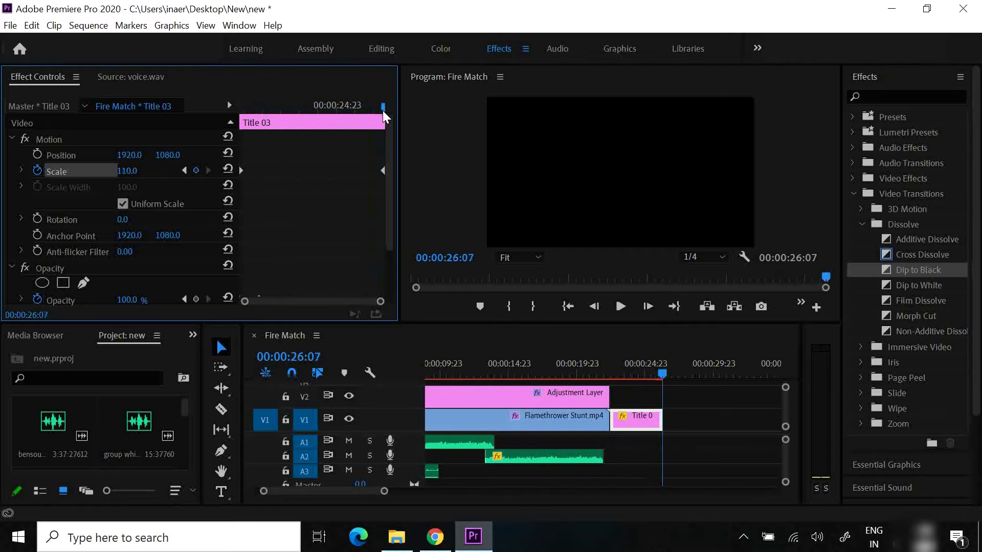
Play back the end of the sequence to review the fade and scale animation of Title 03
click(588, 363)
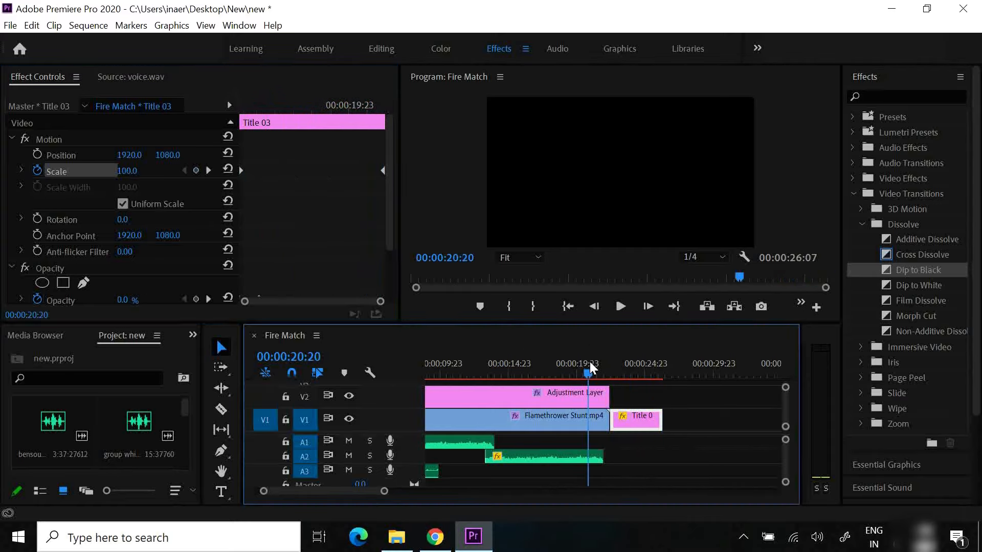
click(621, 306)
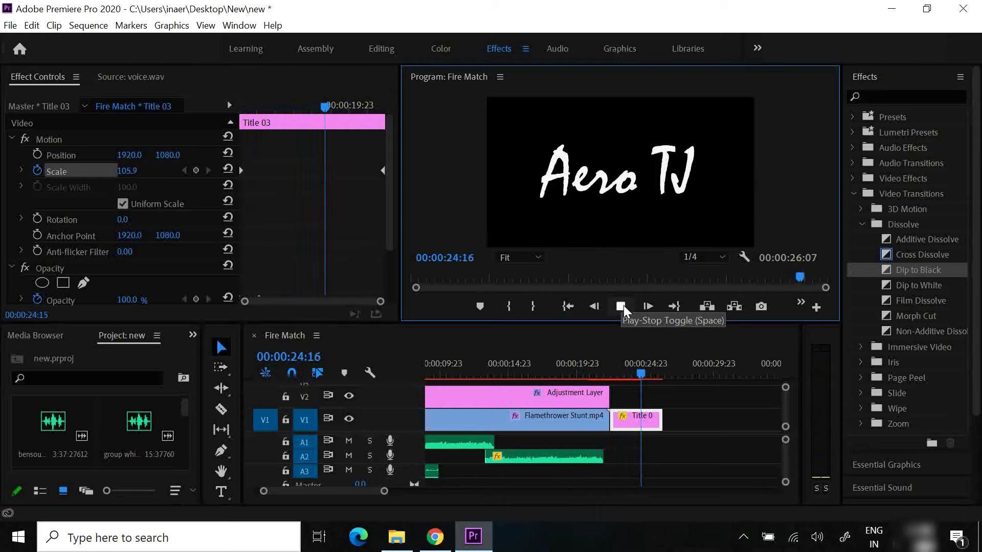
click(624, 305)
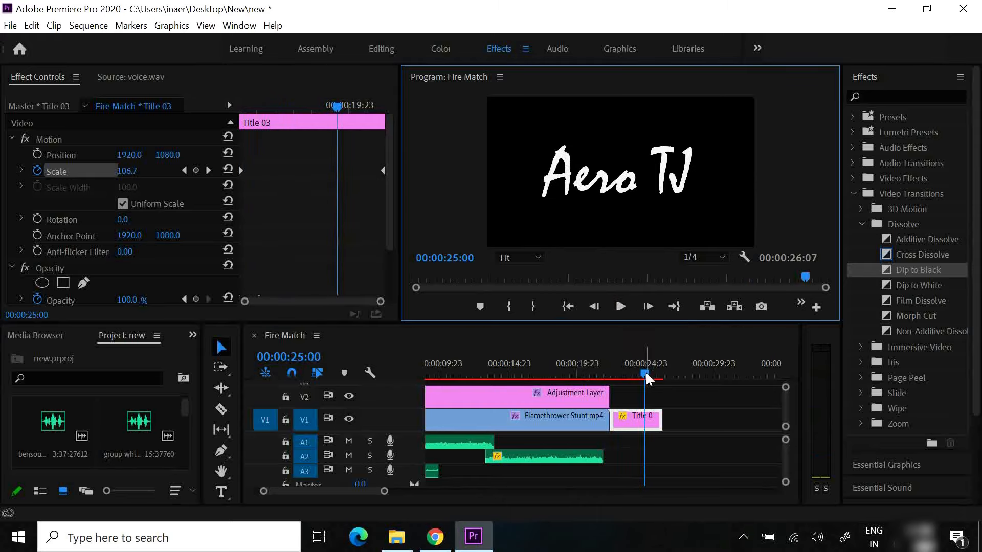
drag(646, 372, 617, 372)
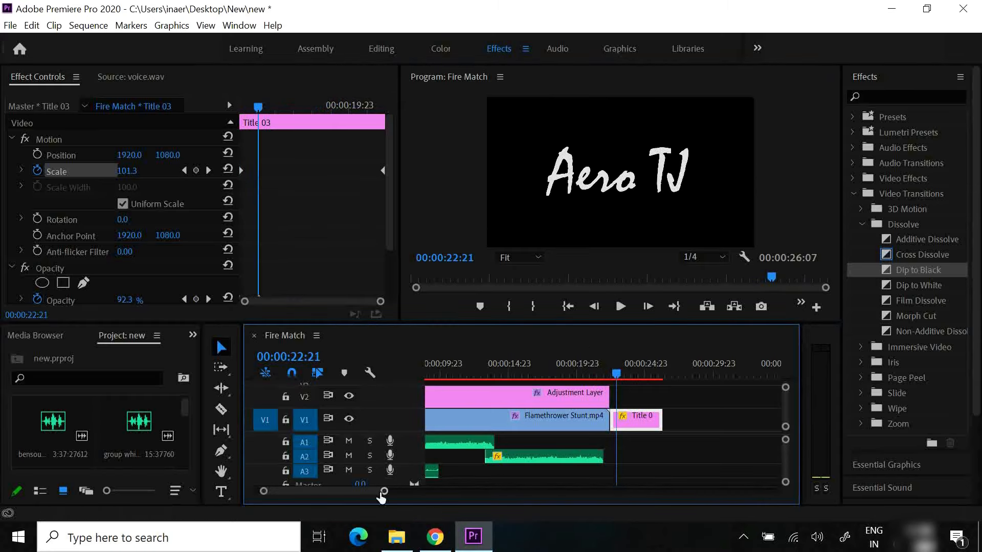
Switch to Chrome to view the "widescreen bars png" image results, and return to Premiere Pro
scroll(97, 422, down, 2)
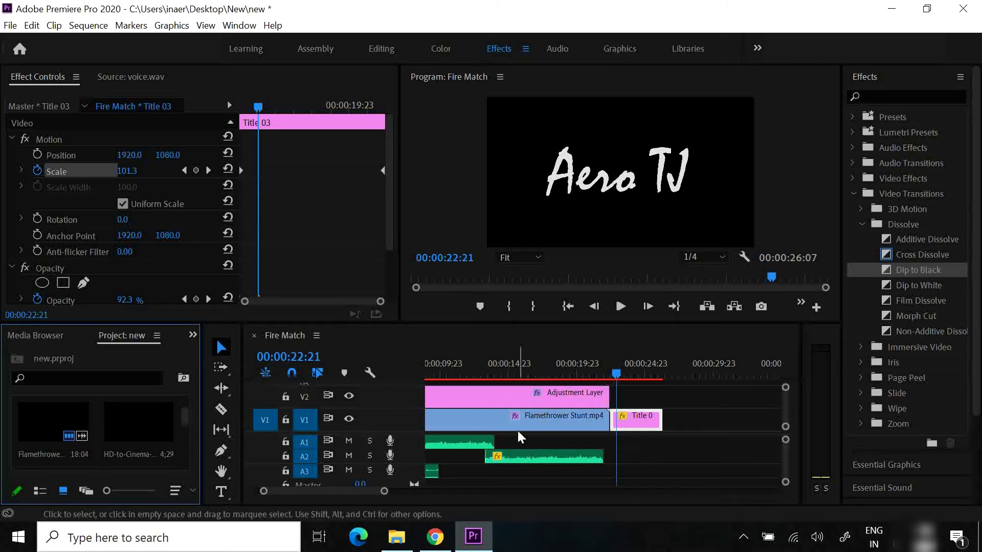
click(435, 537)
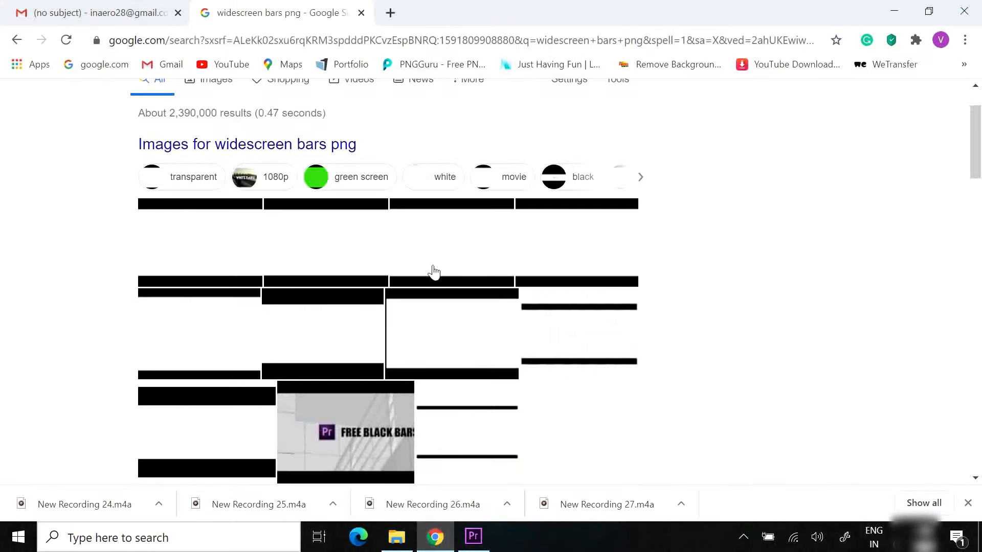
scroll(434, 271, up, 2)
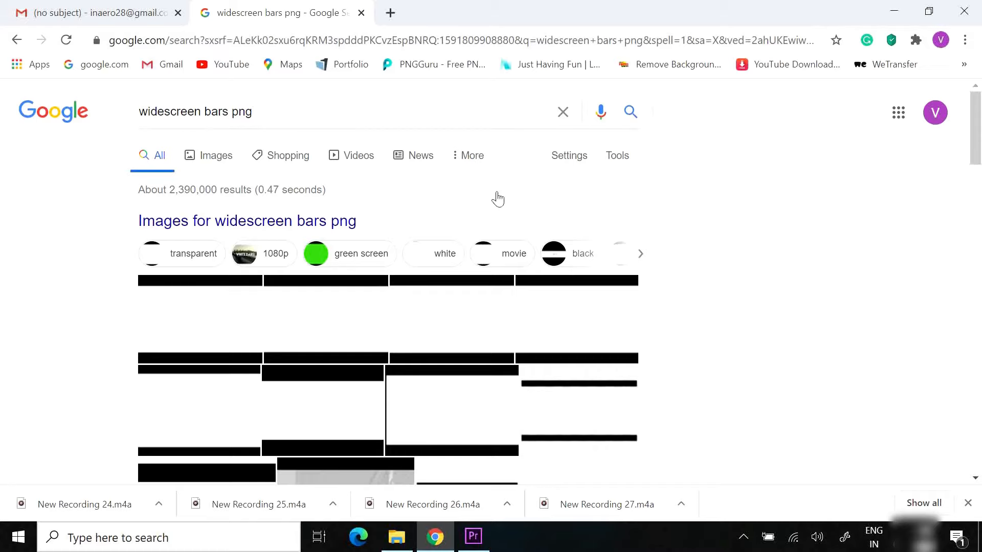
scroll(734, 408, down, 1)
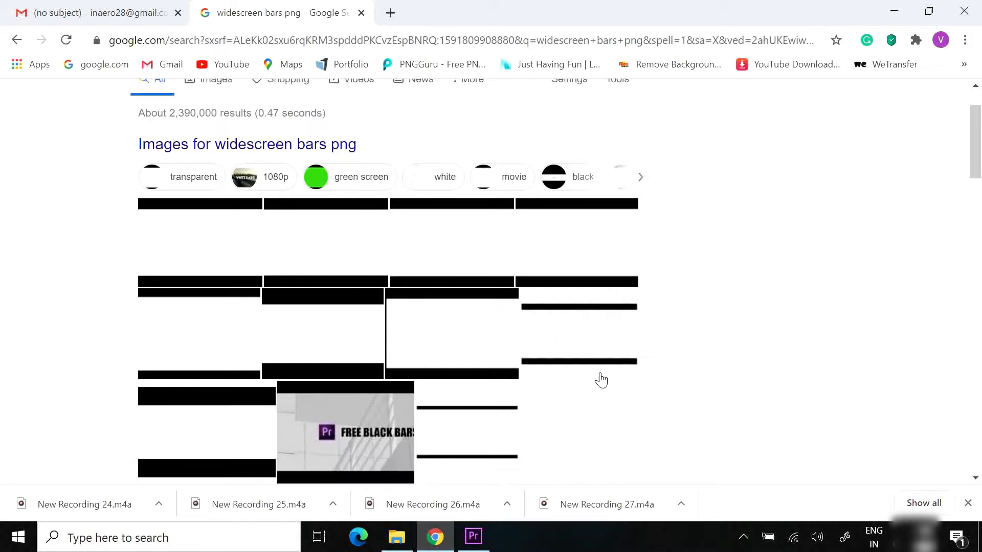
click(446, 546)
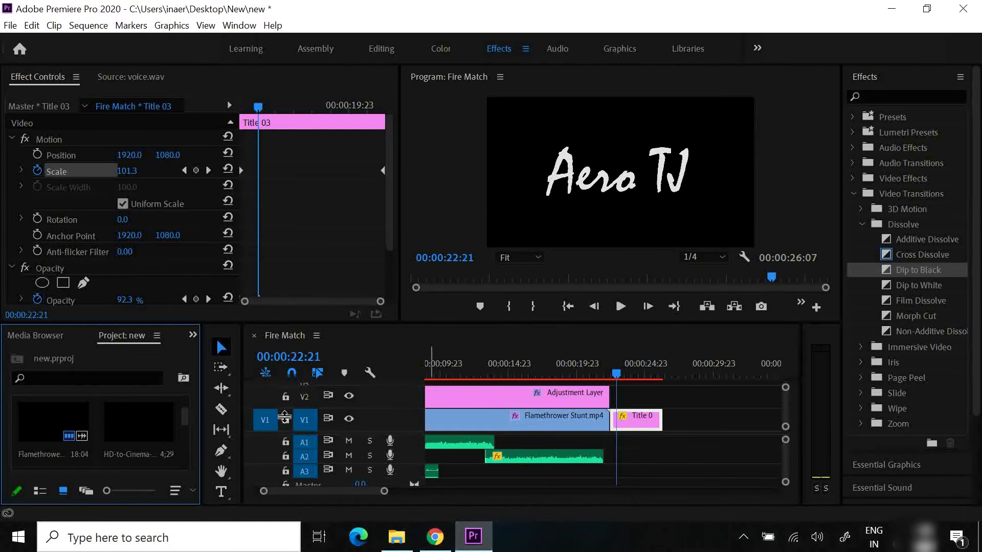
Place HD-to-Cinema-transparent.png at the start of V3 and extend it to the end of the adjustment layer
click(512, 373)
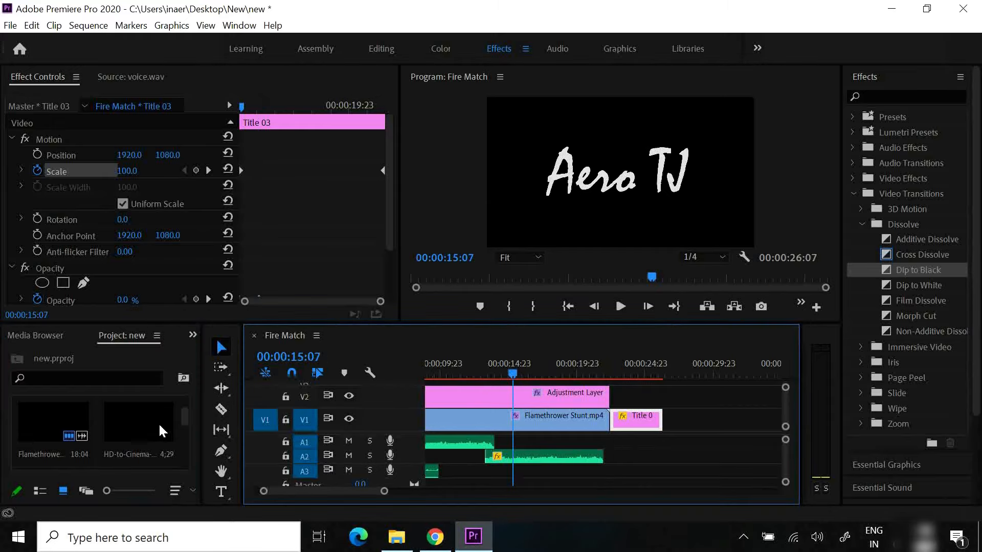
click(508, 371)
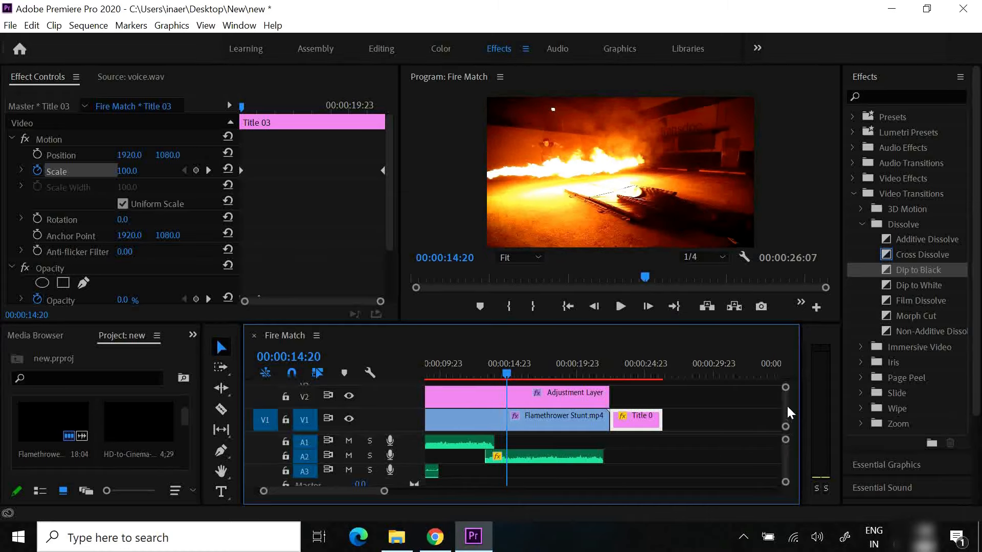
scroll(786, 404, up, 2)
drag(125, 430, 429, 413)
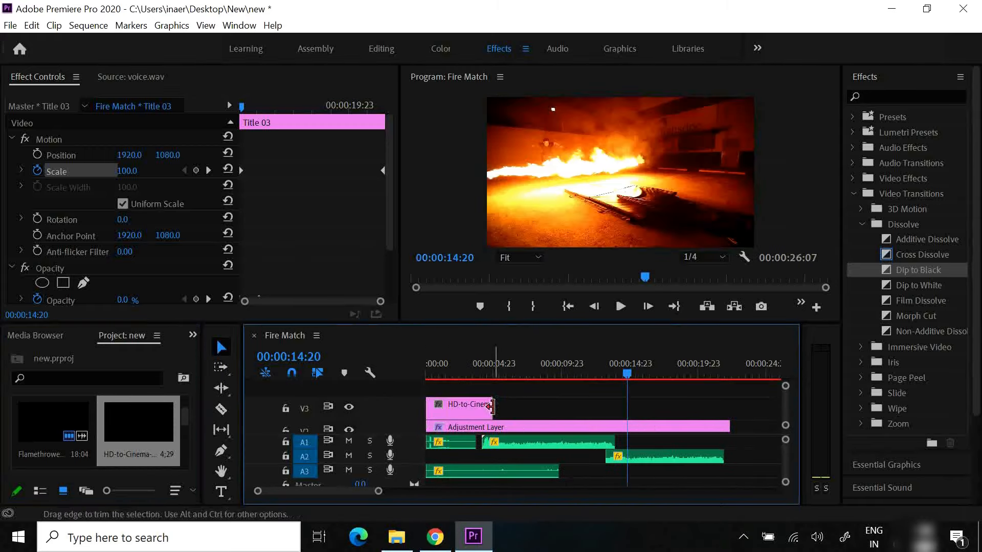
drag(491, 406, 664, 442)
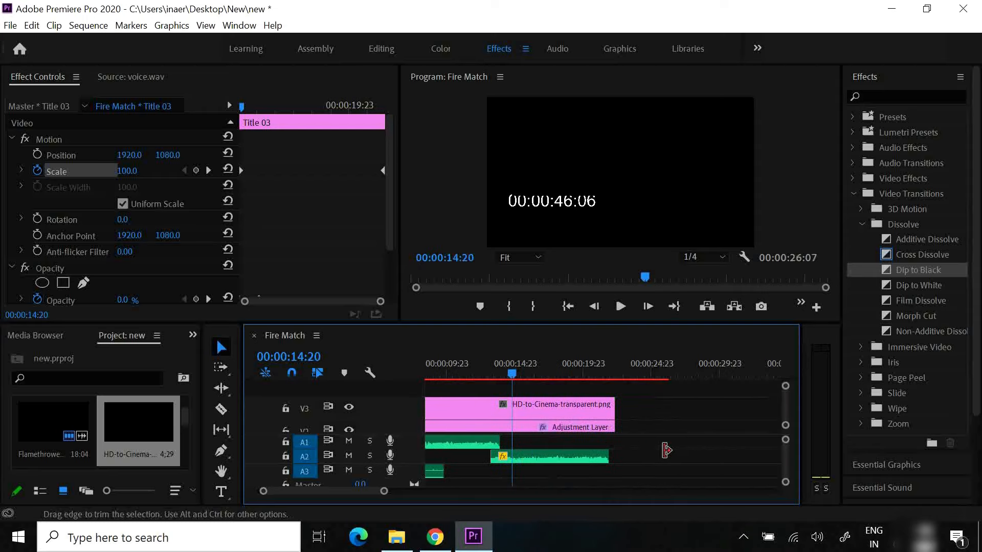
scroll(665, 450, up, 3)
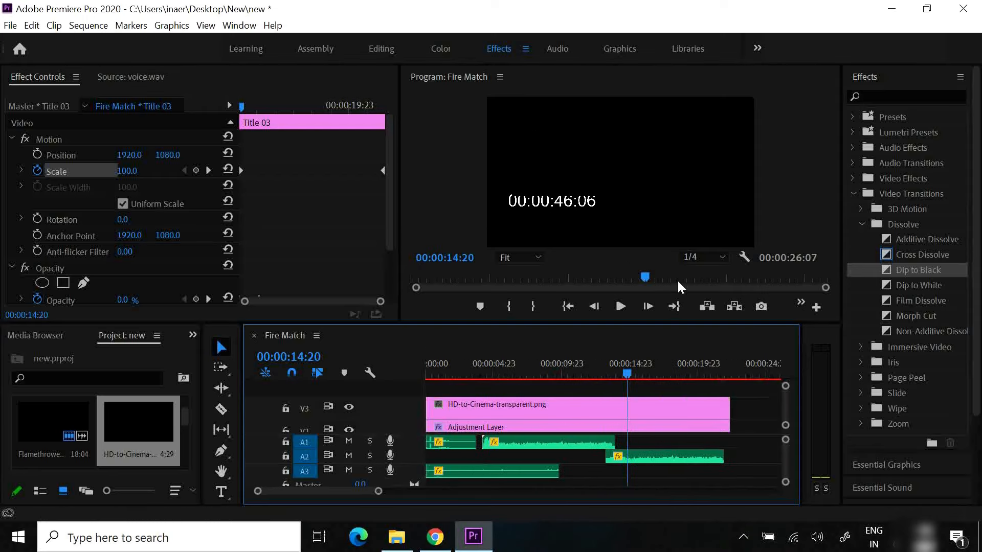
Set the scale of the HD-to-Cinema-transparent.png clip on V3 to 160 so its black bars span the frame
click(599, 409)
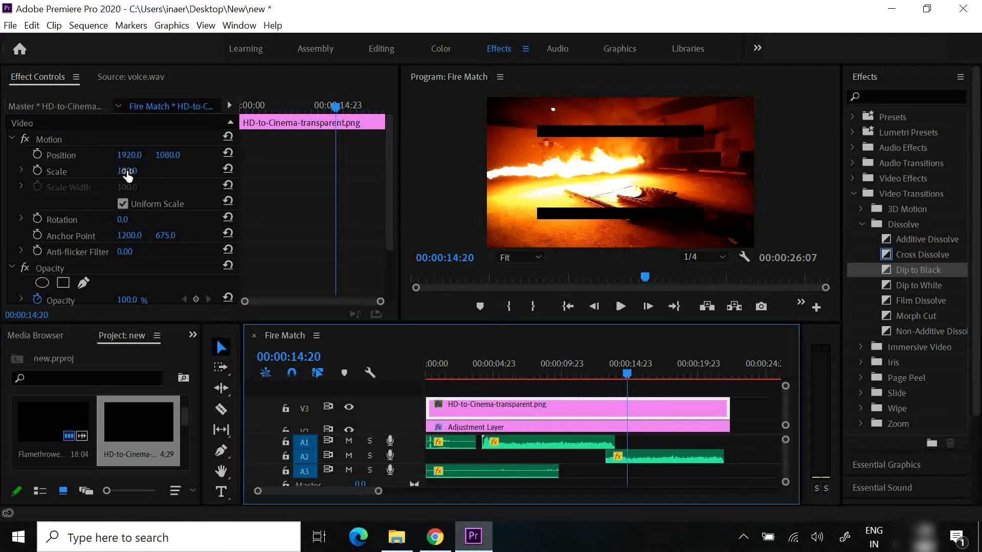
drag(127, 172, 153, 176)
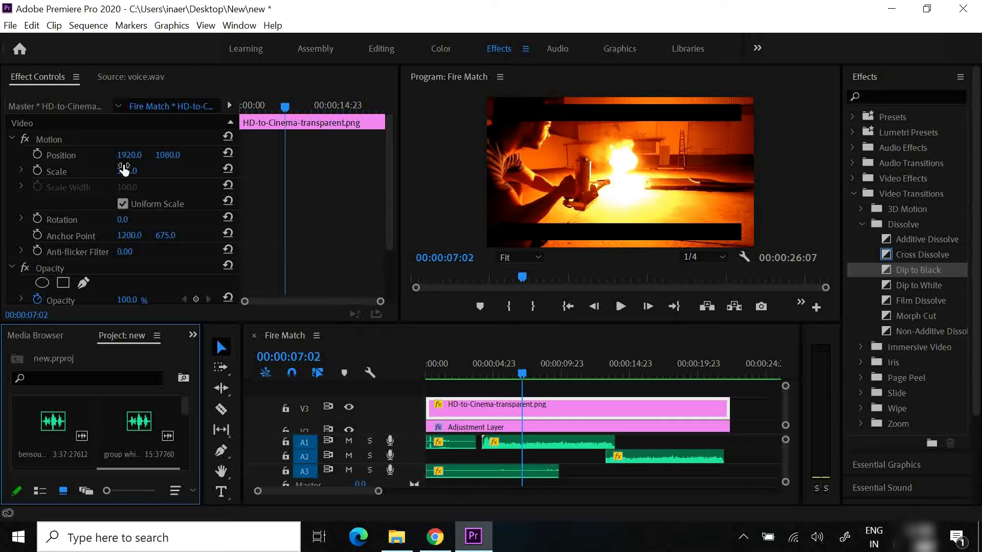
mouse_move(124, 169)
mouse_down()
mouse_move(116, 173)
mouse_move(138, 166)
mouse_up()
click(138, 167)
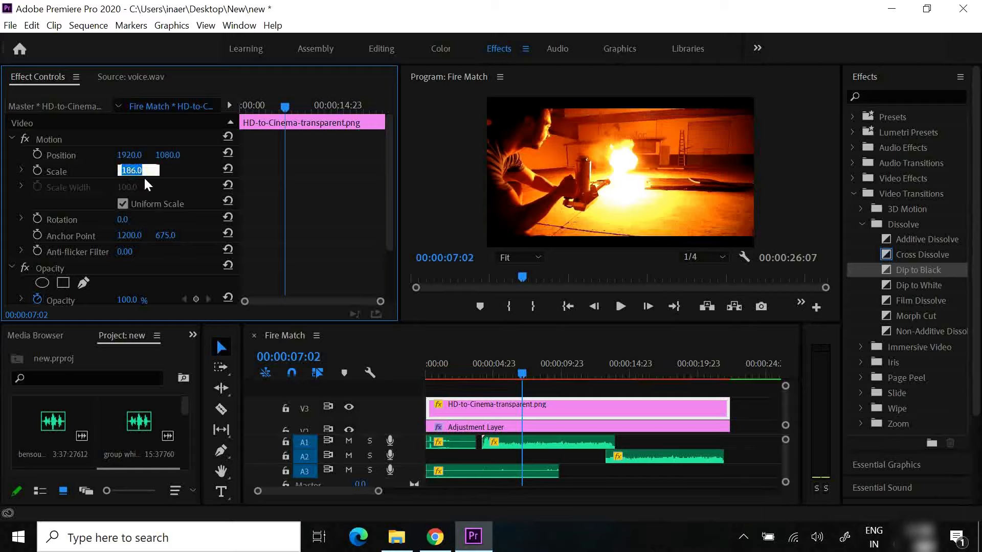
text(176)
key(Return)
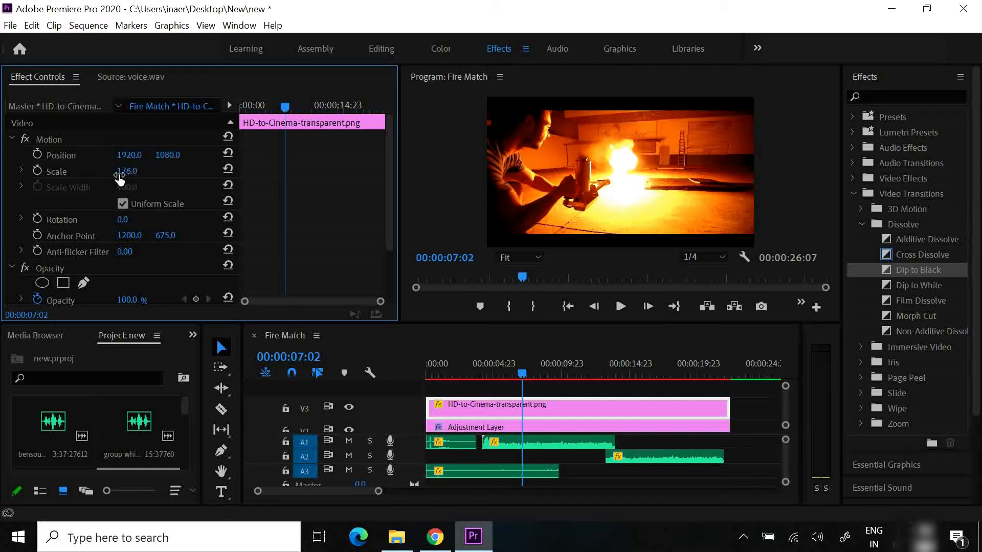
click(126, 171)
text(160)
key(Return)
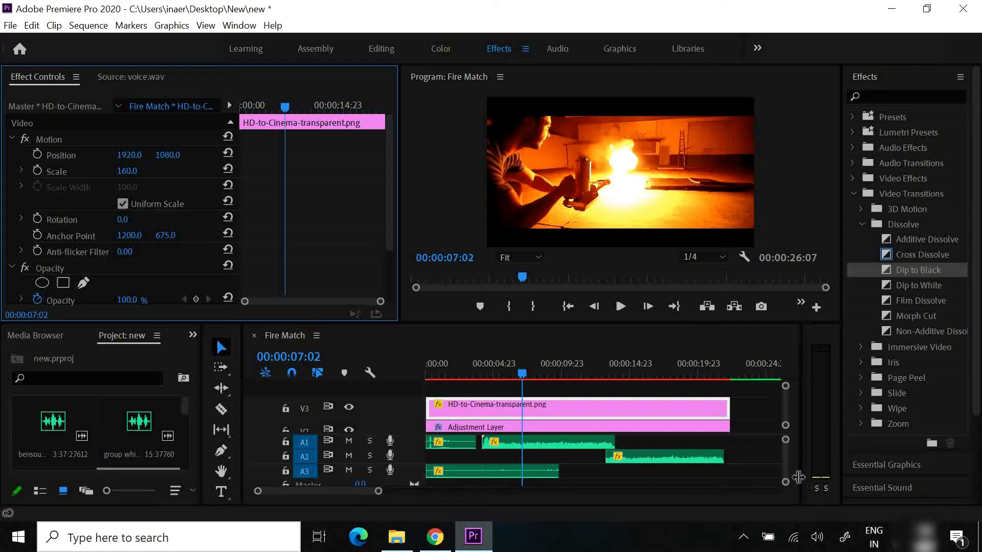
Place the "bensou..." music file from the project on a new A4 audio track at the sequence start
drag(785, 477, 786, 485)
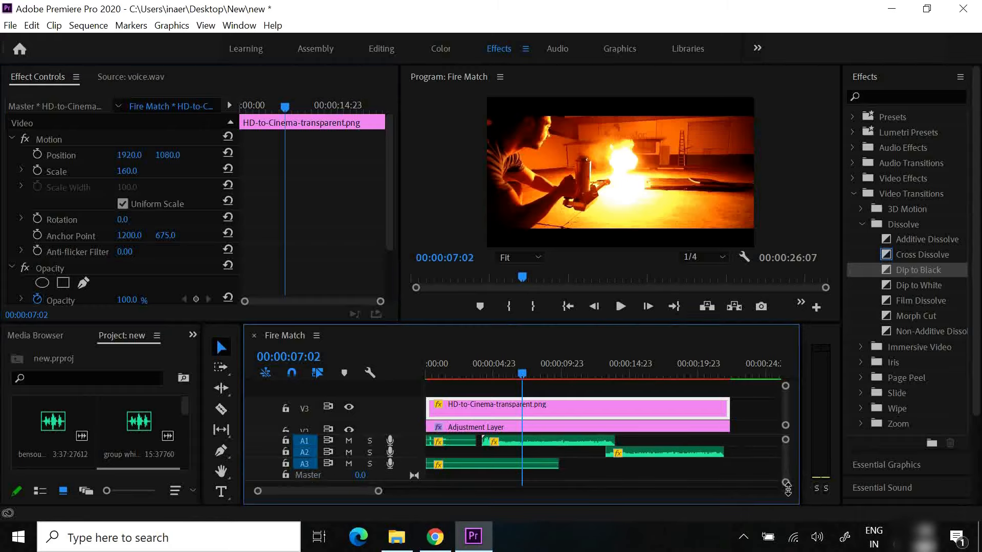
drag(53, 429, 434, 486)
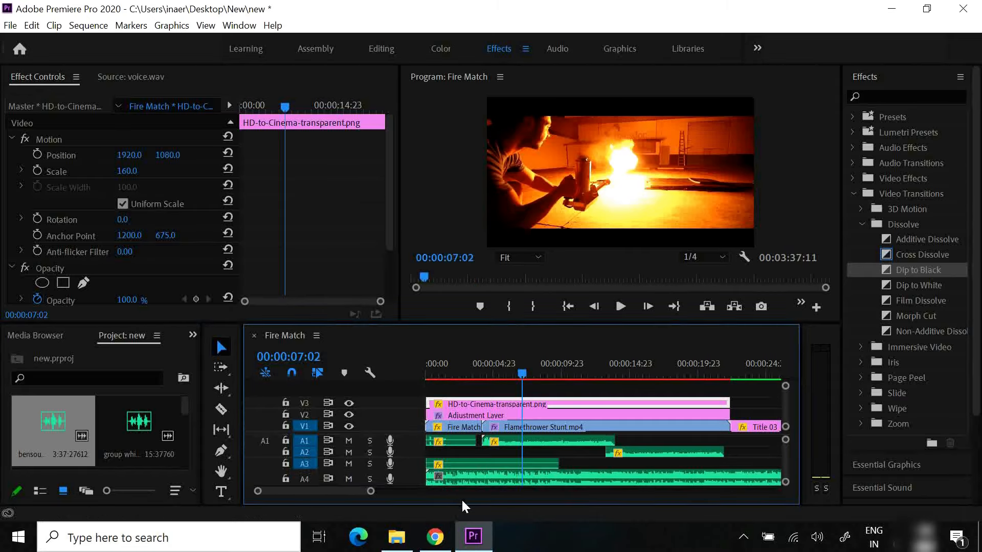
Cut the music clip on A4 at the end of the Title 03 clip and delete the excess part
scroll(363, 489, down, 5)
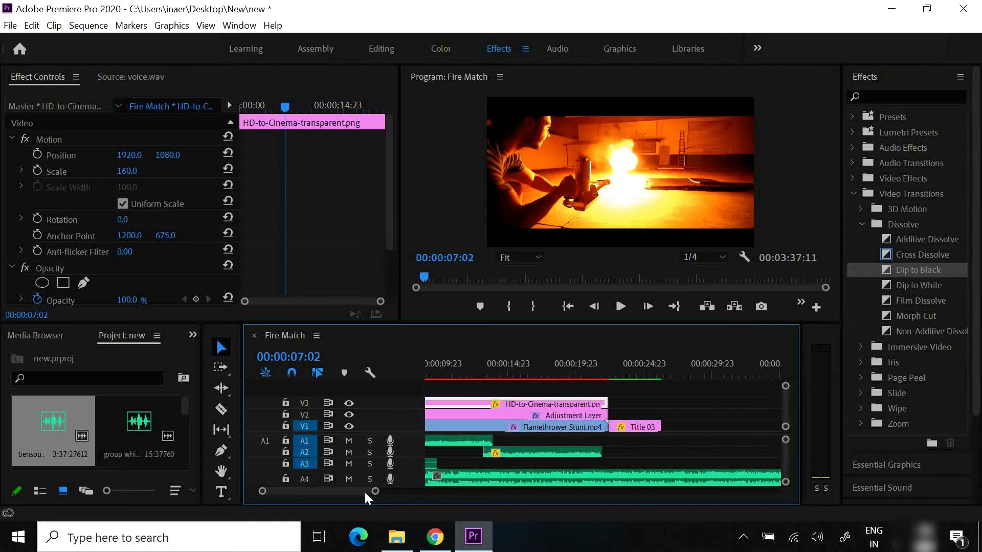
click(221, 409)
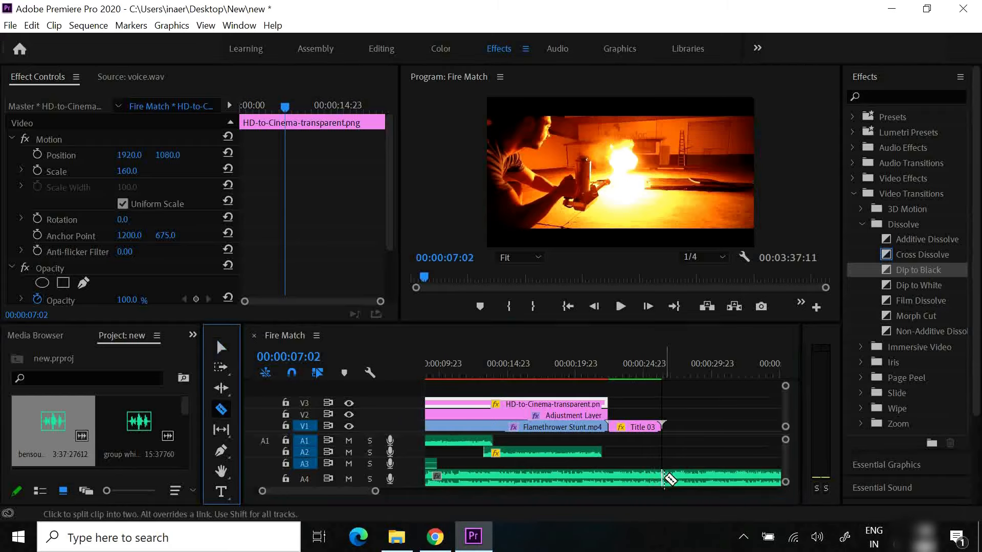
click(664, 479)
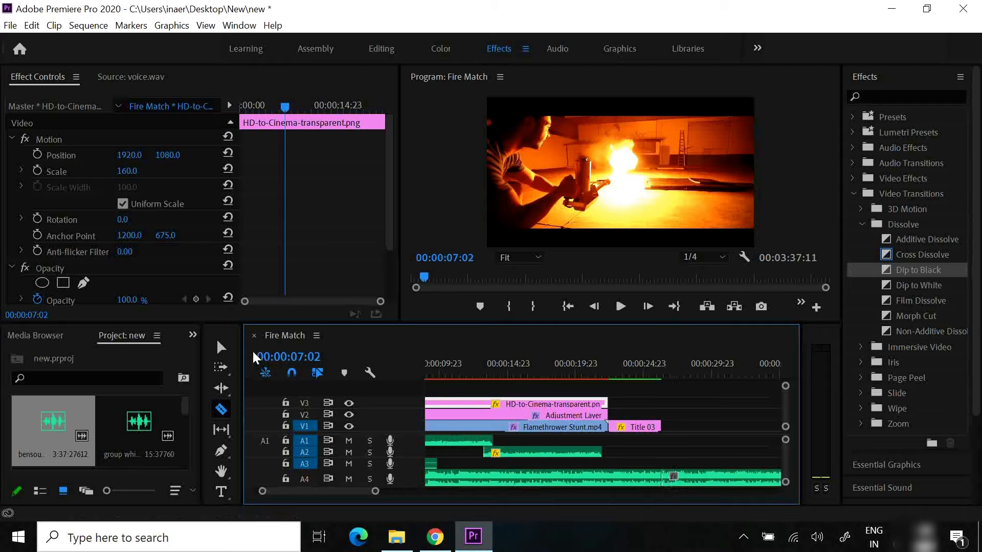
click(221, 347)
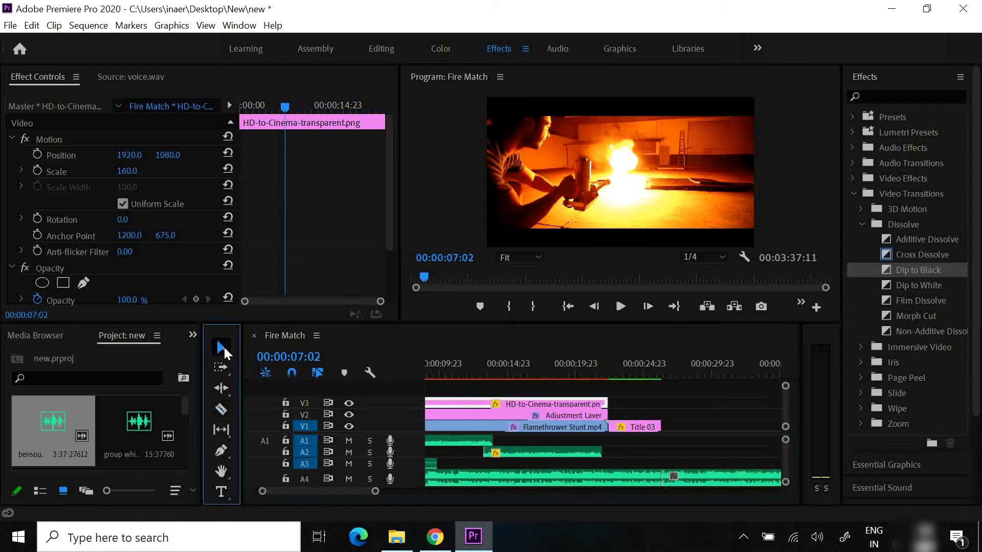
click(699, 482)
key(Delete)
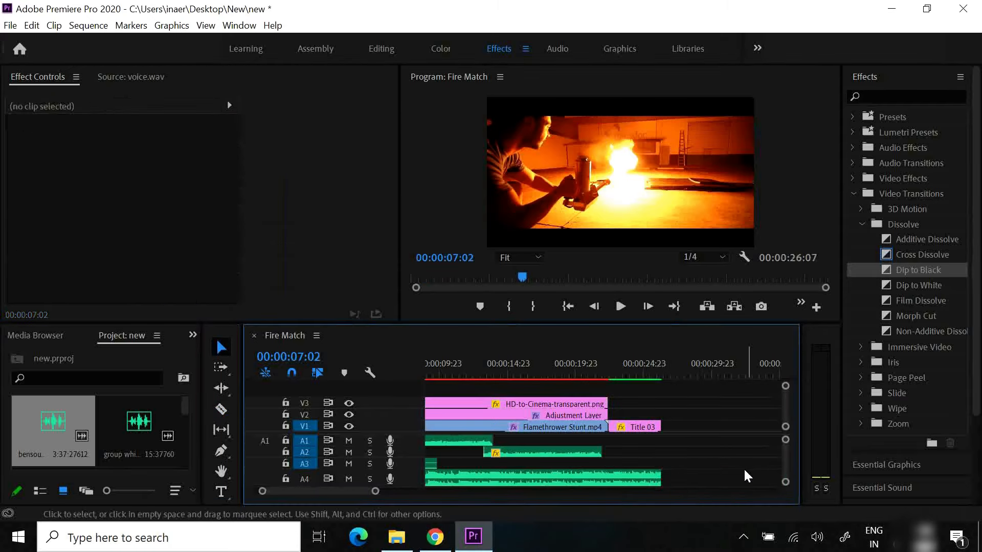
Fade out bensound-summer.mp3 on A4 with two volume keyframes near its end, lowering the last one fully, and play back the sequence
drag(785, 482, 785, 478)
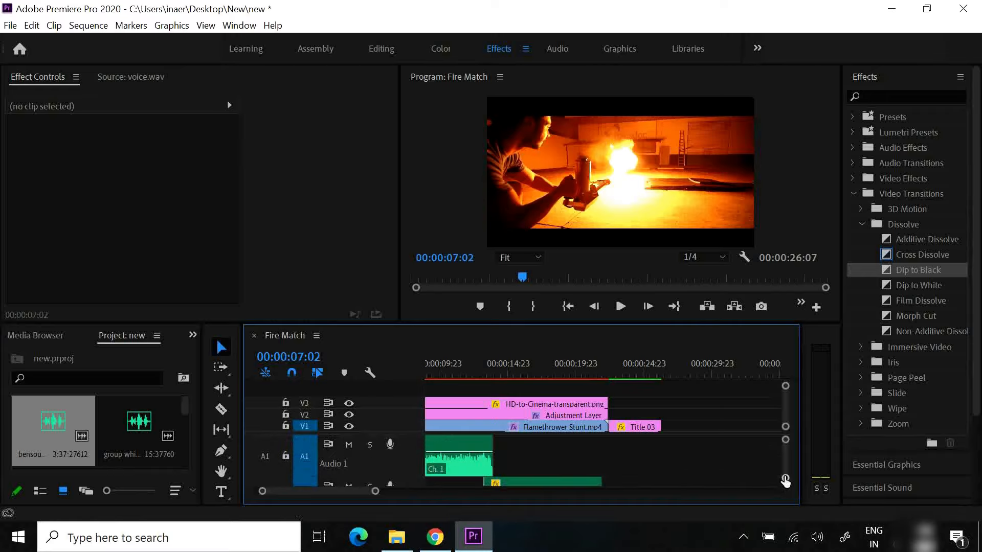
scroll(784, 469, down, 4)
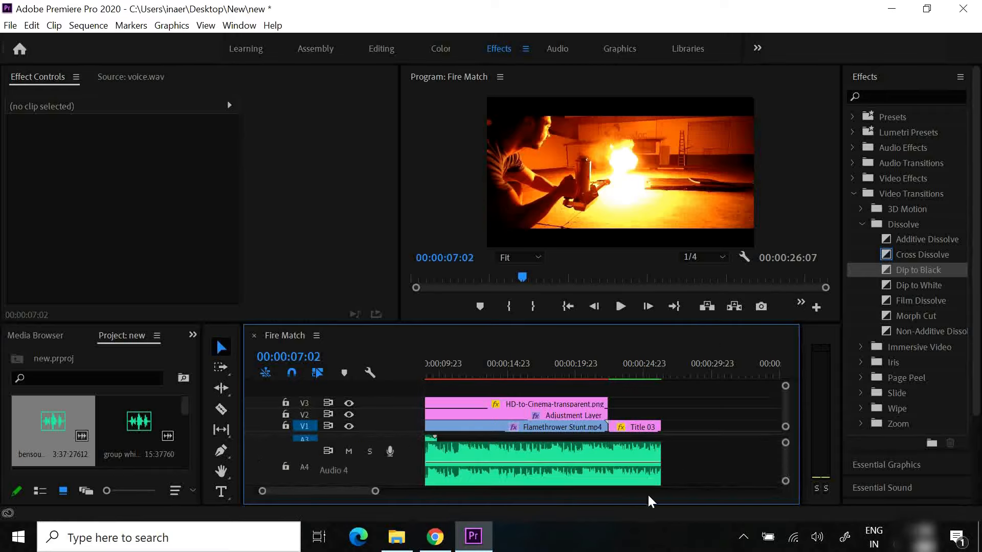
ctrl+click(626, 463)
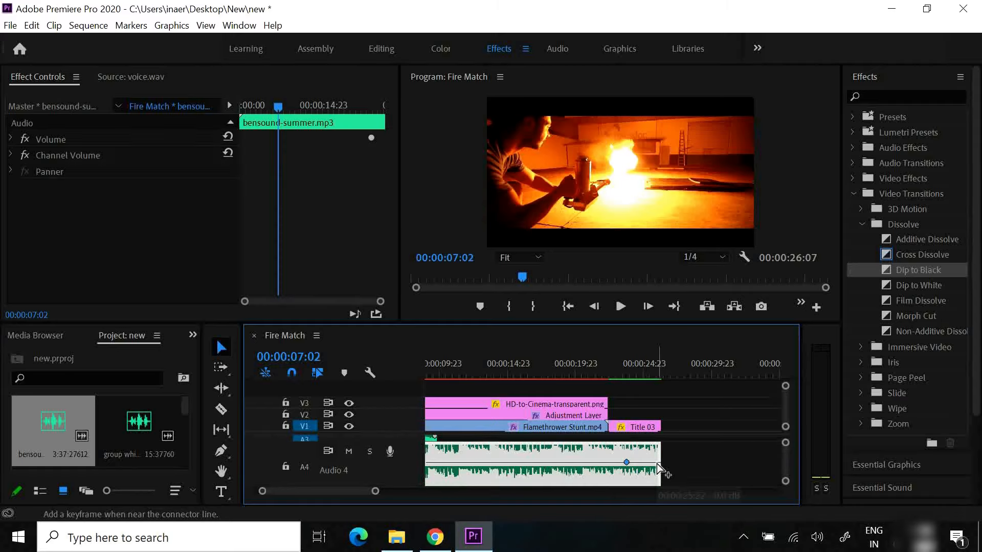
drag(658, 463, 658, 495)
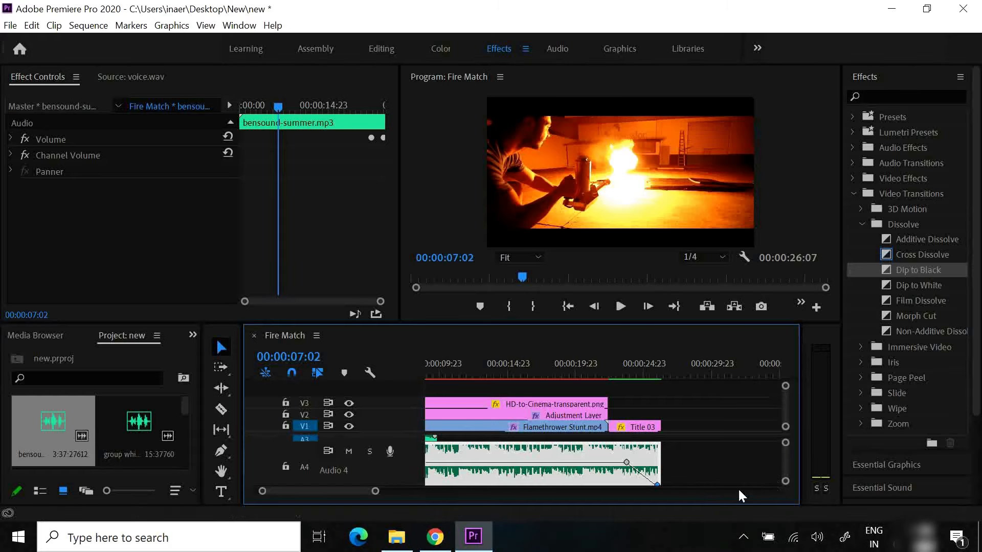
scroll(324, 490, up, 3)
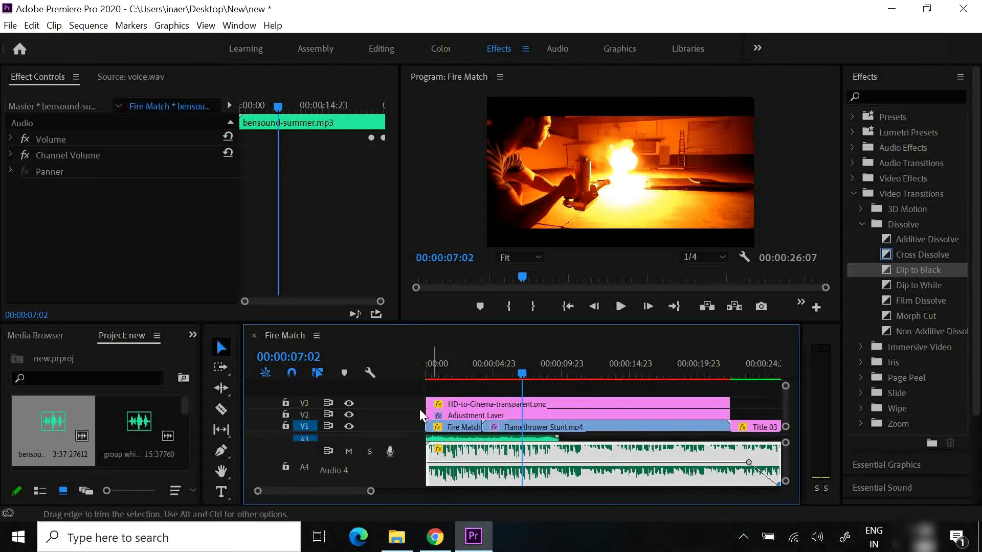
mouse_move(515, 374)
mouse_down()
mouse_move(486, 372)
mouse_move(526, 375)
mouse_move(517, 375)
mouse_up()
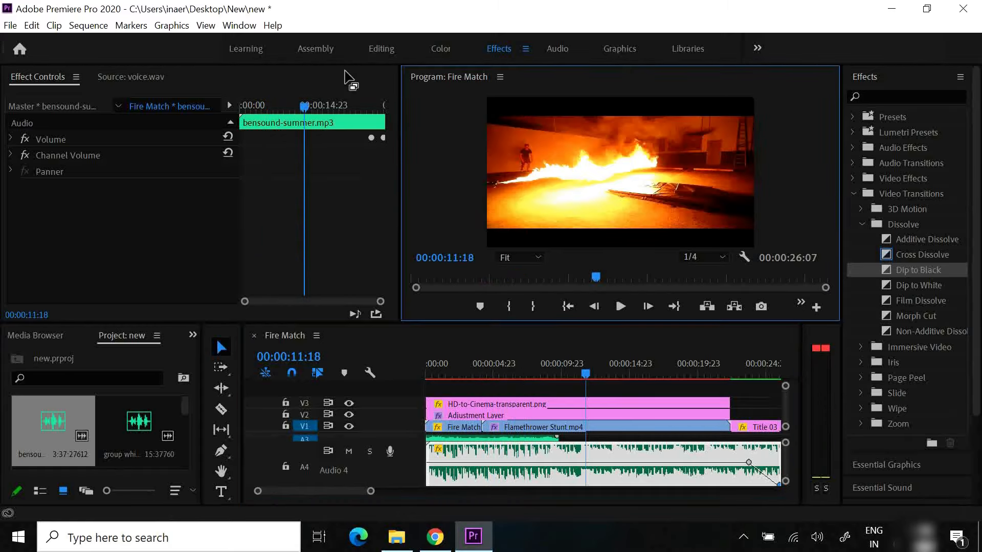
Open the media export settings for the sequence, browse the H.264 presets and choose Match Source - High bitrate
click(10, 25)
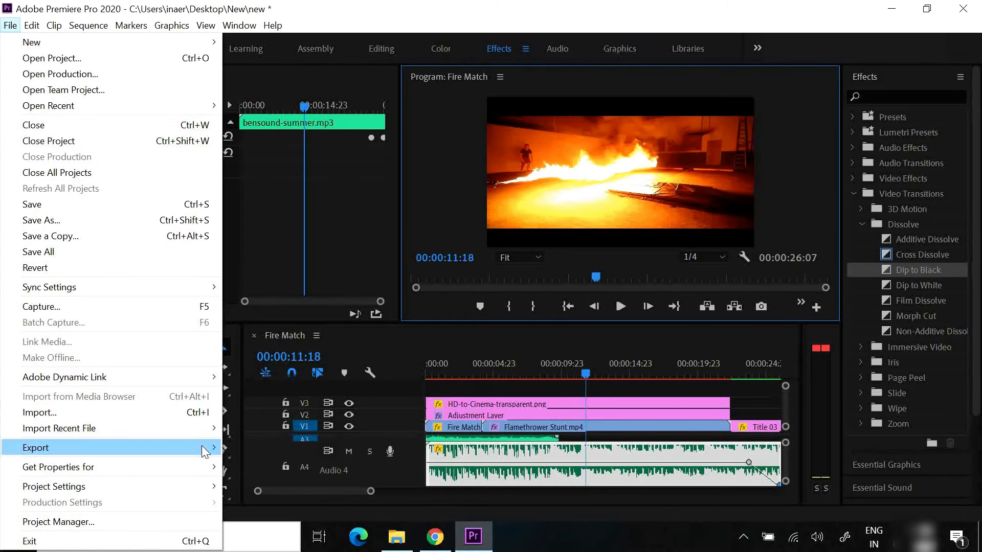
mouse_move(211, 449)
click(271, 274)
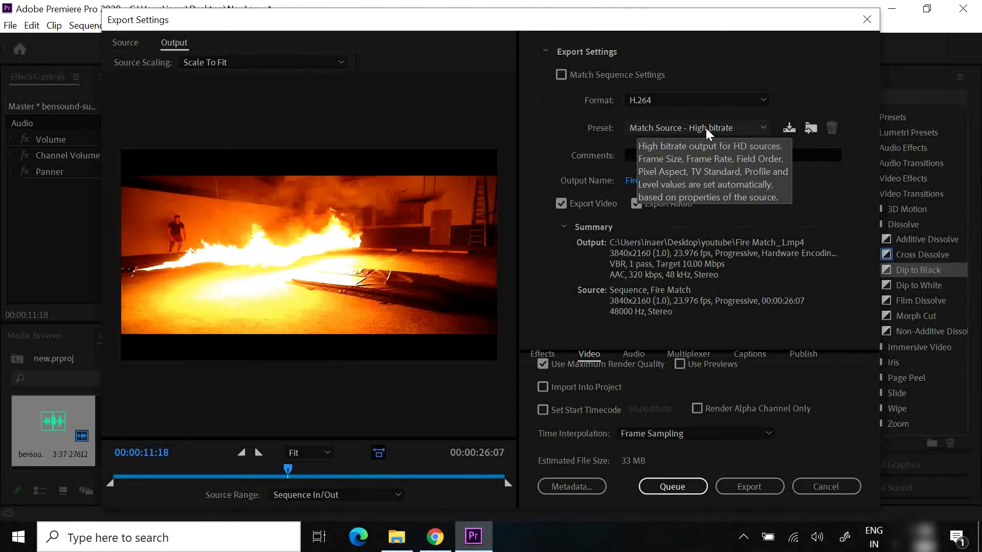
click(759, 126)
drag(822, 209, 805, 378)
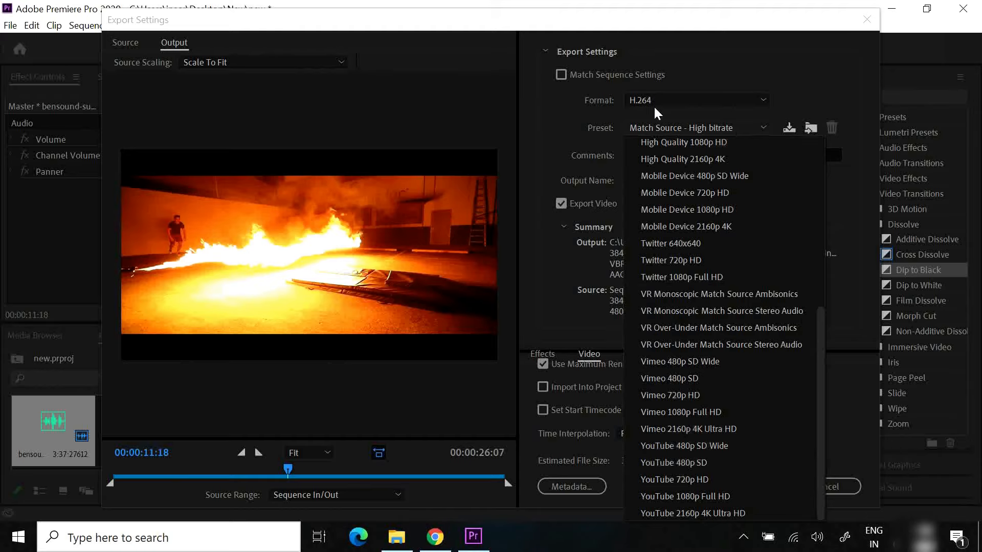
scroll(717, 214, up, 6)
click(720, 166)
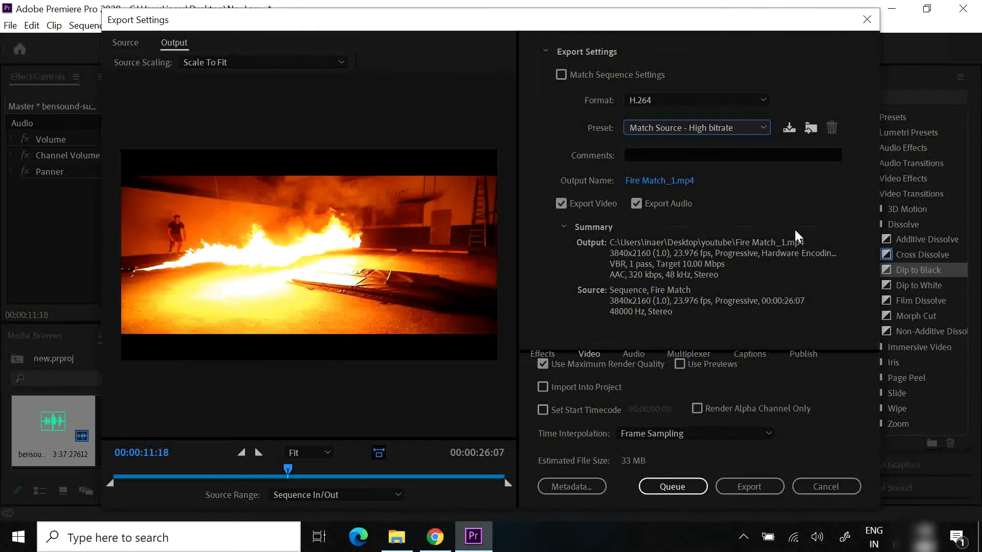
Set the output file to vid.mp4 in the Desktop's New folder and export the sequence
click(668, 182)
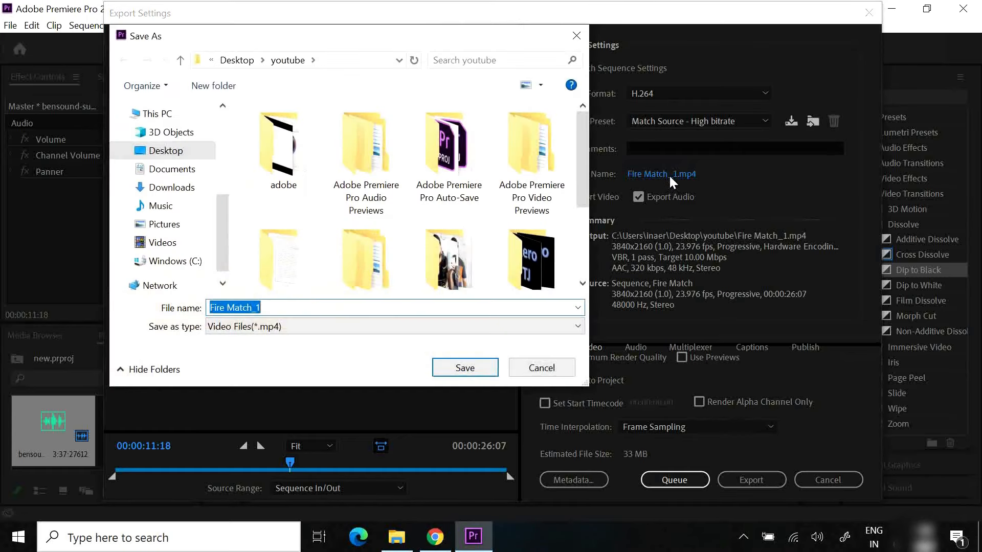
scroll(581, 157, down, 2)
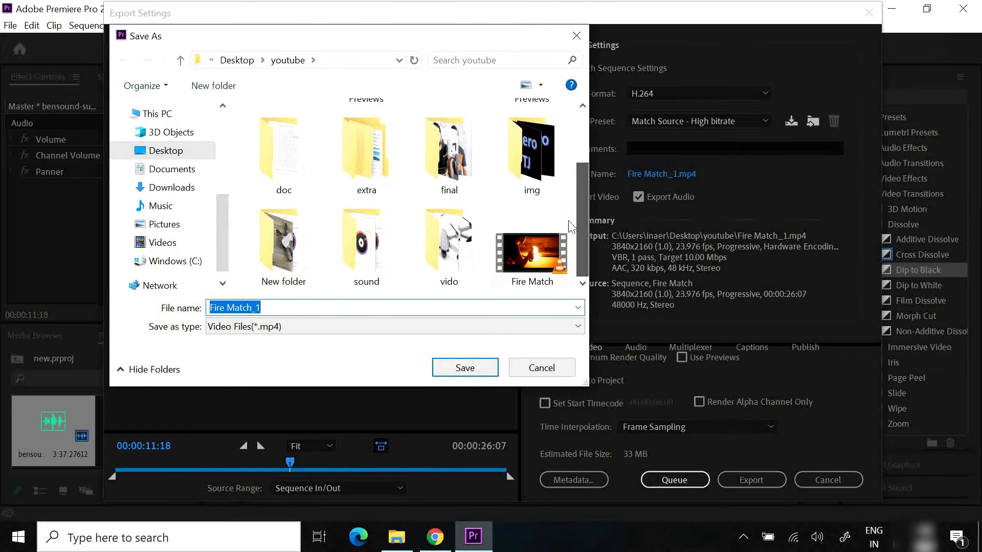
click(165, 150)
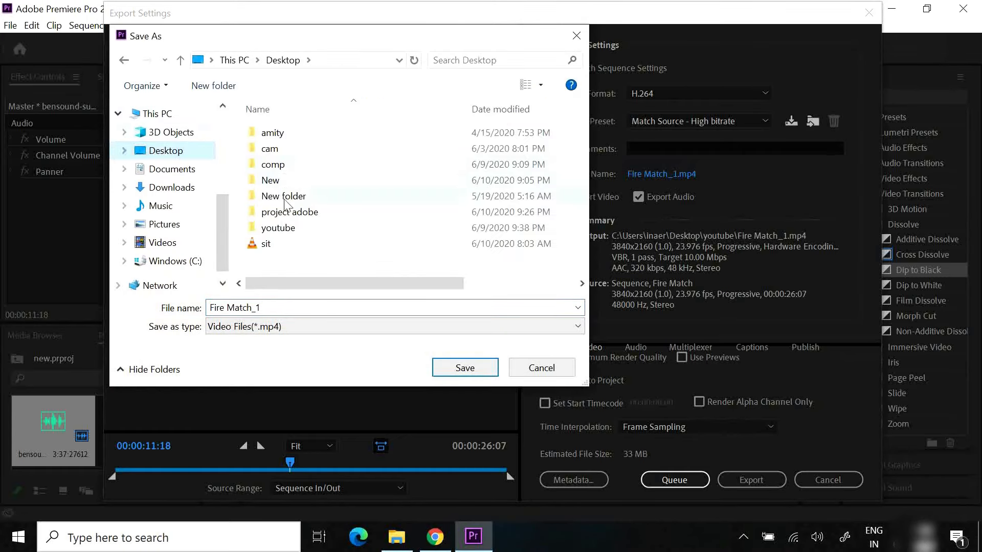
double_click(269, 181)
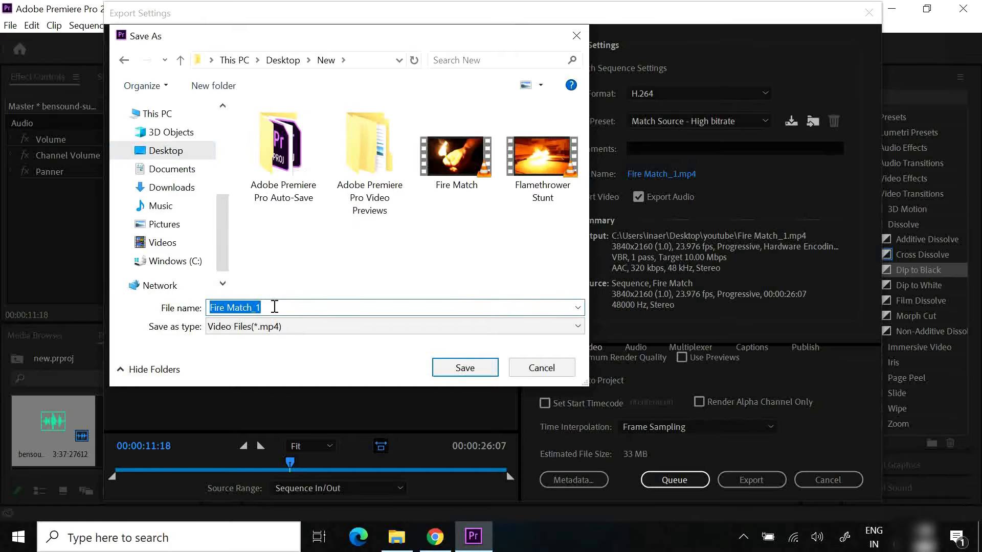
text(vid)
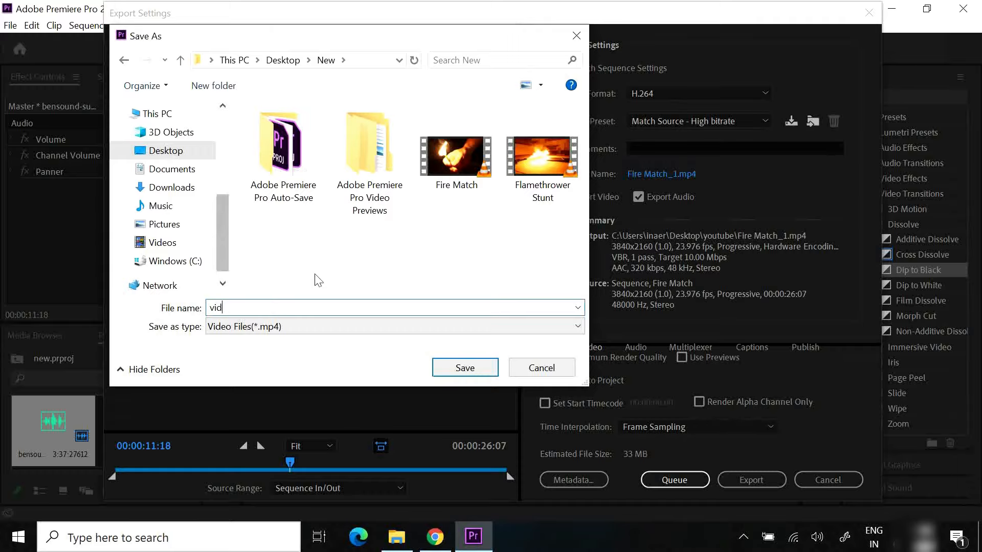
click(468, 375)
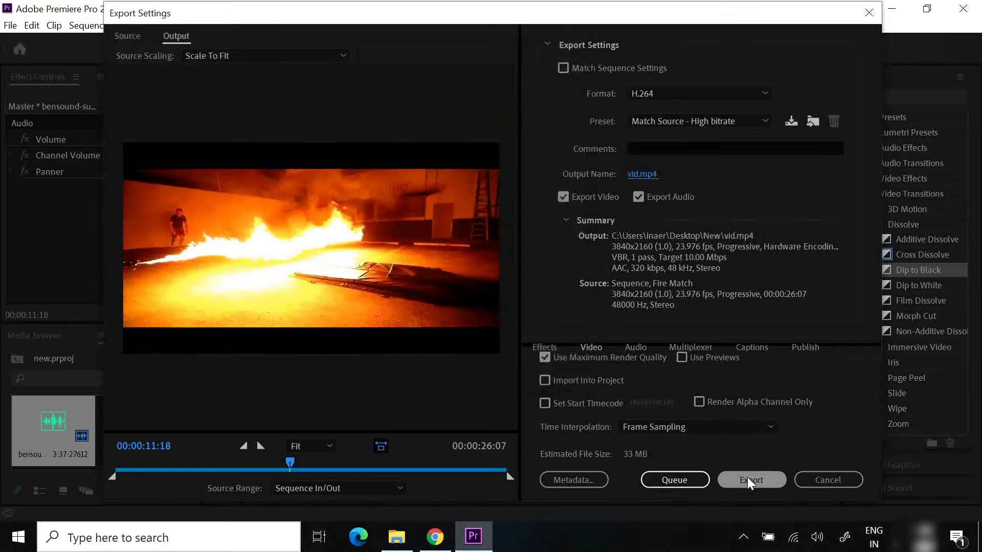
click(747, 477)
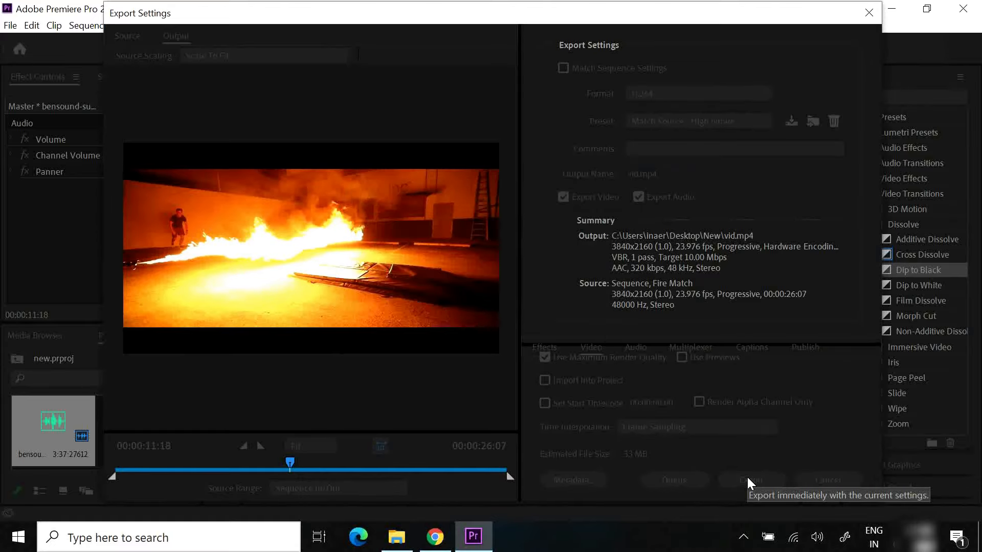